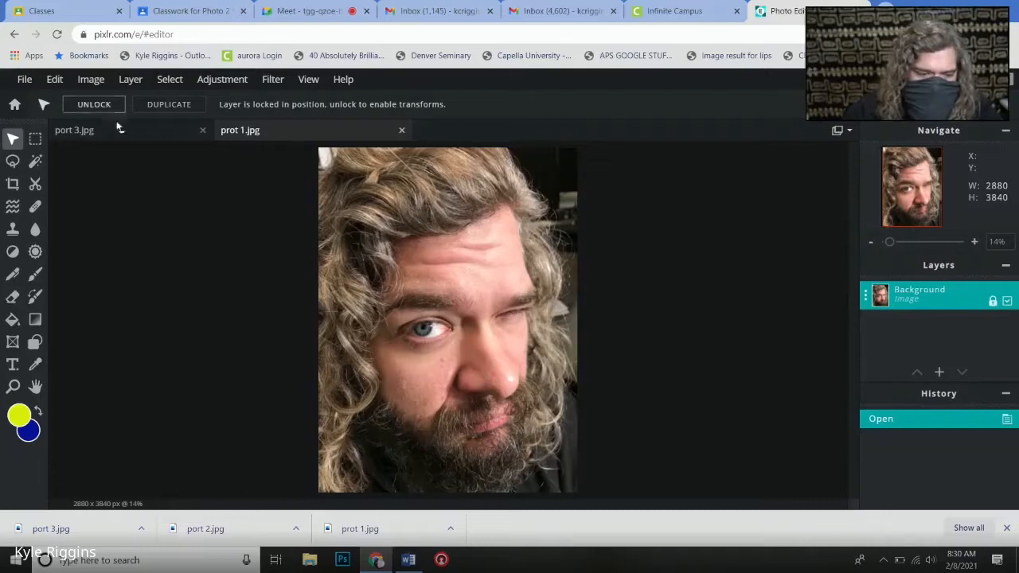
- Switch to the port 3.jpg image and duplicate its Background layer
click(116, 129)
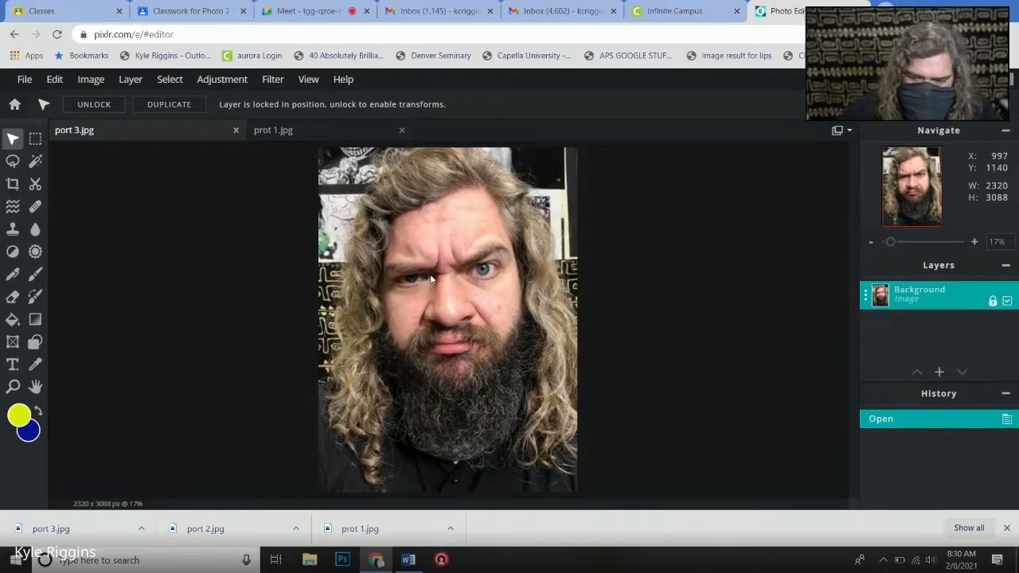
click(868, 298)
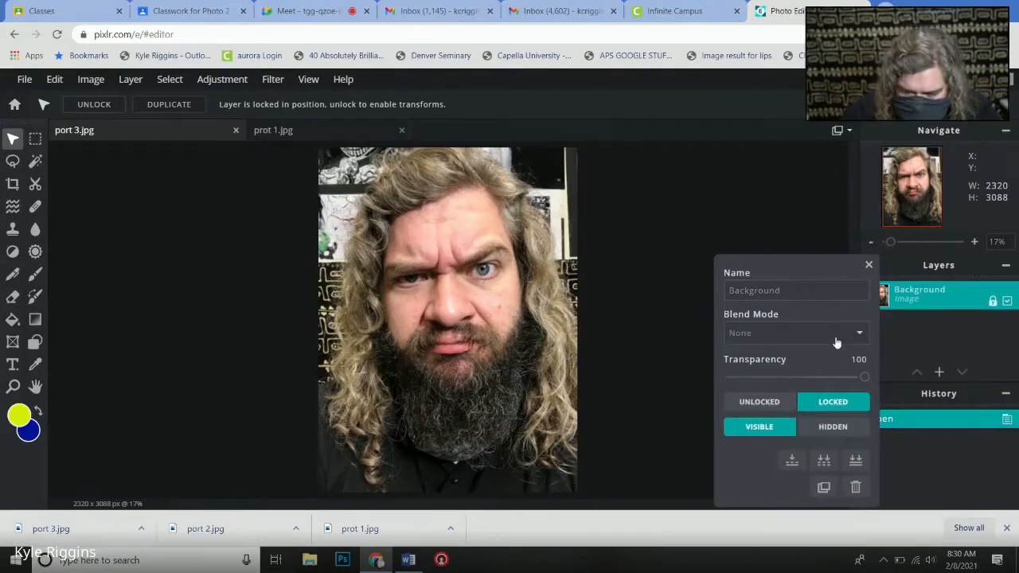
click(823, 488)
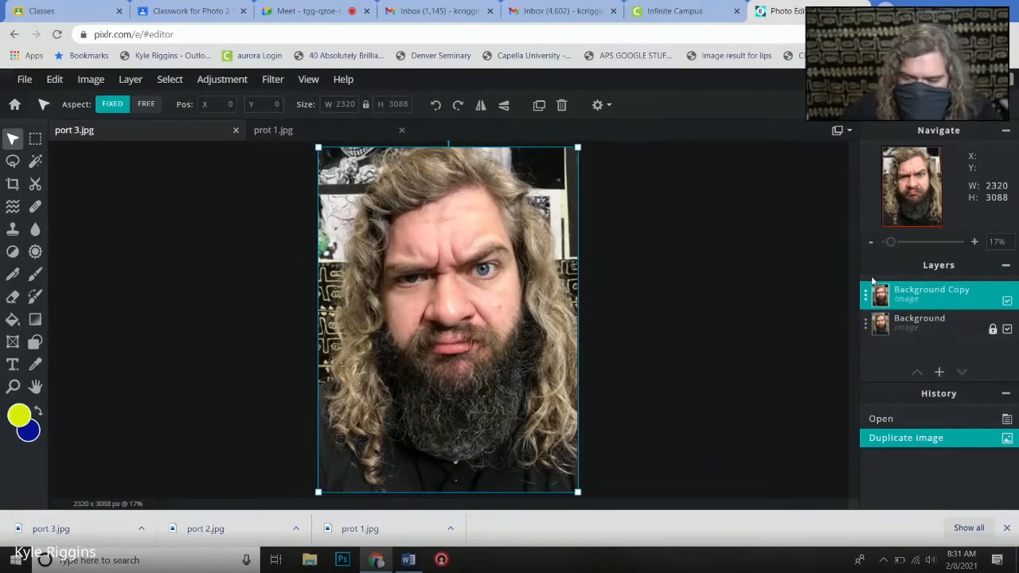
- Rename the duplicated portrait layer as "black and white port"
click(868, 294)
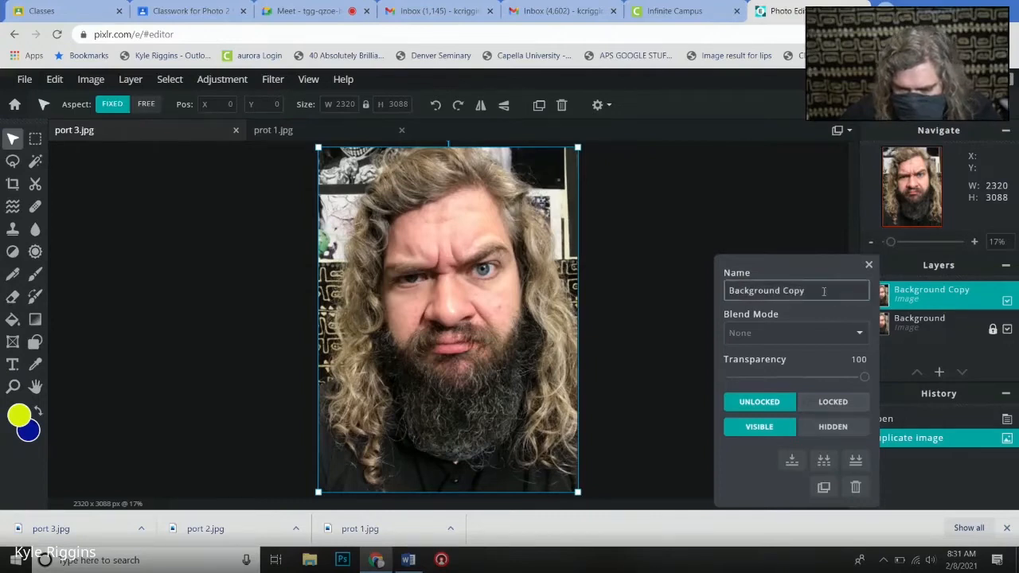
drag(813, 294, 715, 318)
text(b)
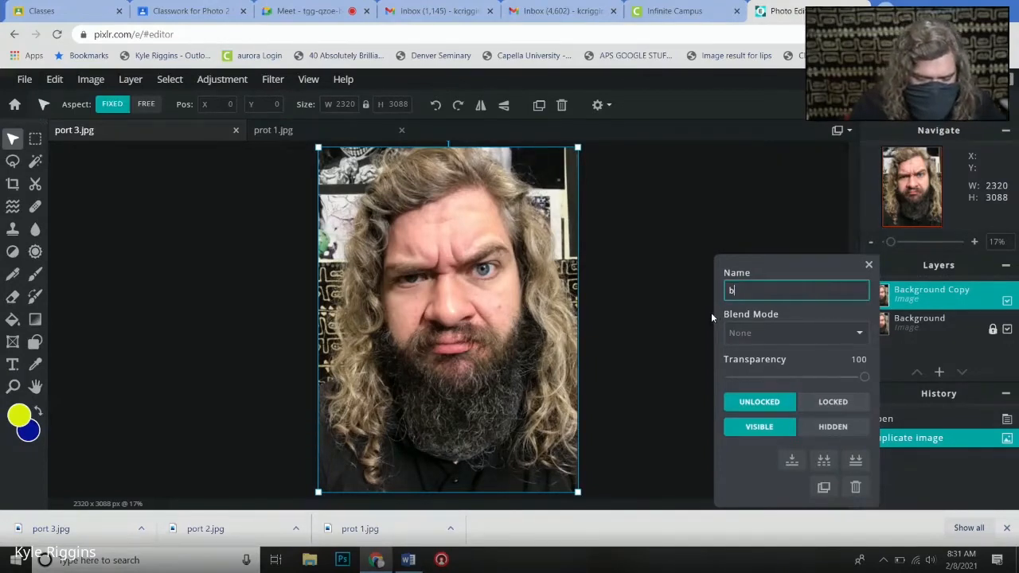
text(lack an)
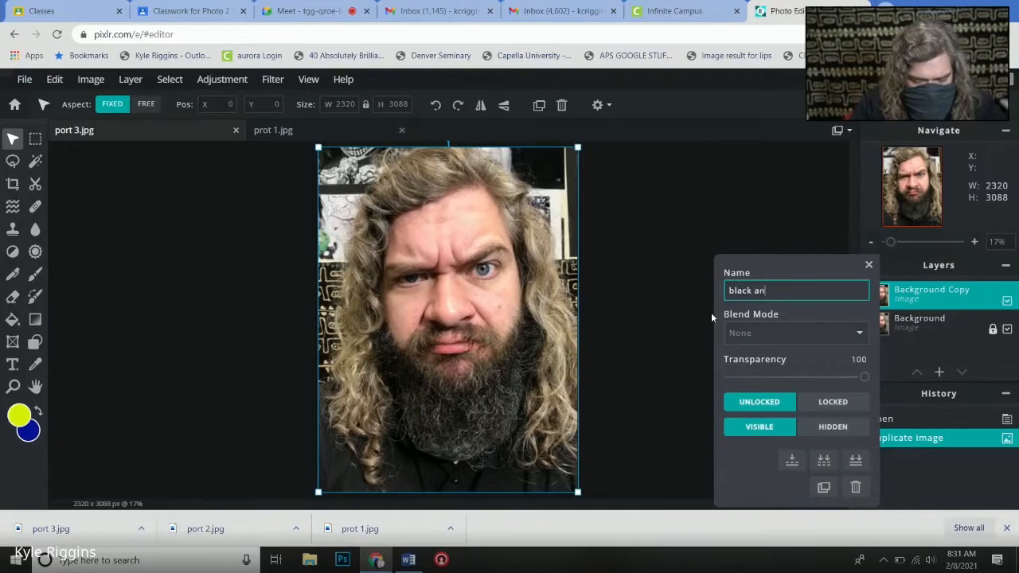
text(d white port)
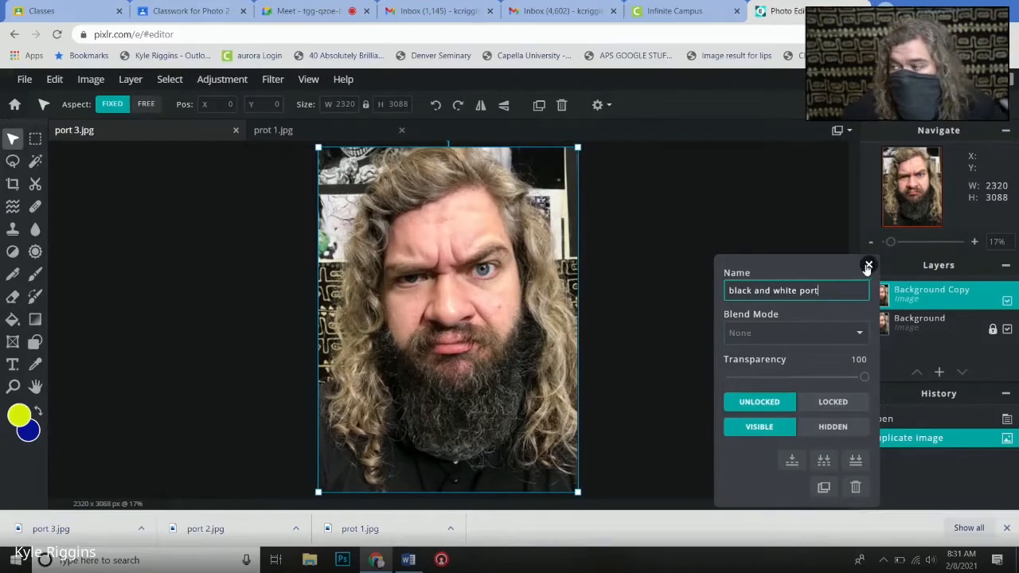
click(868, 265)
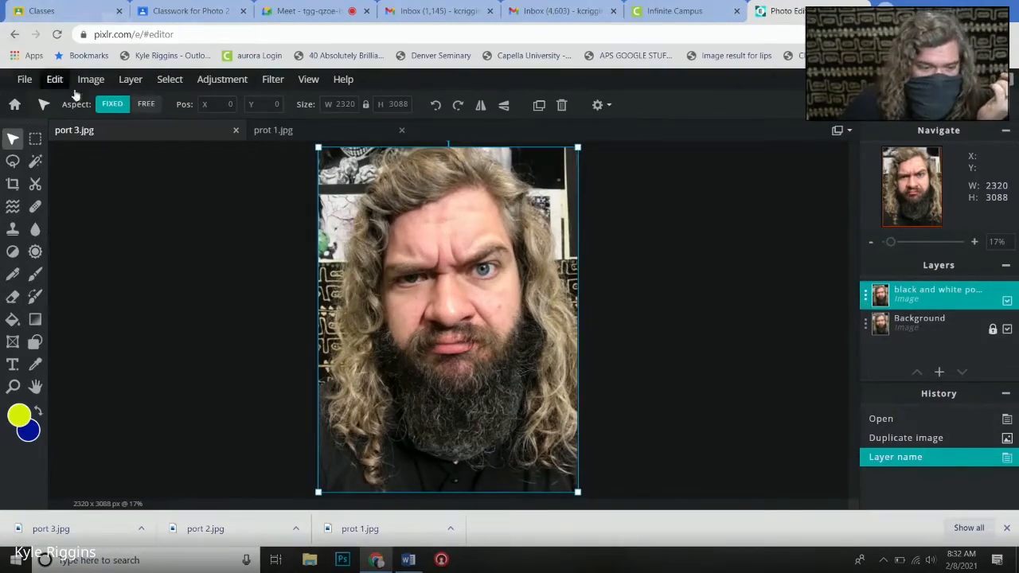
- Add a new empty layer above the portrait copy and name it "color"
click(129, 81)
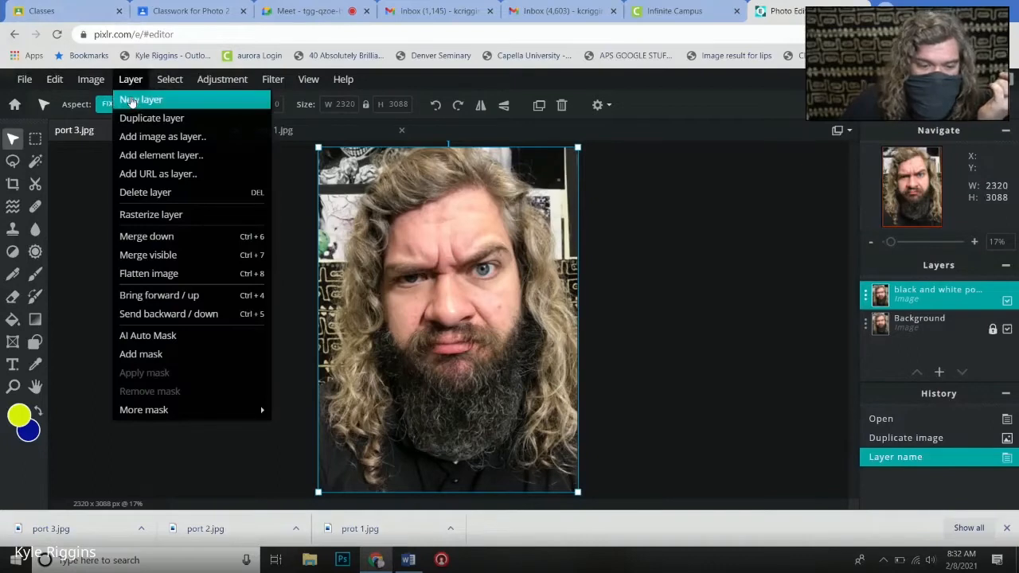
click(132, 102)
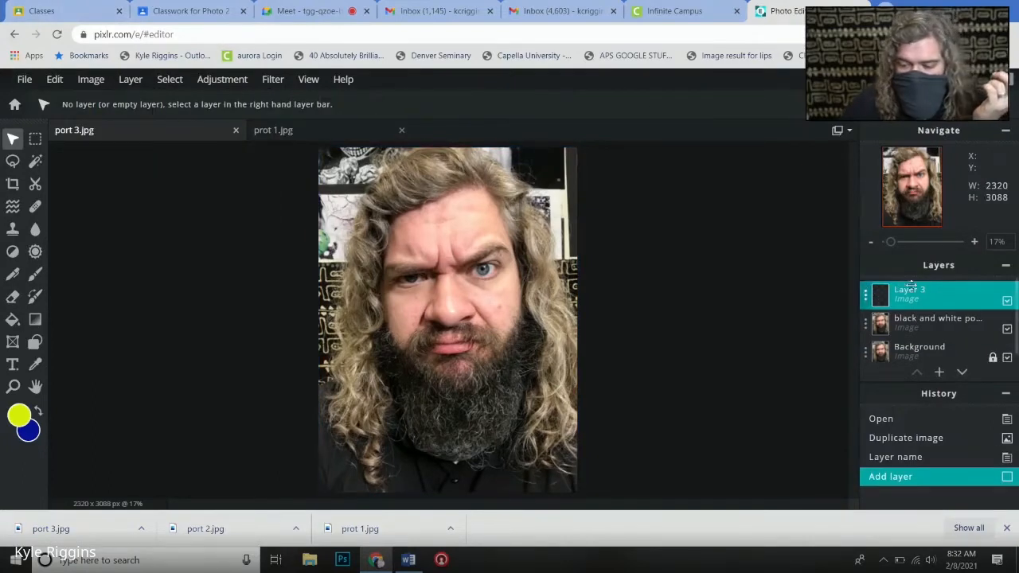
click(871, 296)
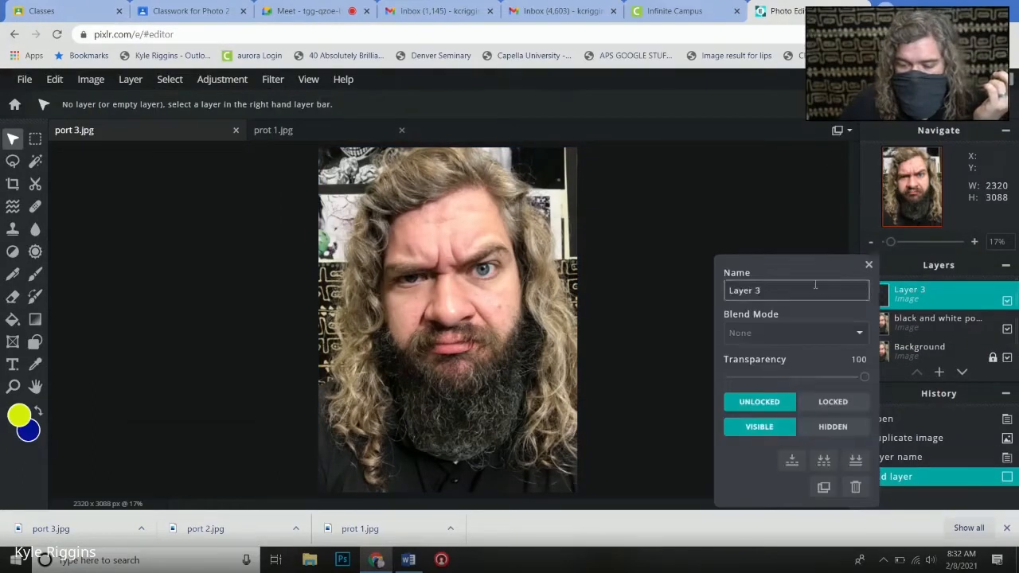
drag(814, 290, 724, 293)
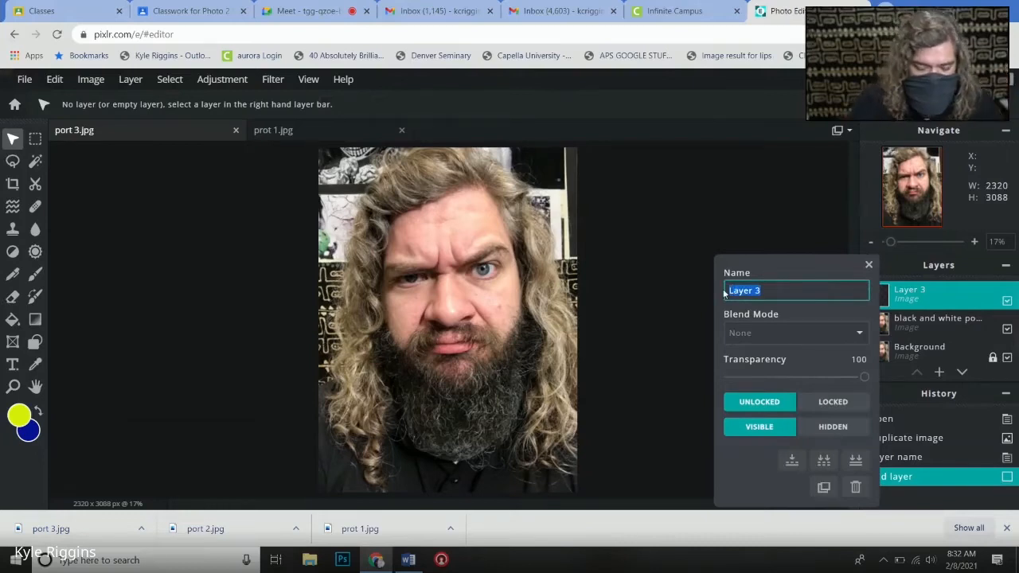
text(color)
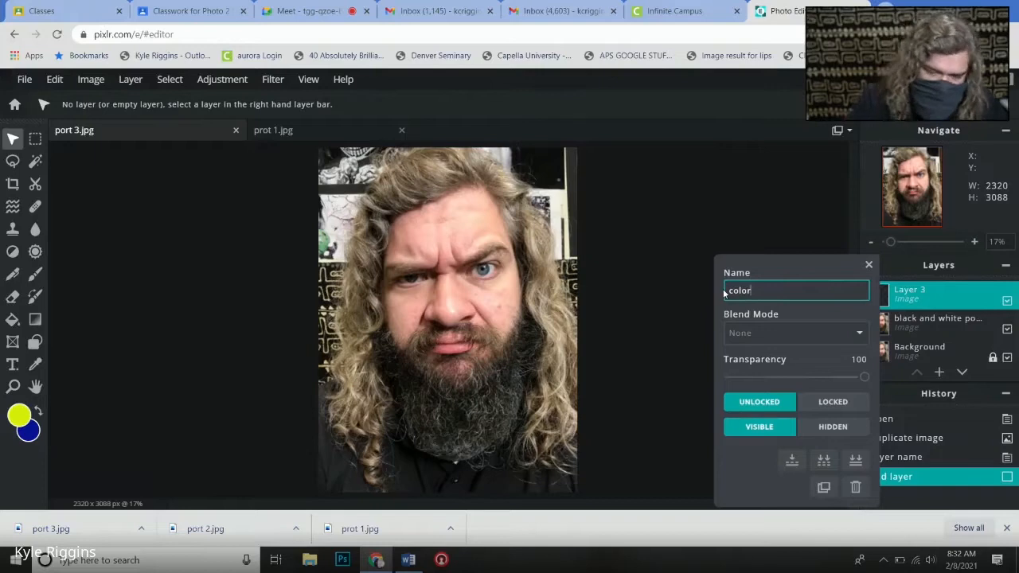
click(868, 267)
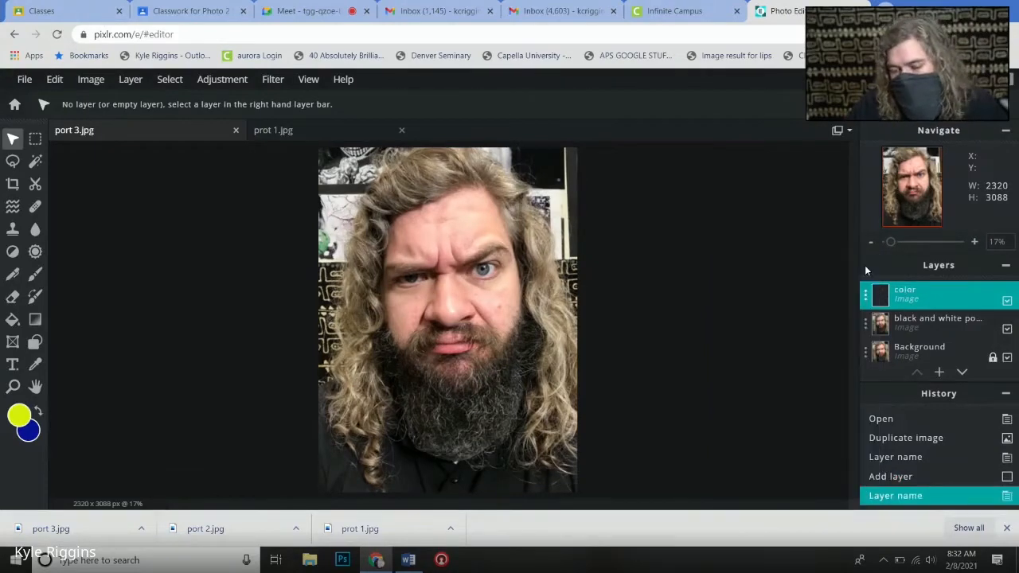
- Set the foreground color to black (#000000) and the background color to dark gray (#535353)
click(22, 414)
drag(396, 356, 357, 374)
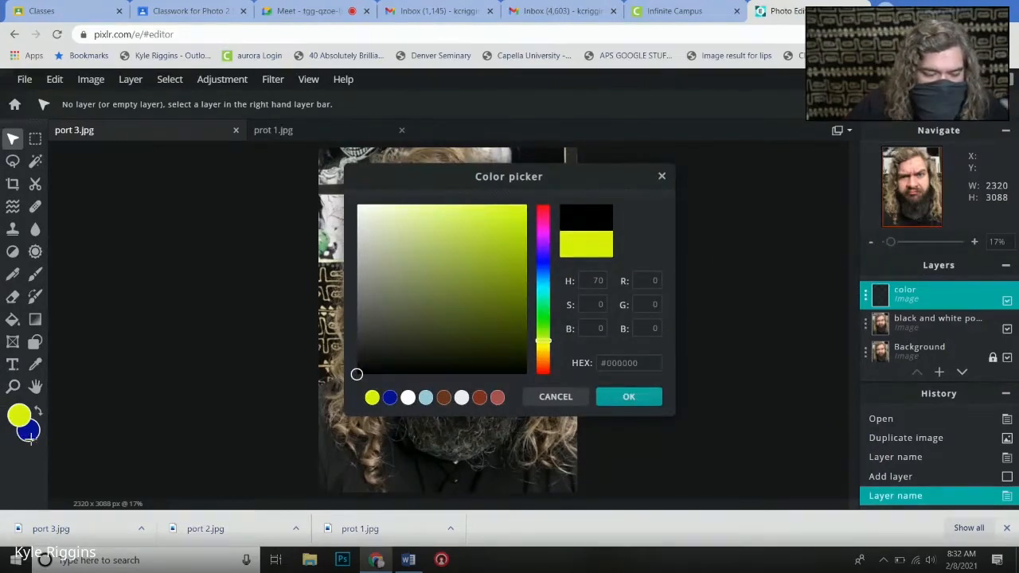
click(624, 398)
click(32, 434)
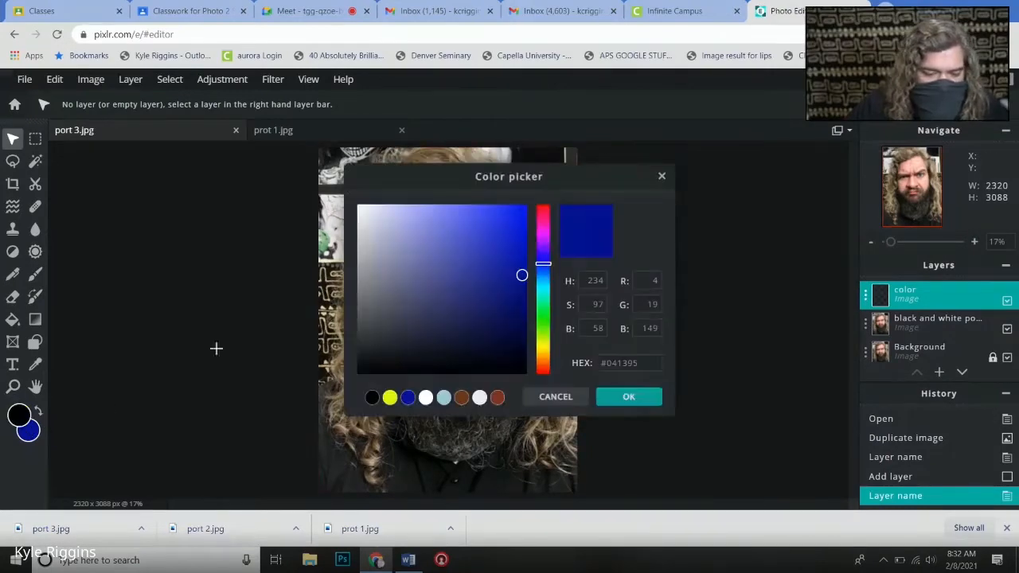
drag(358, 271, 309, 316)
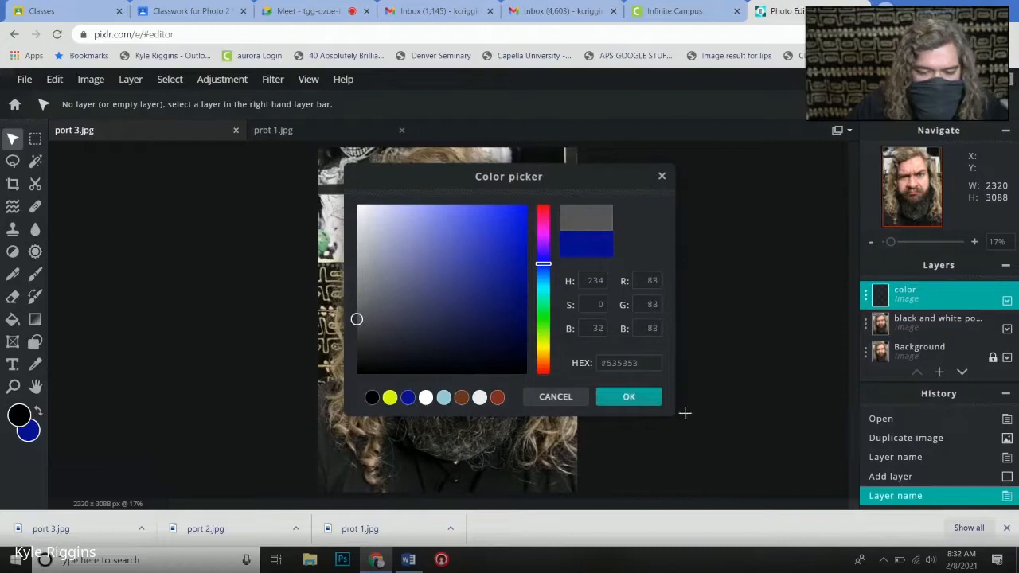
click(631, 399)
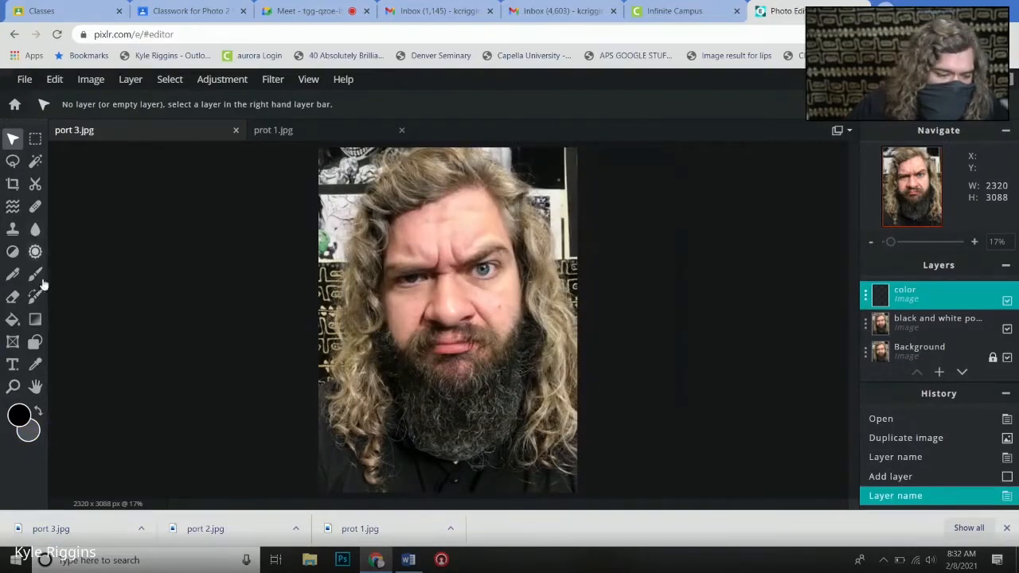
- Fill the color layer with a diagonal linear gradient from black to dark gray, and hide that layer
click(35, 319)
drag(380, 236, 472, 403)
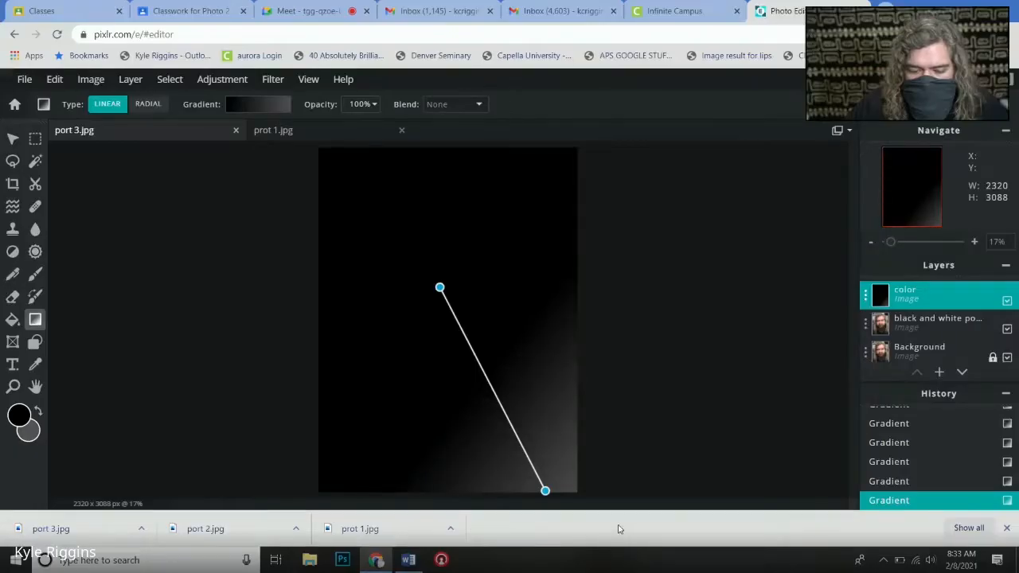
click(515, 417)
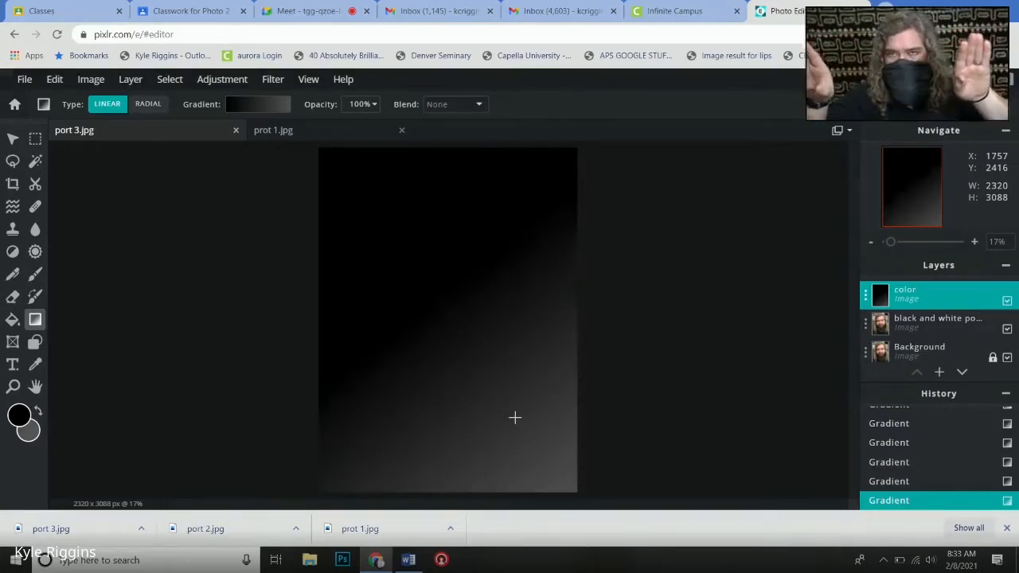
click(1008, 301)
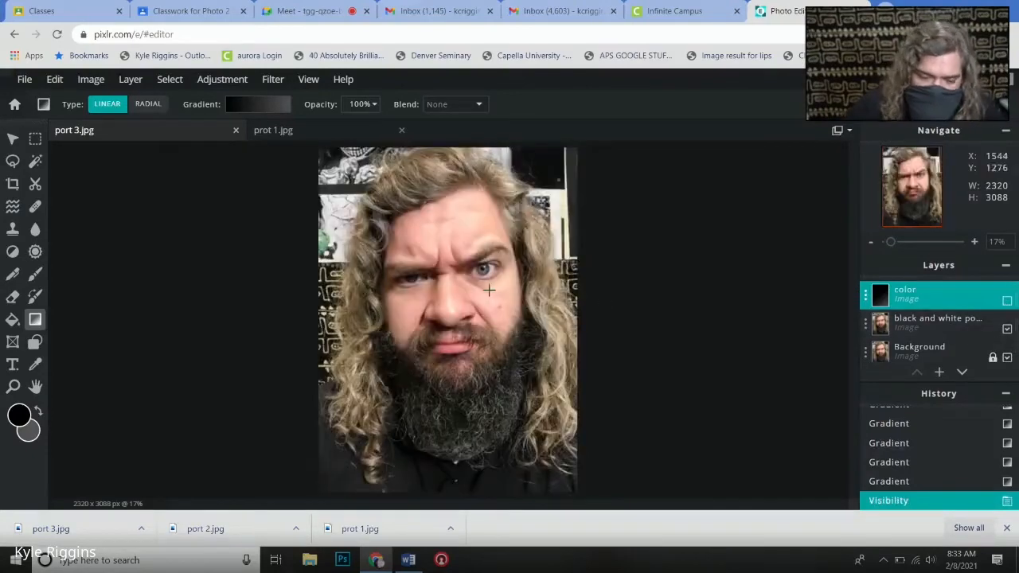
- Add a new text layer over the portrait reading "NOPE"
click(927, 324)
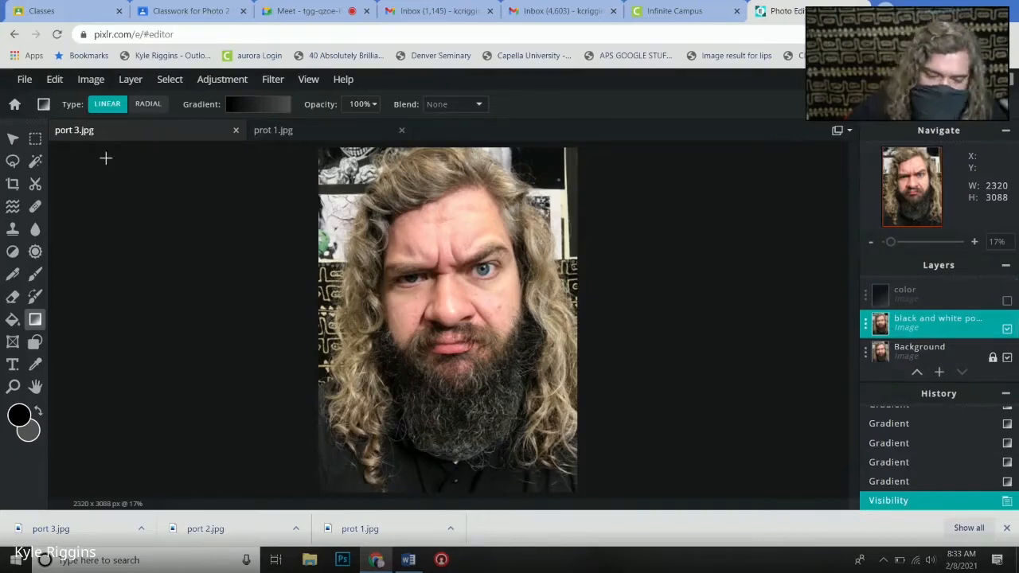
click(13, 365)
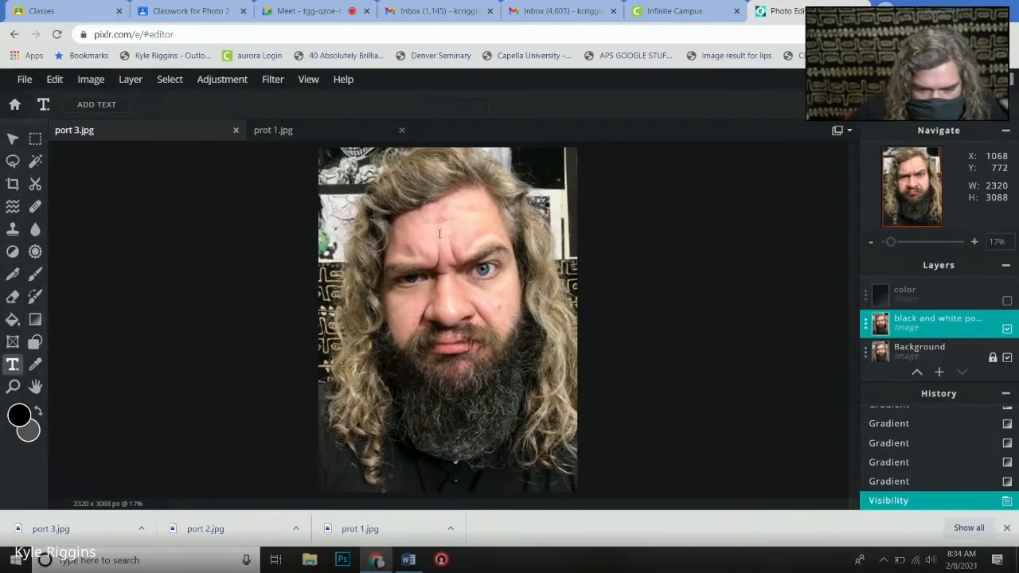
click(440, 240)
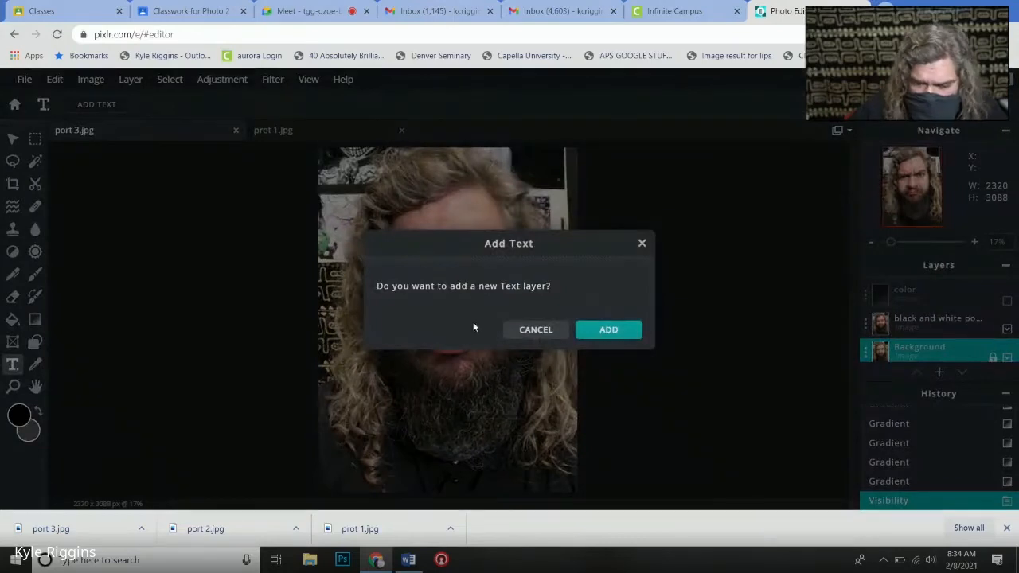
click(599, 324)
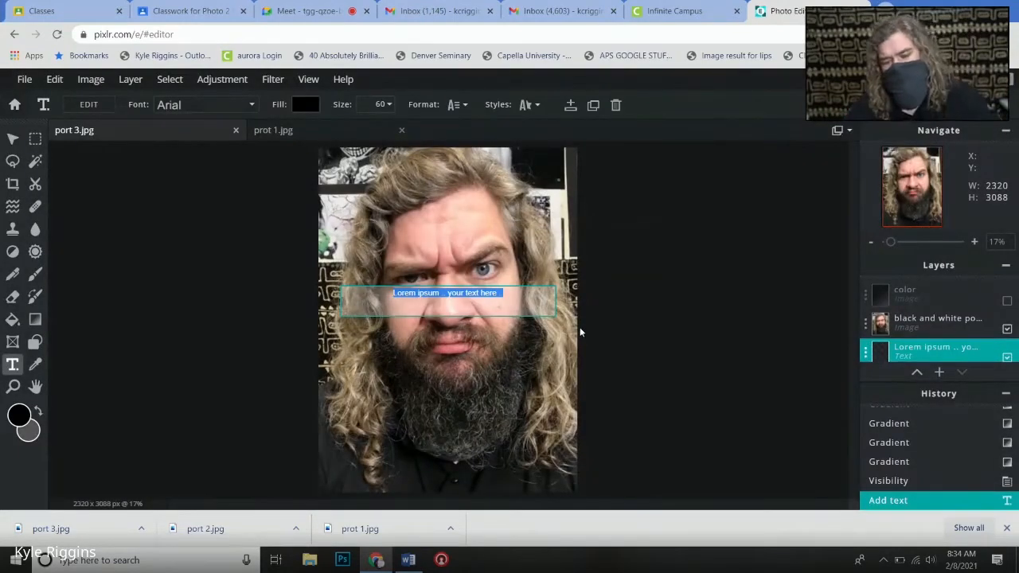
text(NOPE!)
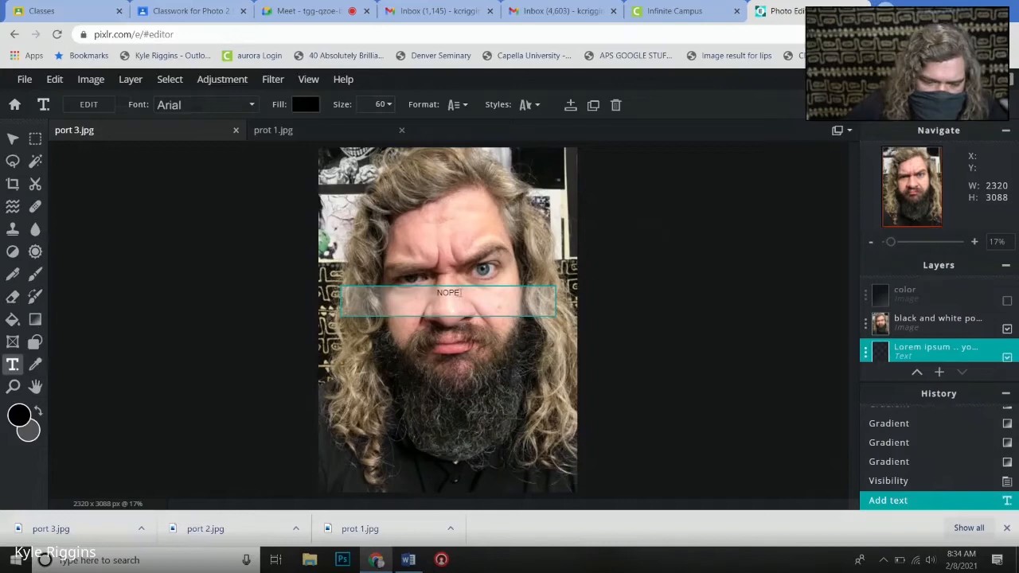
- Enlarge the NOPE text to size 445
double_click(460, 293)
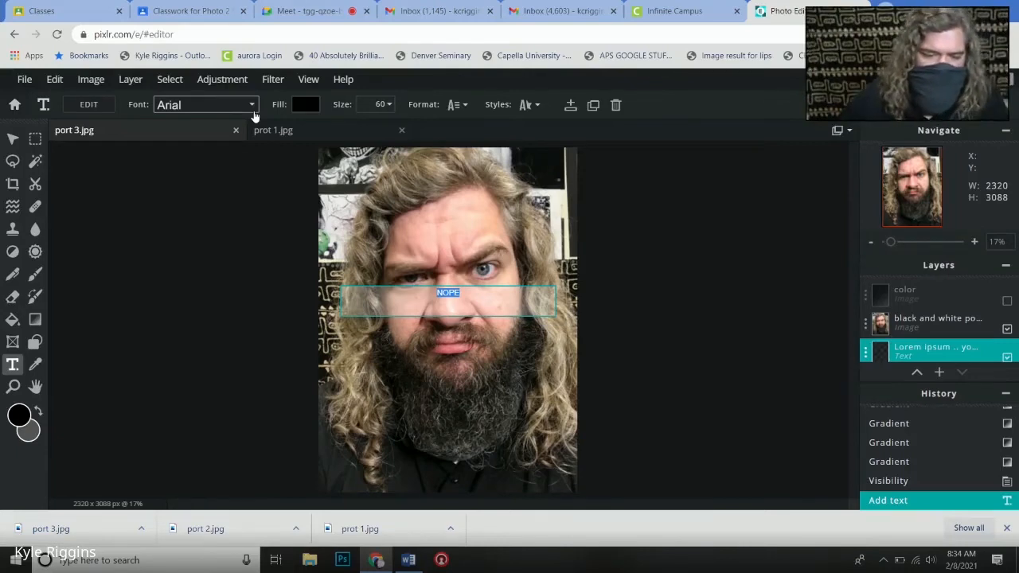
click(391, 106)
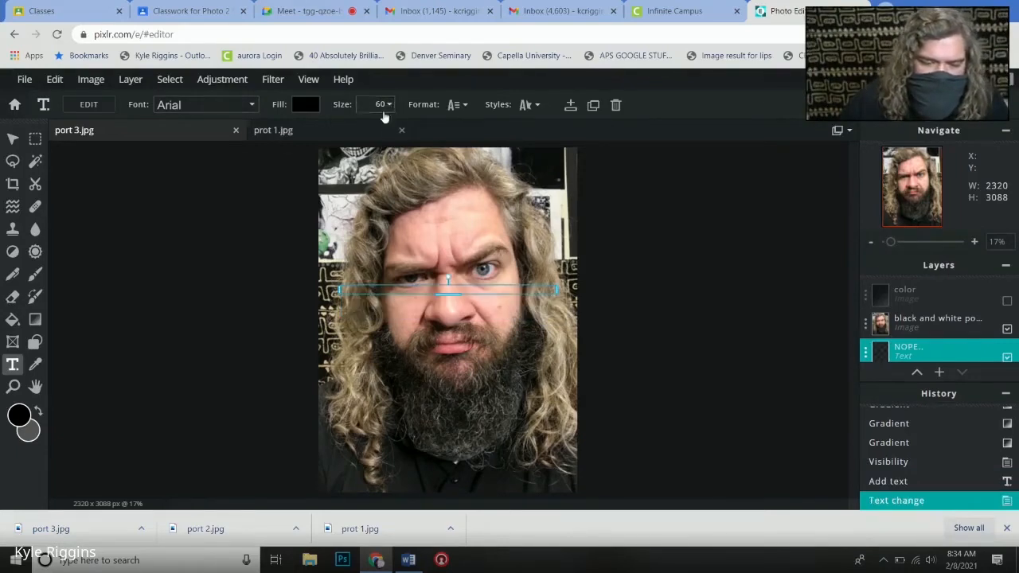
click(389, 105)
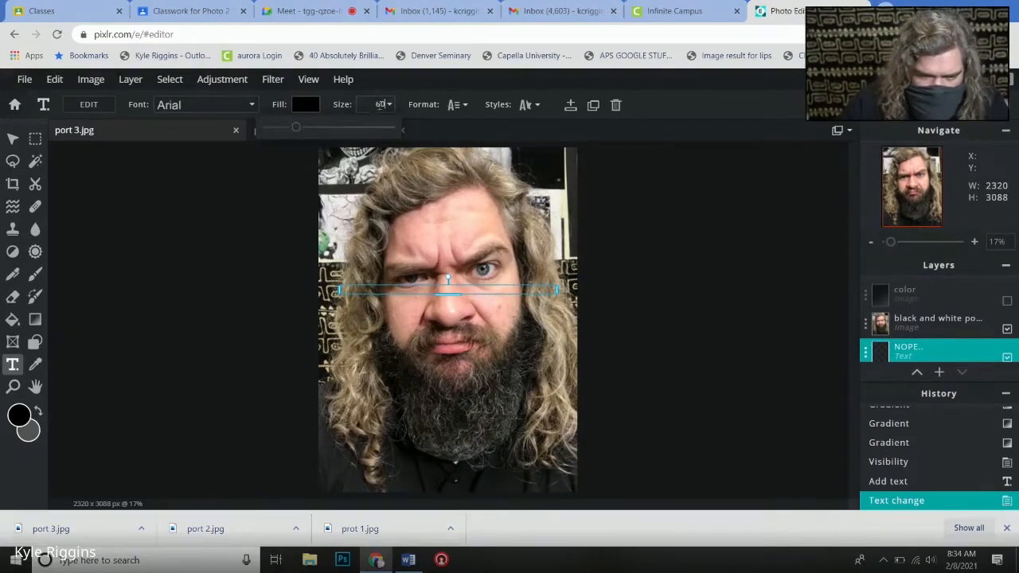
drag(290, 129, 346, 129)
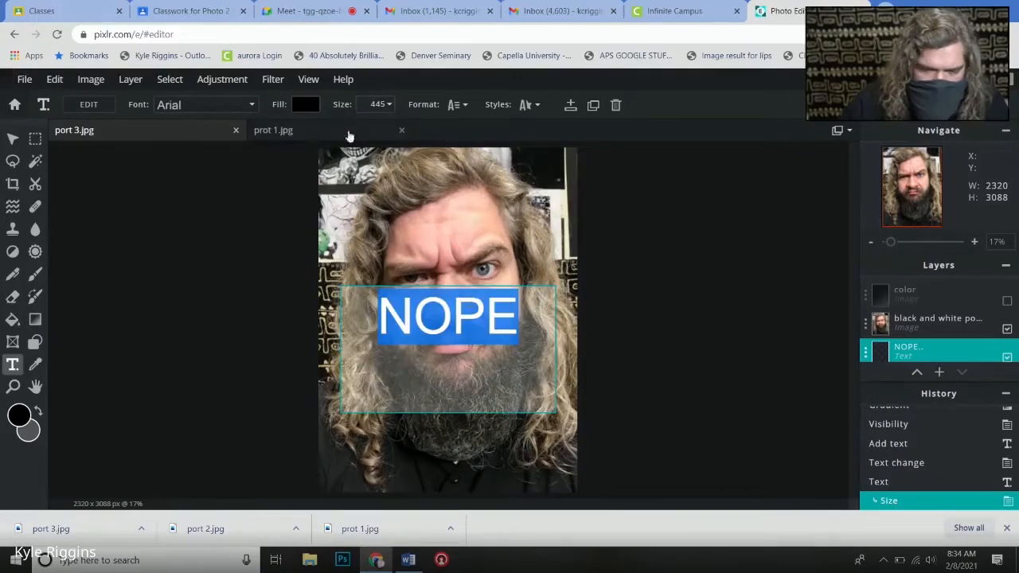
click(492, 413)
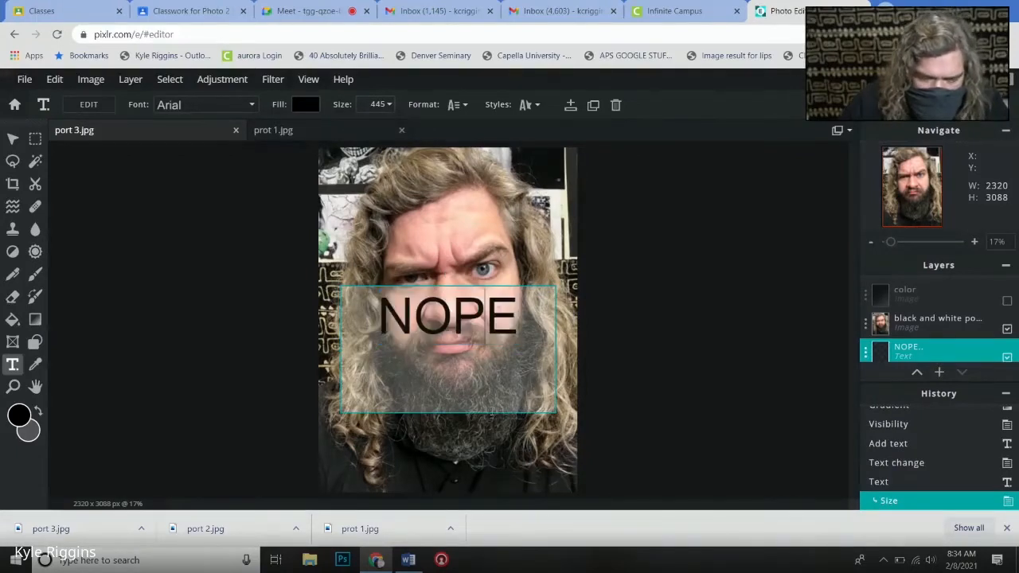
- Shift the black and white portrait layer up by about 101 px with the Arrange tool
click(13, 138)
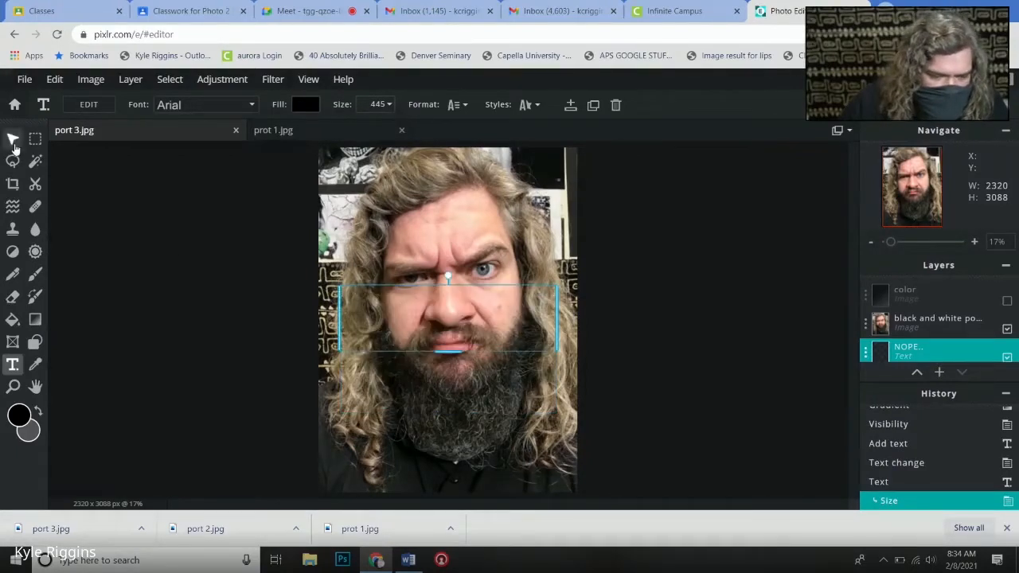
drag(453, 352, 451, 426)
drag(455, 289, 456, 276)
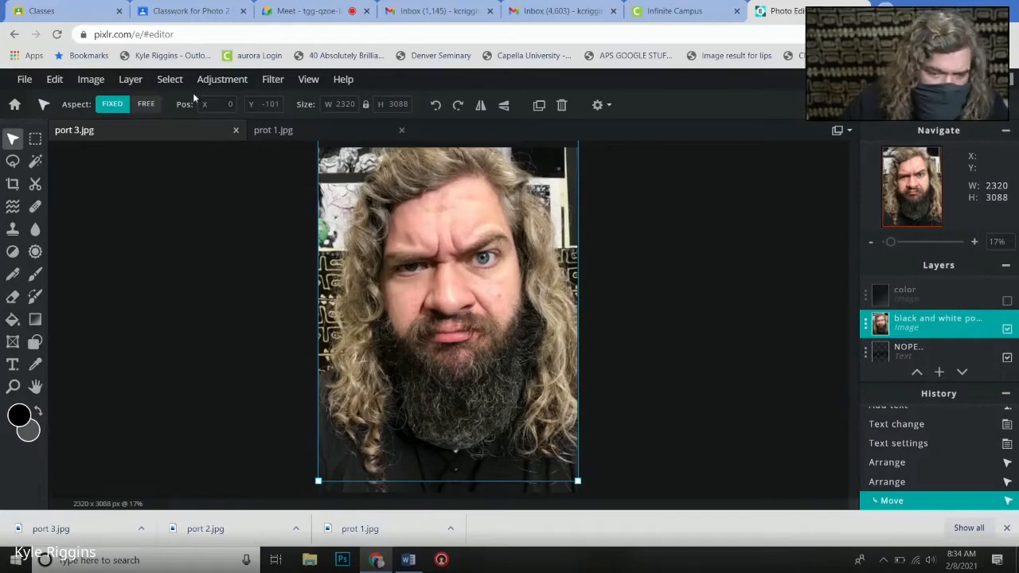
- Add another text layer over the portrait reading "NOPE"
click(946, 309)
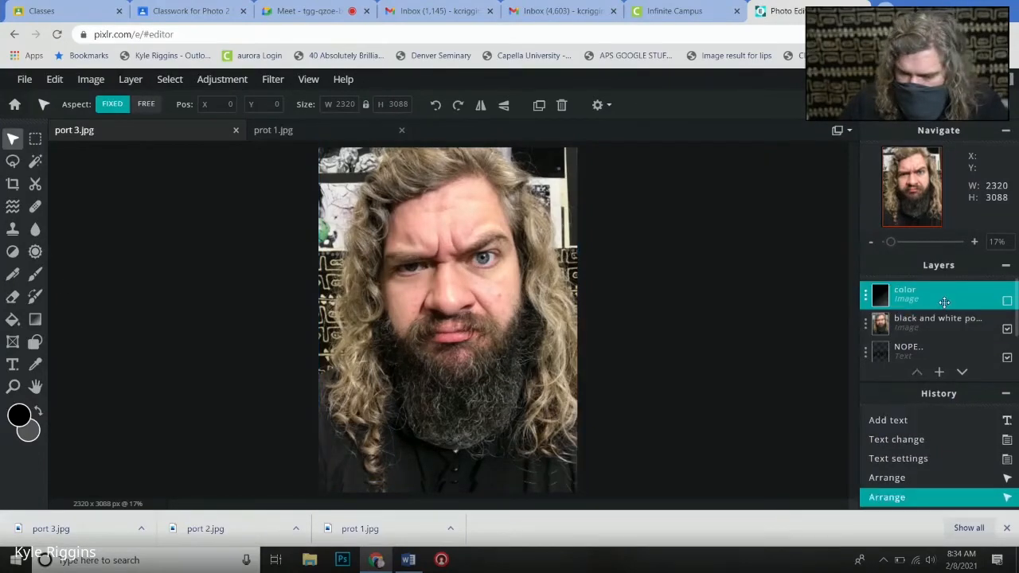
click(12, 366)
click(389, 255)
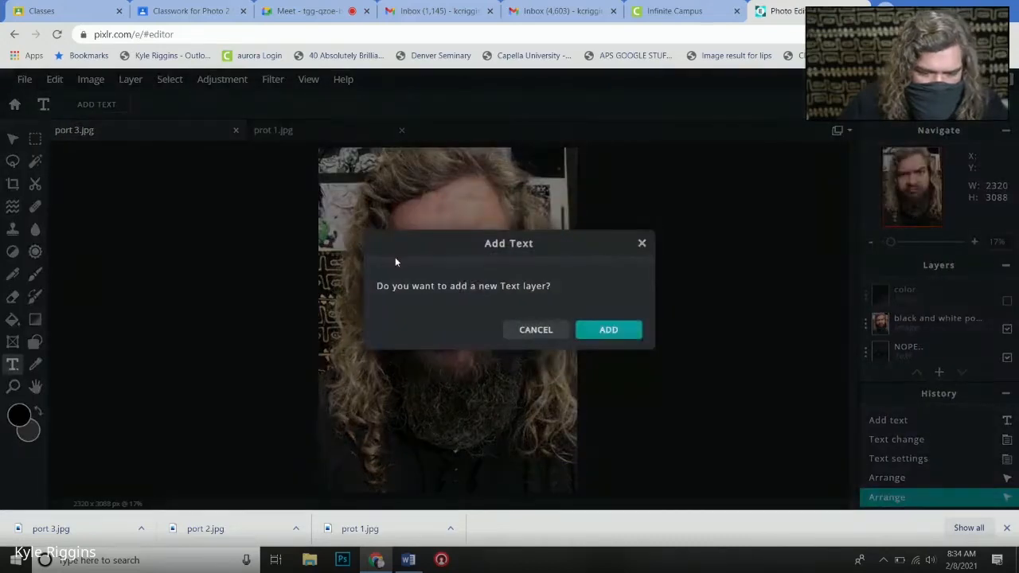
click(605, 334)
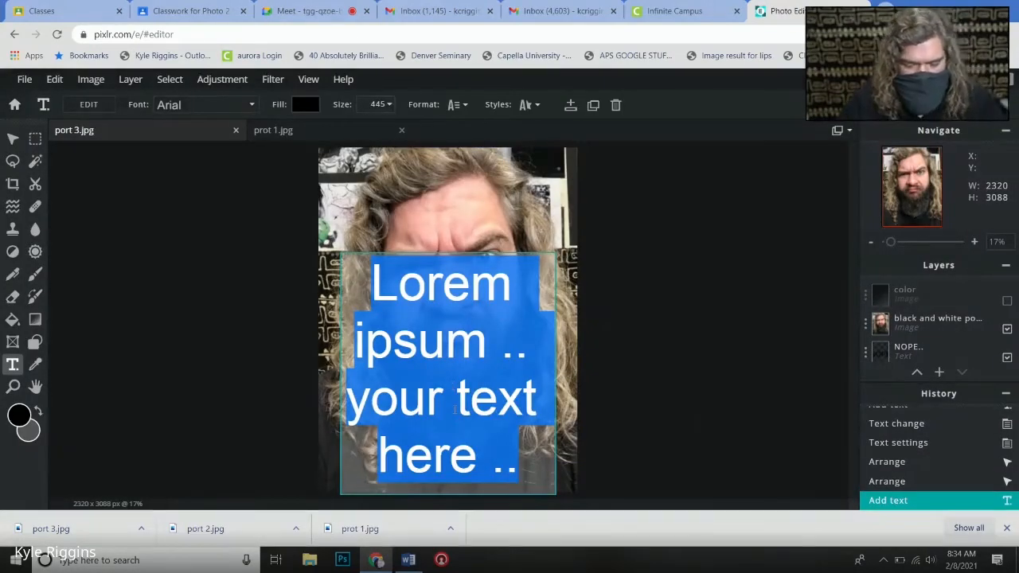
text(NOPE)
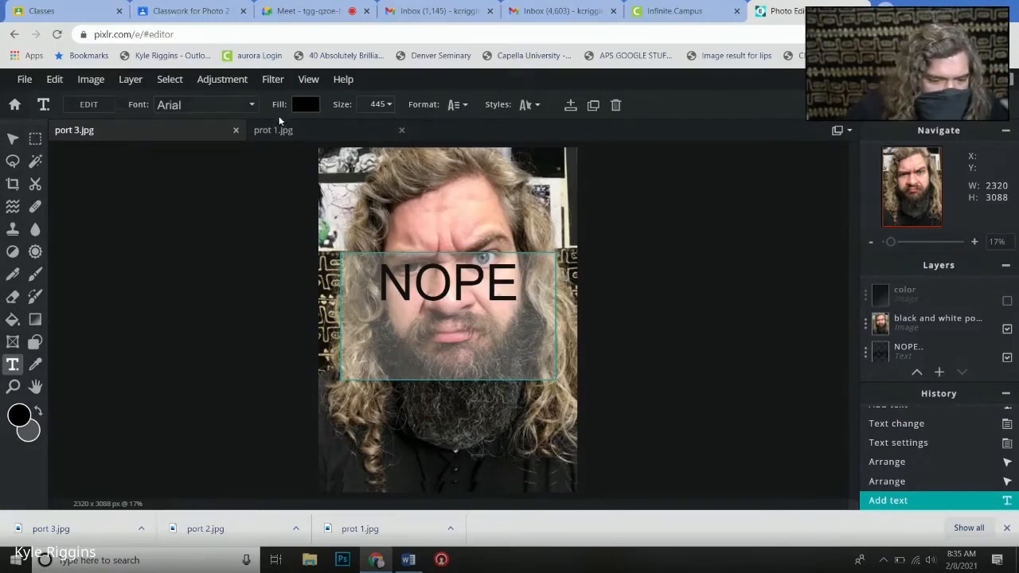
- Set the font of the new NOPE text to Trebuchet MS
key(shift+Left)
key(shift+Left)
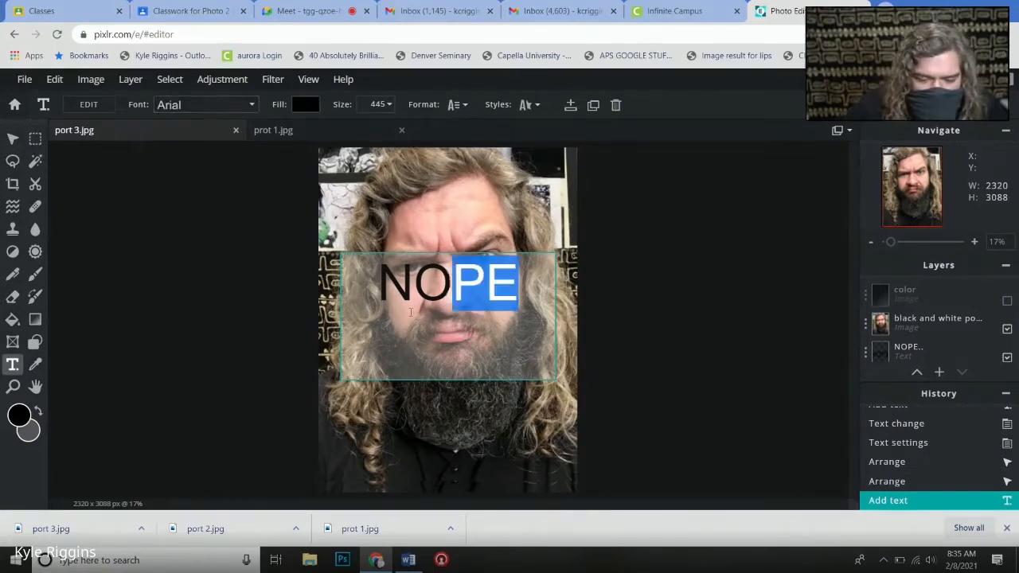
key(ctrl+a)
key(BackSpace)
click(250, 105)
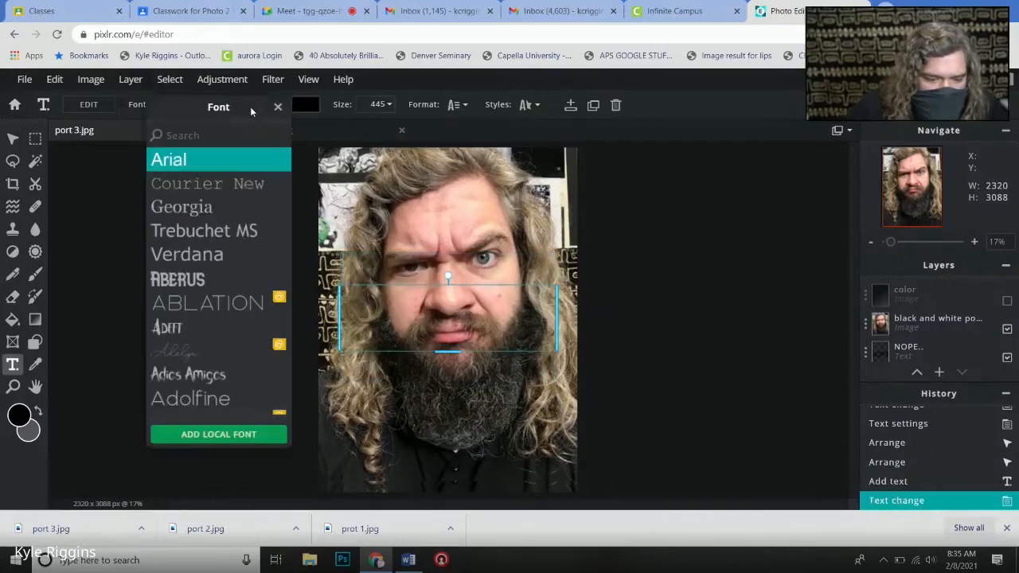
click(210, 231)
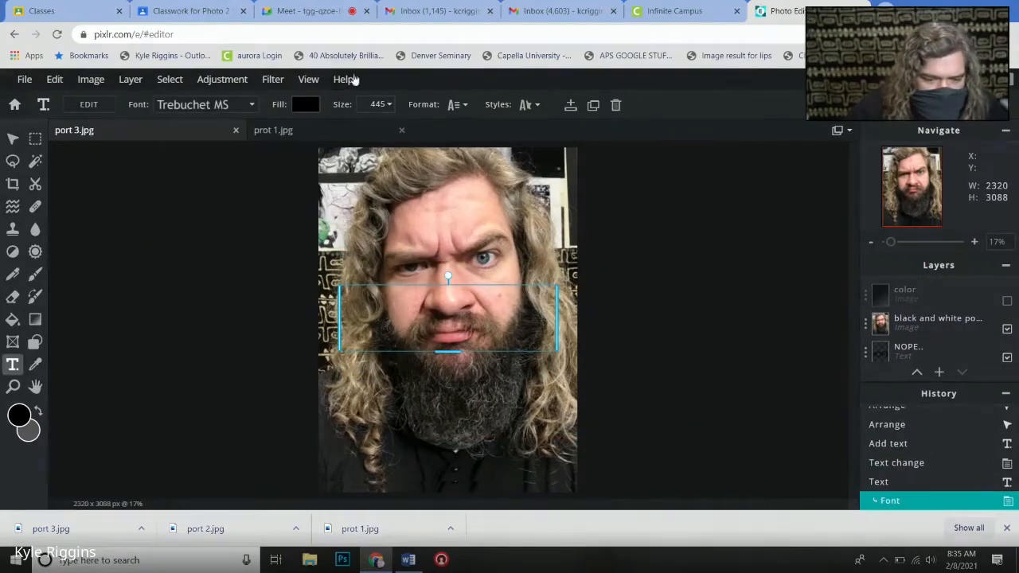
- Change the fill color of the new NOPE text to bright green #41FD08
click(378, 106)
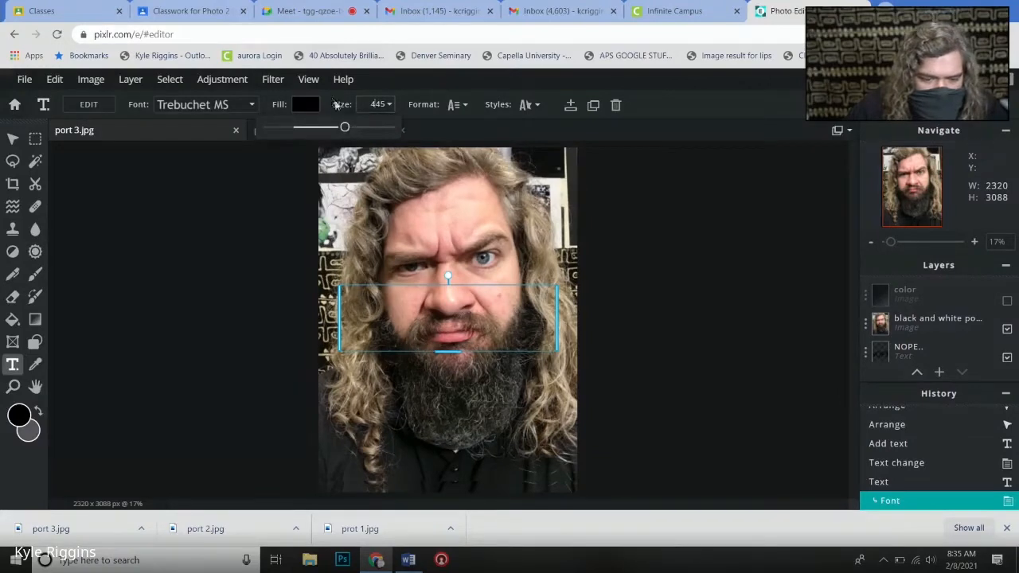
click(304, 105)
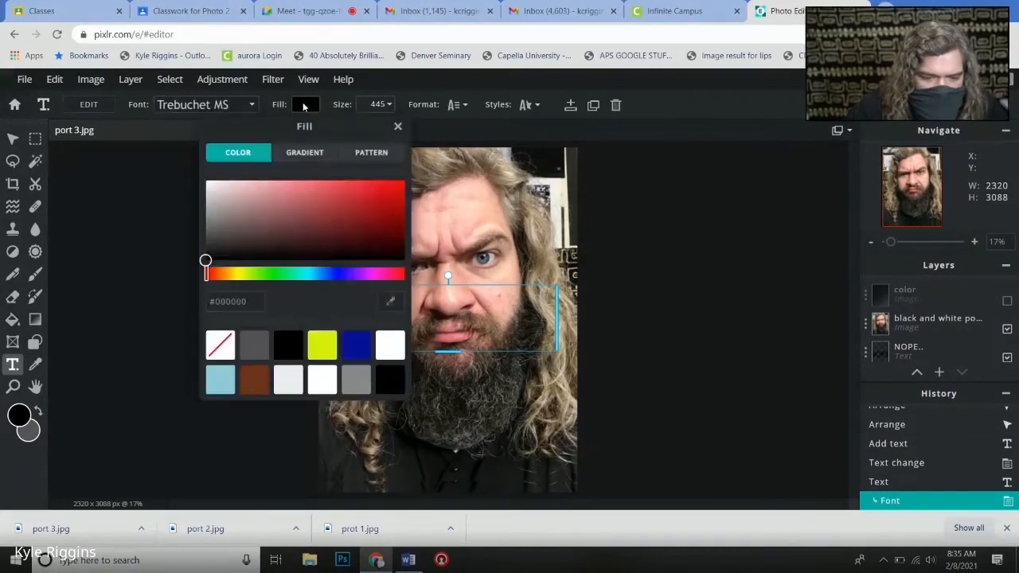
drag(275, 201, 388, 166)
click(265, 274)
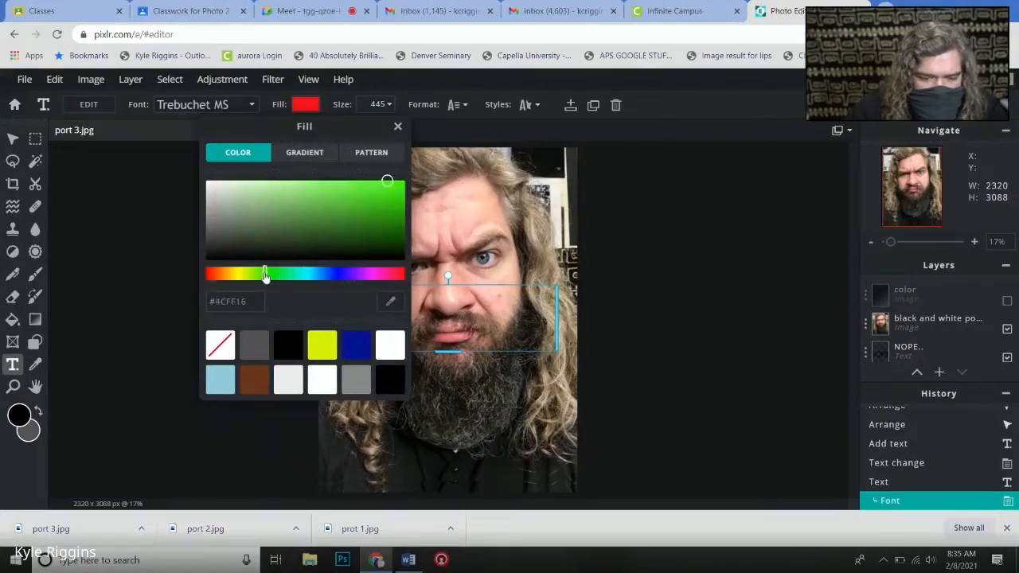
drag(387, 184, 400, 184)
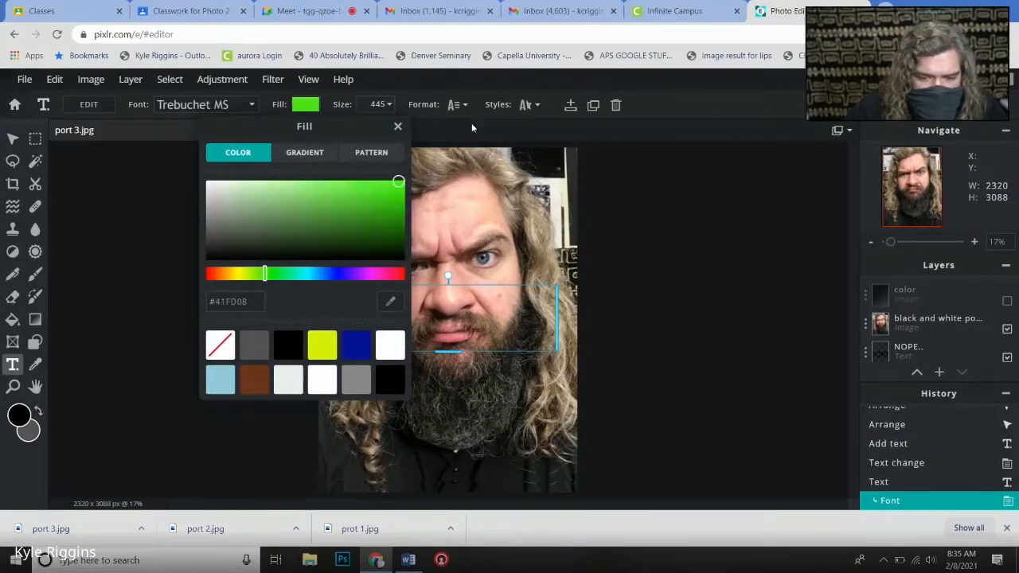
click(498, 113)
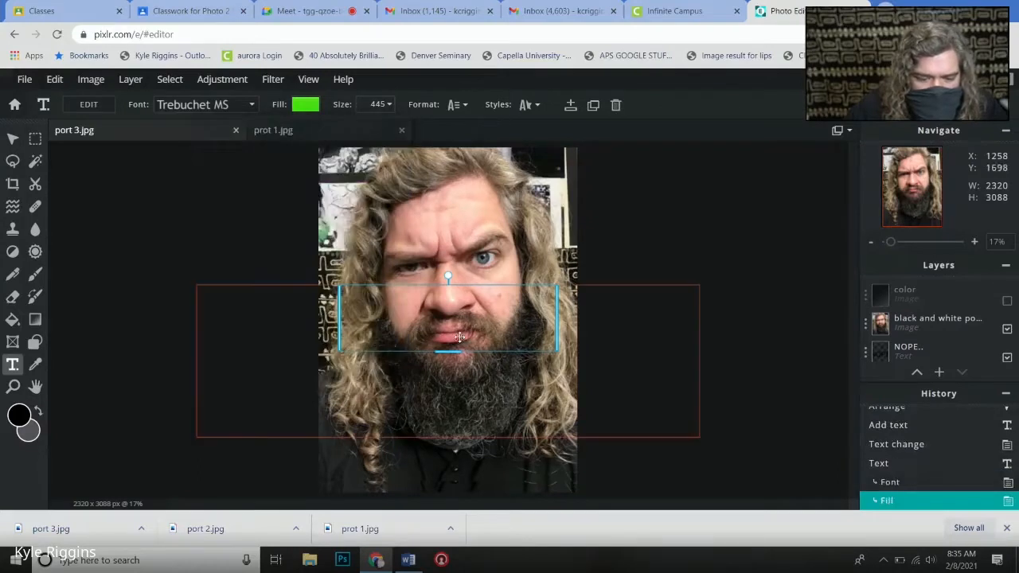
- Move the green NOPE text layer to the top of the layer stack, above the color layer
click(678, 313)
click(939, 372)
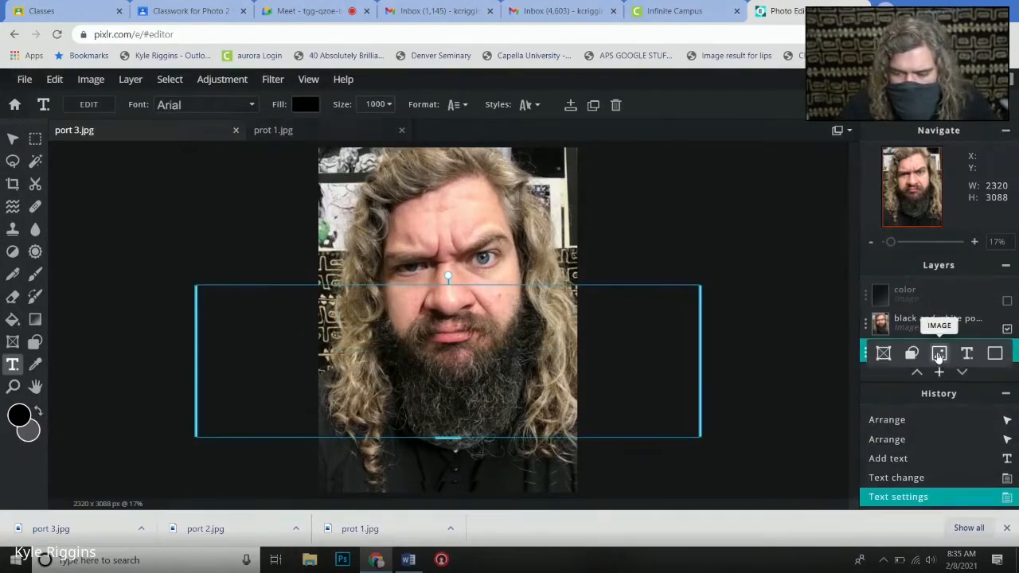
scroll(925, 335, down, 2)
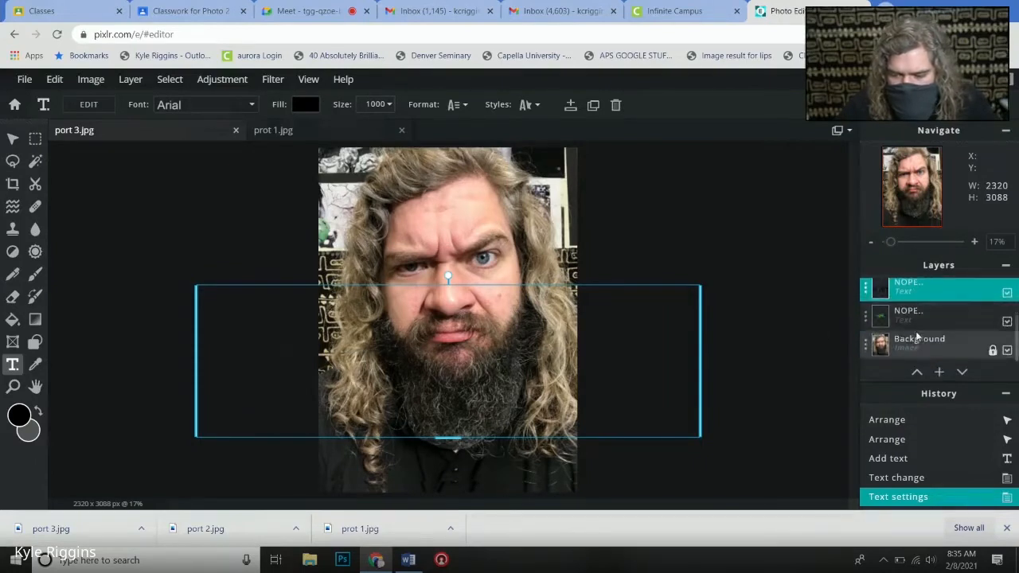
click(934, 316)
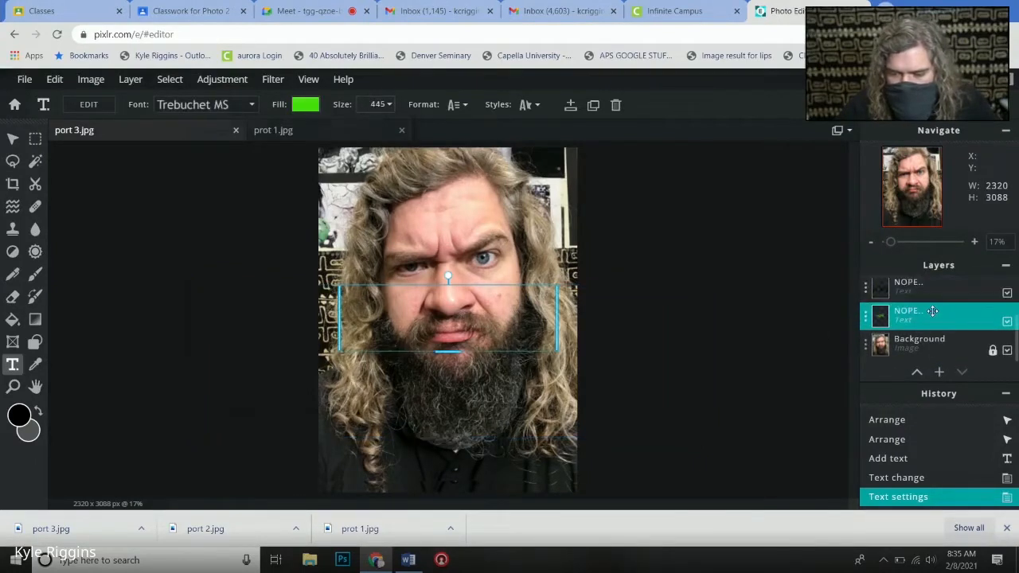
scroll(928, 314, up, 2)
mouse_move(919, 259)
mouse_down()
mouse_move(933, 310)
mouse_move(911, 255)
mouse_move(921, 287)
mouse_move(915, 270)
mouse_move(923, 278)
mouse_up()
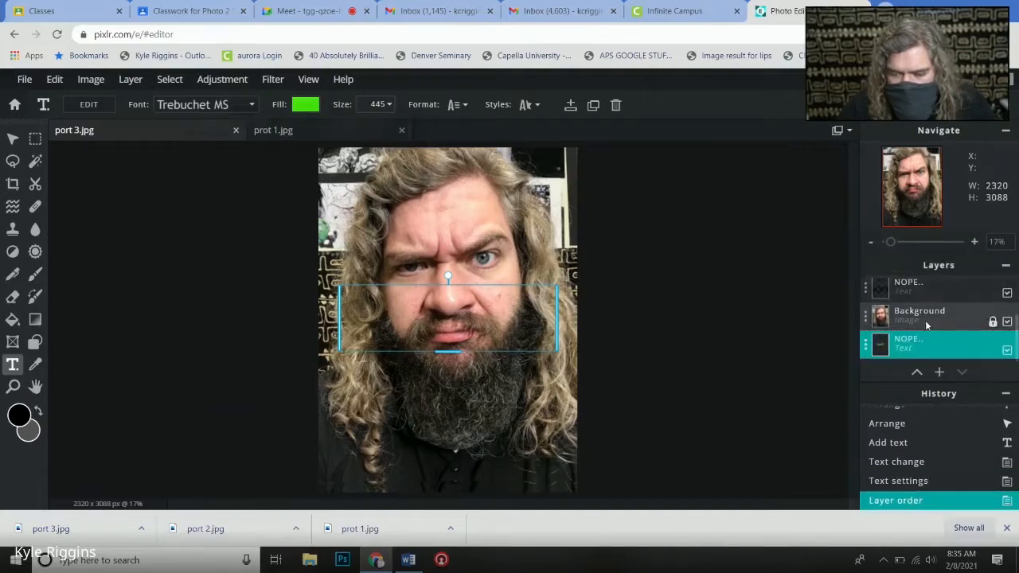
drag(921, 344, 907, 293)
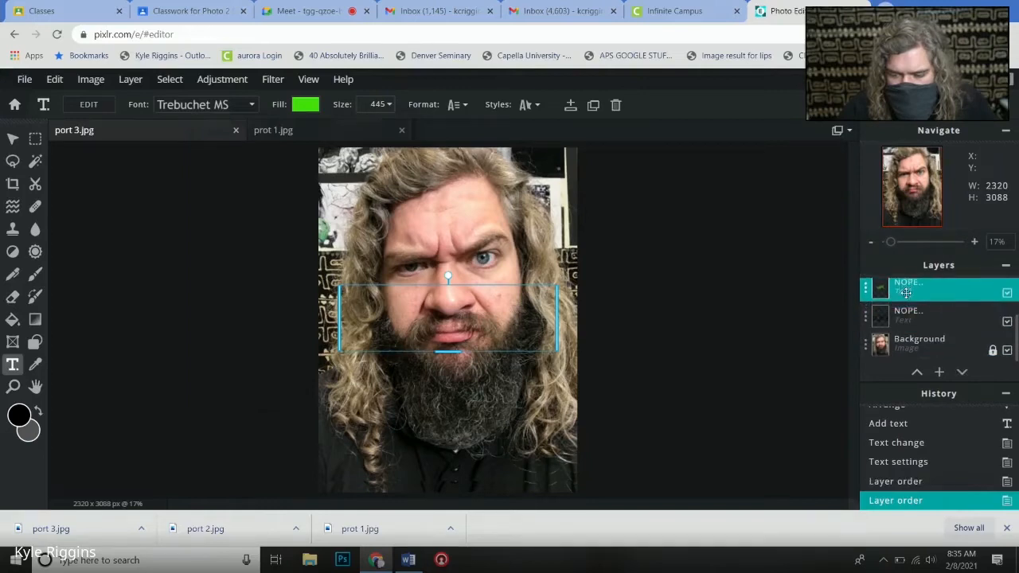
scroll(917, 319, up, 1)
drag(919, 347, 907, 293)
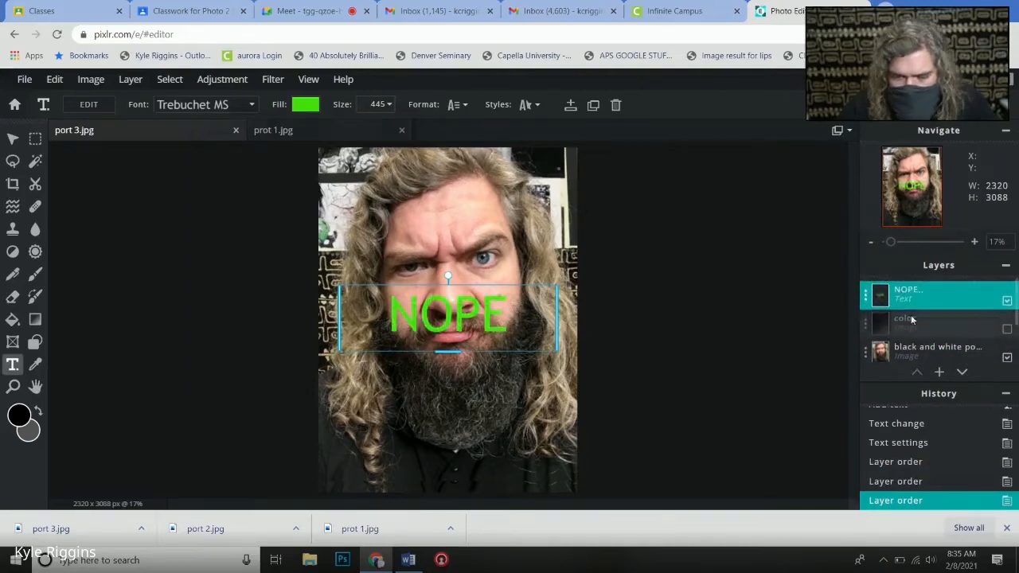
- Delete the black NOPE text layer that lies between the black and white portrait and the Background
scroll(899, 337, down, 2)
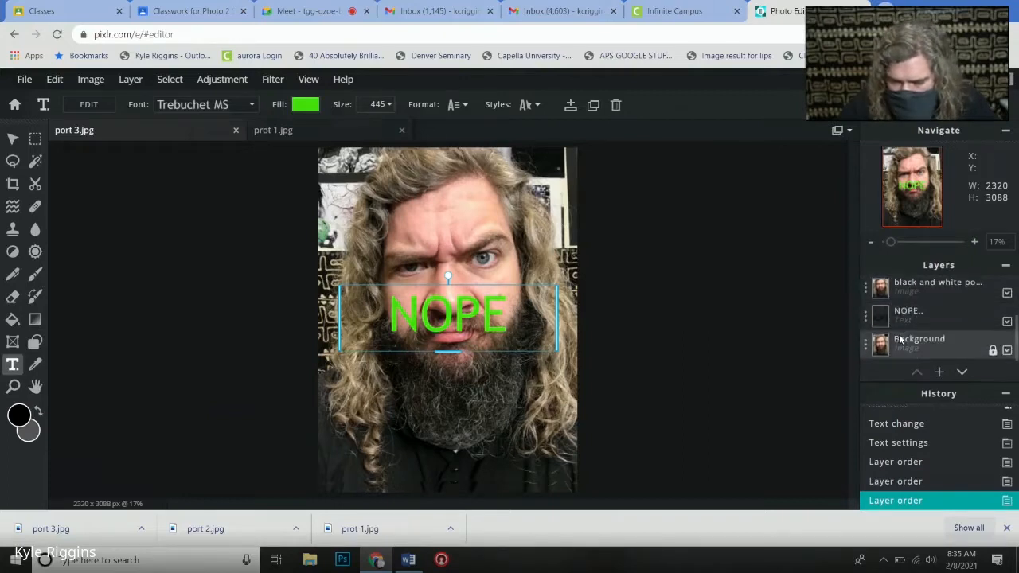
click(914, 320)
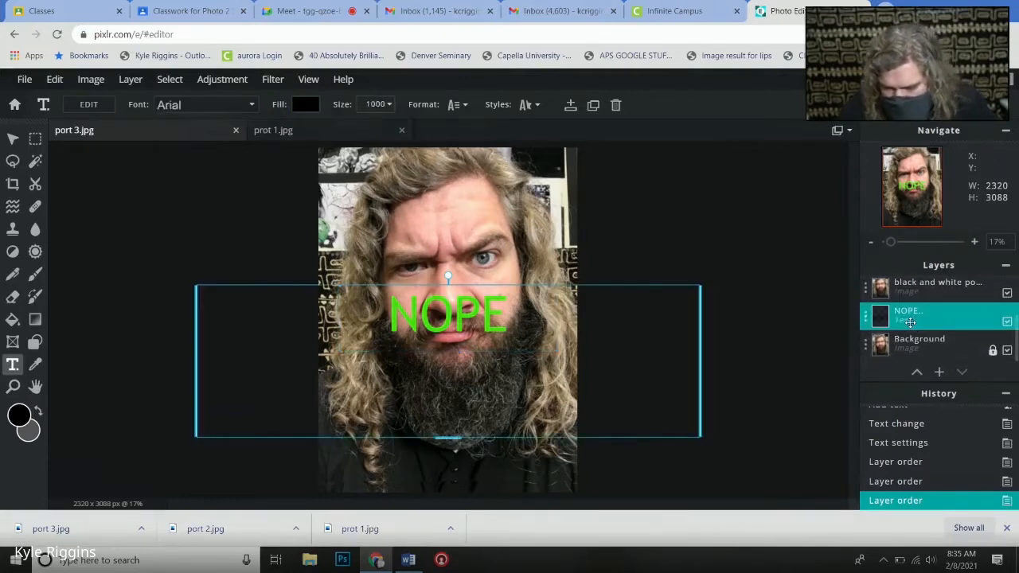
double_click(912, 320)
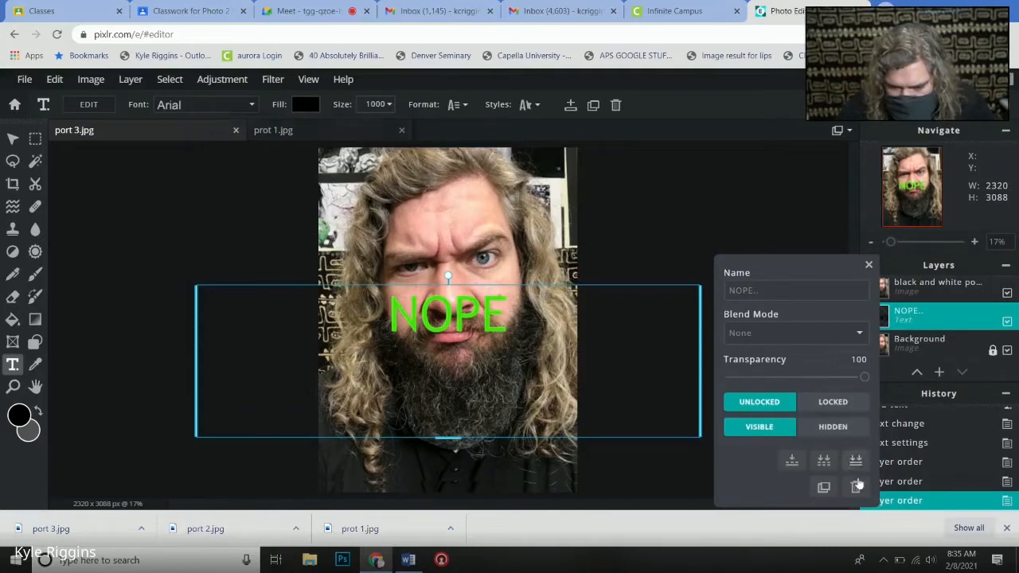
click(856, 488)
scroll(903, 343, up, 2)
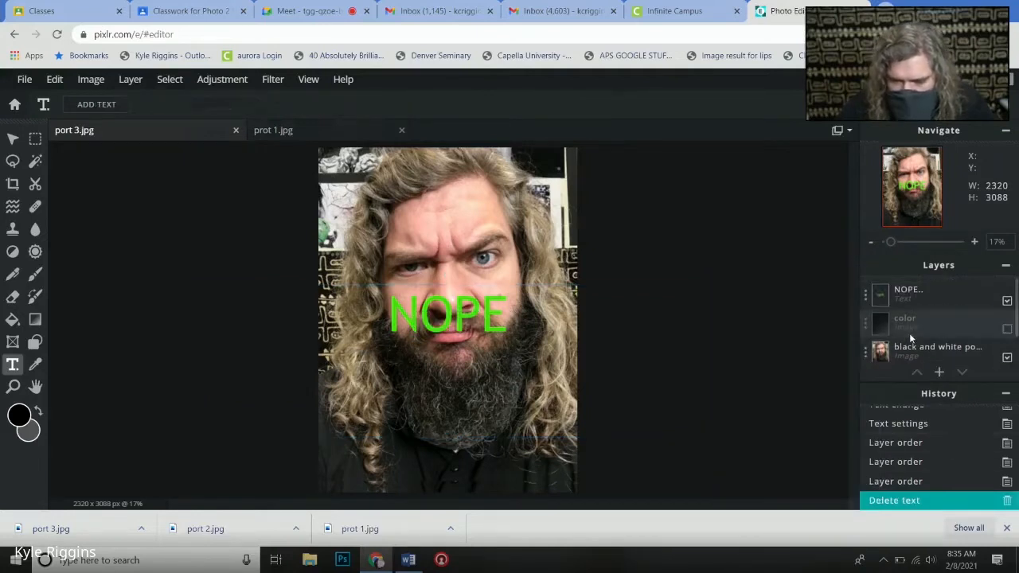
- Change the green NOPE text's font to Aberus and move the text up and to the right across the face
click(912, 293)
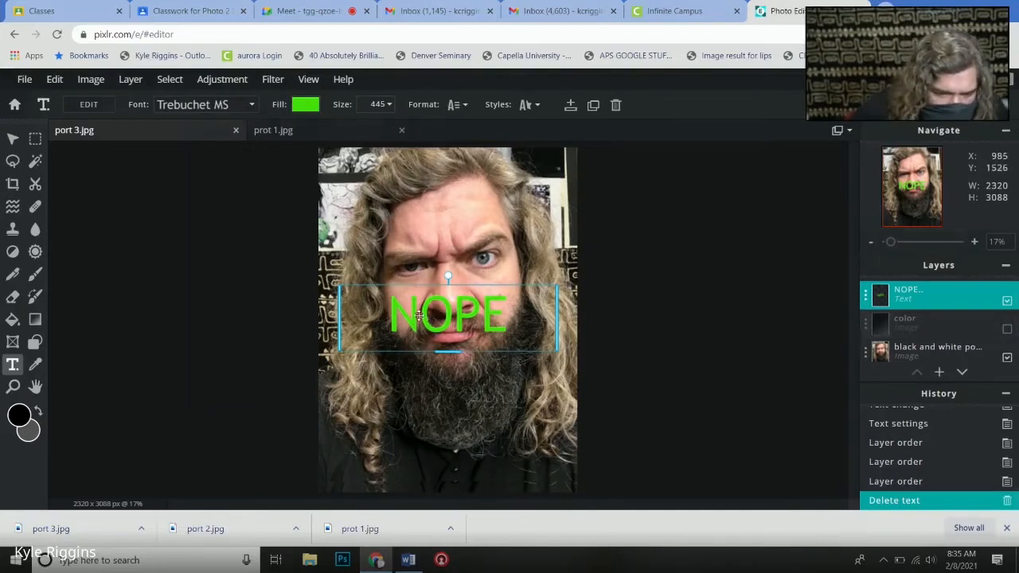
double_click(423, 317)
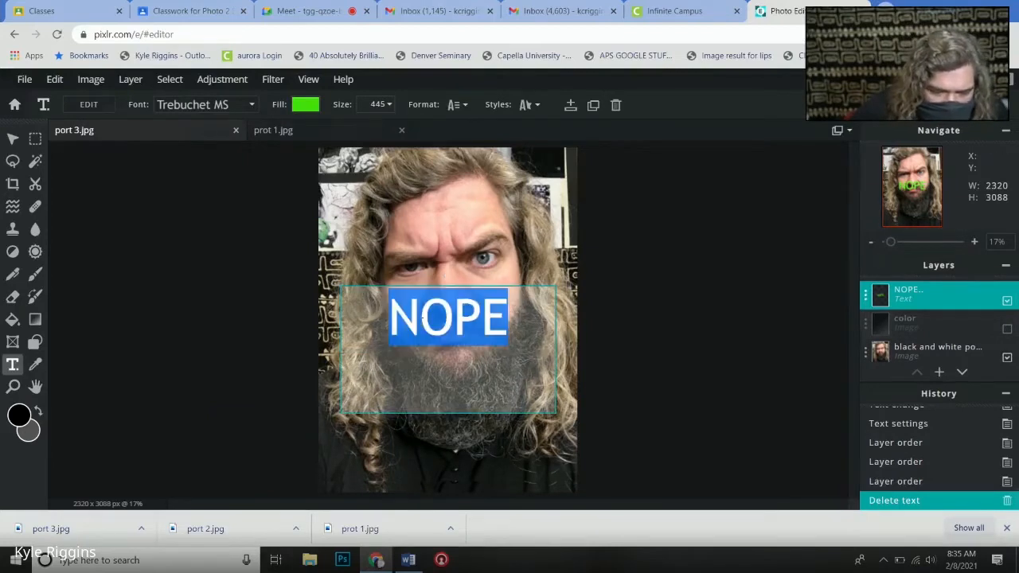
click(213, 109)
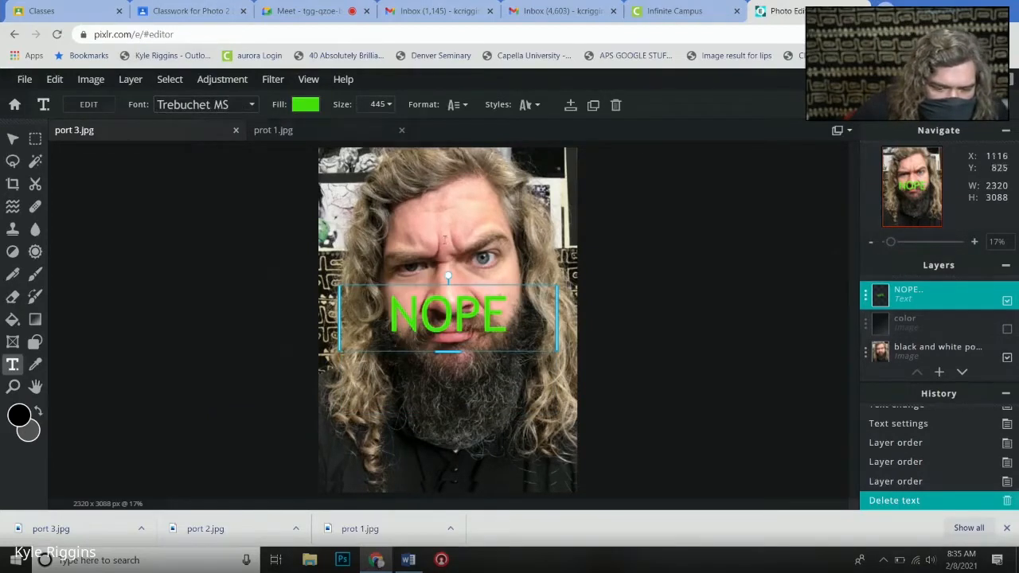
double_click(433, 320)
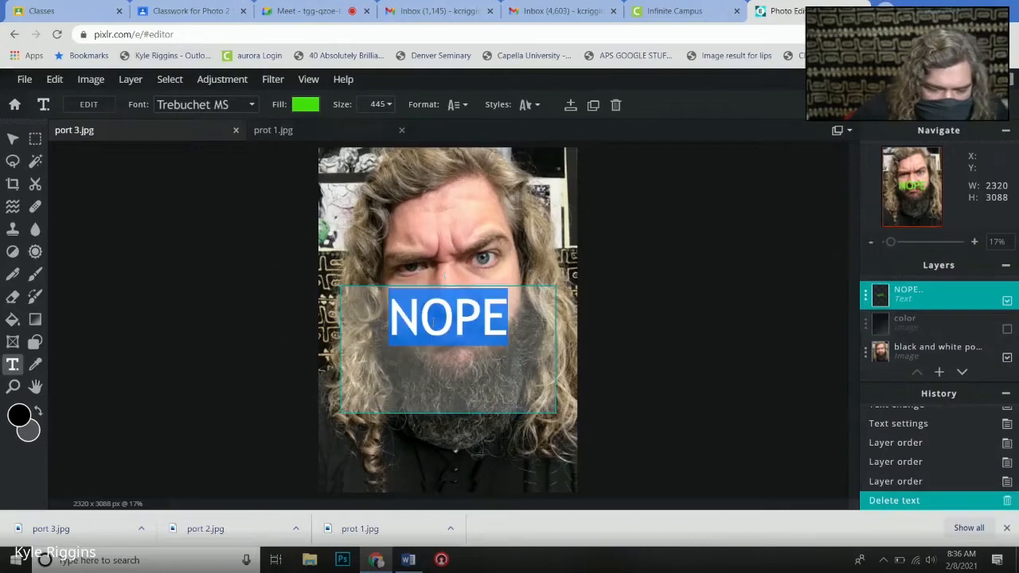
click(255, 107)
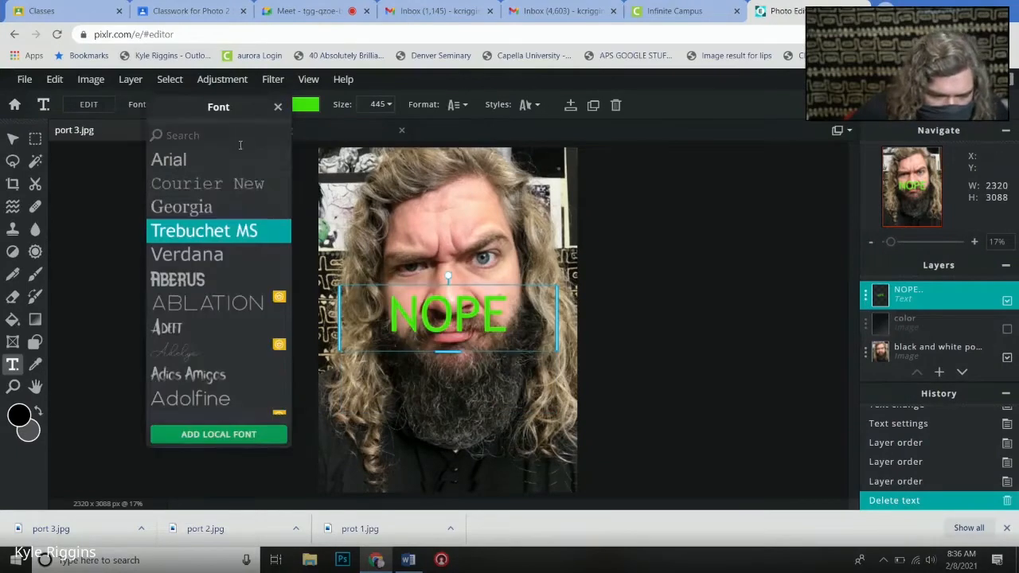
click(206, 283)
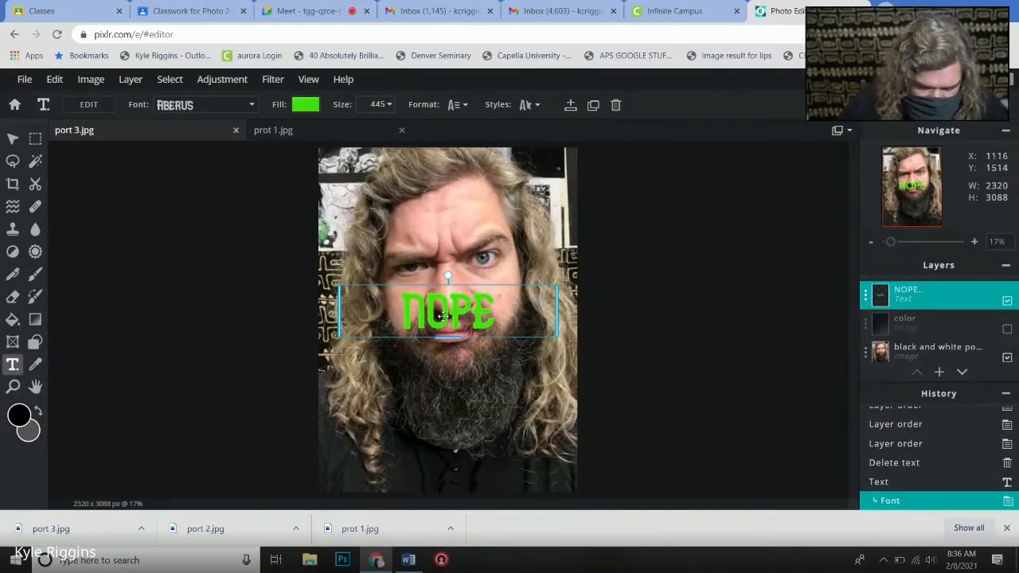
drag(444, 318, 510, 285)
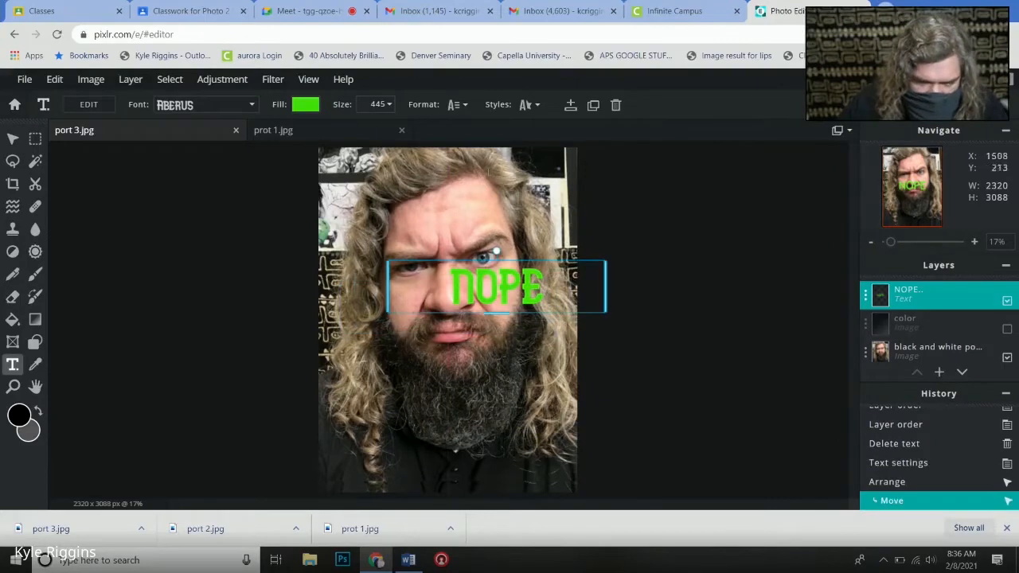
- Format the NOPE text with line space -39, letter space -8 and bold
click(461, 105)
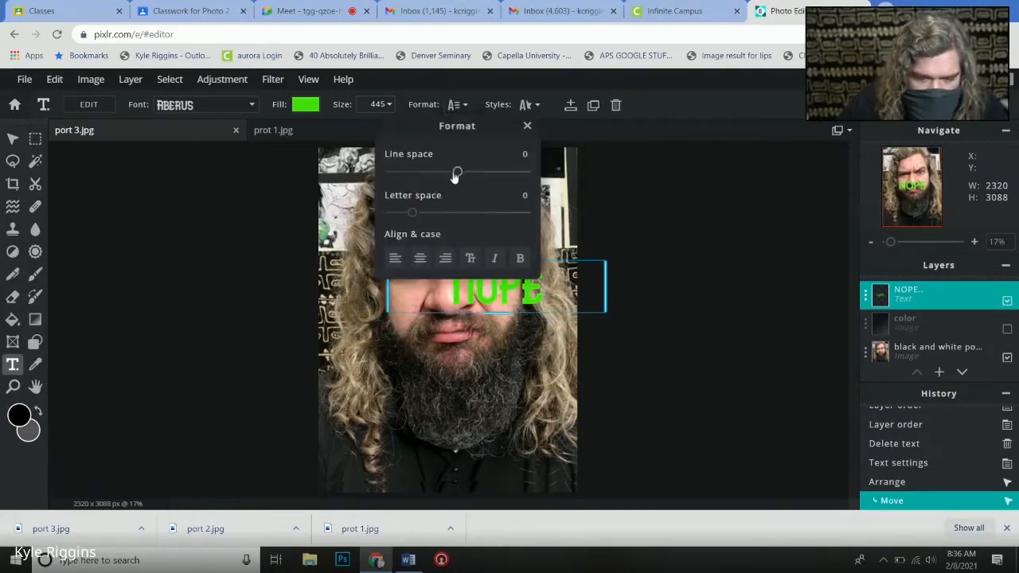
drag(456, 175, 431, 173)
drag(415, 220, 404, 223)
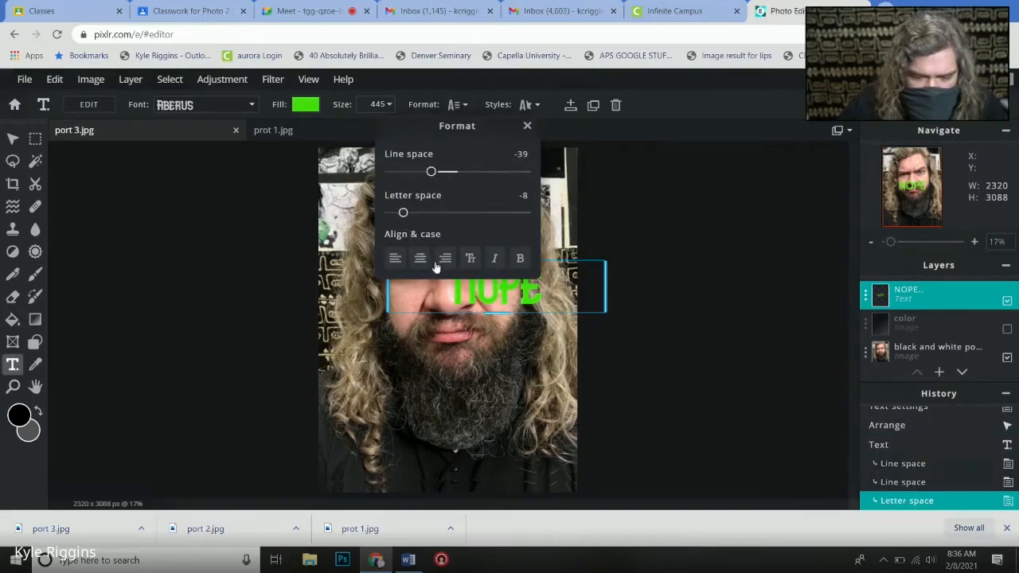
click(519, 259)
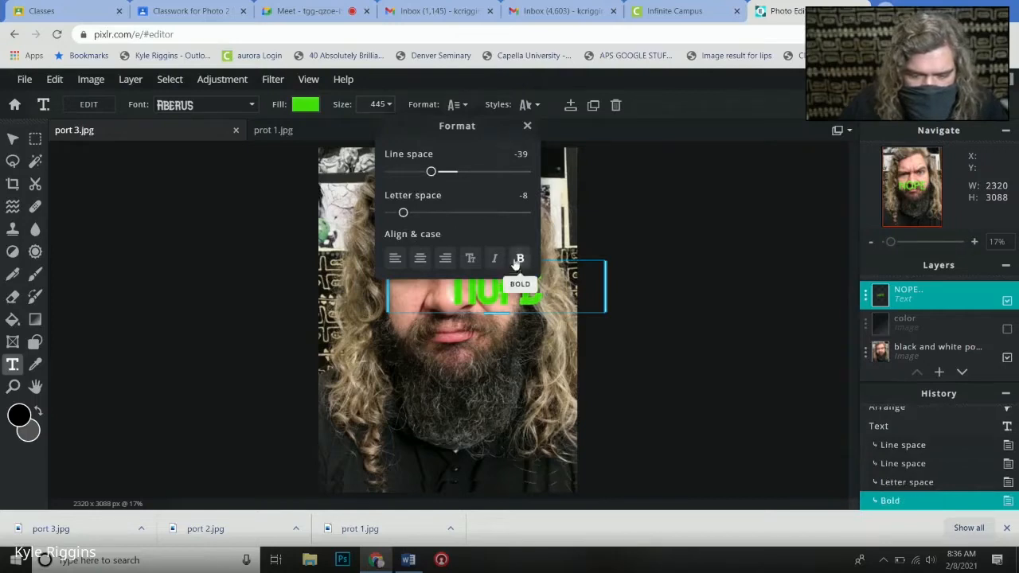
click(527, 126)
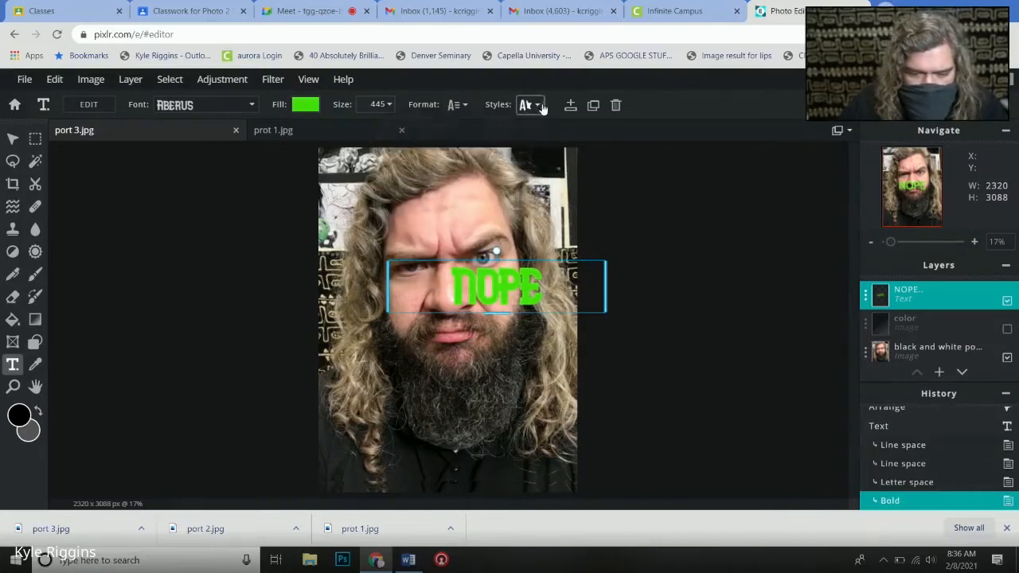
- Curve the green NOPE text with an arc, trying amount -57 before setting it to 78
click(540, 106)
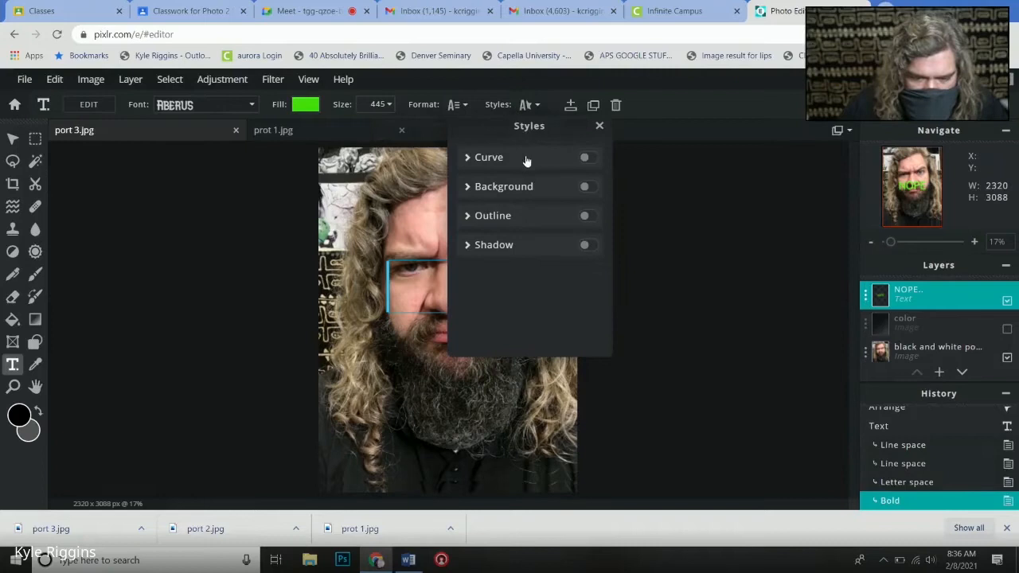
click(587, 157)
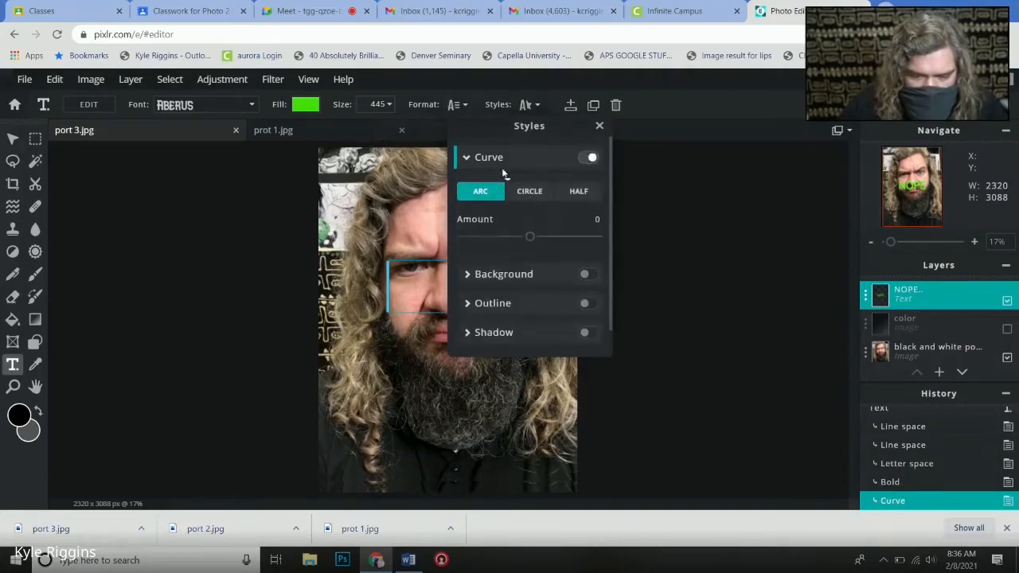
drag(530, 239, 492, 245)
click(599, 125)
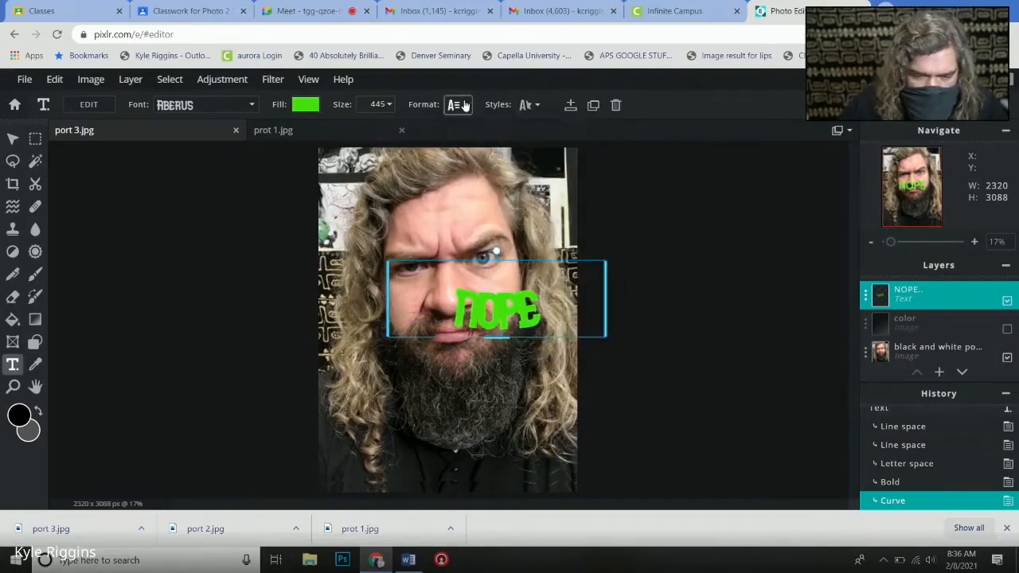
click(522, 105)
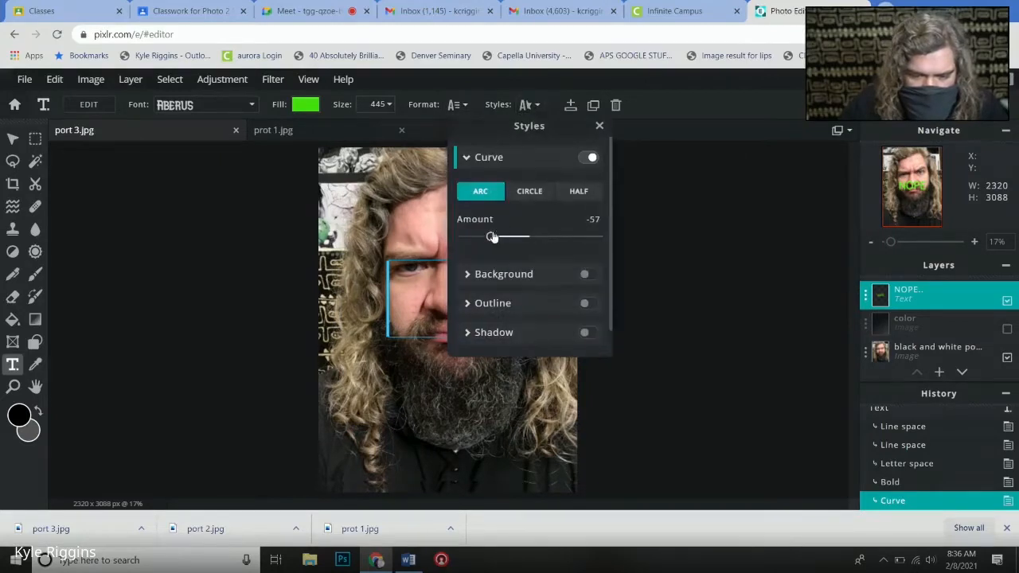
drag(492, 238, 585, 239)
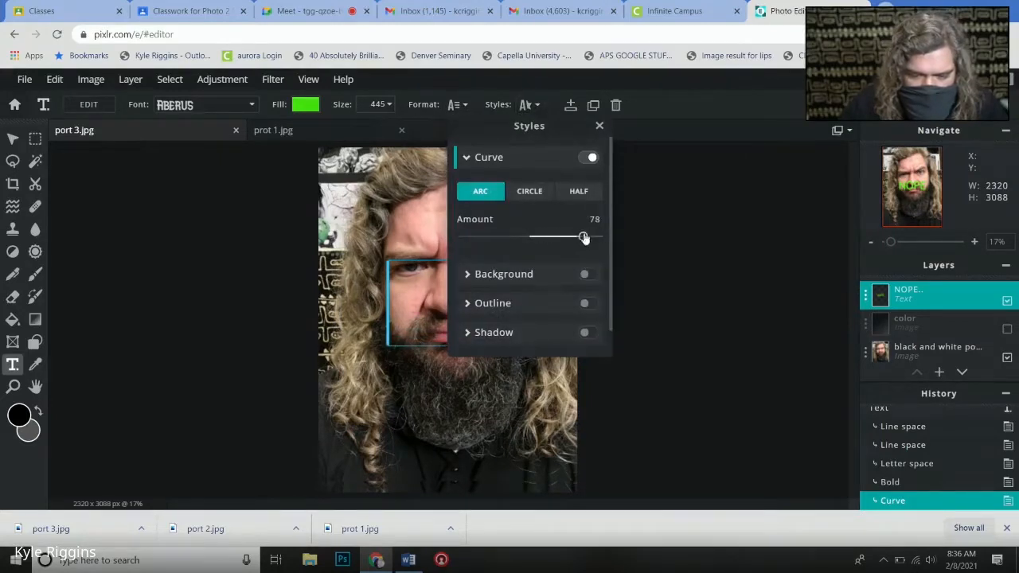
click(600, 126)
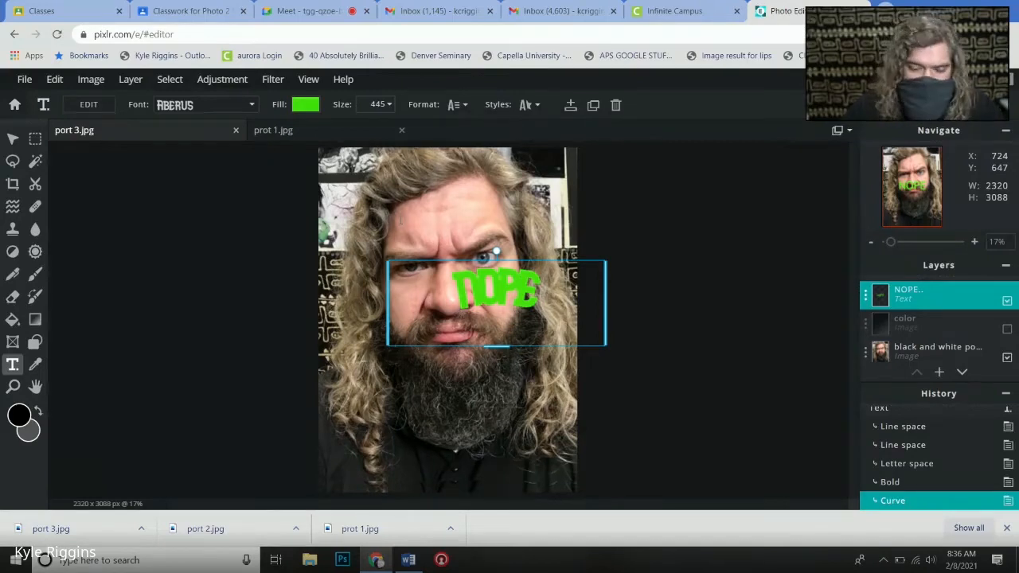
- Widen the letter space of the curved NOPE text to 15 and deselect the text
click(460, 105)
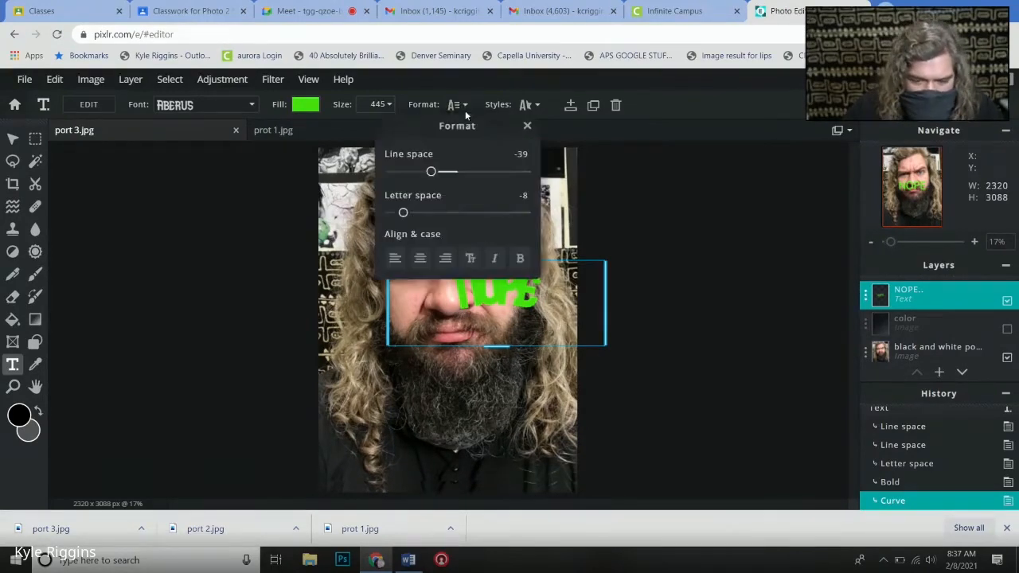
drag(412, 214, 431, 213)
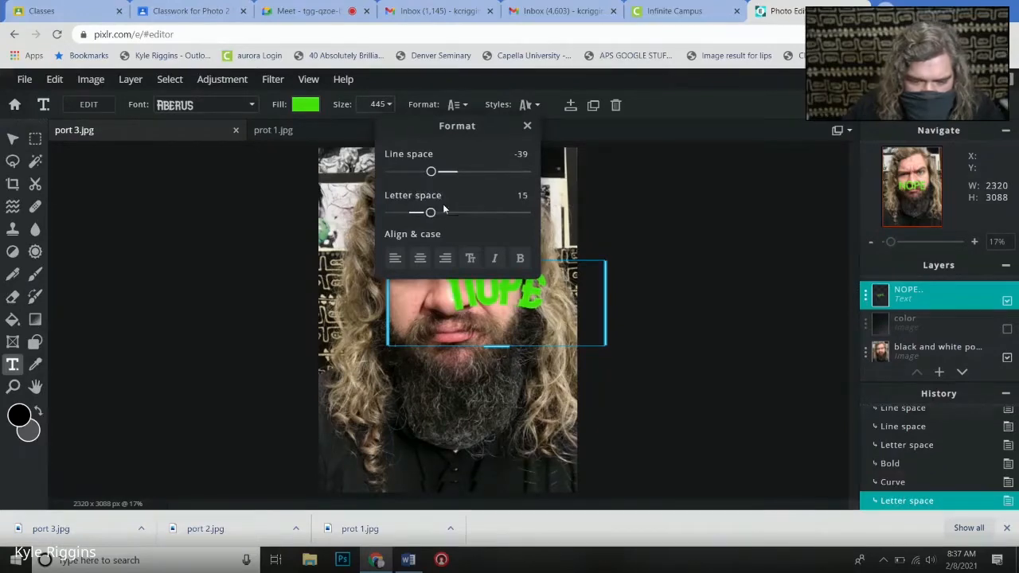
click(526, 128)
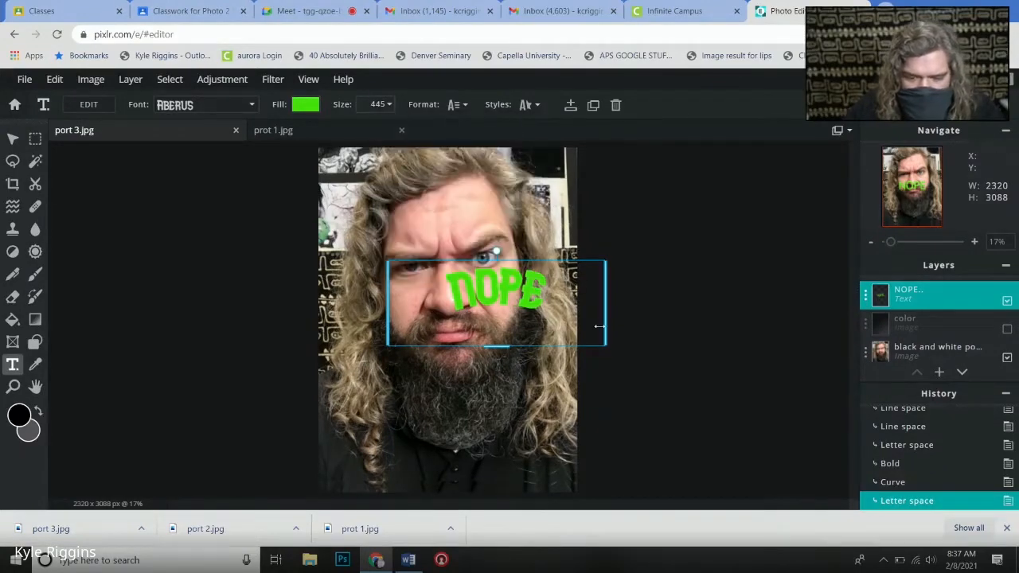
click(627, 181)
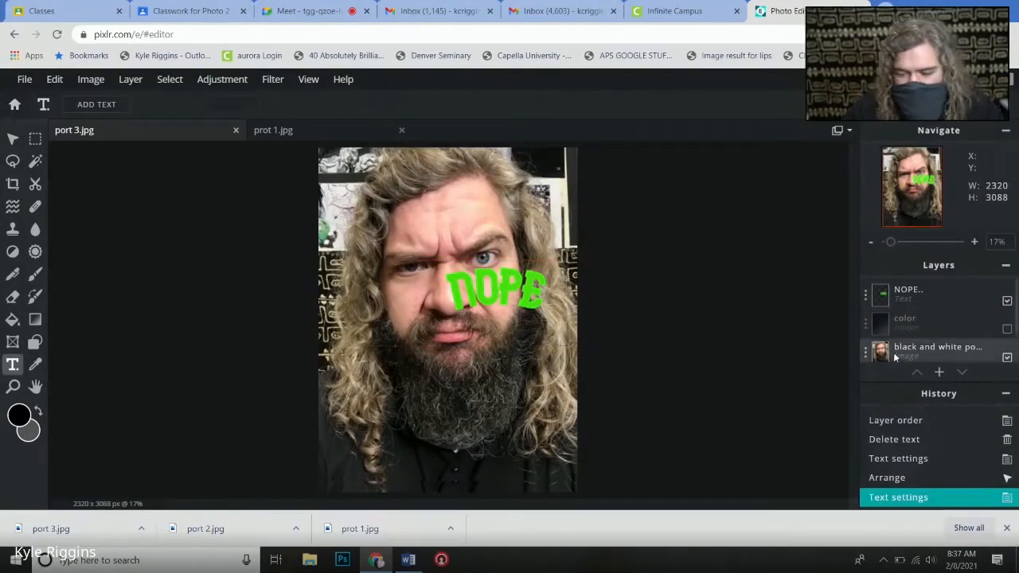
- Rasterize the NOPE text layer into an image layer
click(866, 296)
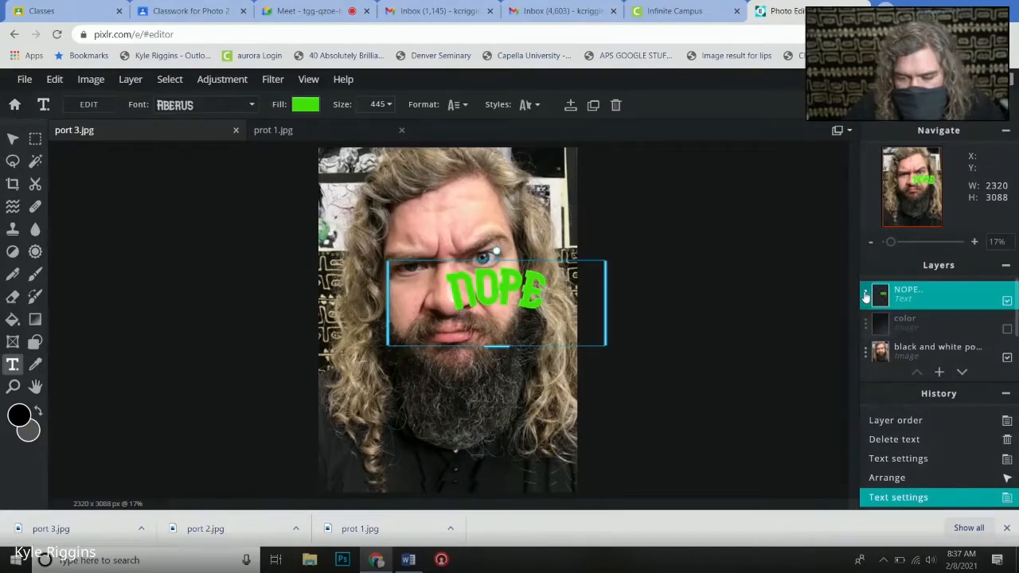
click(867, 294)
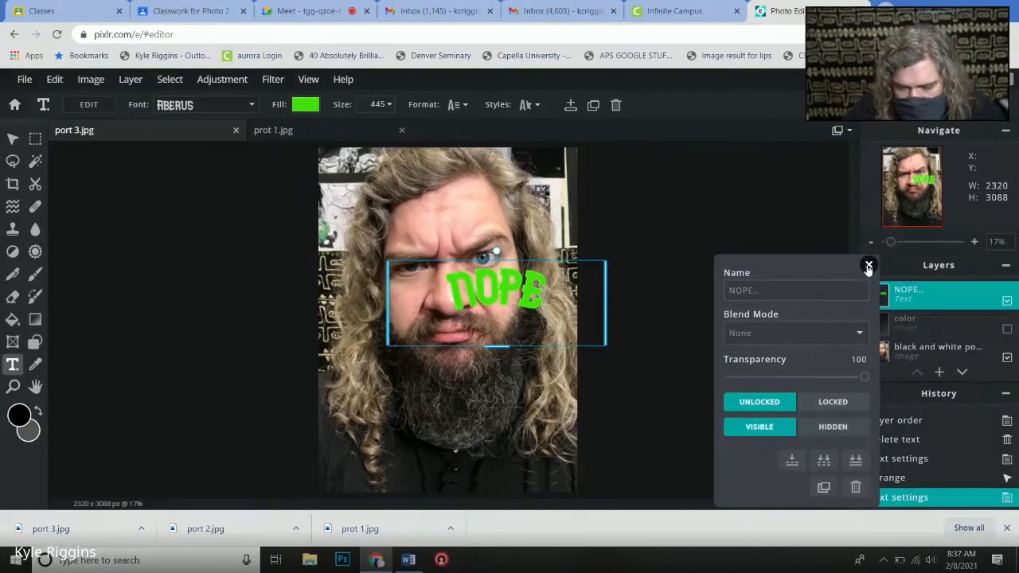
click(869, 266)
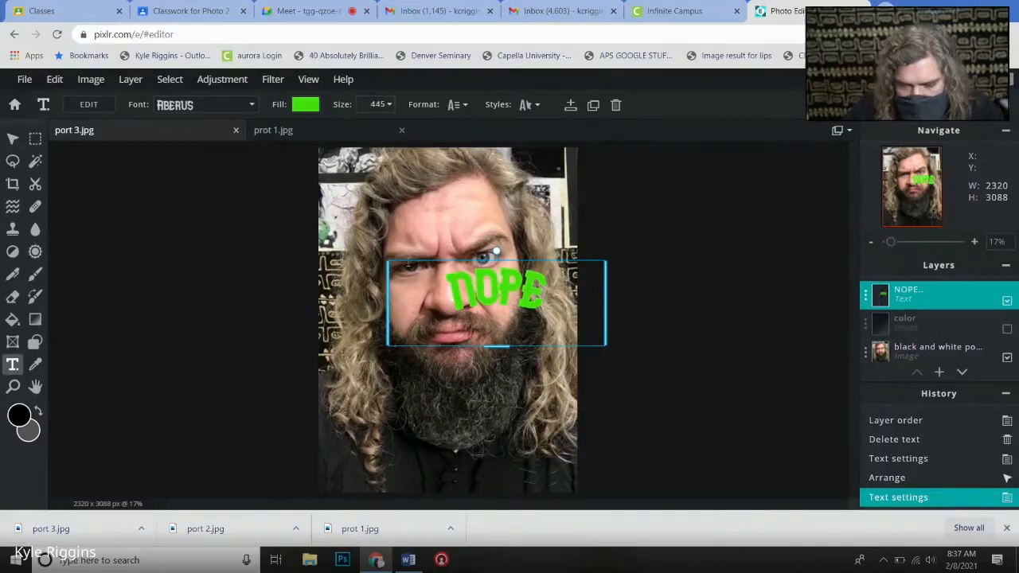
click(92, 80)
mouse_move(64, 81)
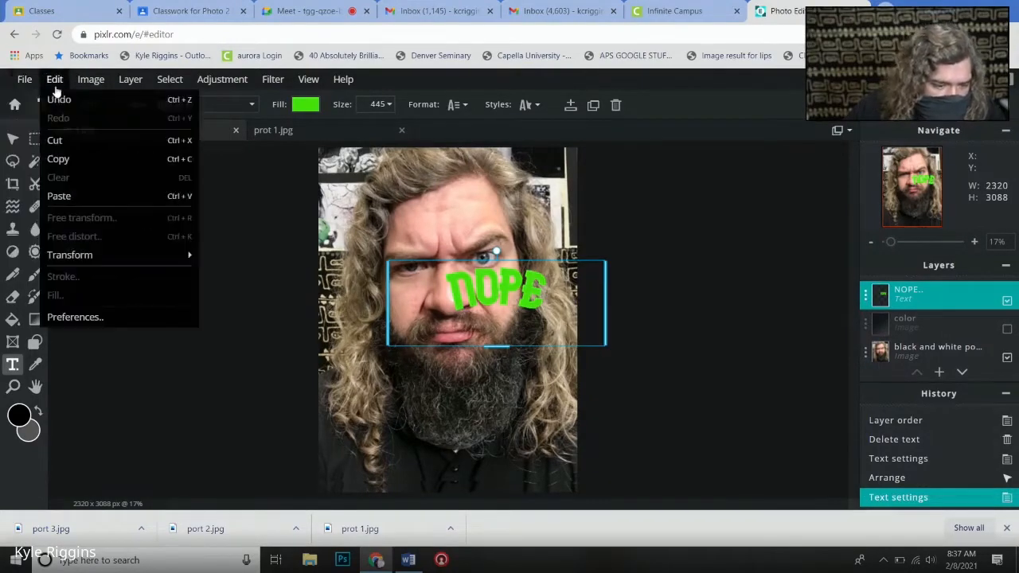
mouse_move(120, 82)
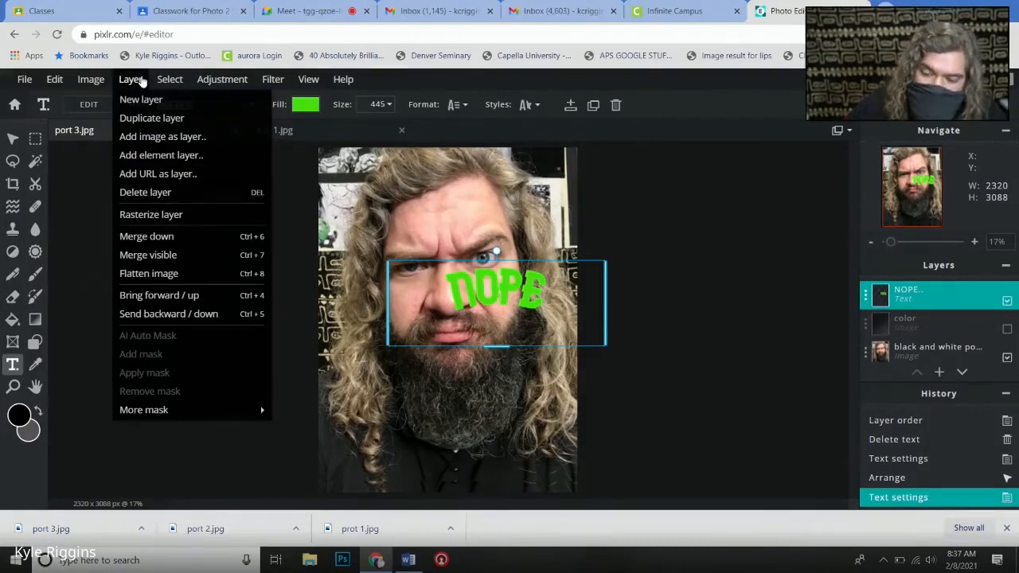
click(195, 214)
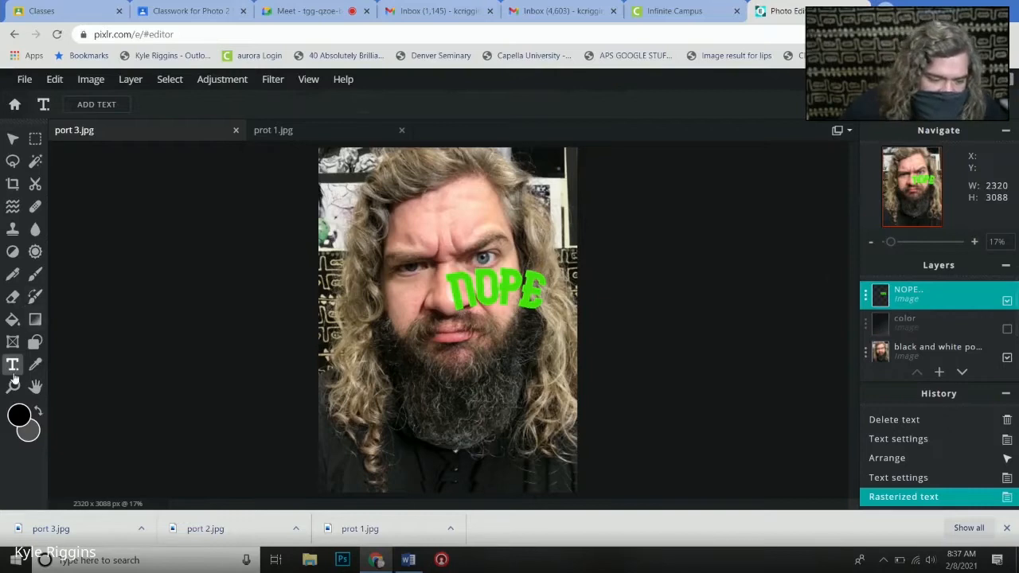
- Add a new text layer with the placeholder text and move it to the top of the layer stack, above NOPE
click(412, 223)
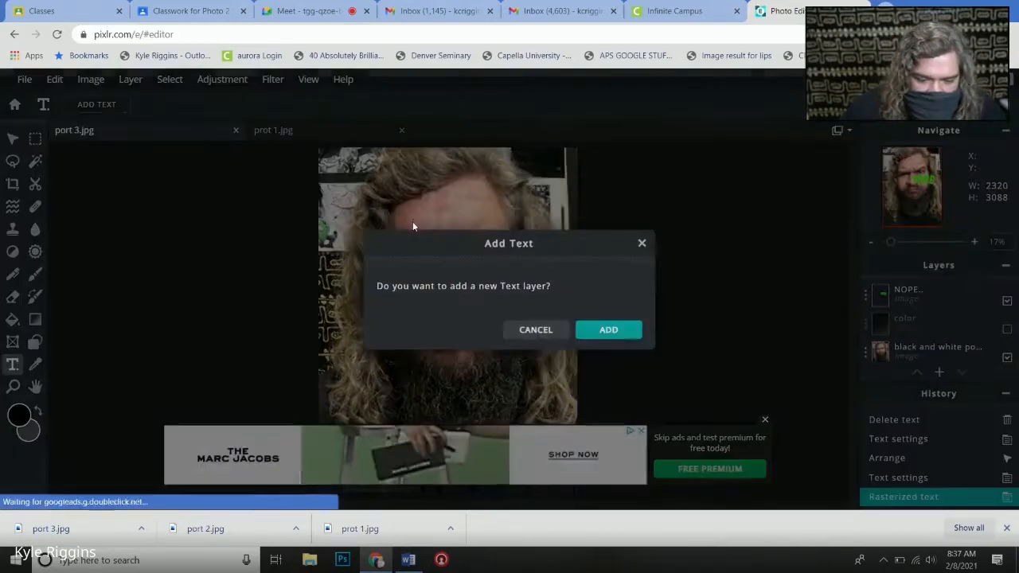
click(598, 330)
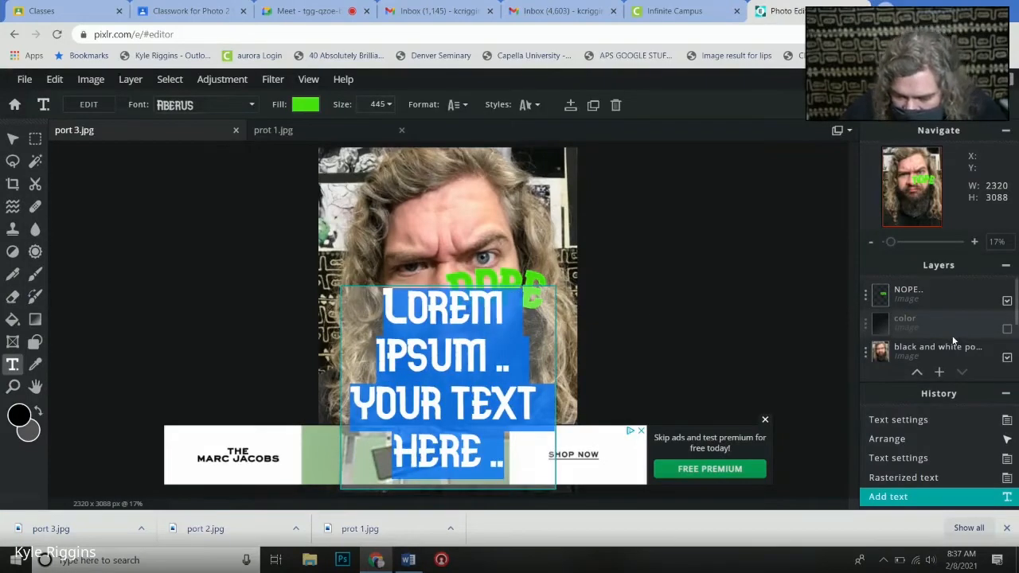
scroll(948, 336, down, 2)
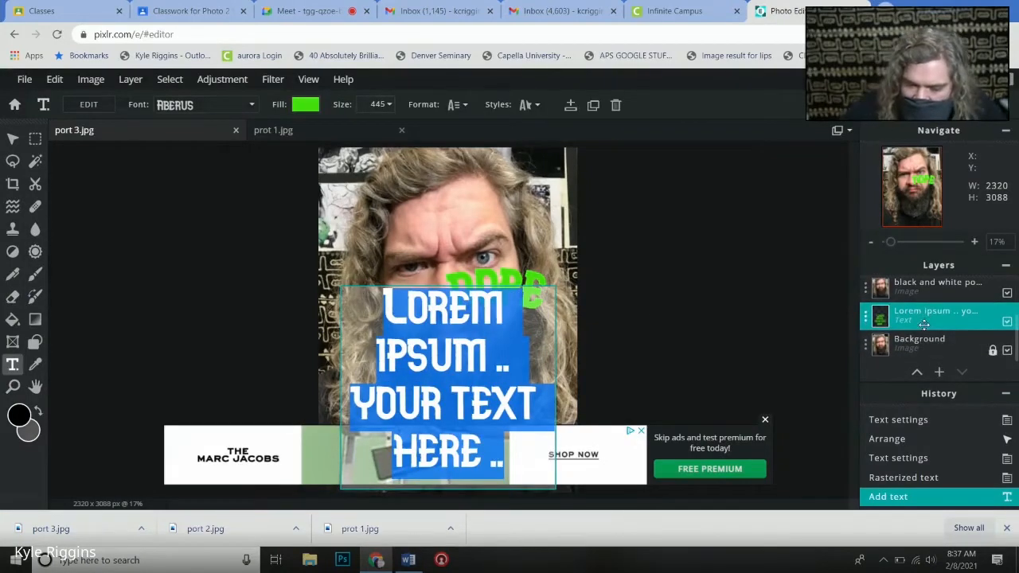
key(BackSpace)
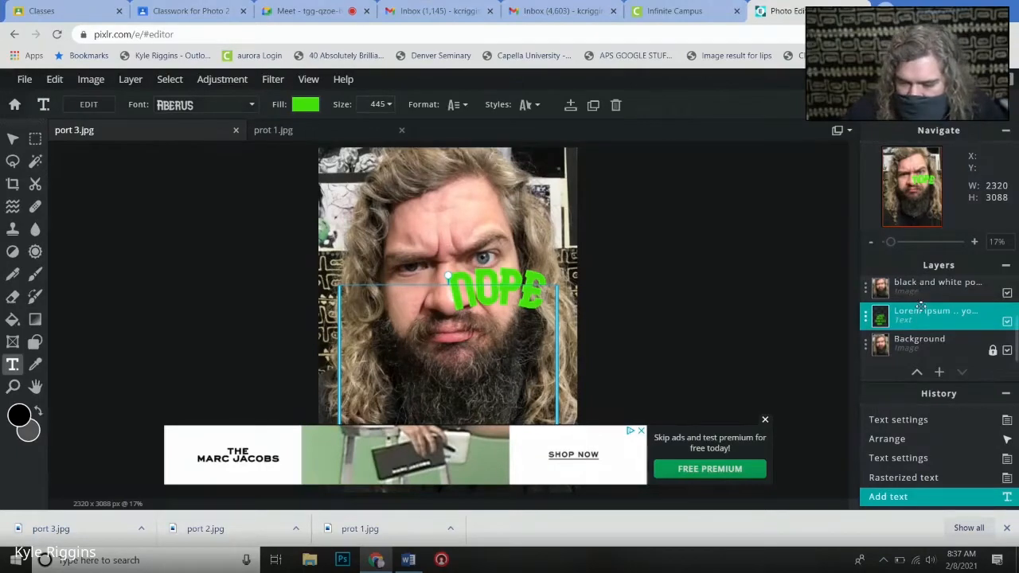
click(638, 247)
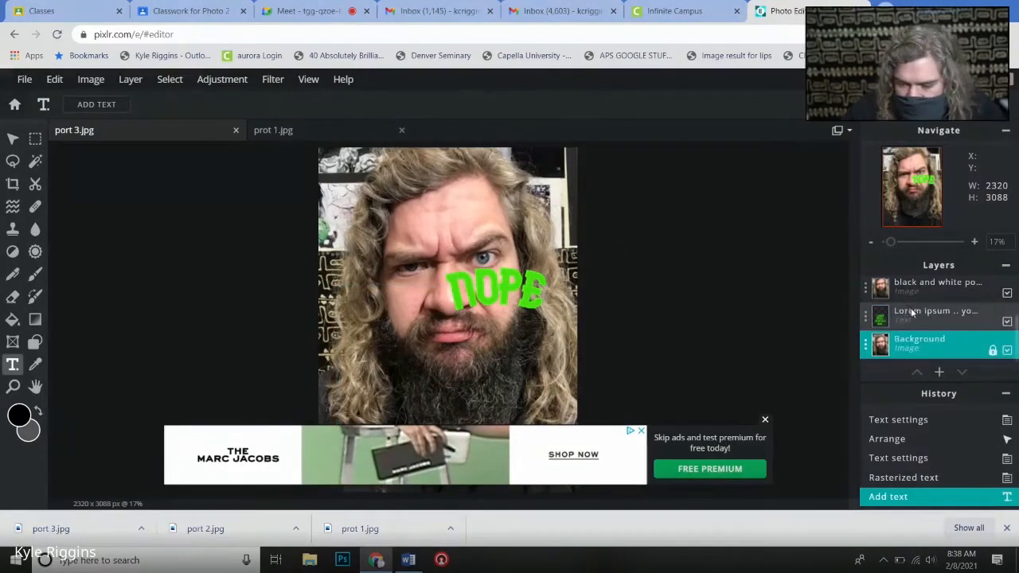
drag(915, 315, 912, 276)
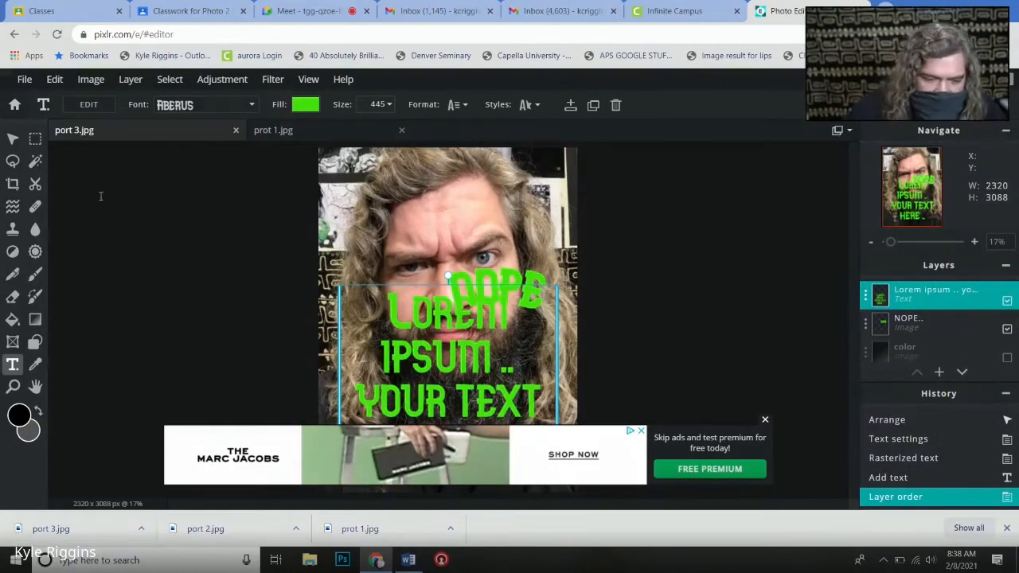
- Replace the placeholder text on the new top layer with "Wrong"
click(13, 363)
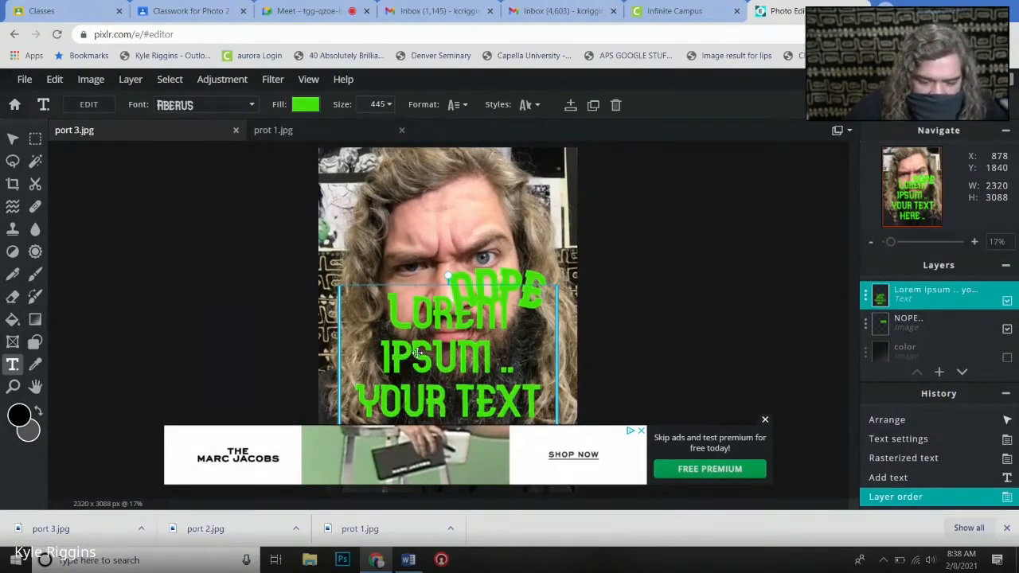
click(416, 353)
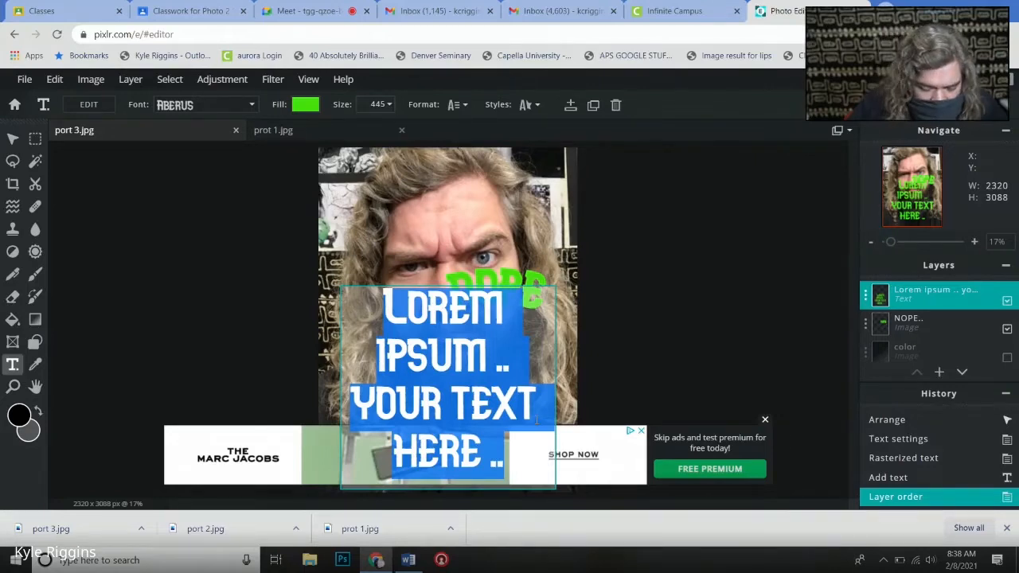
text(WRONG)
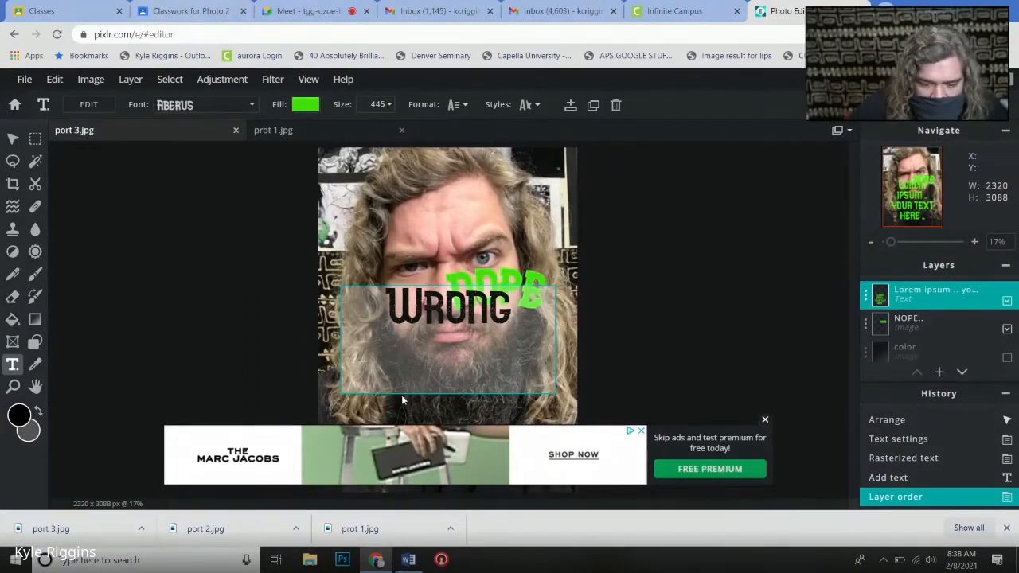
click(727, 340)
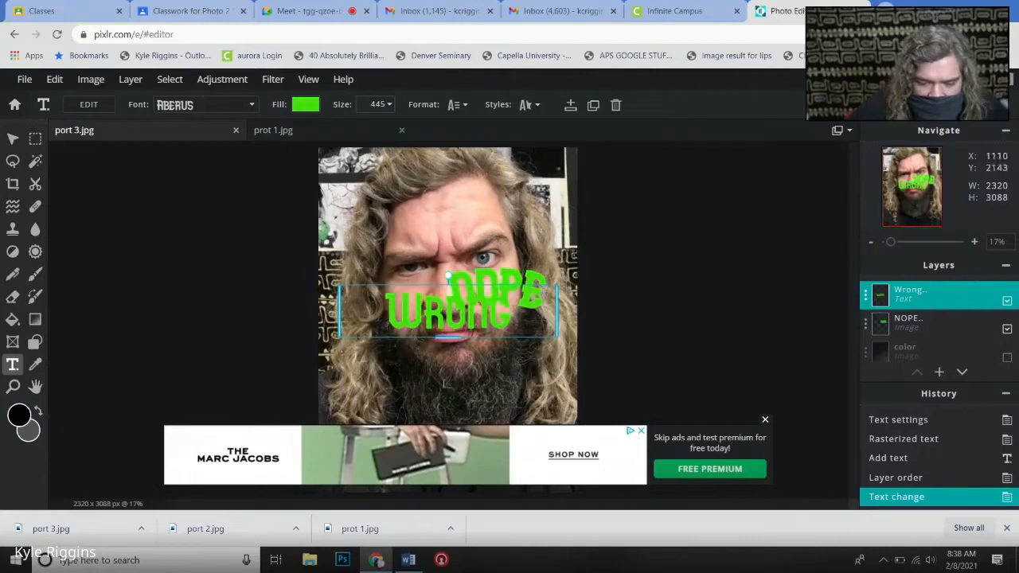
- Curve the Wrong text upward with a positive arc amount and move it up onto the forehead
double_click(415, 313)
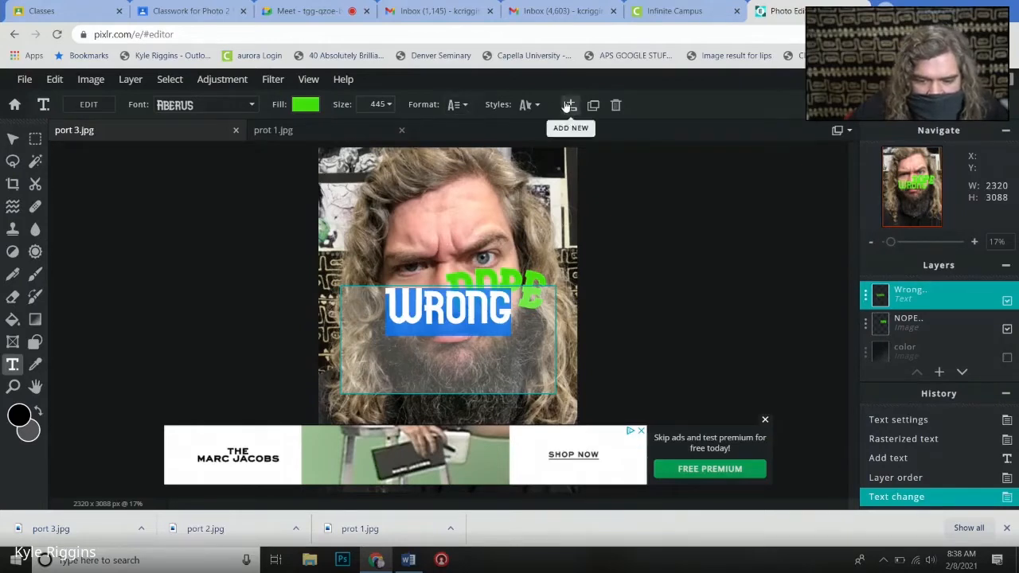
click(528, 104)
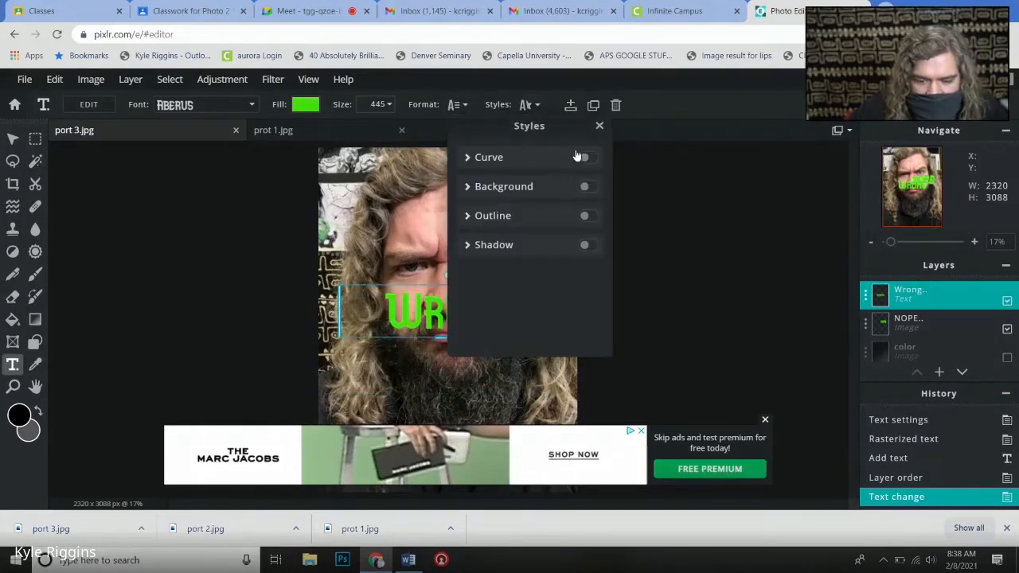
click(586, 158)
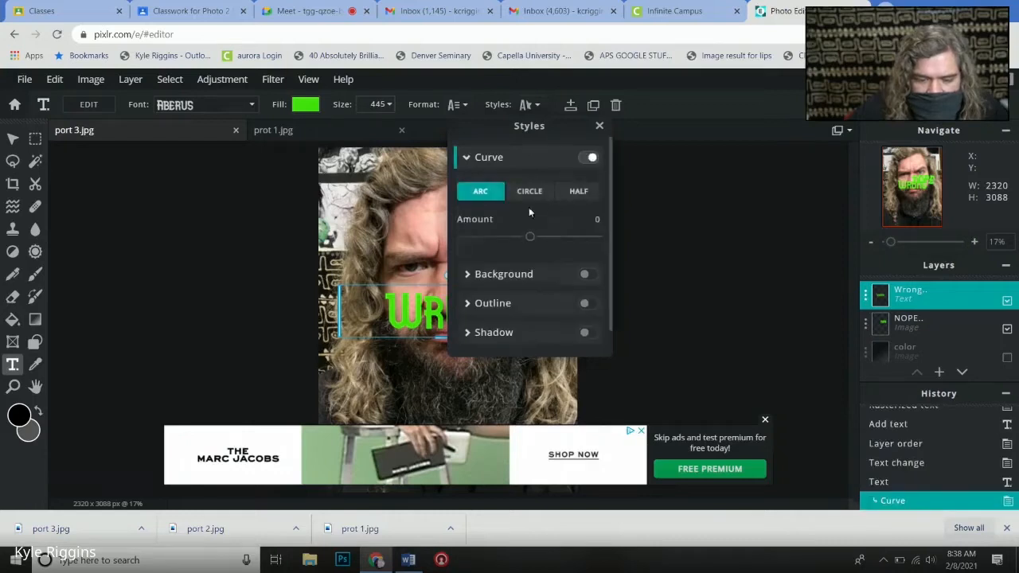
drag(531, 241, 589, 238)
click(599, 125)
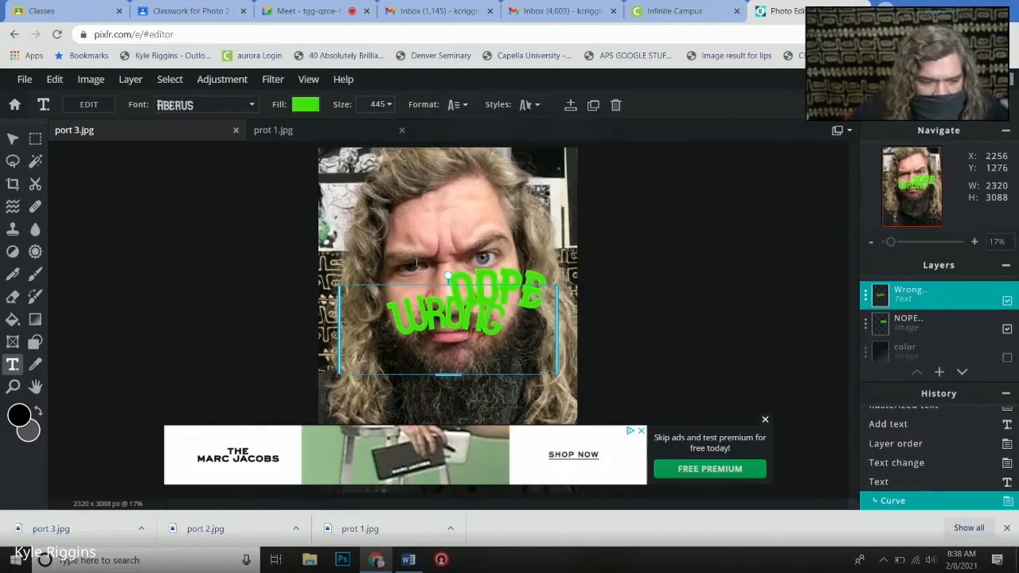
click(12, 140)
drag(407, 304, 422, 214)
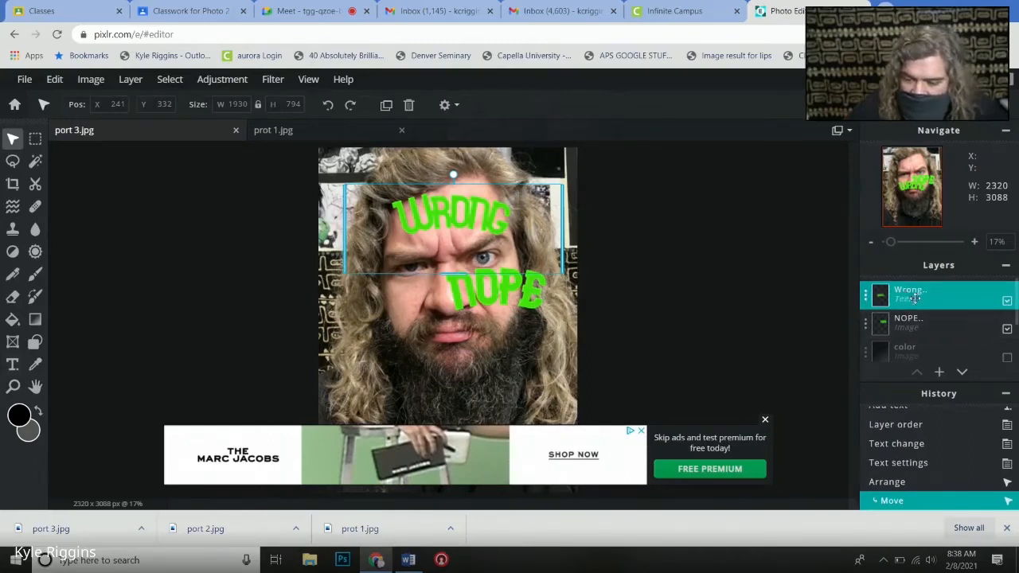
- Rasterize the Wrong text layer into an image layer
click(914, 325)
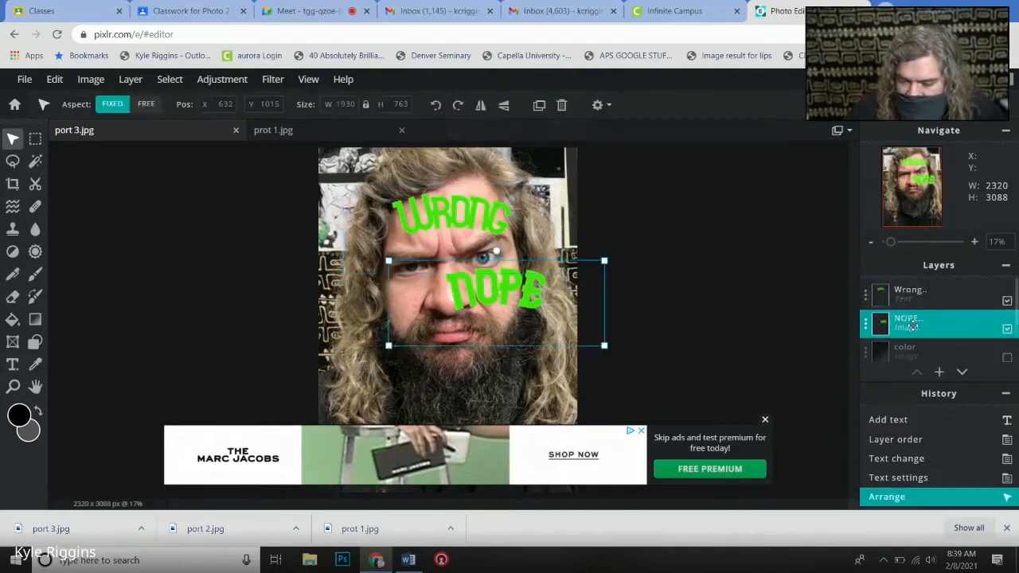
click(912, 295)
click(915, 324)
click(912, 295)
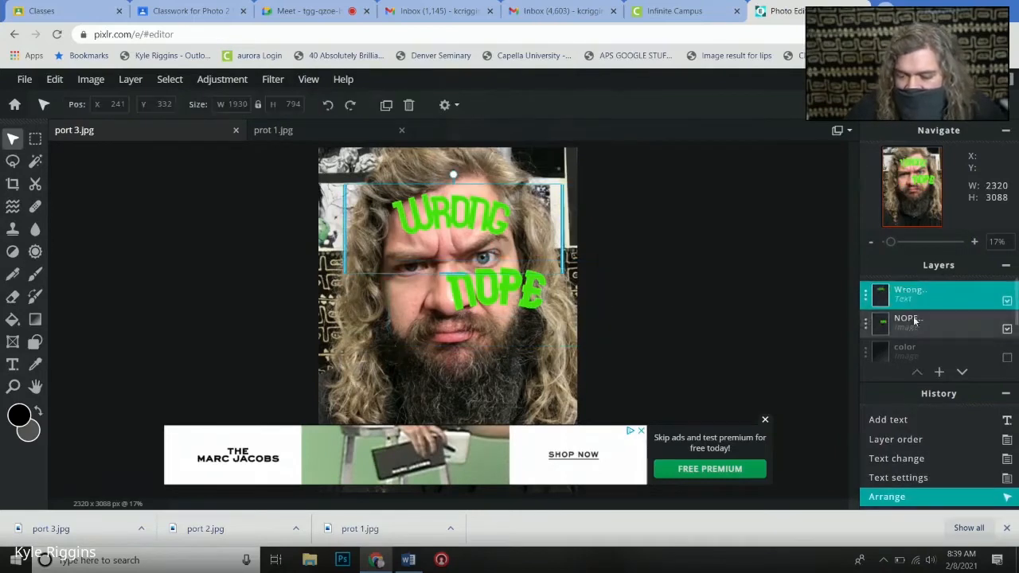
click(914, 320)
click(913, 301)
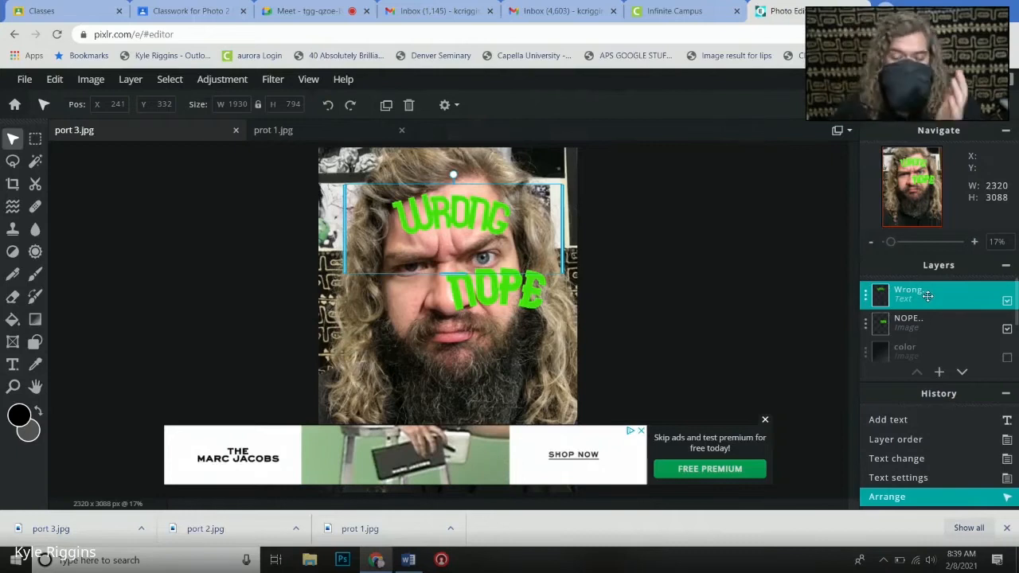
click(86, 81)
mouse_move(132, 80)
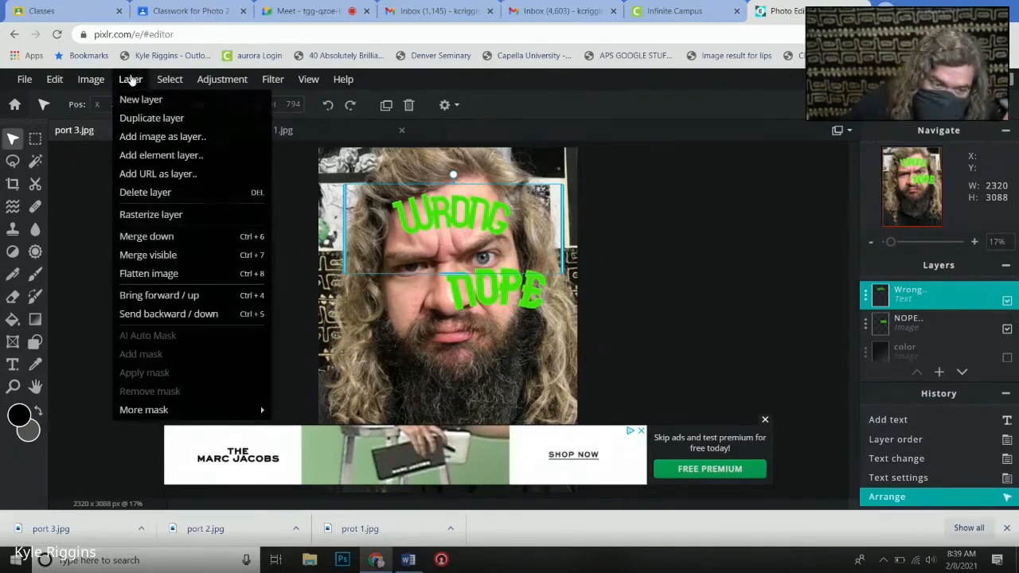
click(170, 215)
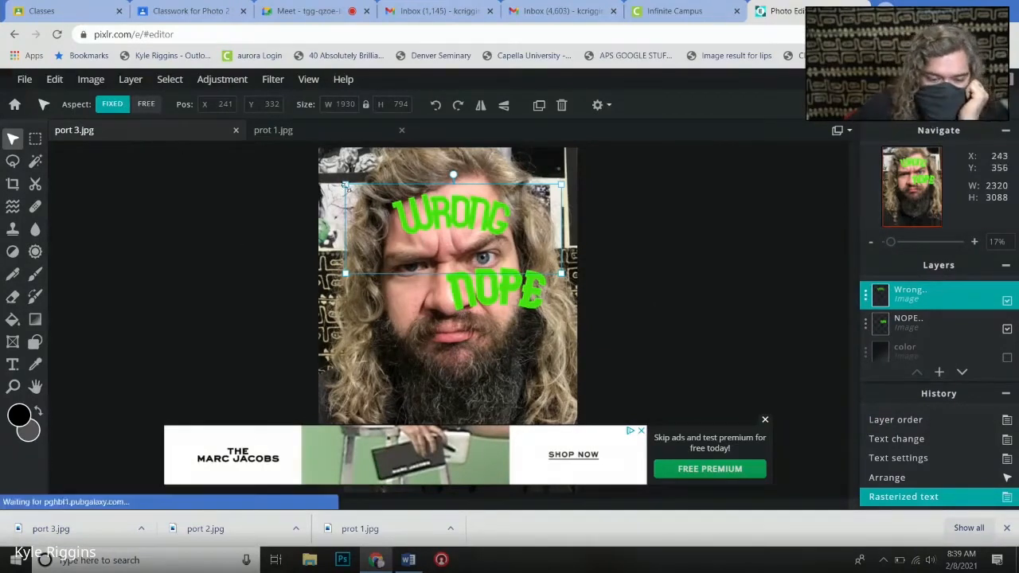
- Shrink the Wrong lettering to about 996 by 409 px and tilt it counterclockwise to sit just above the eyebrow over the blue eye
drag(344, 185, 395, 213)
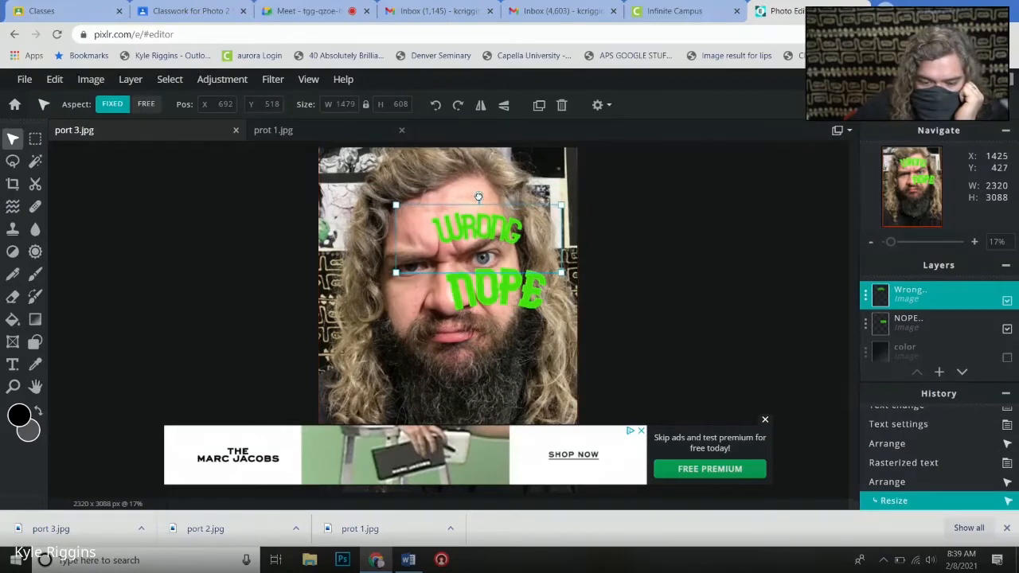
drag(479, 197, 469, 222)
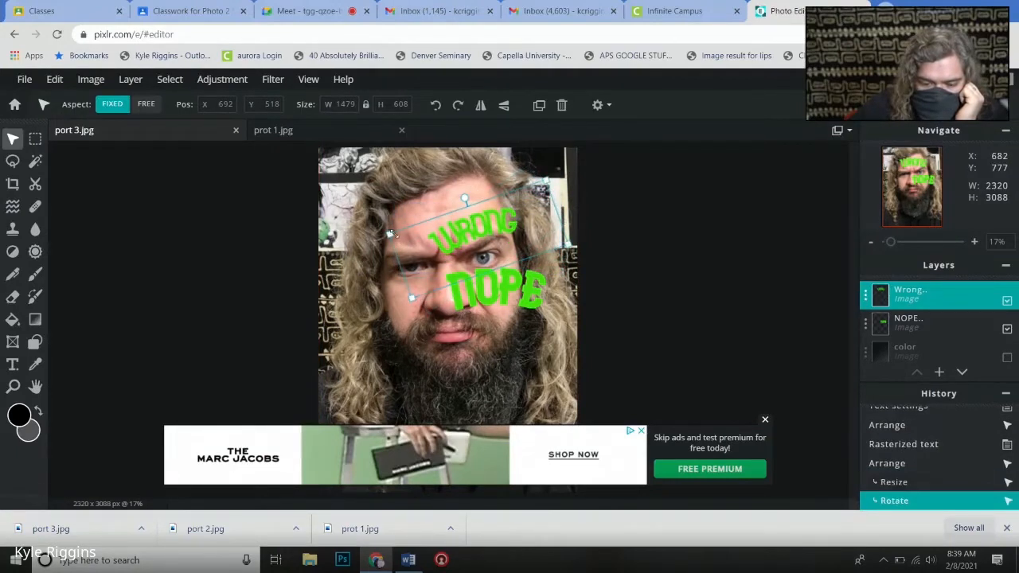
drag(388, 232, 461, 239)
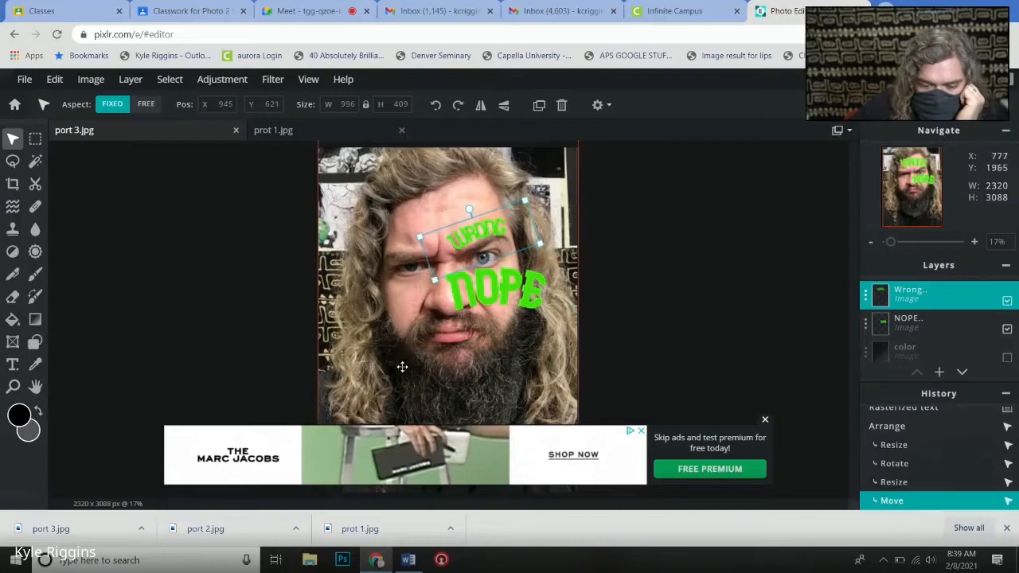
- Tilt the NOPE layer clockwise and place it across the cheek below the blue eye, at about X 519, Y 1009
click(938, 323)
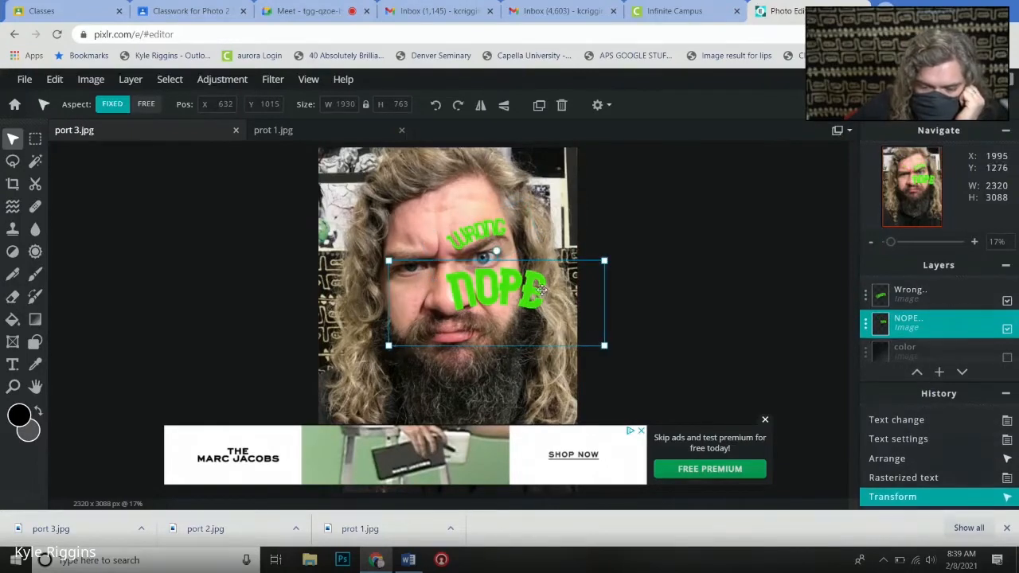
drag(540, 290, 549, 294)
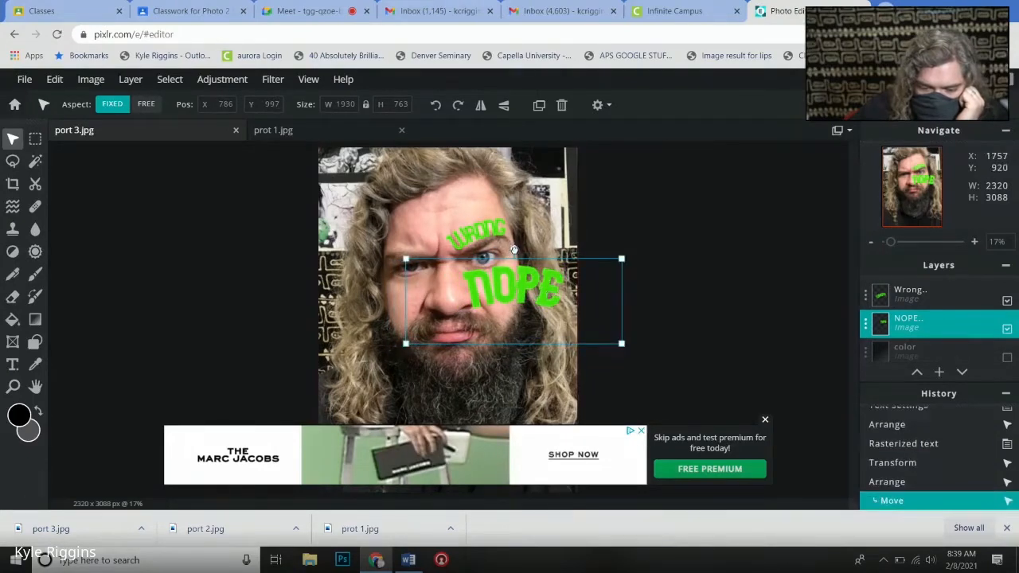
drag(515, 250, 536, 255)
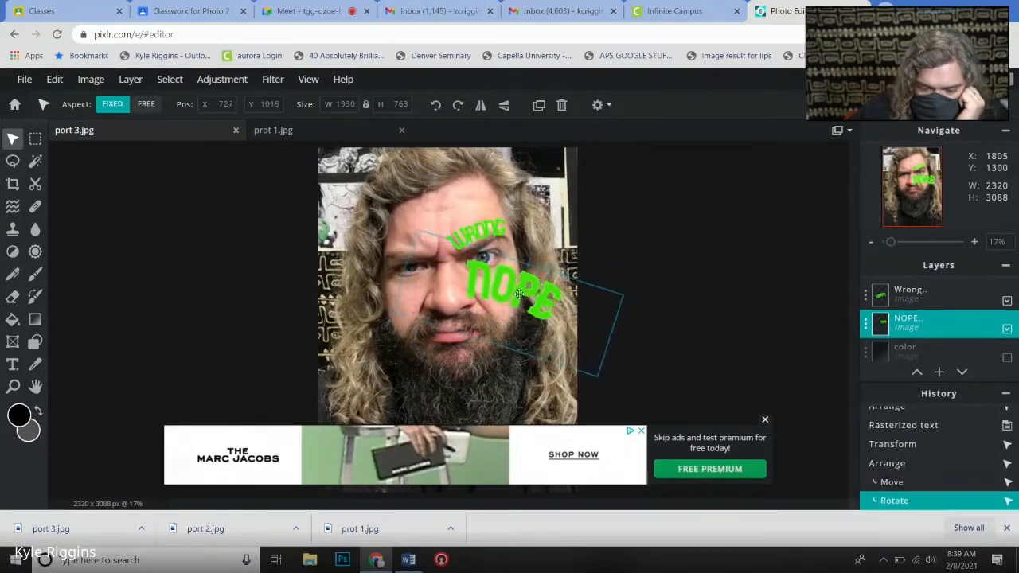
drag(518, 295, 494, 292)
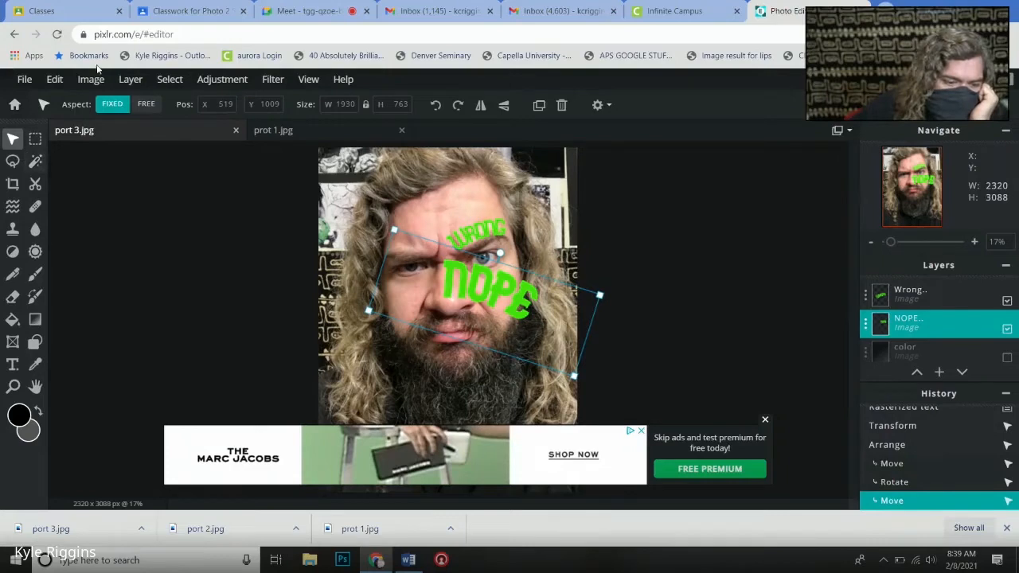
- Free distort the NOPE lettering so its corners follow the cheek, making the E side taller than the N side, and apply the distortion
click(53, 81)
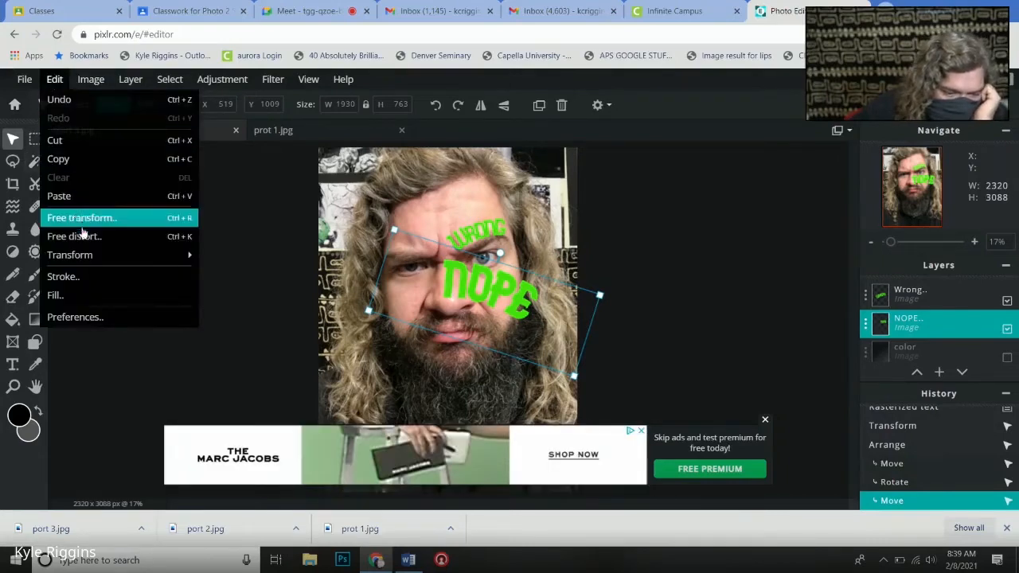
mouse_move(86, 255)
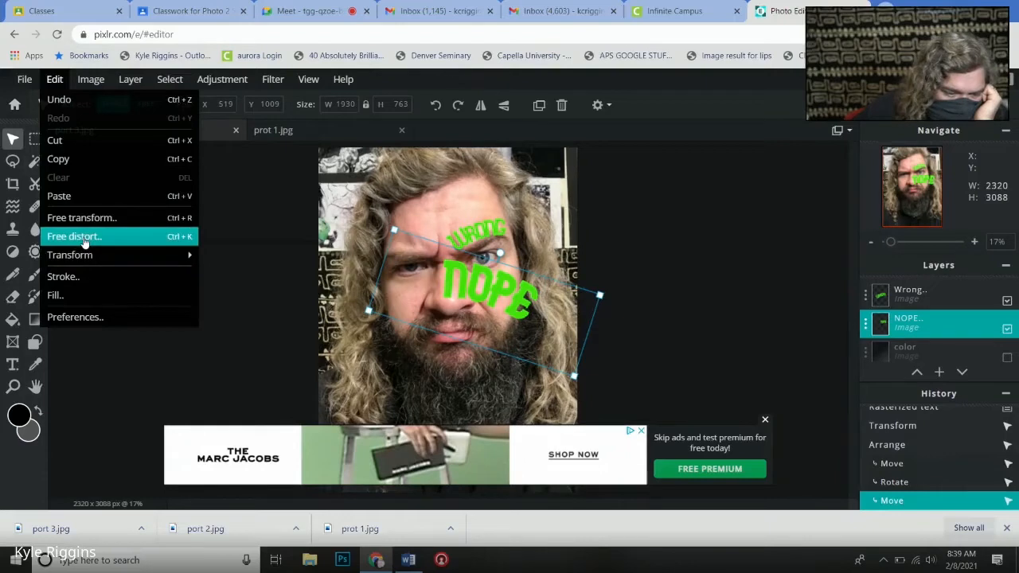
click(84, 238)
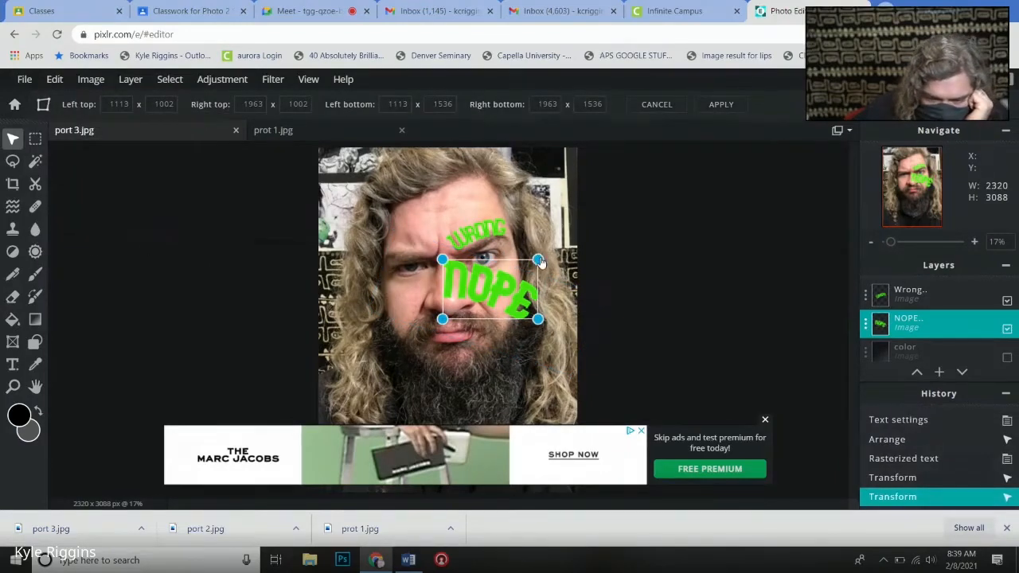
drag(538, 260, 513, 210)
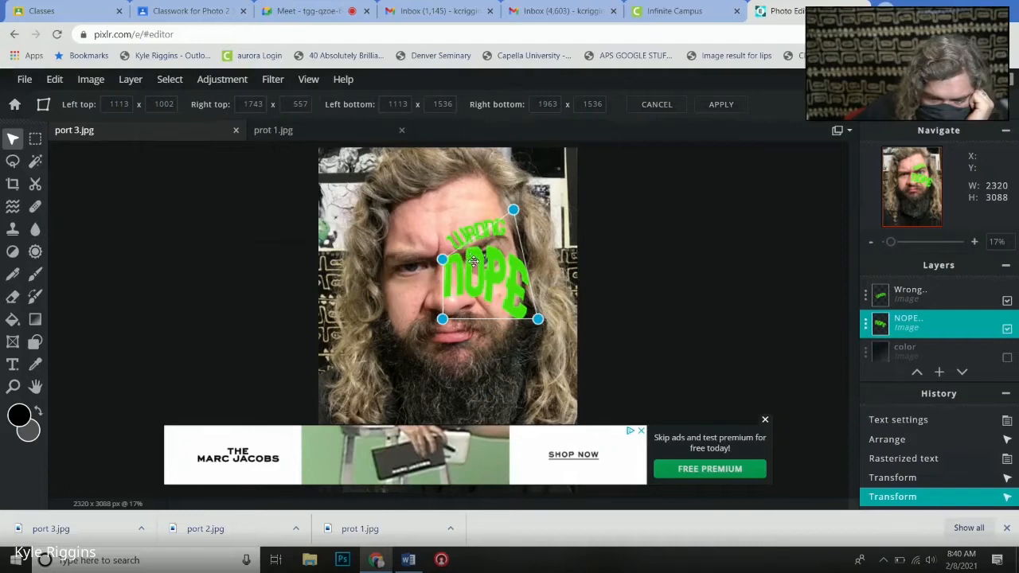
drag(473, 262, 443, 266)
drag(541, 329, 528, 337)
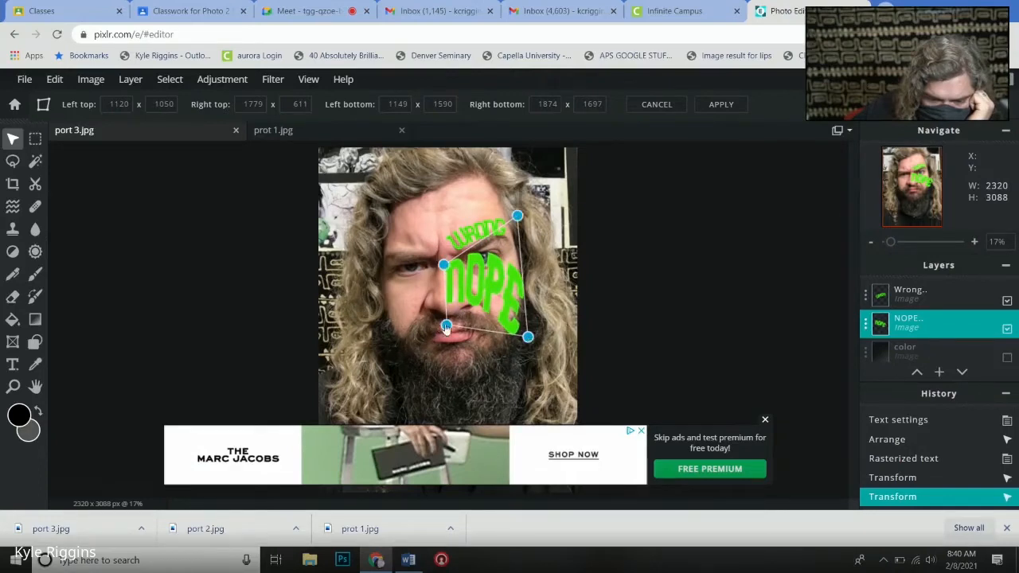
mouse_move(447, 327)
mouse_down()
mouse_move(453, 300)
mouse_move(459, 313)
mouse_up()
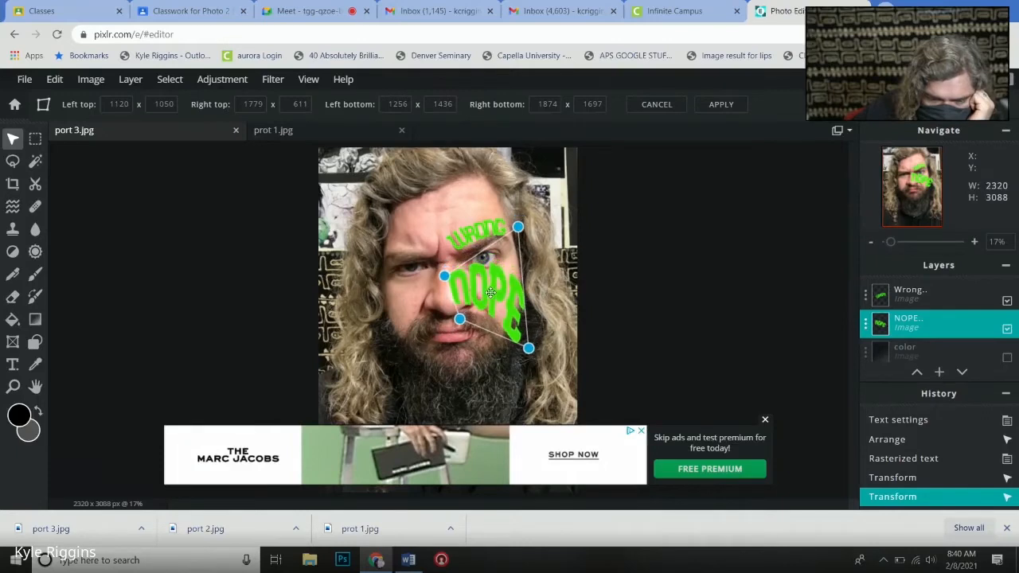
drag(529, 348, 516, 346)
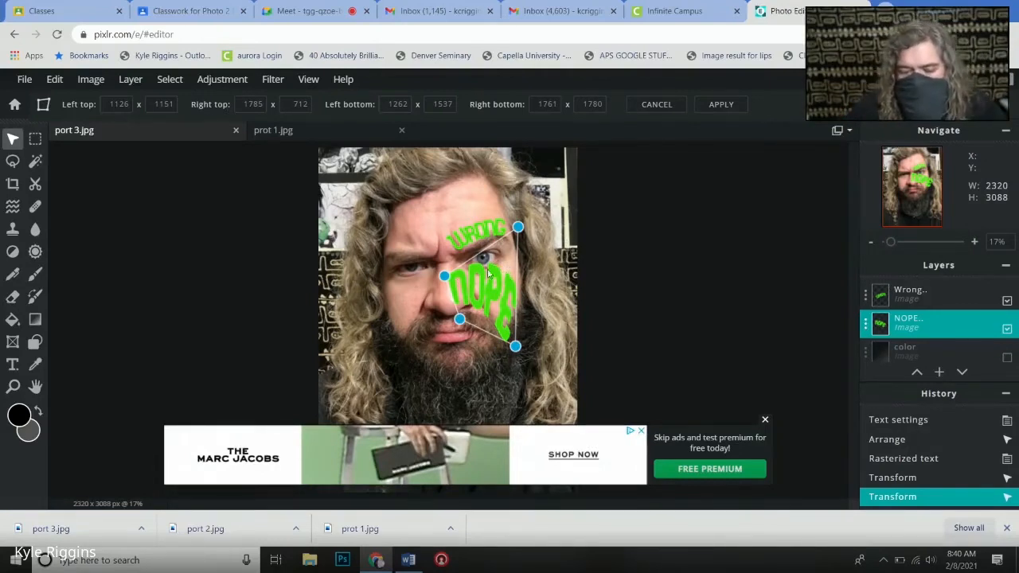
drag(484, 284, 486, 281)
click(596, 269)
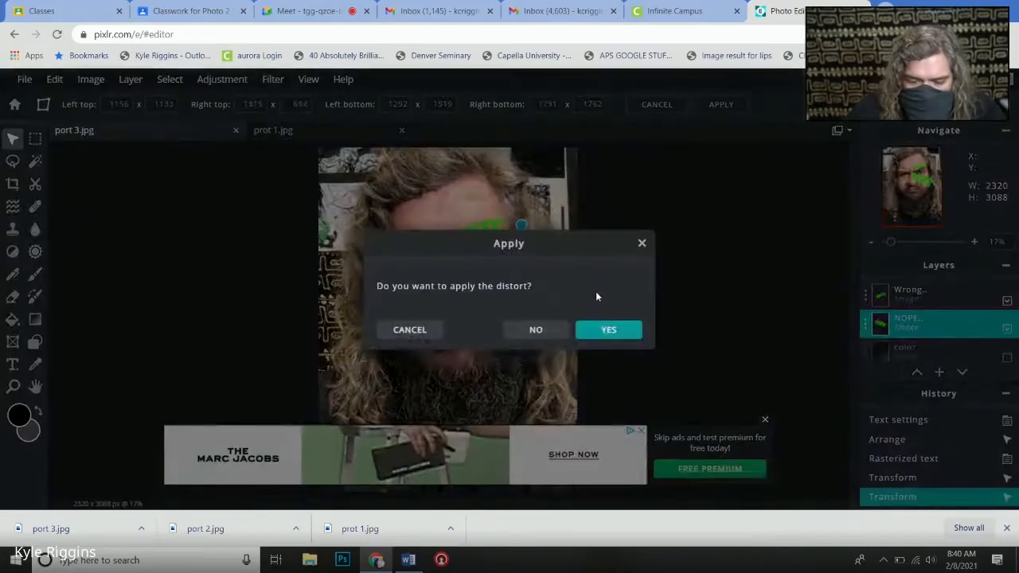
click(610, 331)
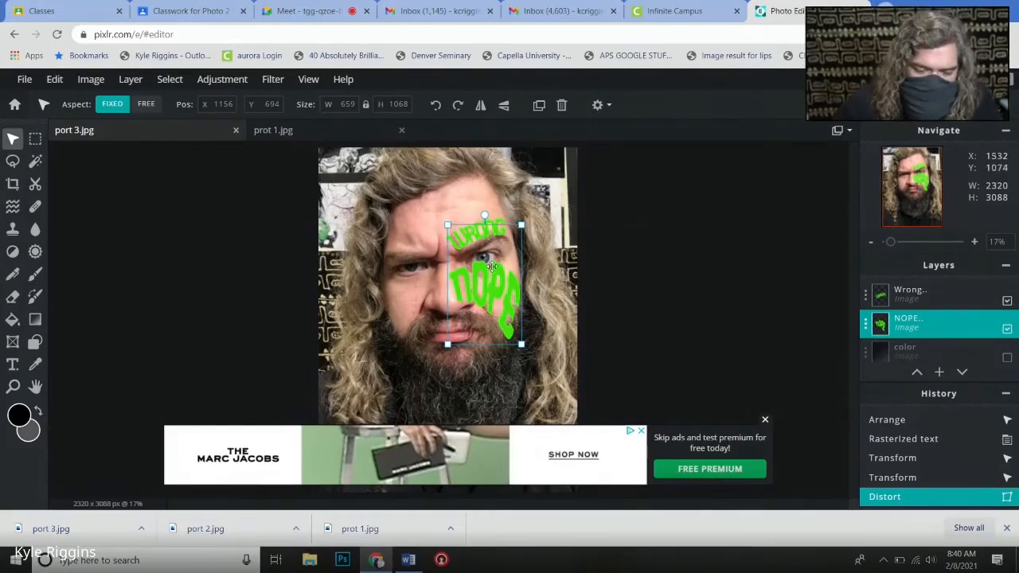
- Try to reshape the O and P of the NOPE lettering with small Liquify push strokes
scroll(492, 266, up, 4)
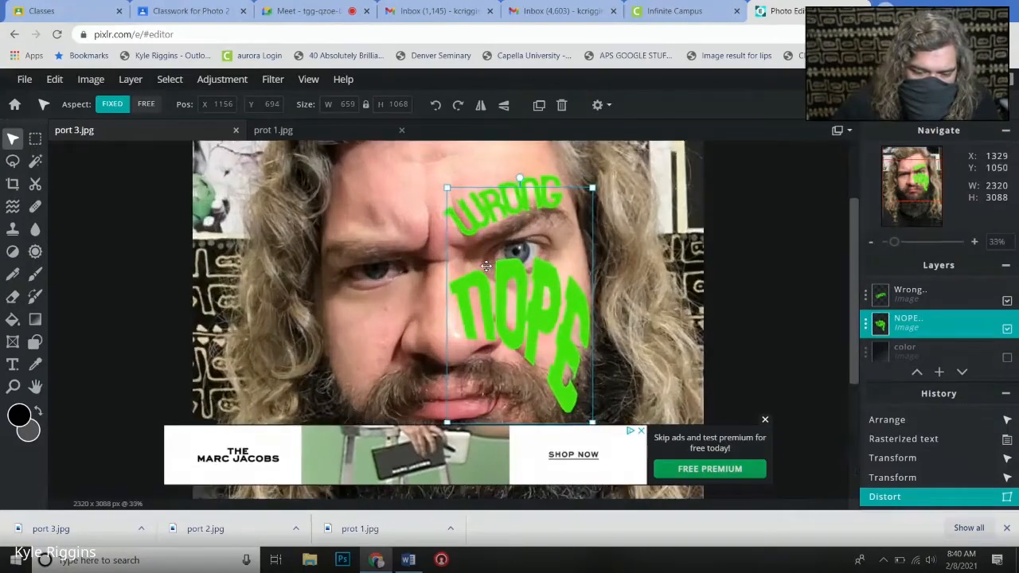
scroll(486, 266, up, 1)
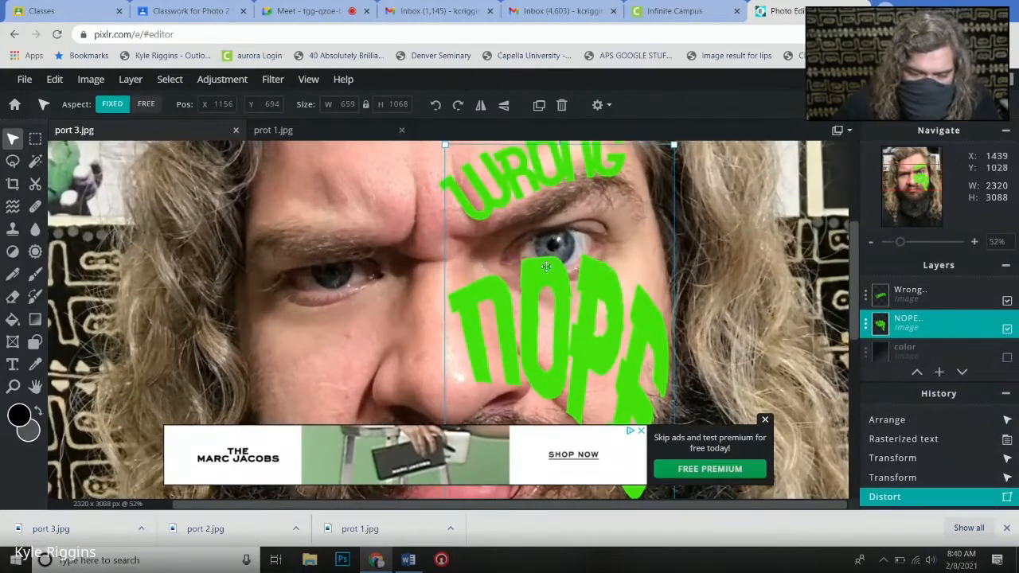
click(12, 207)
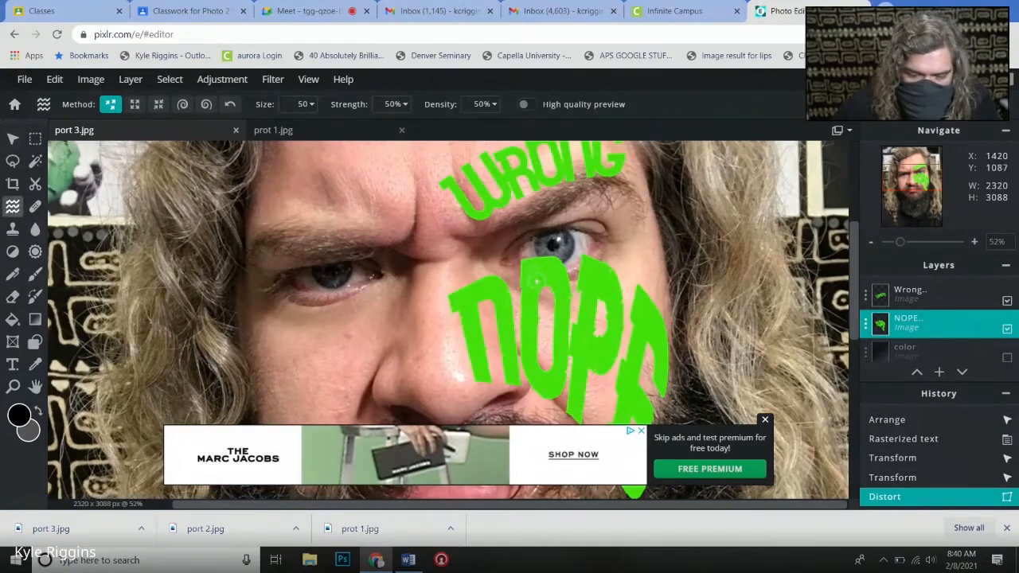
mouse_move(537, 281)
mouse_down()
mouse_move(534, 246)
mouse_move(545, 277)
mouse_up()
drag(558, 321, 605, 271)
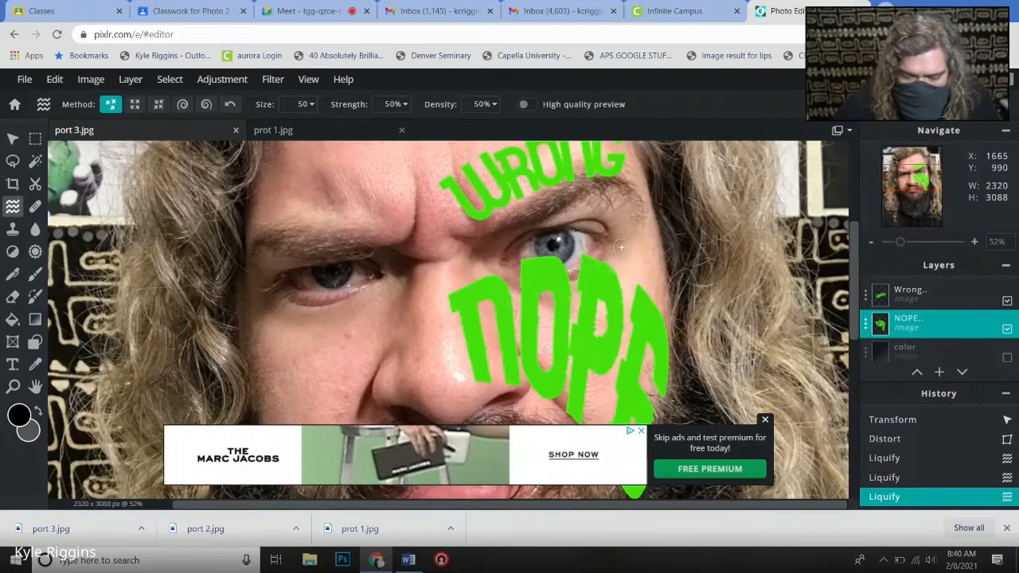
mouse_move(602, 336)
mouse_down()
mouse_move(606, 258)
mouse_move(593, 315)
mouse_up()
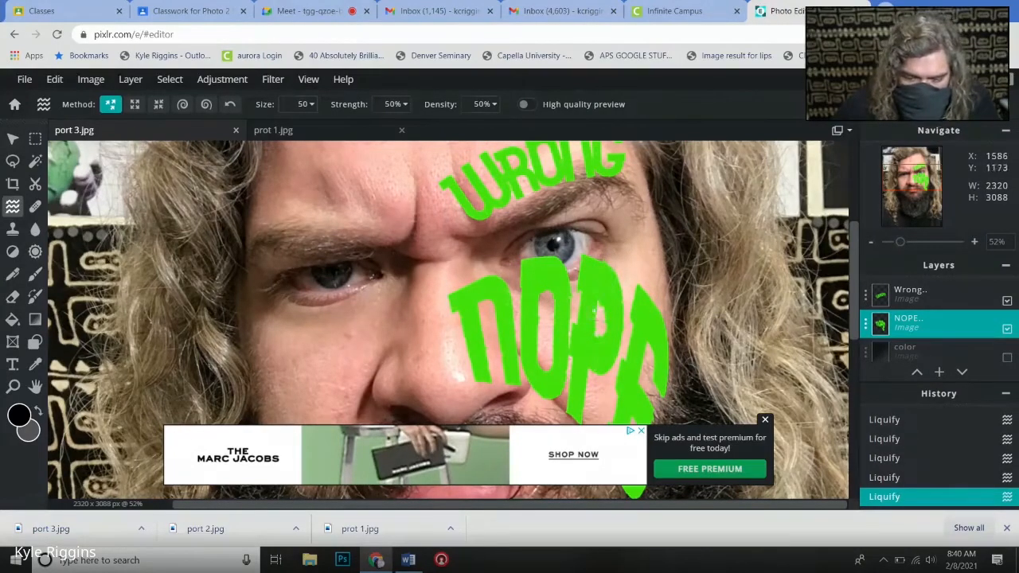
click(940, 329)
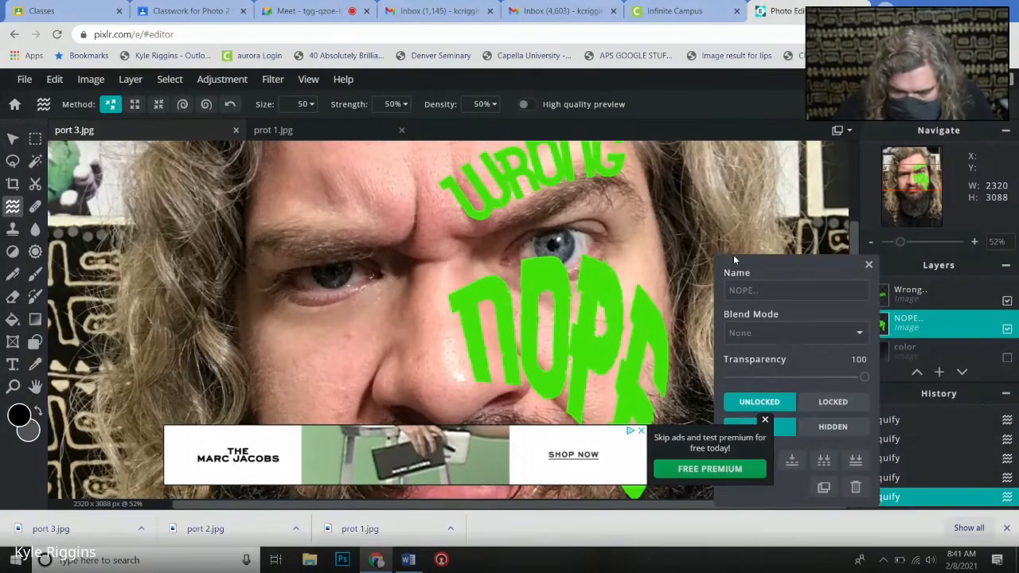
click(869, 265)
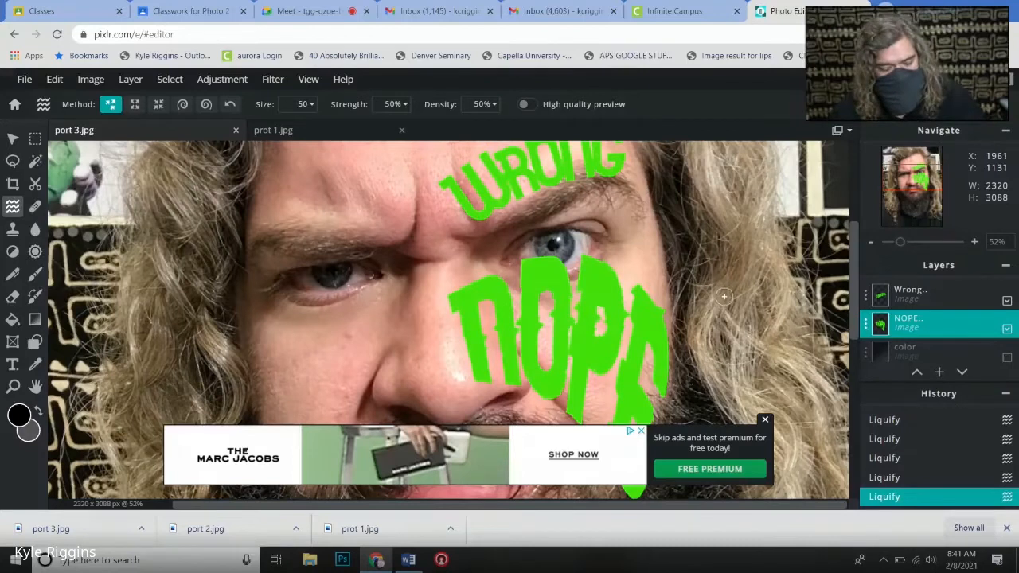
- Undo all the Liquify strokes on the NOPE layer, back to the applied distortion
key(ctrl+z)
key(ctrl+z)
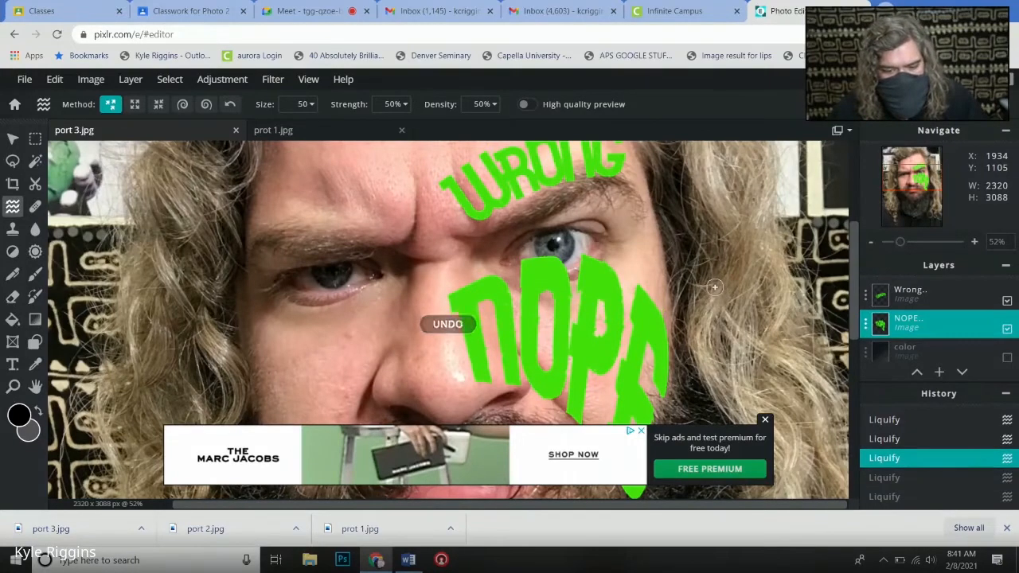
key(ctrl+z)
key(ctrl+z)
key(ctrl+z)
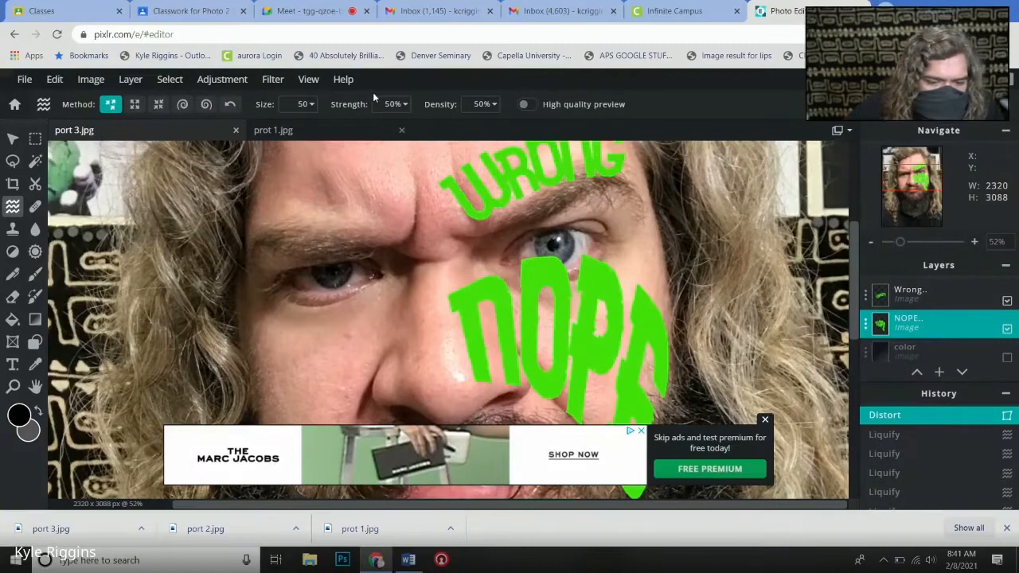
- Configure the Liquify brush with size 256, strength 100% and density 95%
click(310, 105)
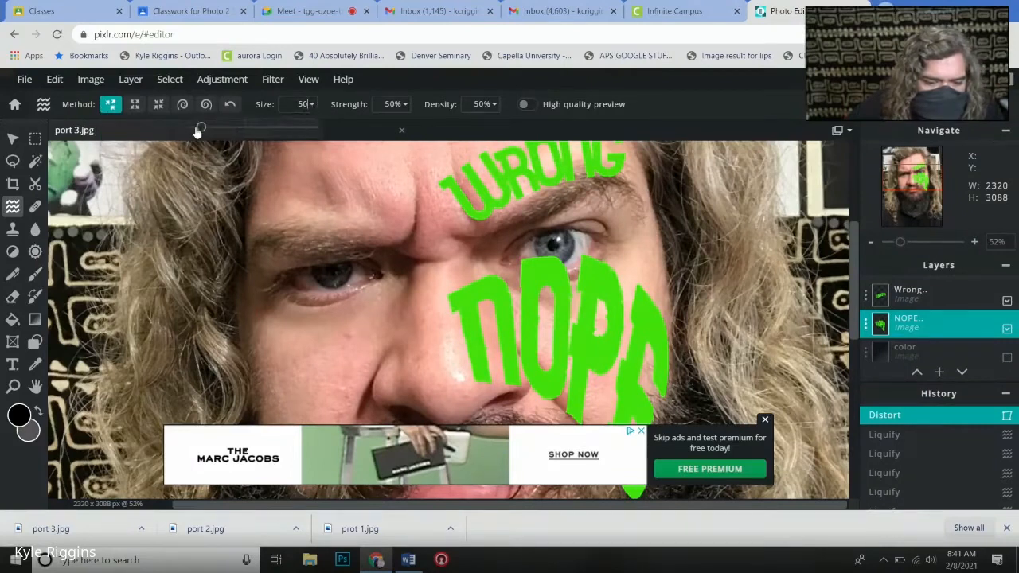
drag(199, 129, 255, 136)
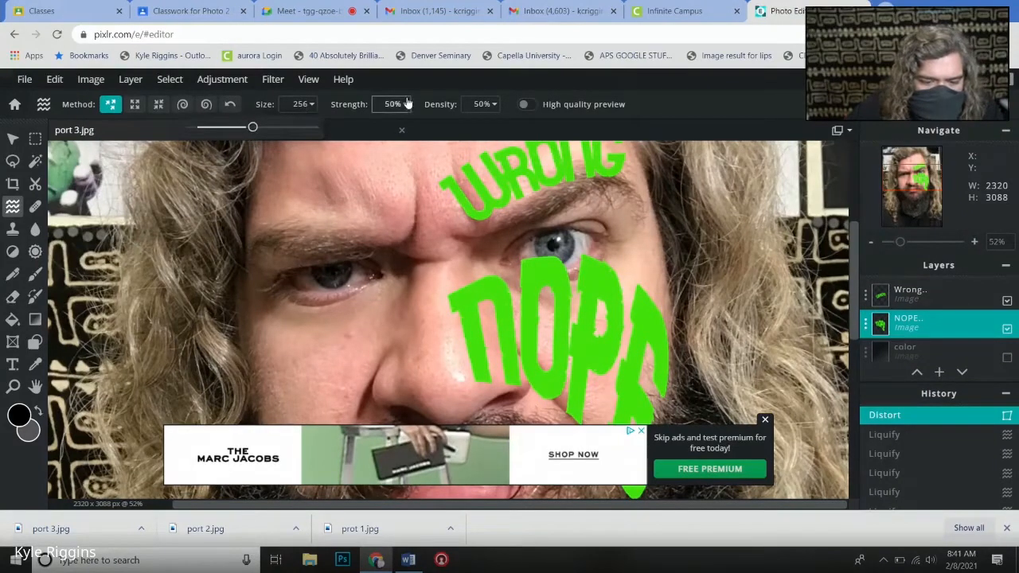
click(403, 107)
drag(346, 133, 495, 129)
click(494, 104)
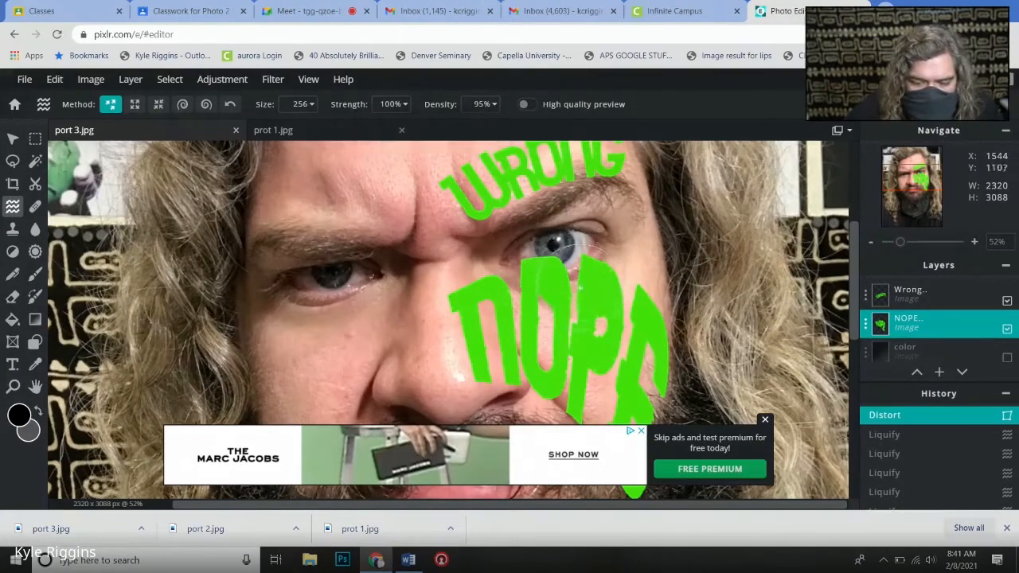
- Try pushing the P of the NOPE lettering with the enlarged Liquify brush, and undo the strokes
mouse_move(581, 288)
mouse_down()
mouse_move(590, 257)
mouse_move(595, 288)
mouse_up()
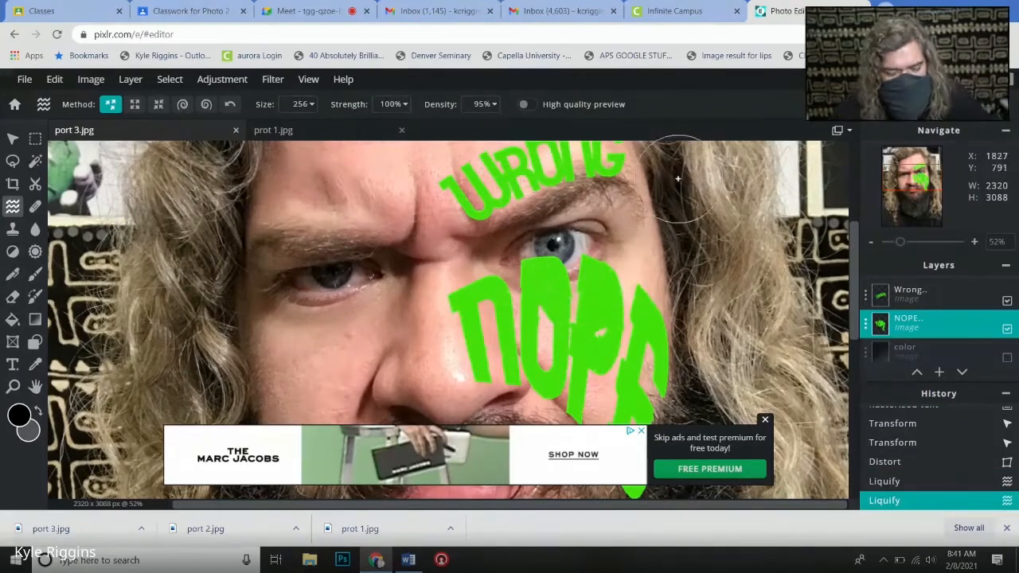
key(ctrl+z)
key(ctrl+z)
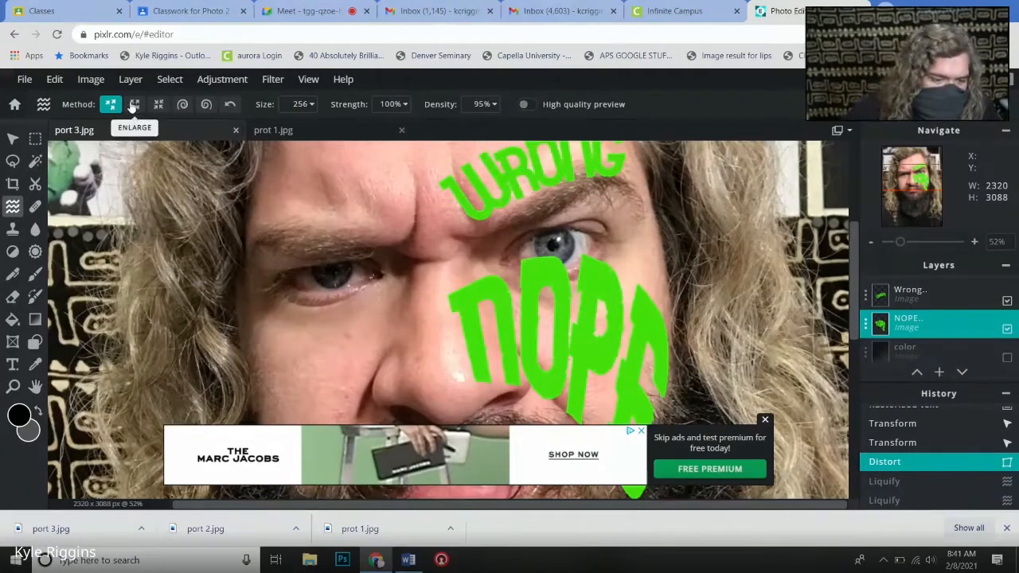
- Try pinching the tops of the O and P of the NOPE lettering with the inward Liquify method, and toggle the layer's visibility to compare
click(157, 106)
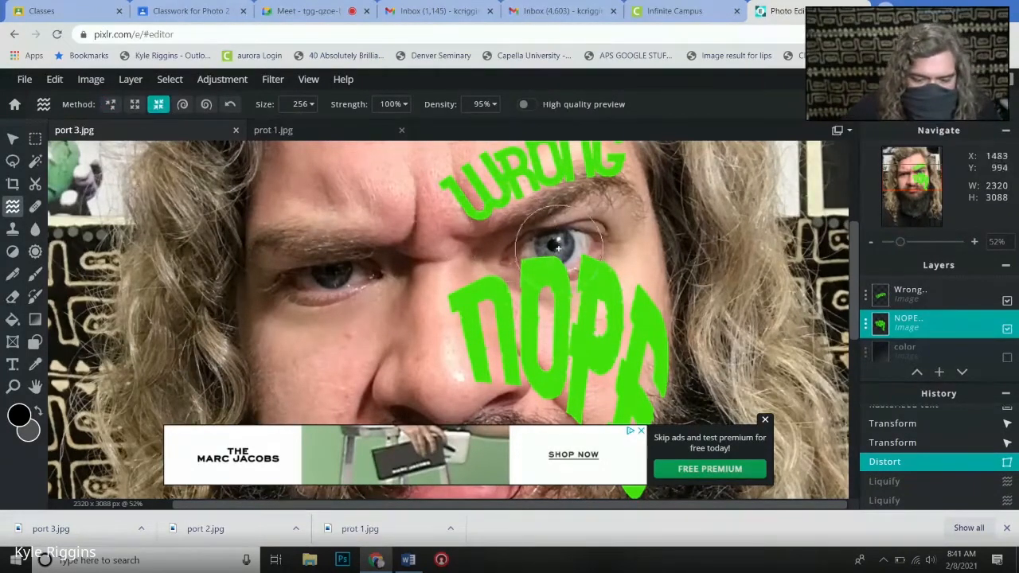
click(545, 277)
click(540, 251)
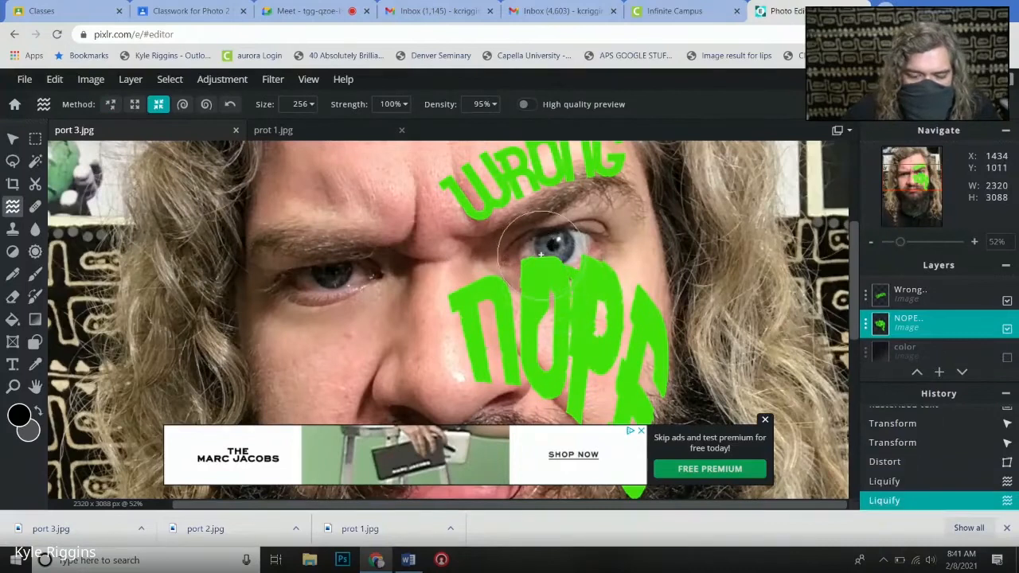
click(1007, 329)
click(1007, 330)
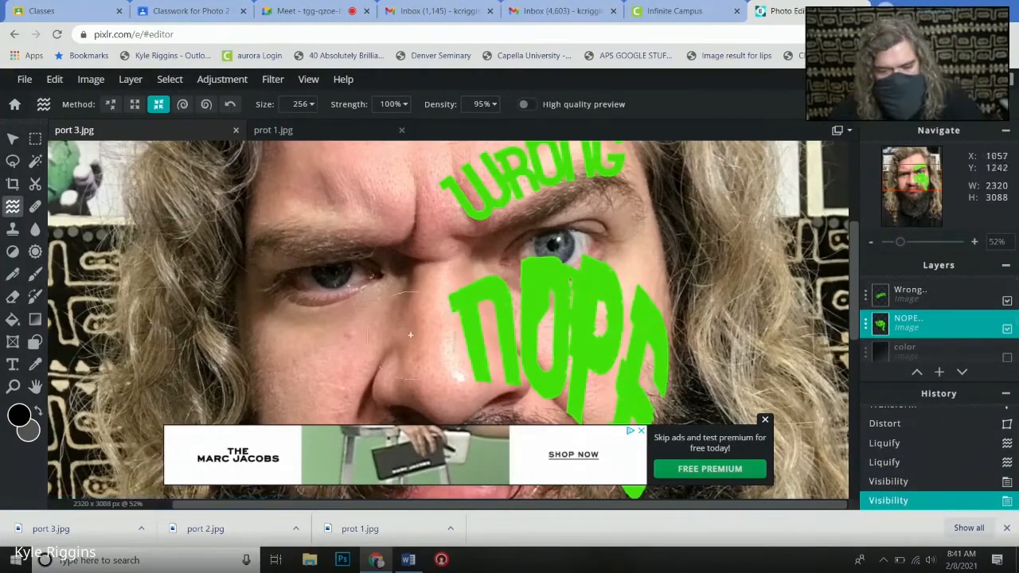
- Undo the visibility changes and the Liquify strokes on the NOPE layer, back to the applied distortion
key(ctrl+z)
key(ctrl+z)
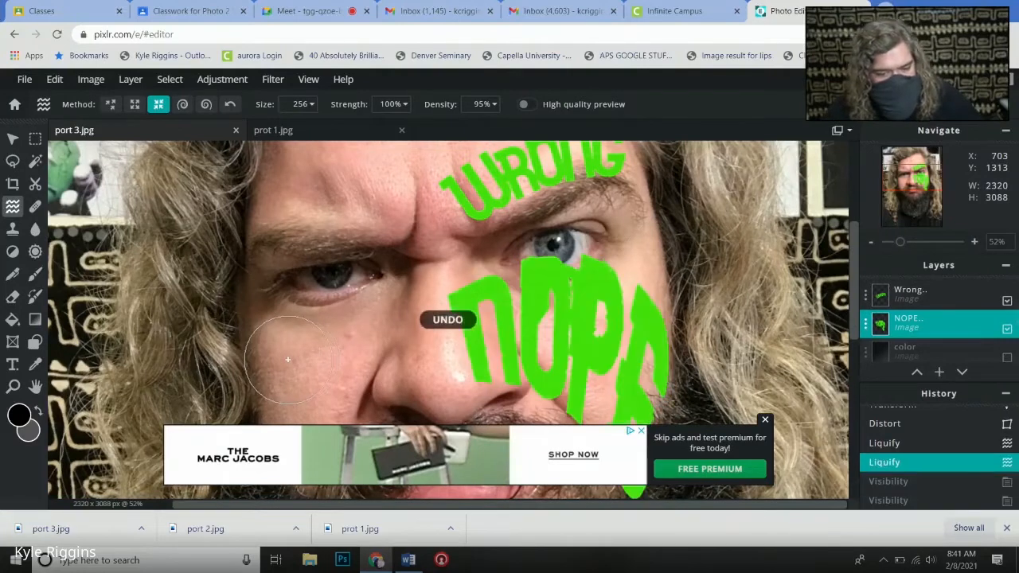
key(ctrl+z)
key(ctrl+z)
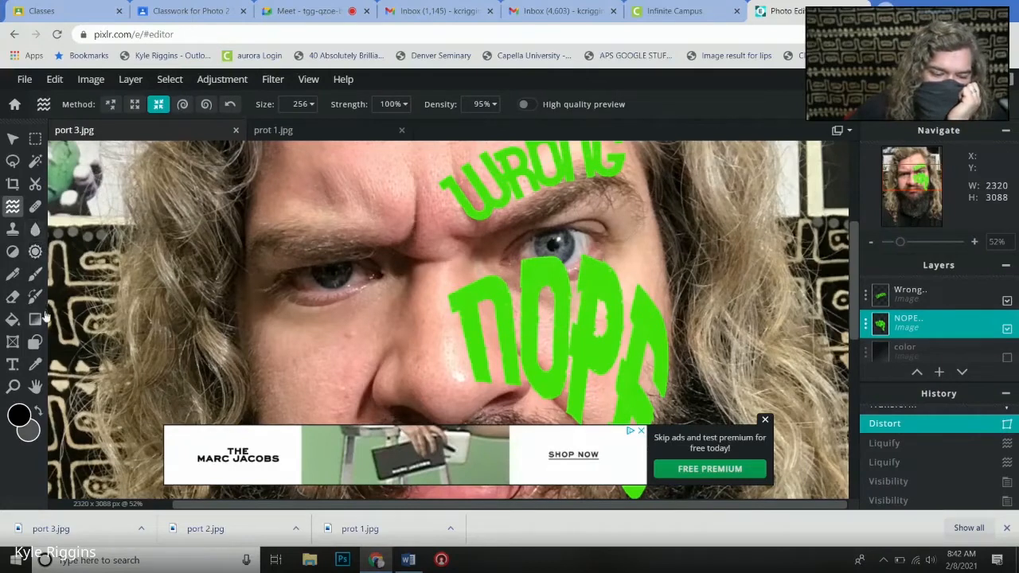
click(35, 385)
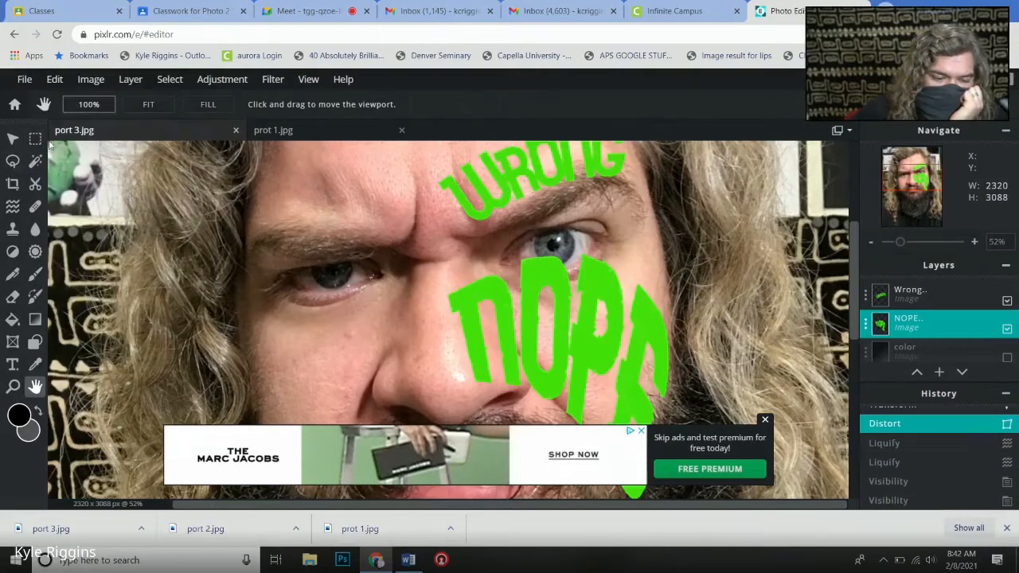
click(14, 138)
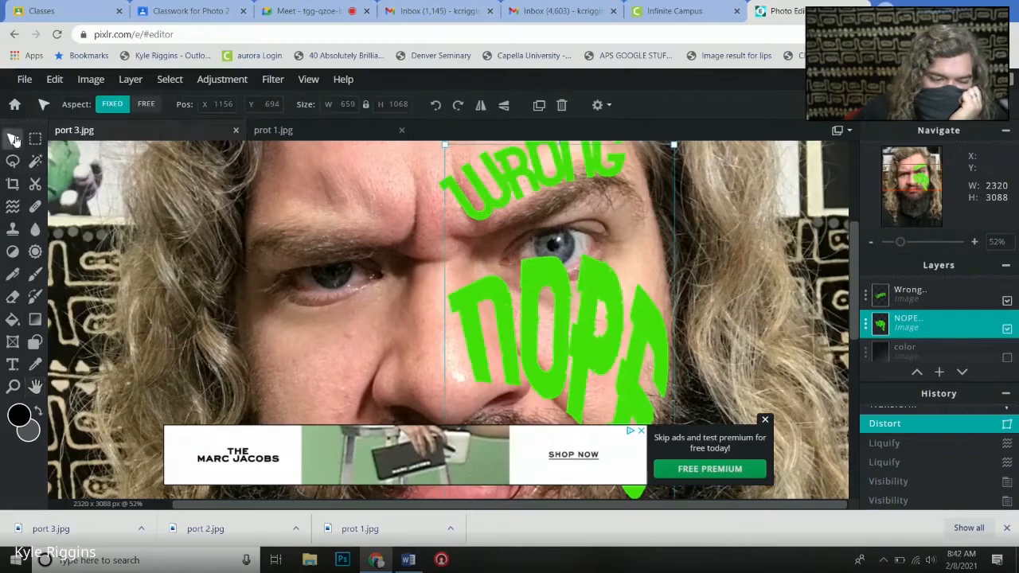
click(93, 80)
mouse_move(53, 82)
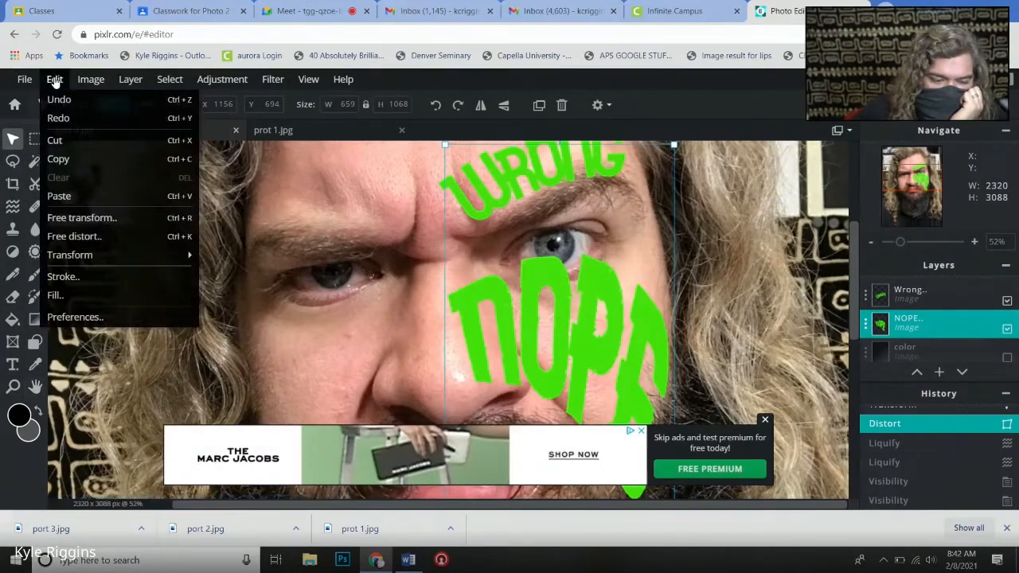
click(85, 237)
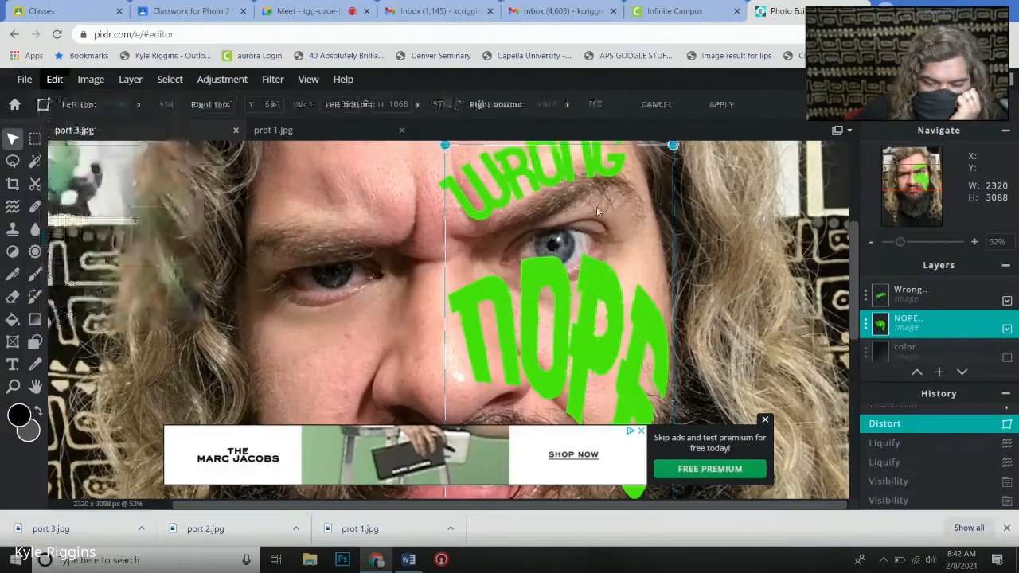
click(549, 151)
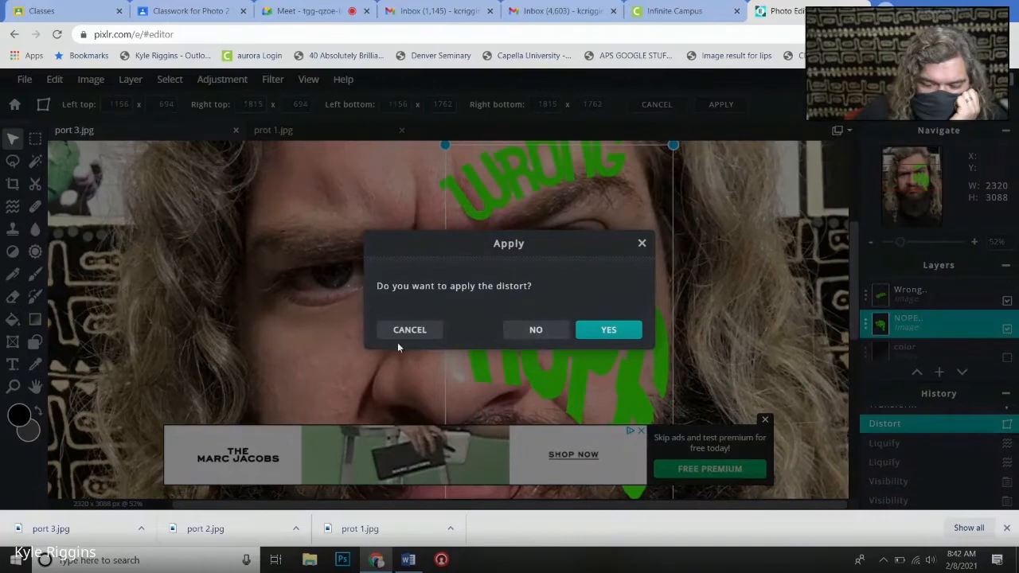
click(642, 244)
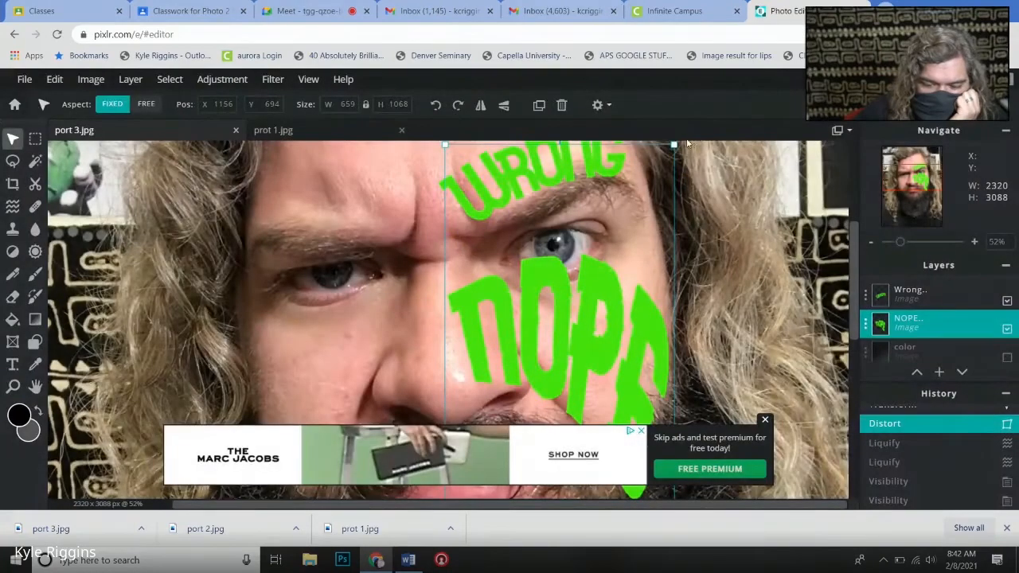
- Scale the NOPE lettering down proportionally to about 634 × 1027 pixels, undoing any further resize
mouse_move(674, 145)
mouse_down()
mouse_move(668, 168)
mouse_move(666, 159)
mouse_up()
drag(459, 158, 469, 197)
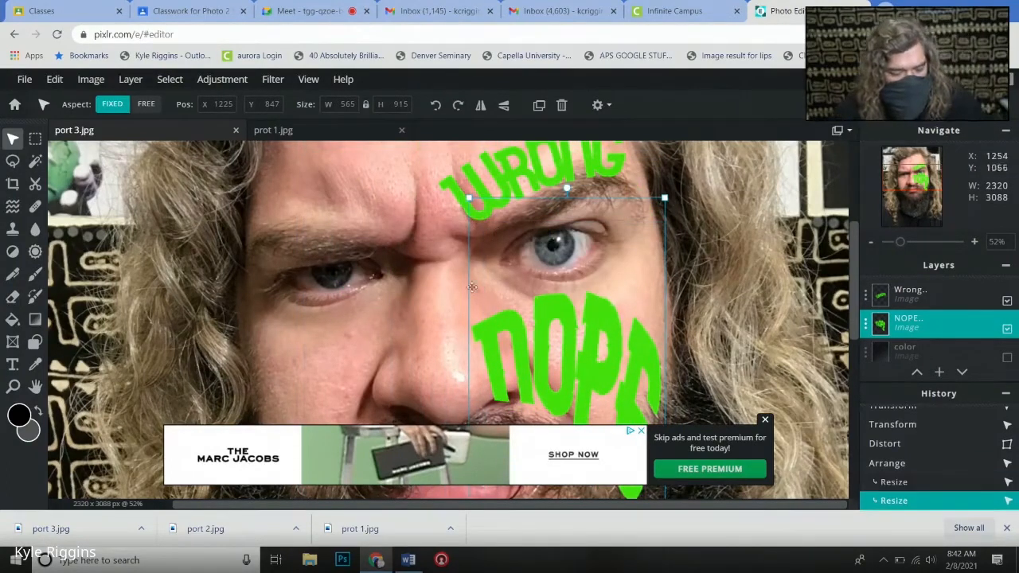
key(ctrl+z)
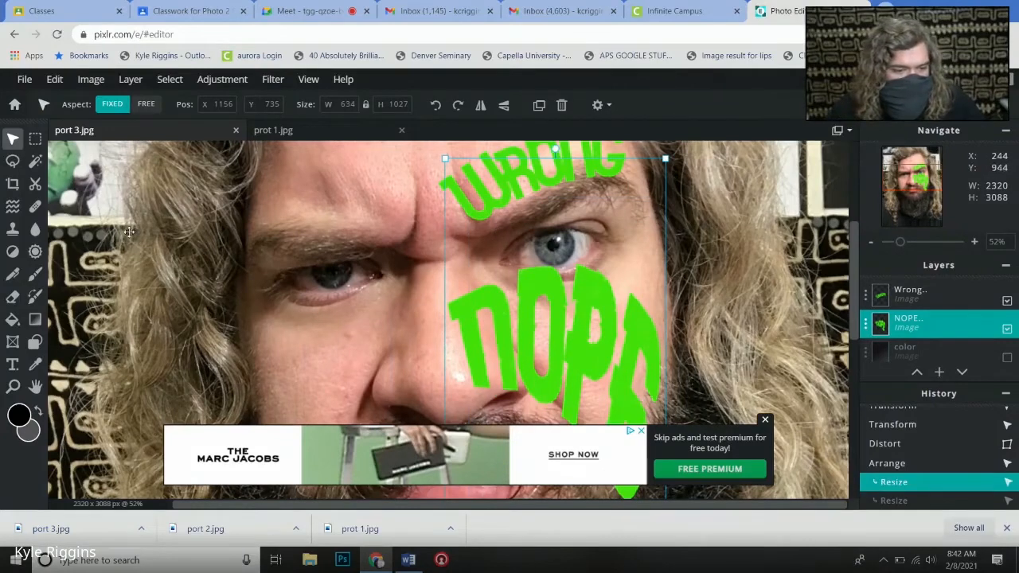
click(128, 233)
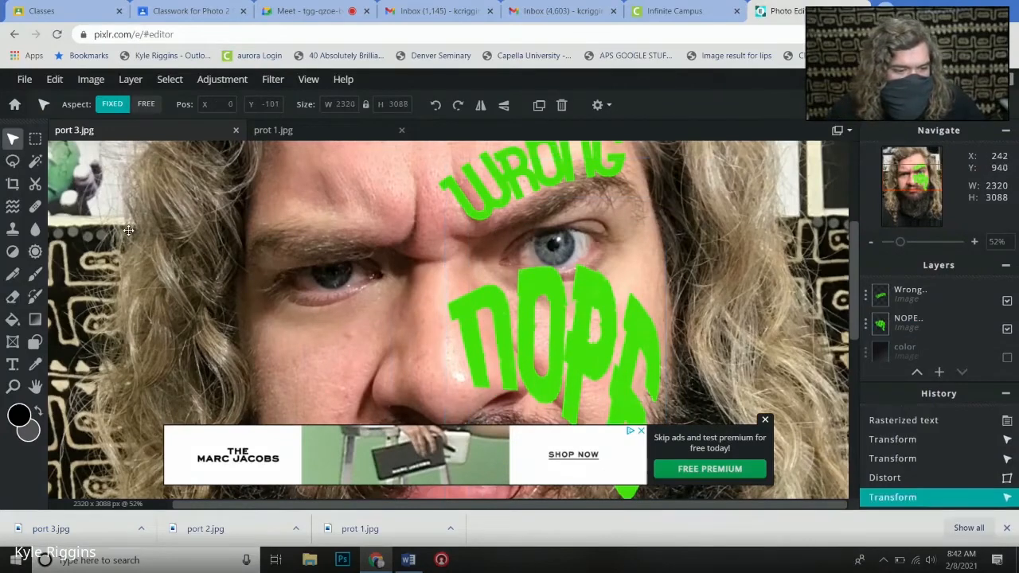
- Free distort the NOPE lettering with its left top corner at about 1139 × 747 and right top at about 1786 × 798, and apply it
click(556, 314)
click(52, 80)
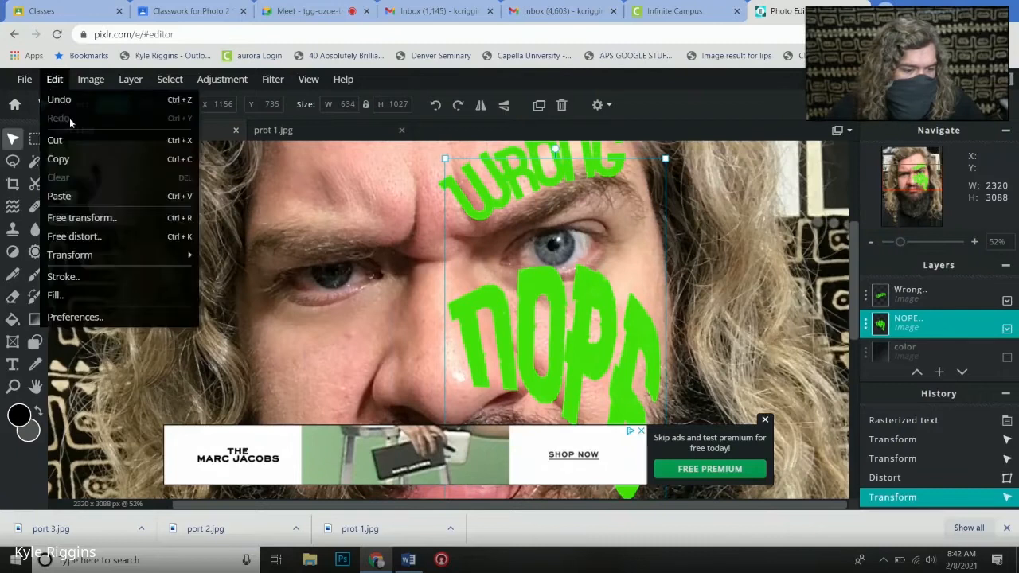
click(94, 237)
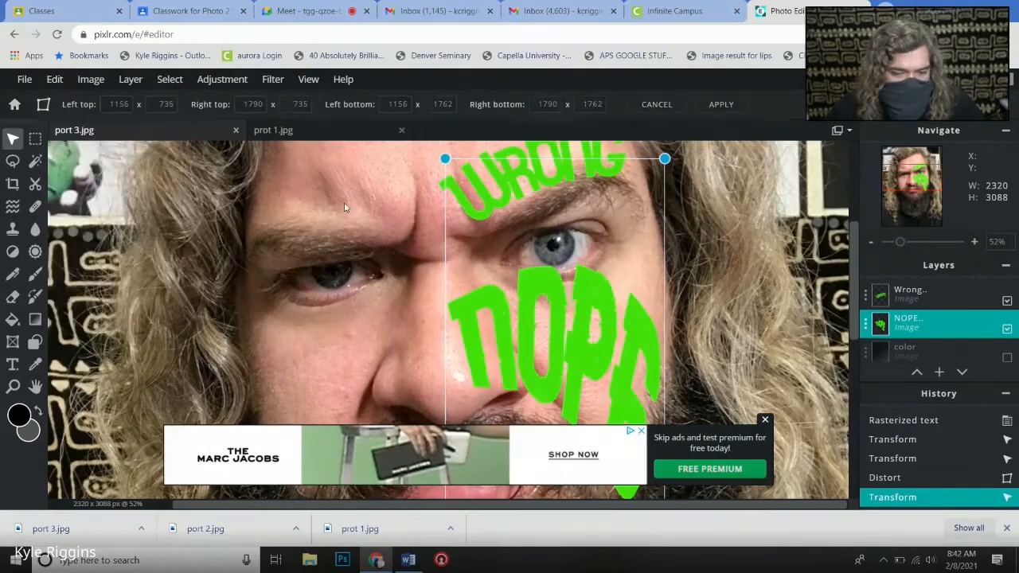
mouse_move(444, 158)
mouse_down()
mouse_move(458, 172)
mouse_move(438, 172)
mouse_up()
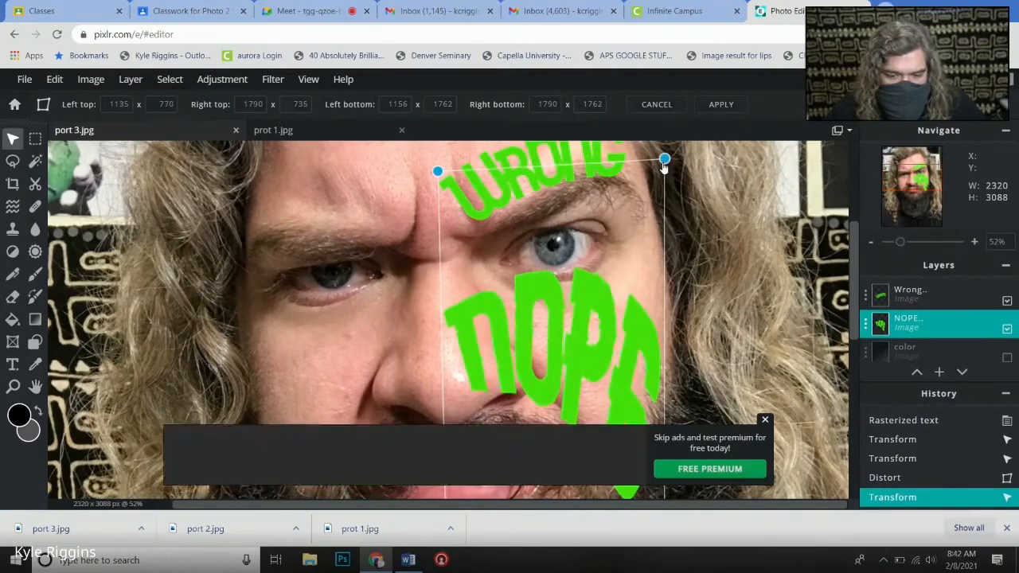
drag(664, 160, 665, 184)
drag(431, 177, 436, 170)
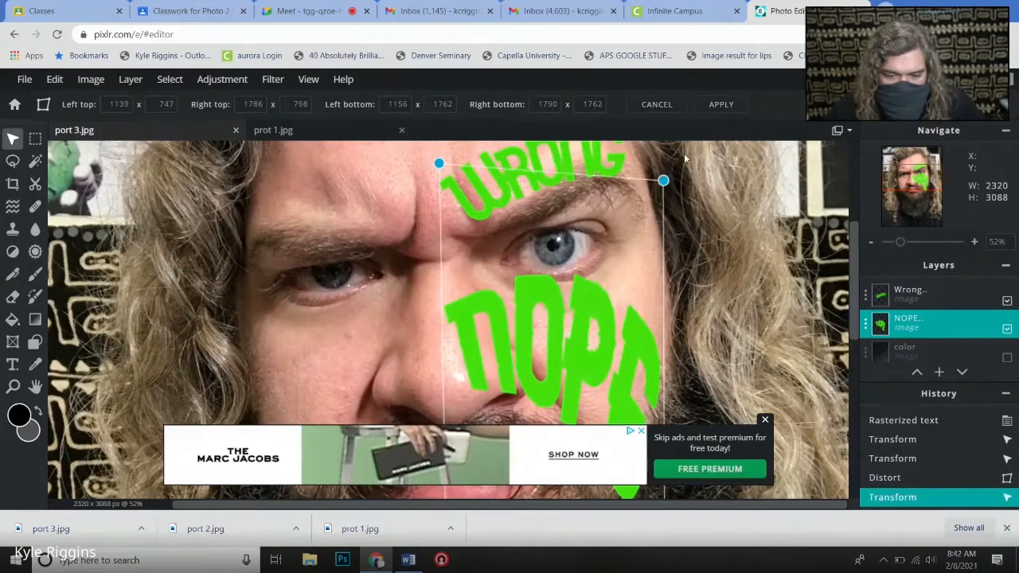
click(740, 177)
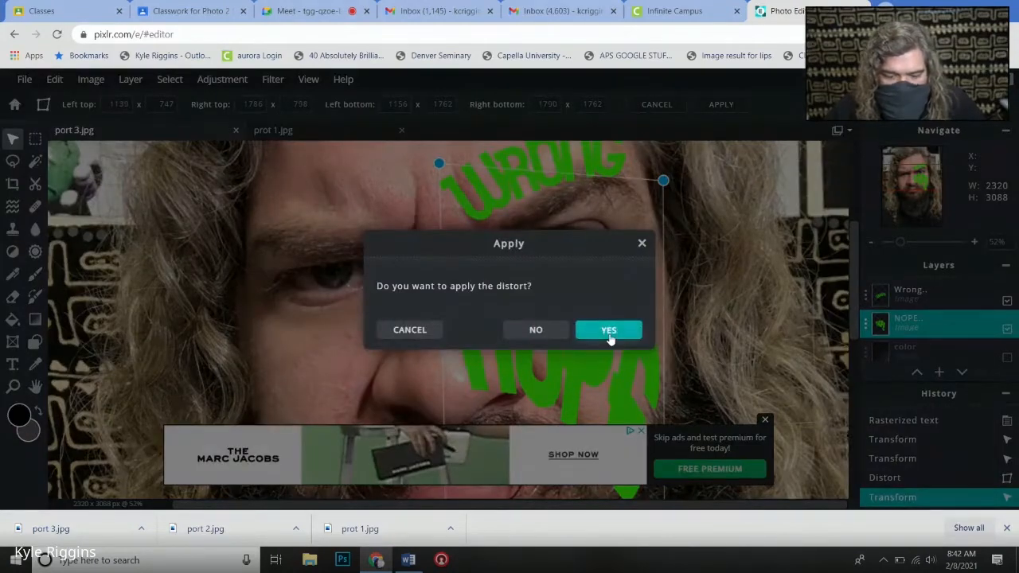
click(609, 331)
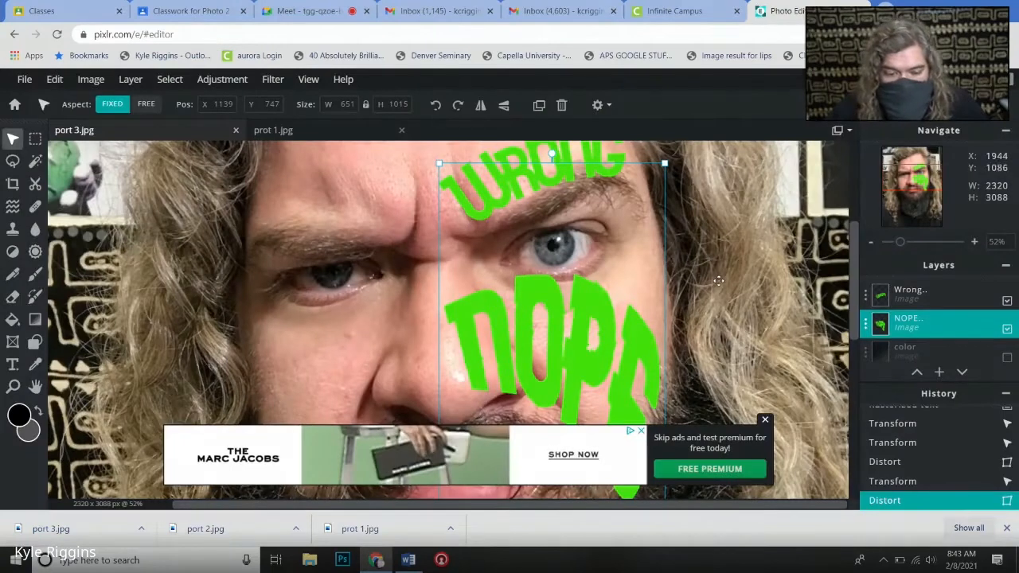
scroll(720, 300, down, 1)
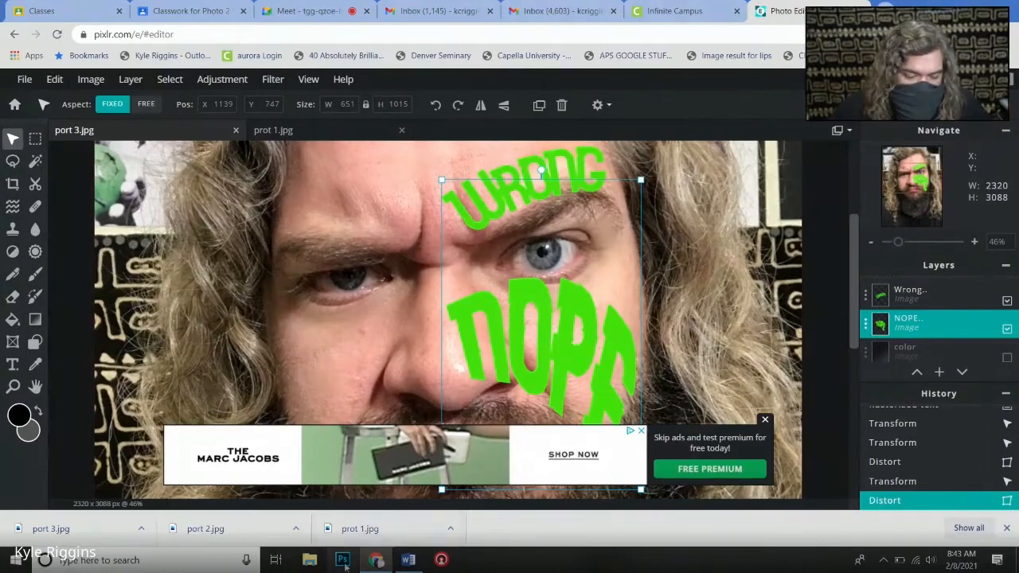
- Switch to Photoshop and add the text NOPE across the upper face of the port 3.jpg portrait
click(345, 566)
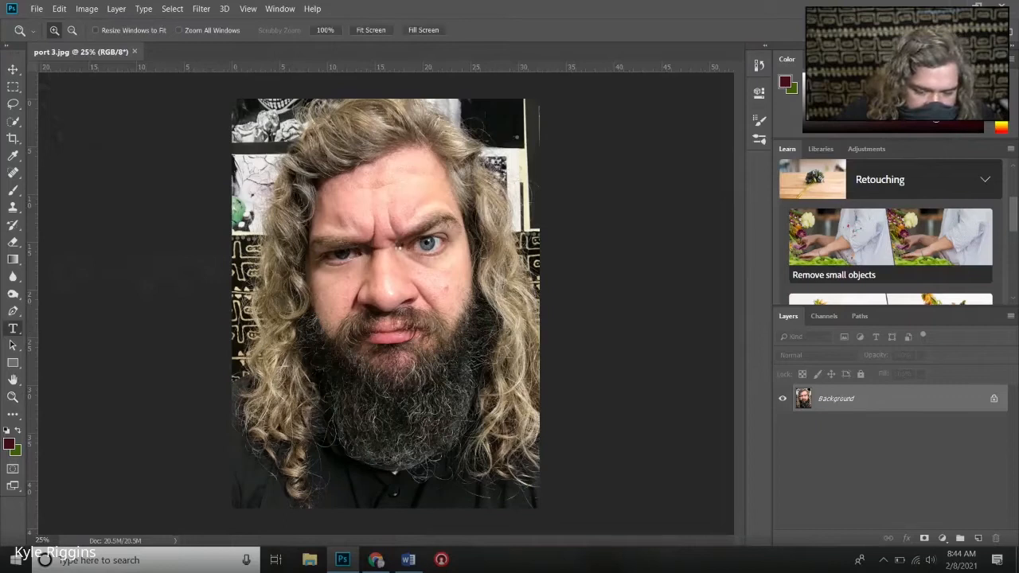
key(t)
click(397, 243)
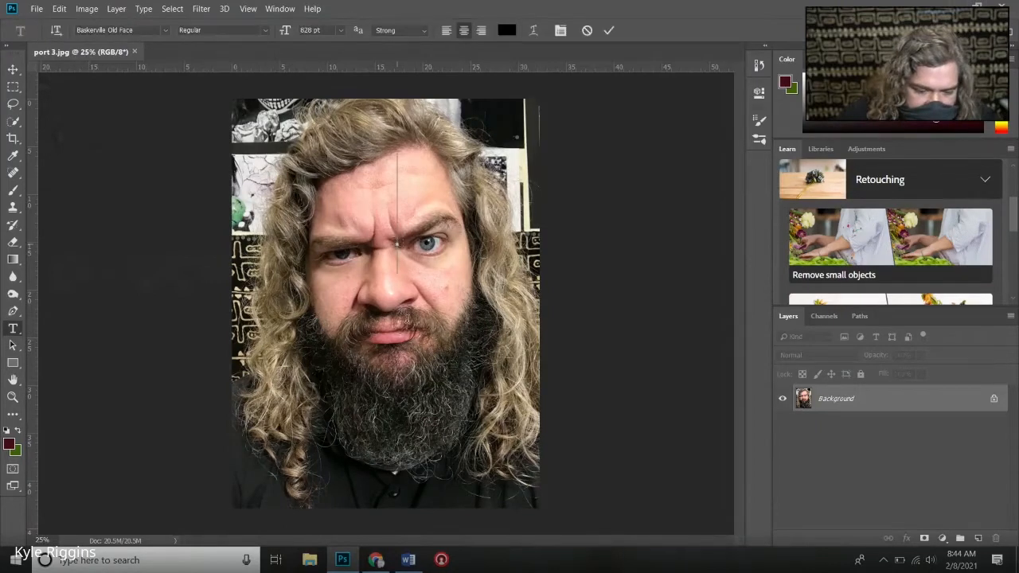
text(NOPE)
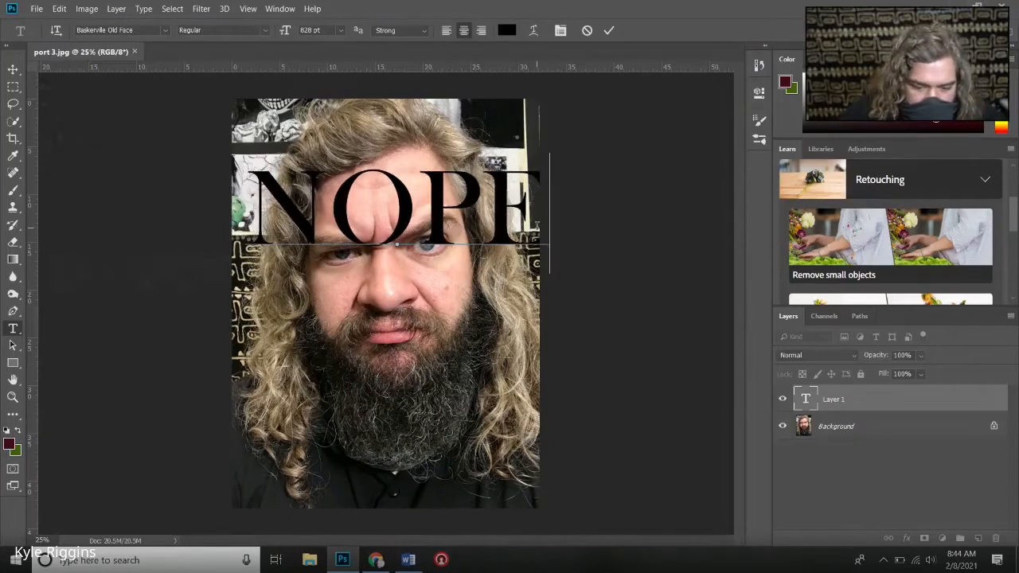
- Format the whole NOPE text in Arial Rounded MT Bold with a bright green color
drag(526, 211, 188, 210)
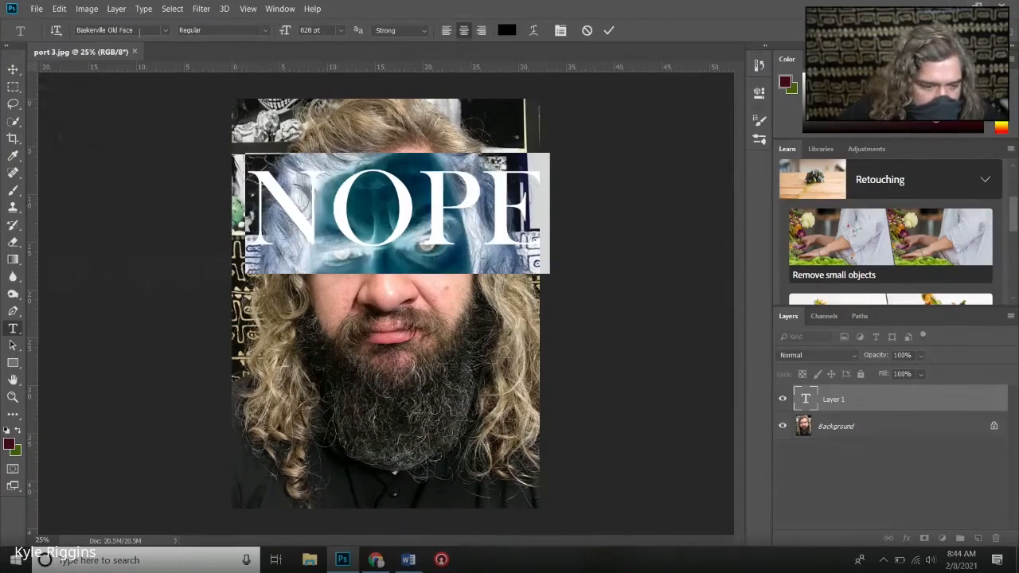
click(165, 30)
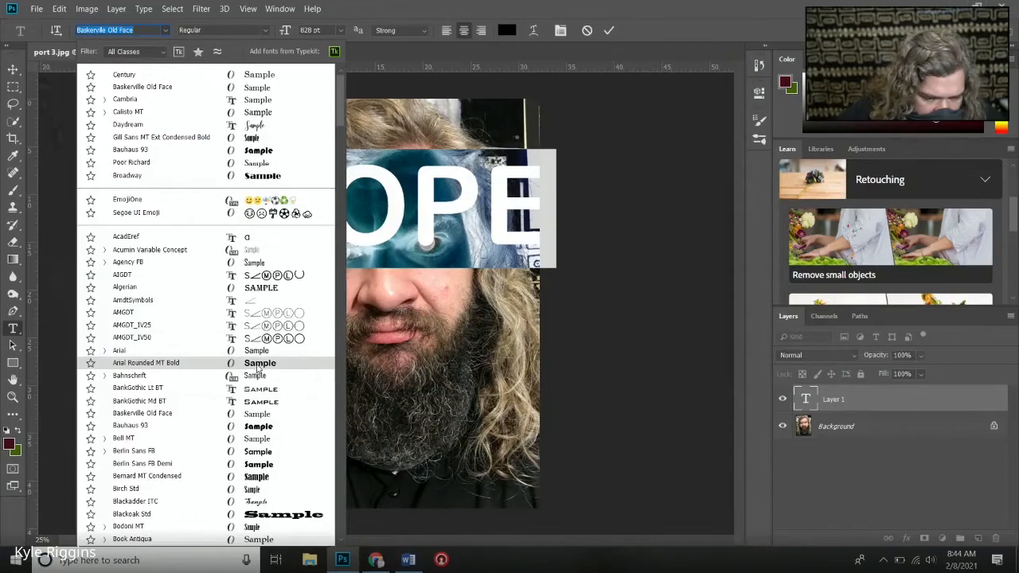
click(258, 365)
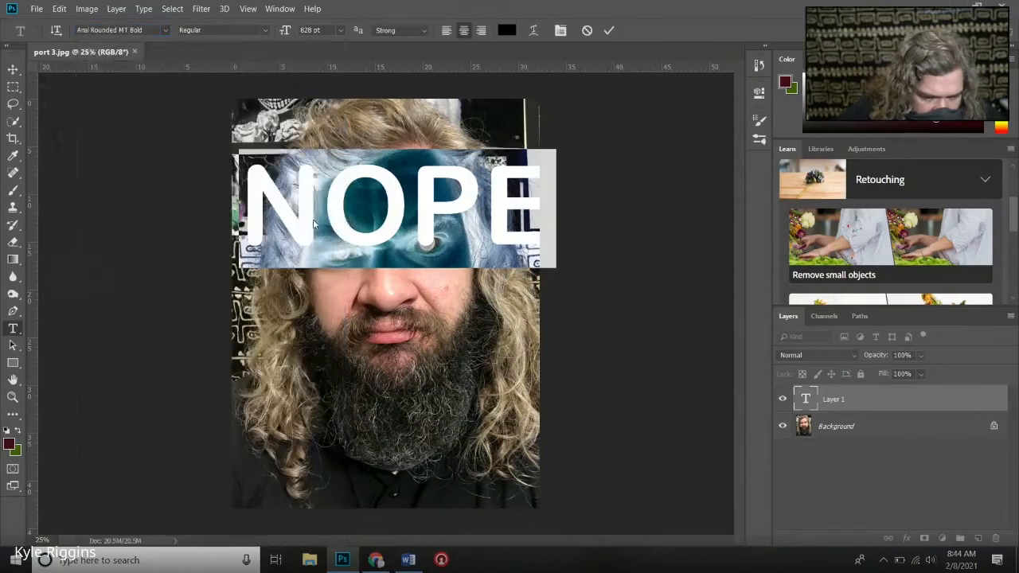
click(507, 30)
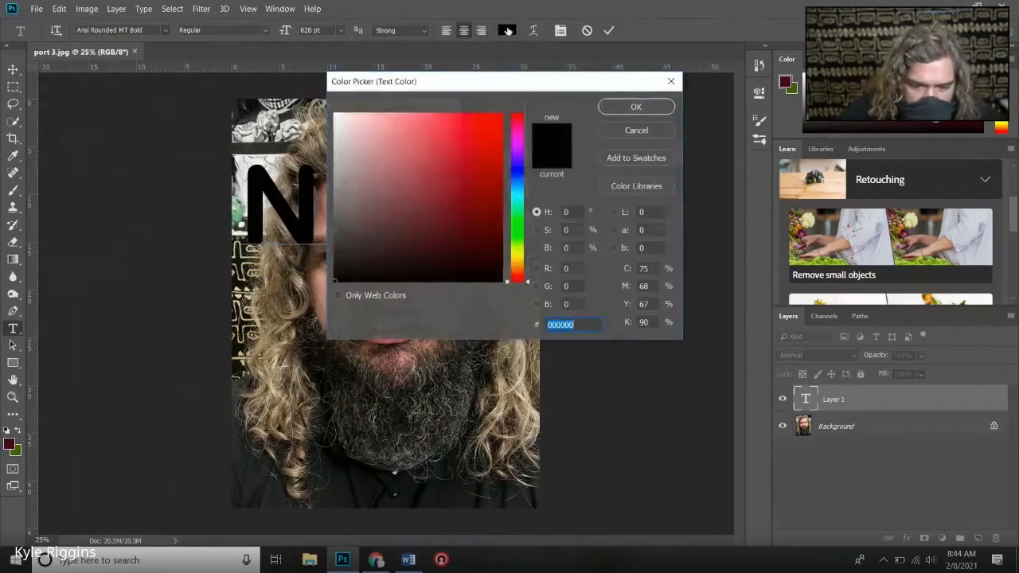
click(517, 225)
click(502, 113)
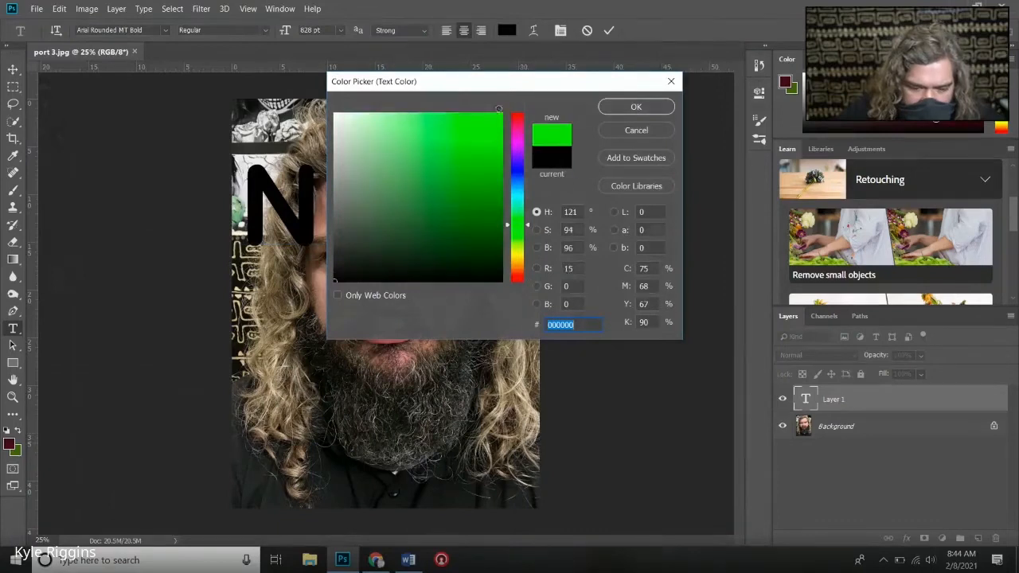
click(649, 110)
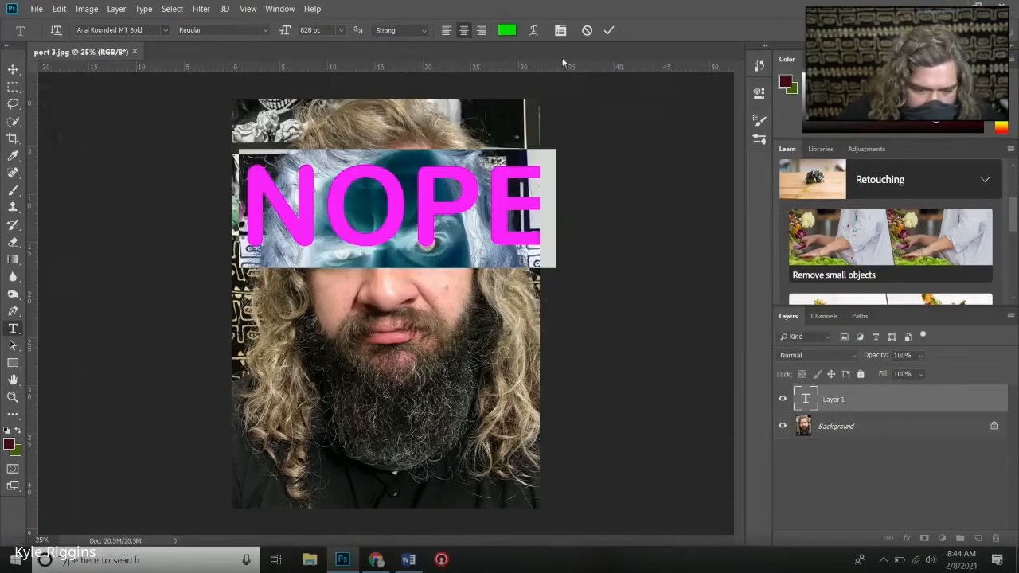
- Warp the NOPE text with a horizontal Arc style and a bend of +31%
click(535, 31)
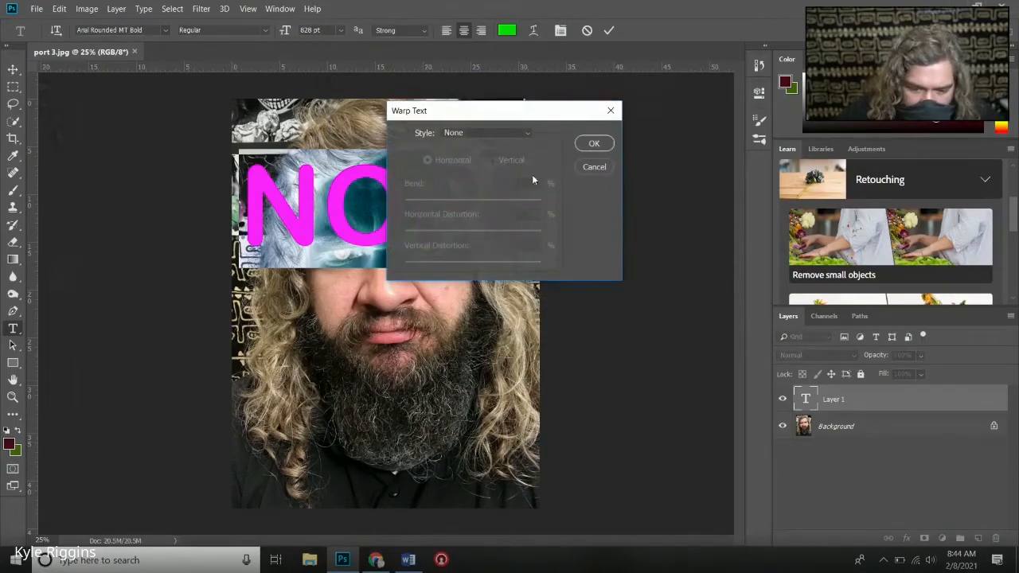
click(522, 133)
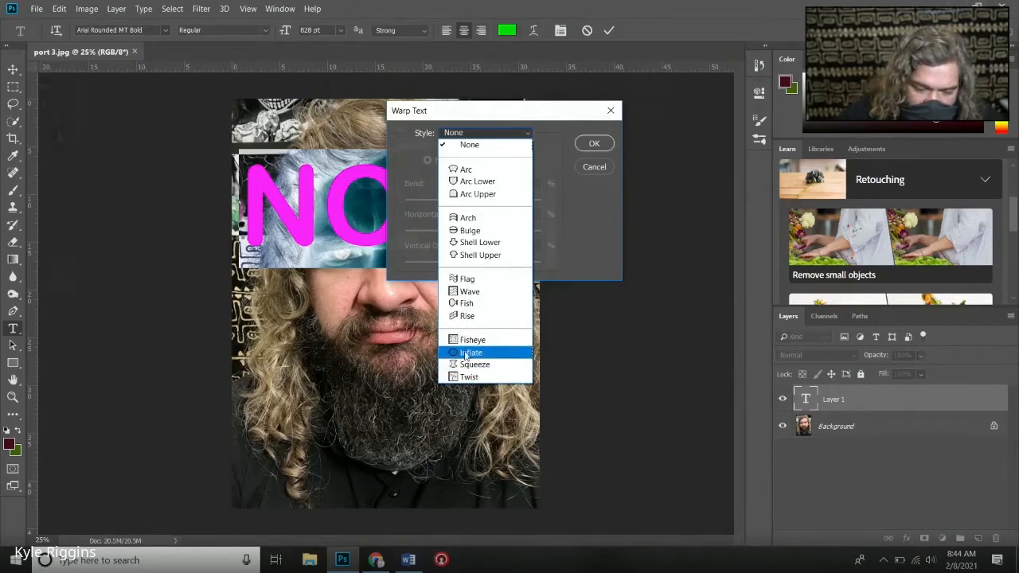
click(468, 169)
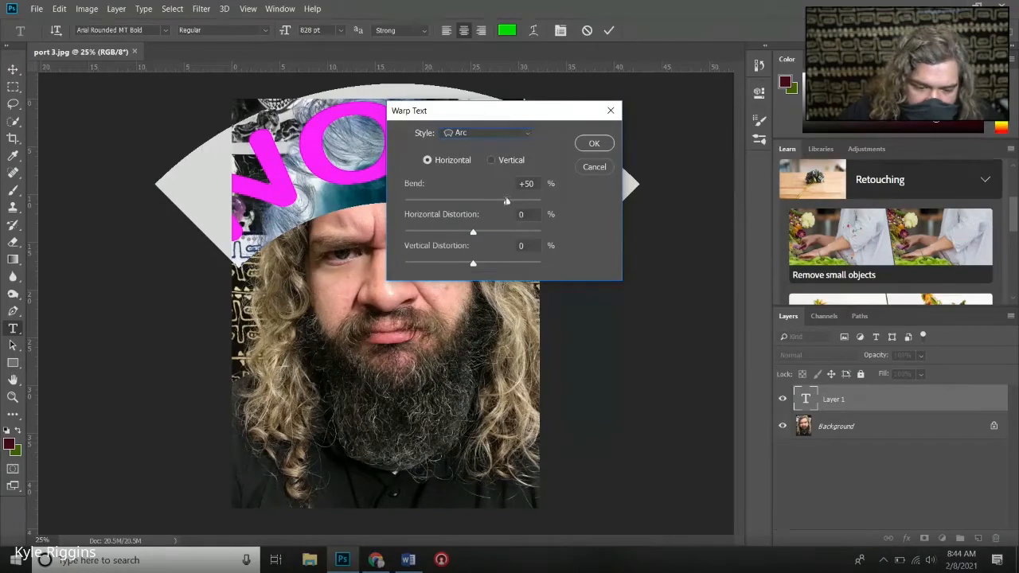
drag(506, 200, 495, 203)
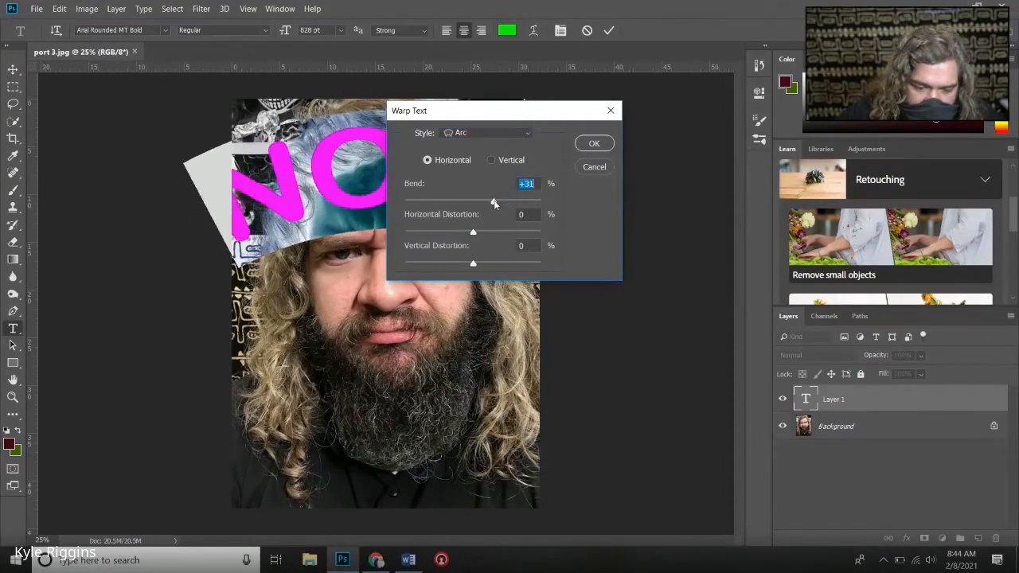
click(594, 142)
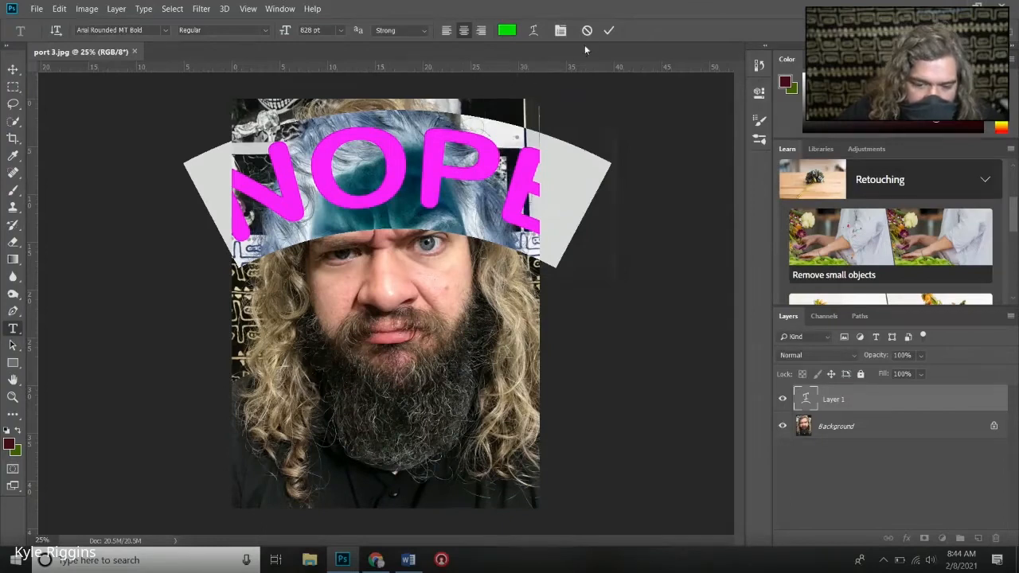
- Commit the arched NOPE text, condense it to 50% horizontal scale with tracking of -60, and commit the edit
click(610, 32)
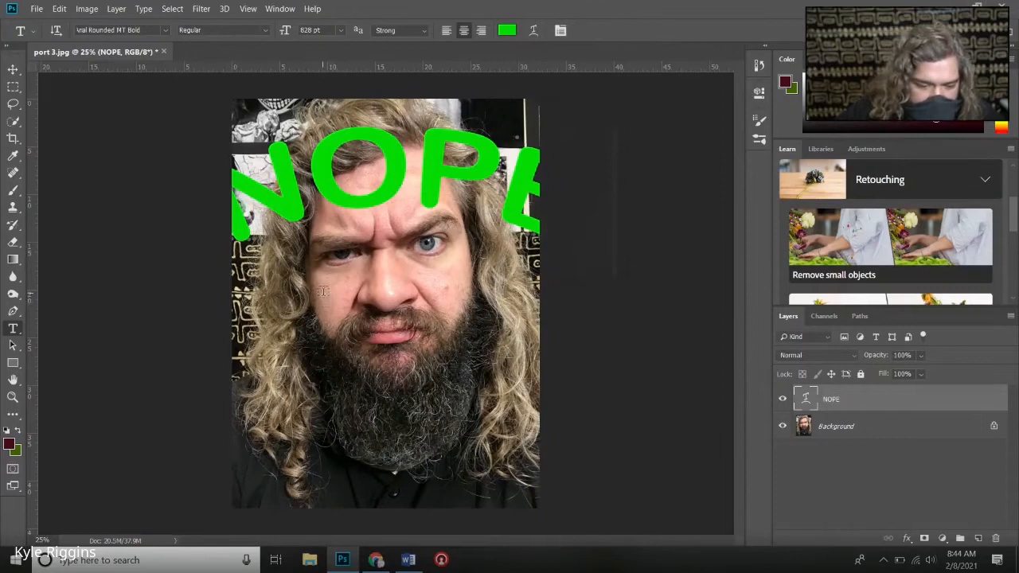
double_click(422, 146)
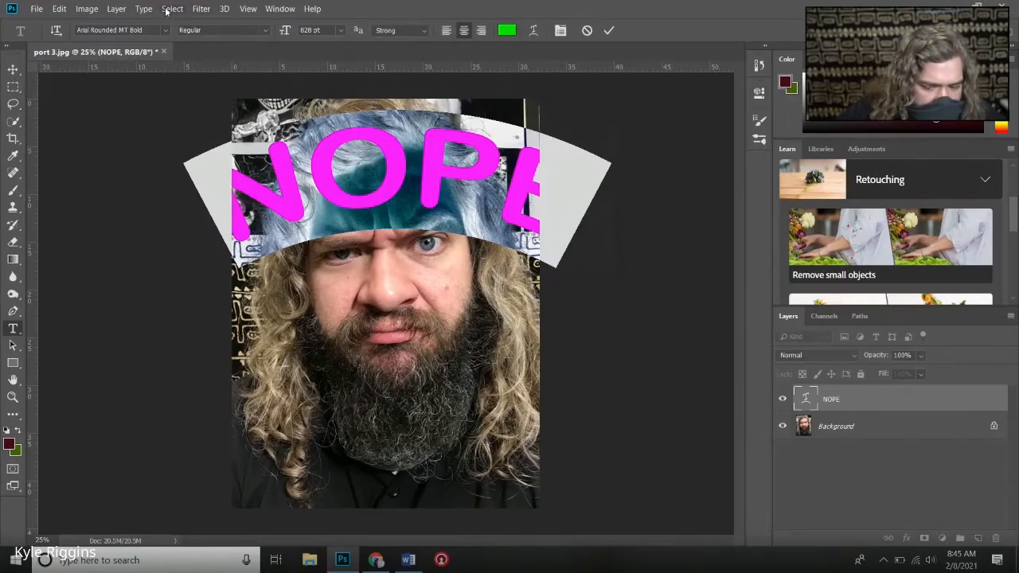
click(275, 9)
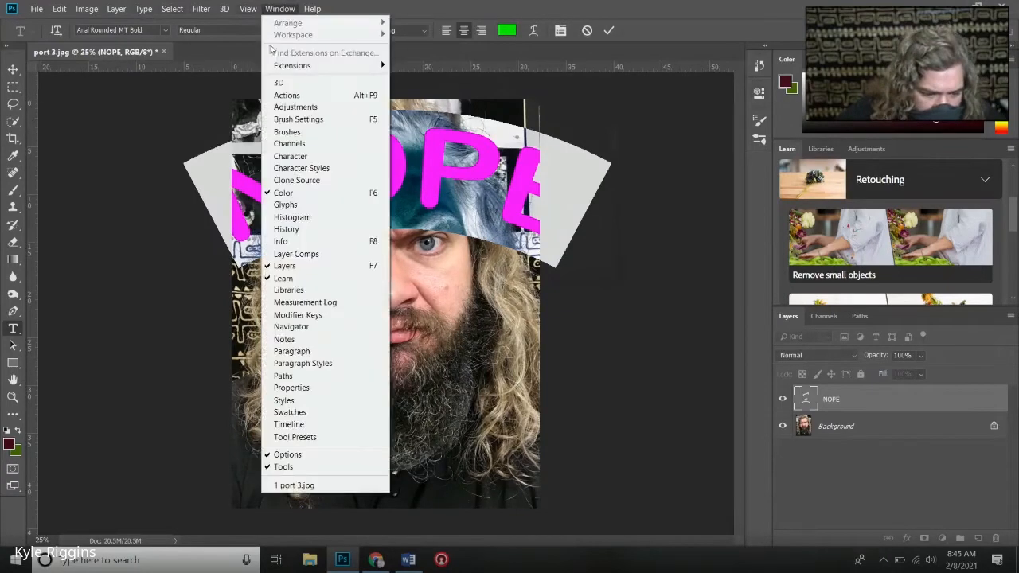
click(291, 355)
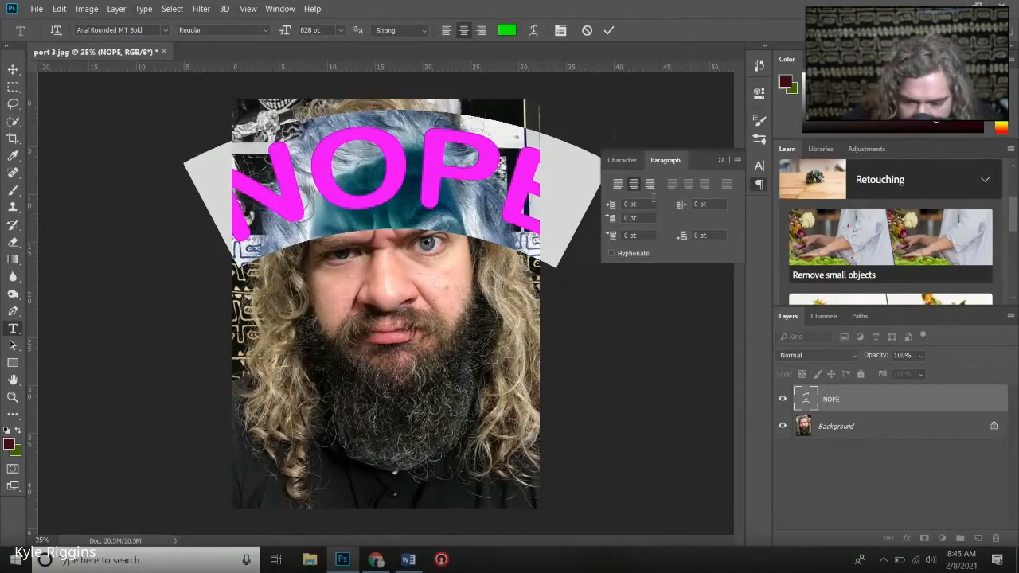
click(621, 162)
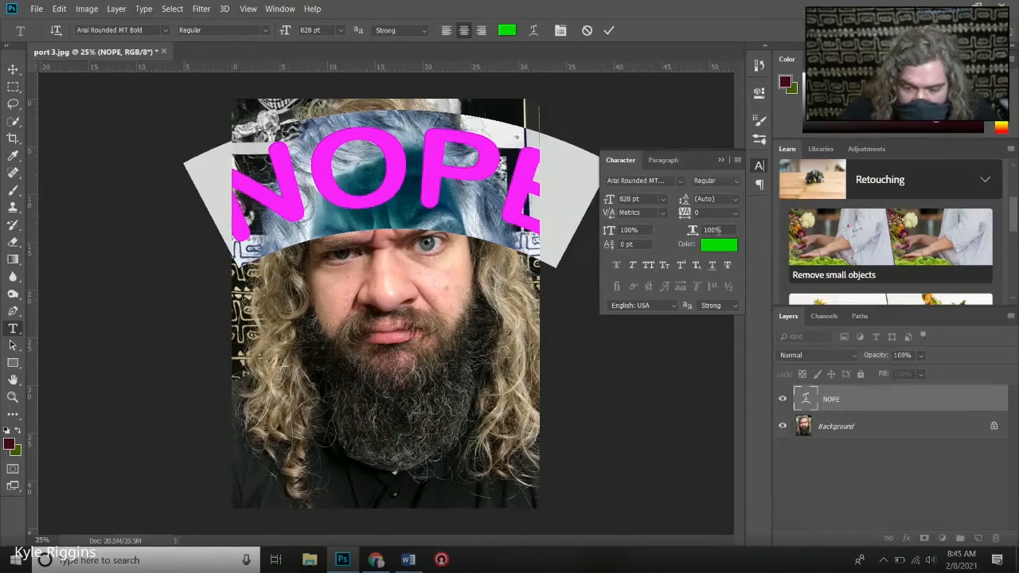
drag(696, 231, 663, 233)
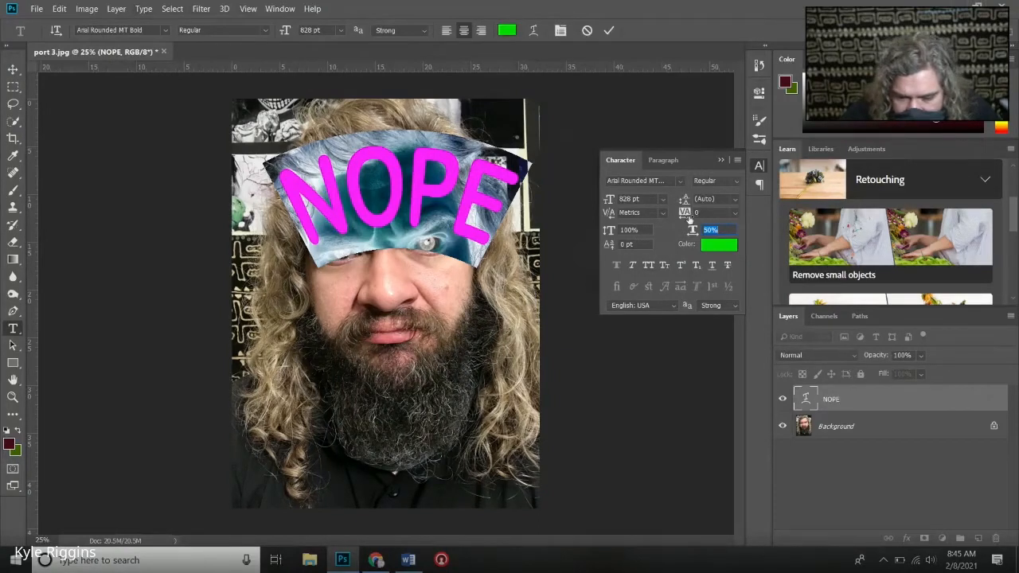
drag(685, 215, 687, 216)
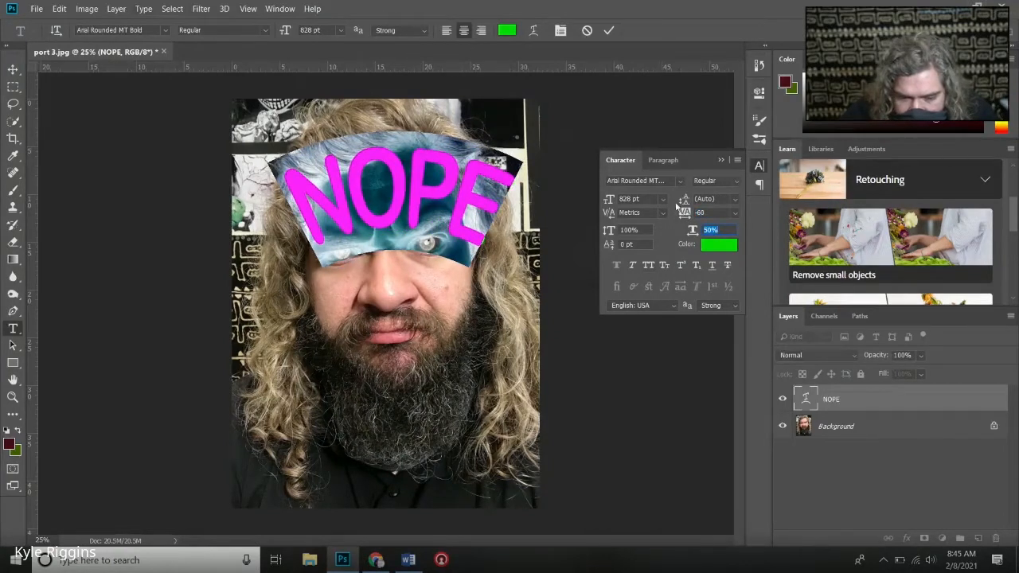
click(608, 30)
click(720, 160)
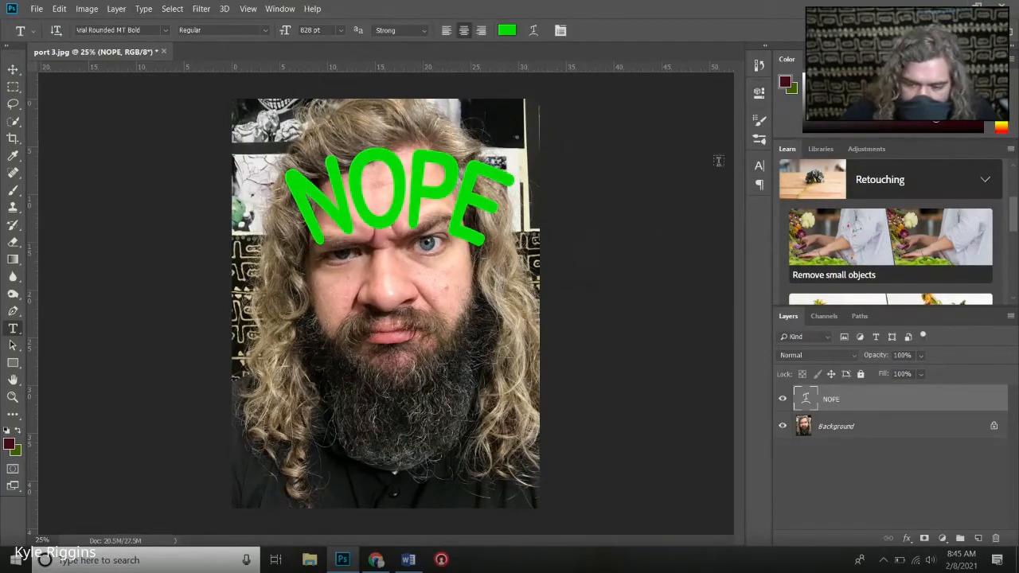
- Rasterize the NOPE type layer so it can be transformed freely
click(81, 14)
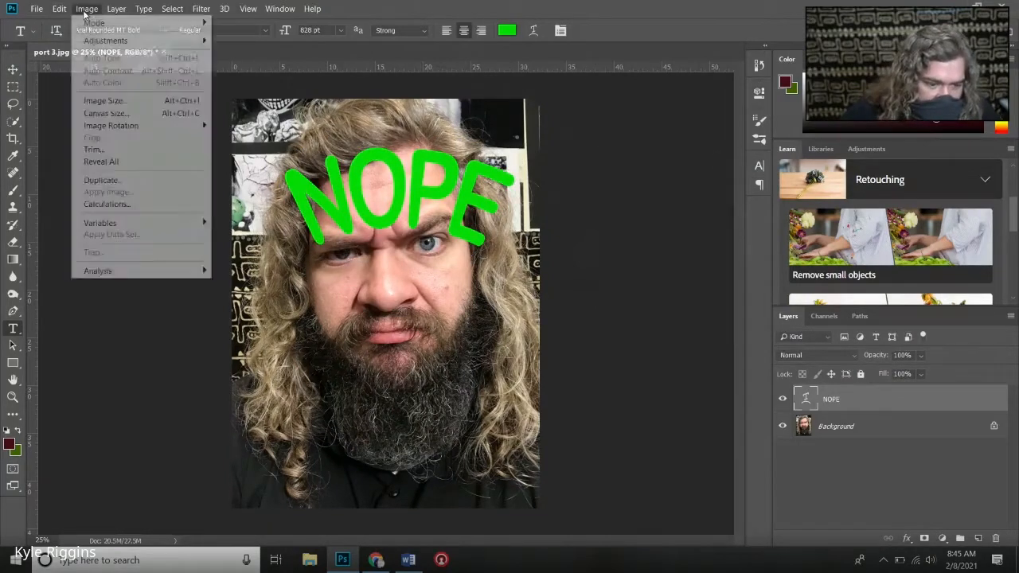
mouse_move(61, 13)
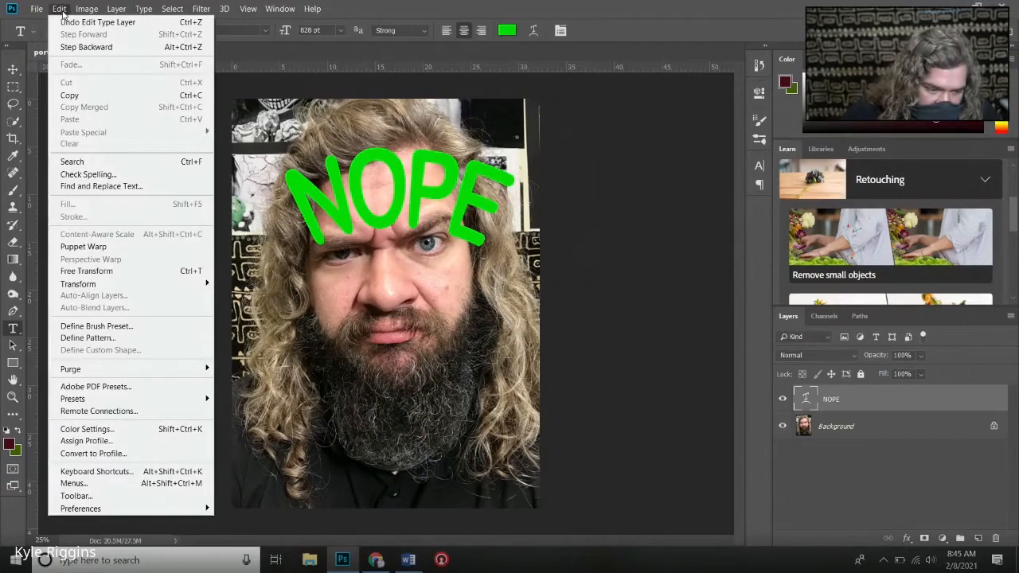
click(832, 398)
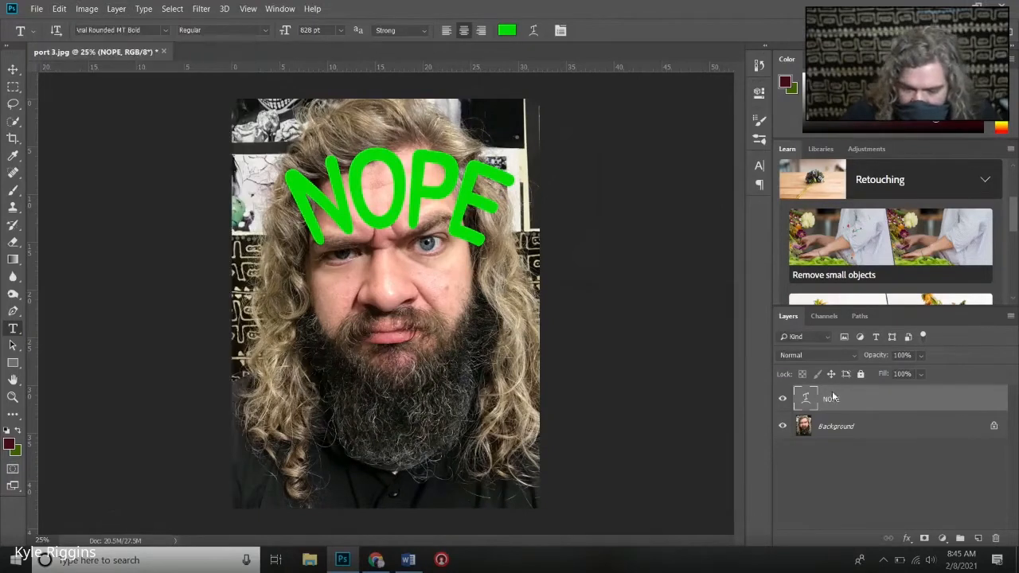
right_click(832, 398)
click(865, 185)
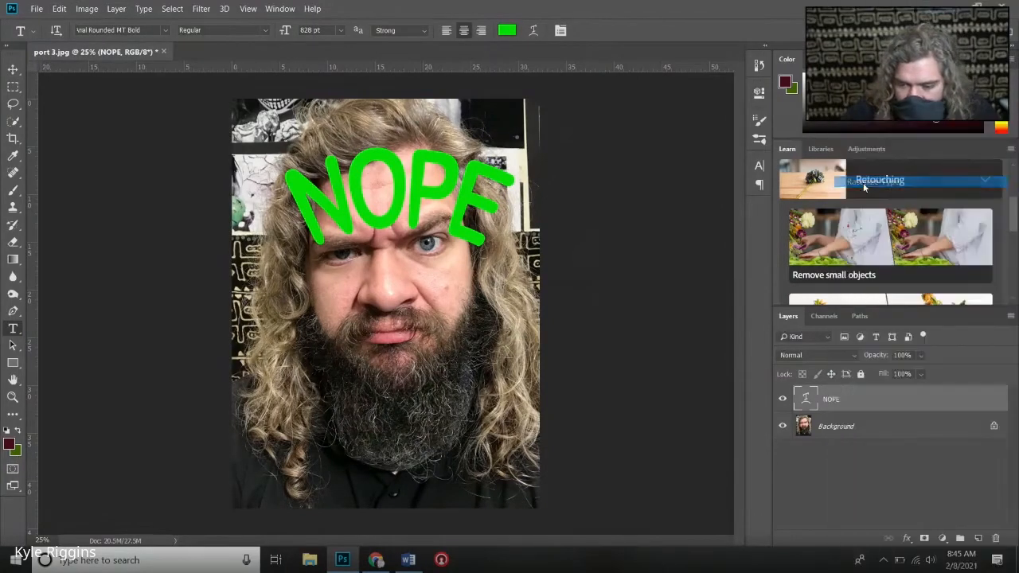
- Move the NOPE lettering onto the cheek beside the nose, scale it to about 67% width and 79% height, rotate it about 16.6°, and apply
click(13, 70)
drag(403, 185, 428, 269)
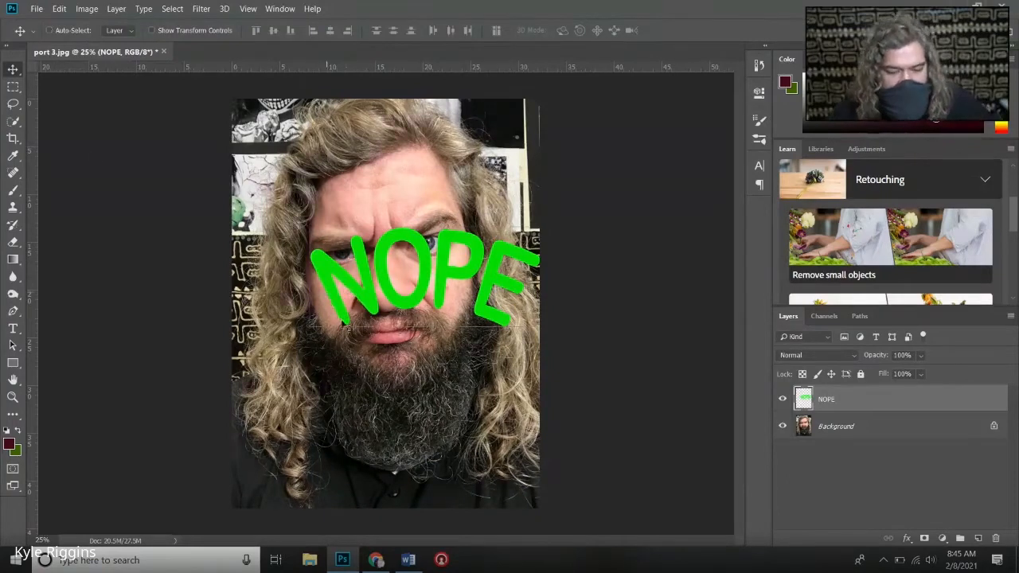
key(ctrl+t)
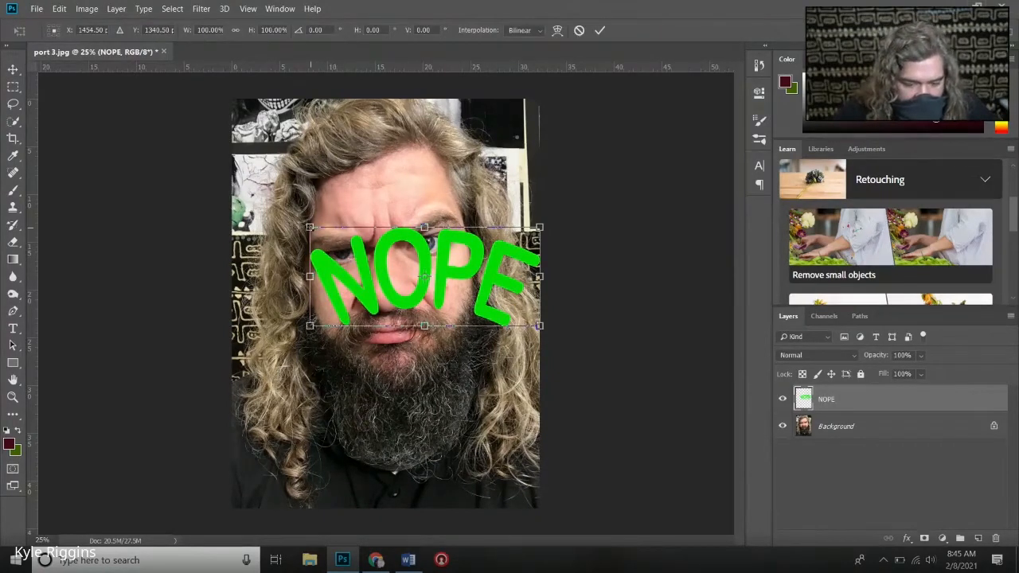
drag(310, 228, 357, 248)
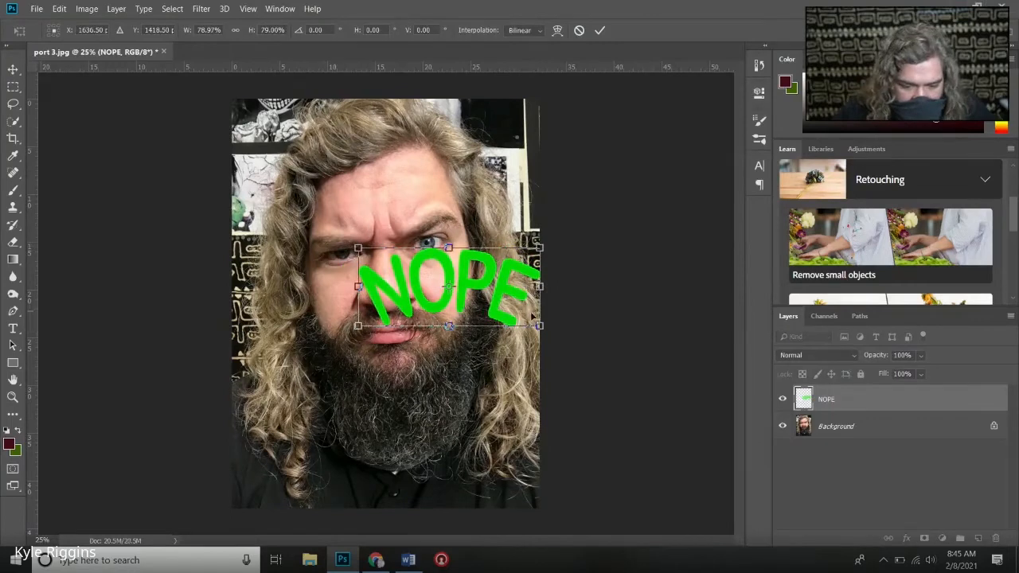
drag(556, 331, 509, 302)
drag(428, 289, 454, 290)
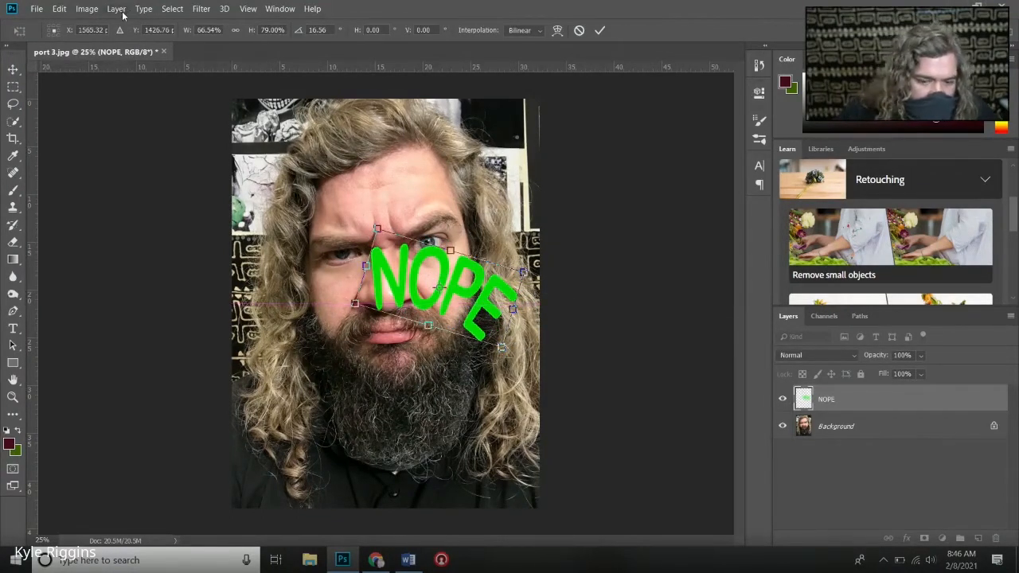
click(599, 31)
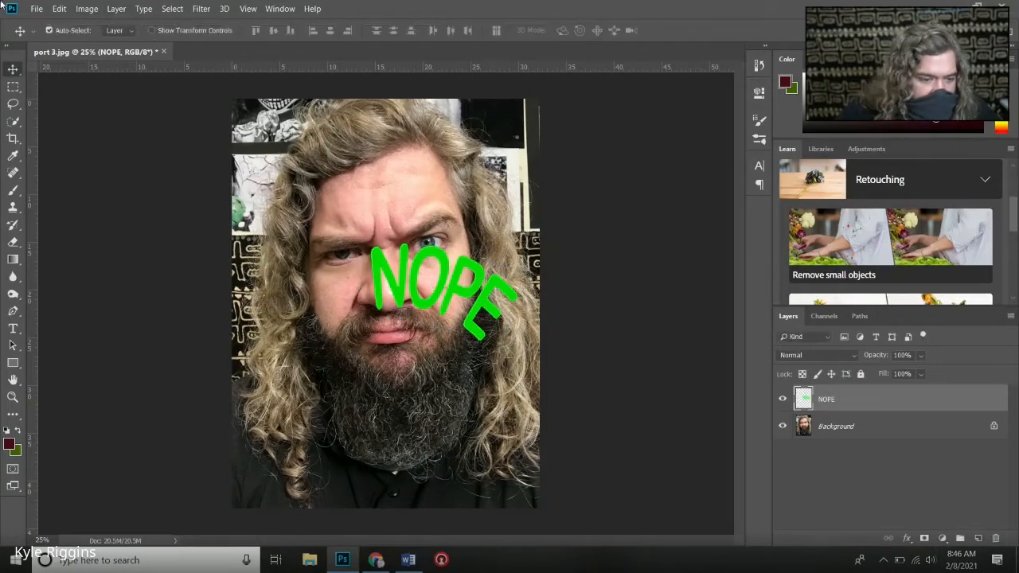
- Start a custom warp on the NOPE lettering, pulling its upper left corner inward and bending the letters toward the nose and cheek
click(59, 9)
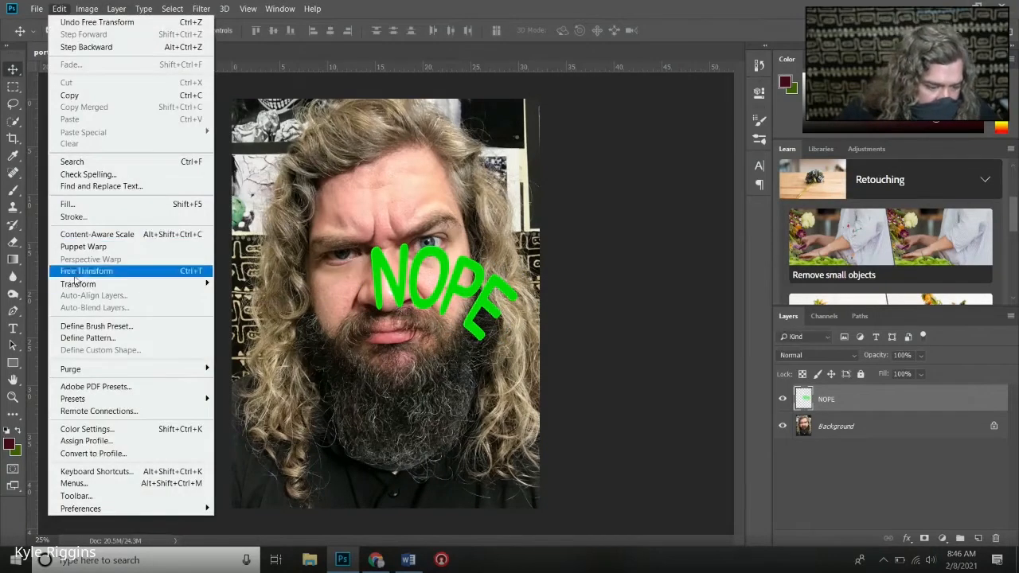
mouse_move(77, 285)
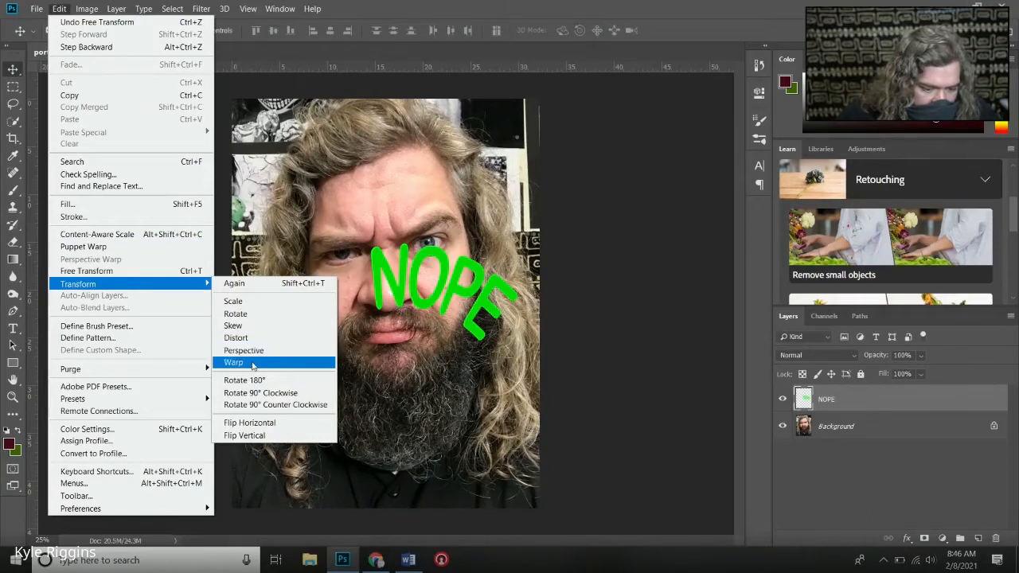
click(251, 363)
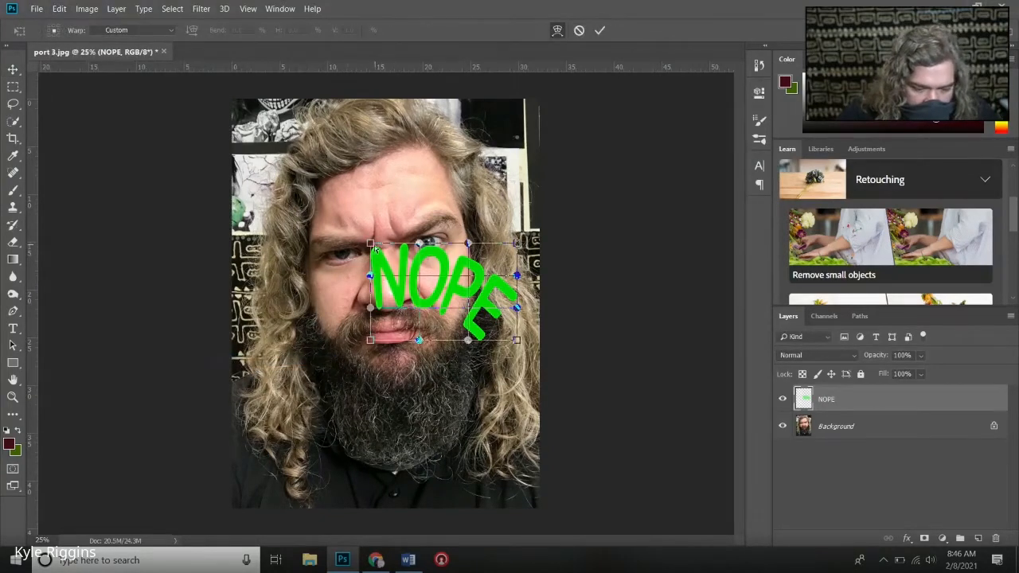
drag(374, 248, 384, 241)
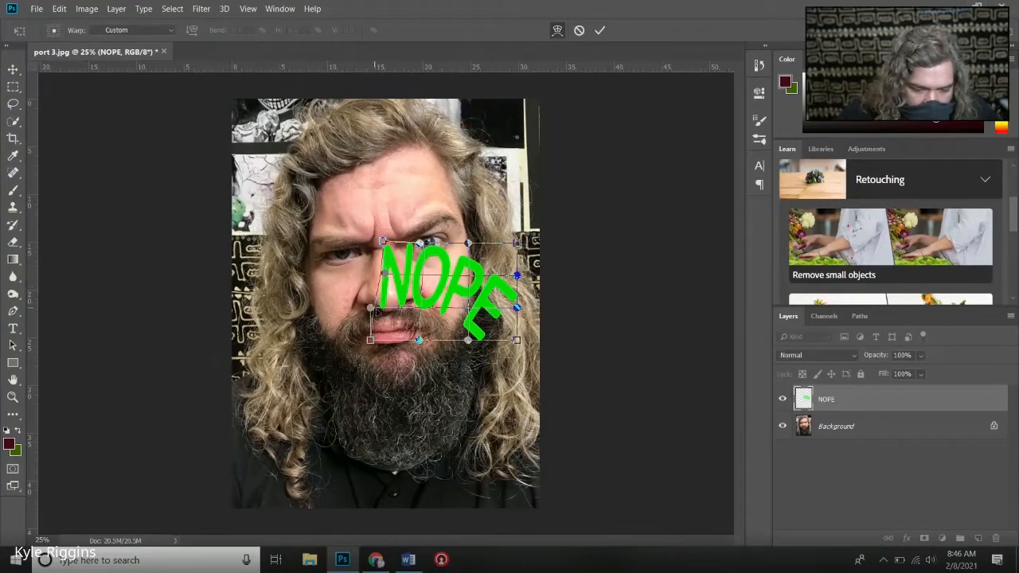
drag(374, 309, 449, 235)
drag(467, 274, 459, 254)
drag(466, 338, 446, 327)
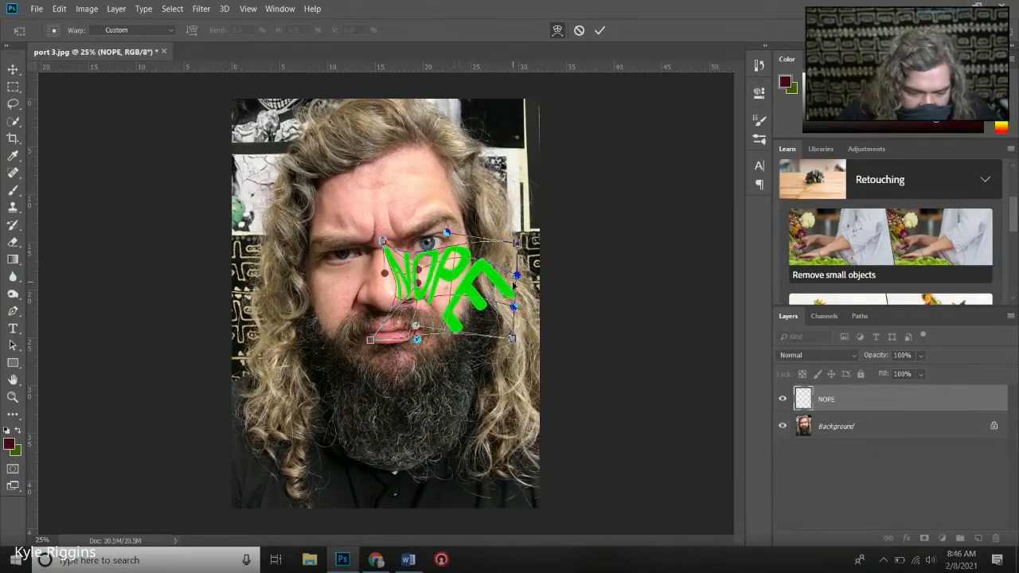
- Pull the right edge and lower right corner of the NOPE warp inward so the E follows the cheek, and apply the warp
drag(516, 278, 480, 265)
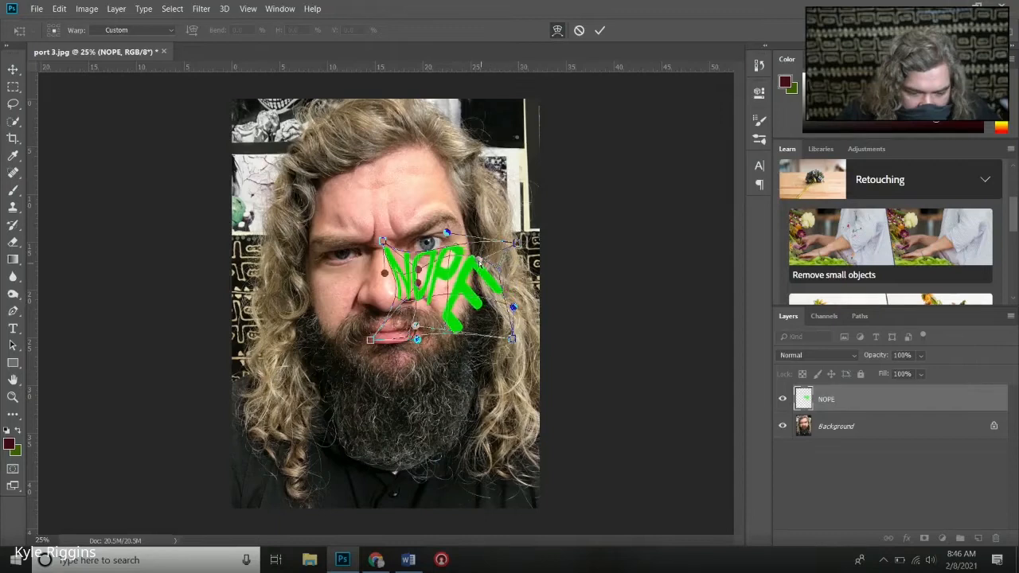
drag(515, 308, 419, 317)
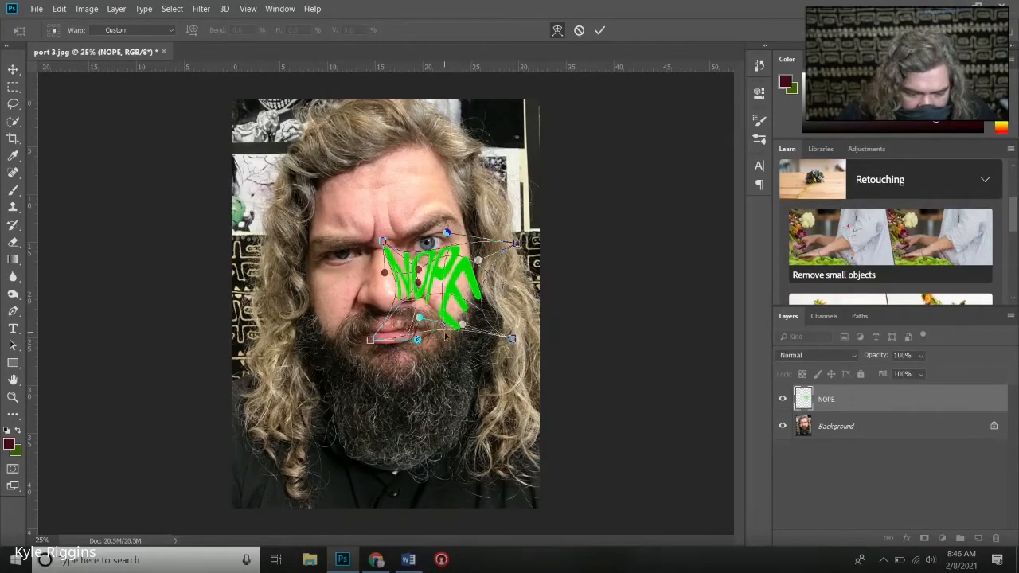
drag(512, 341, 493, 347)
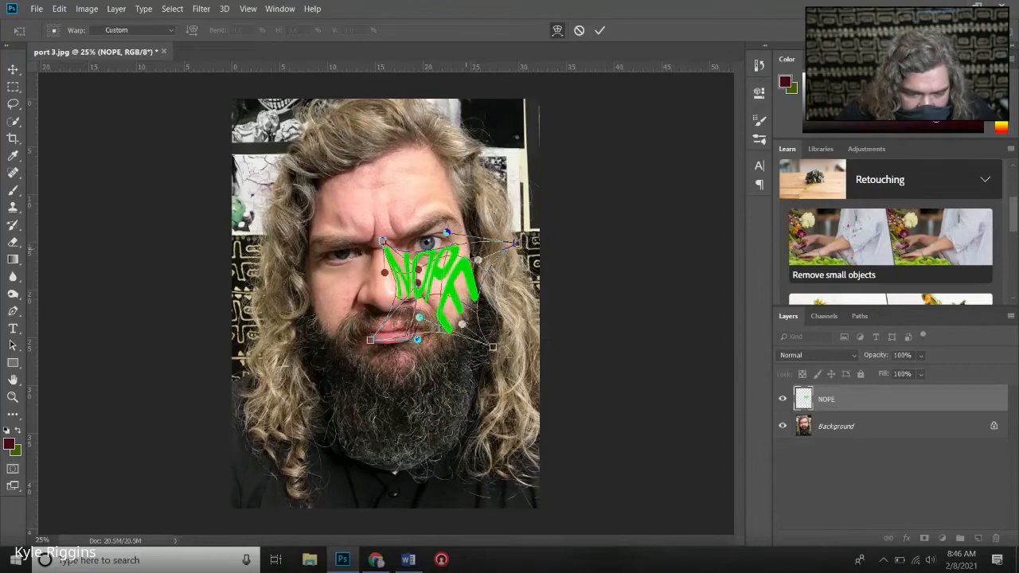
drag(478, 261, 471, 242)
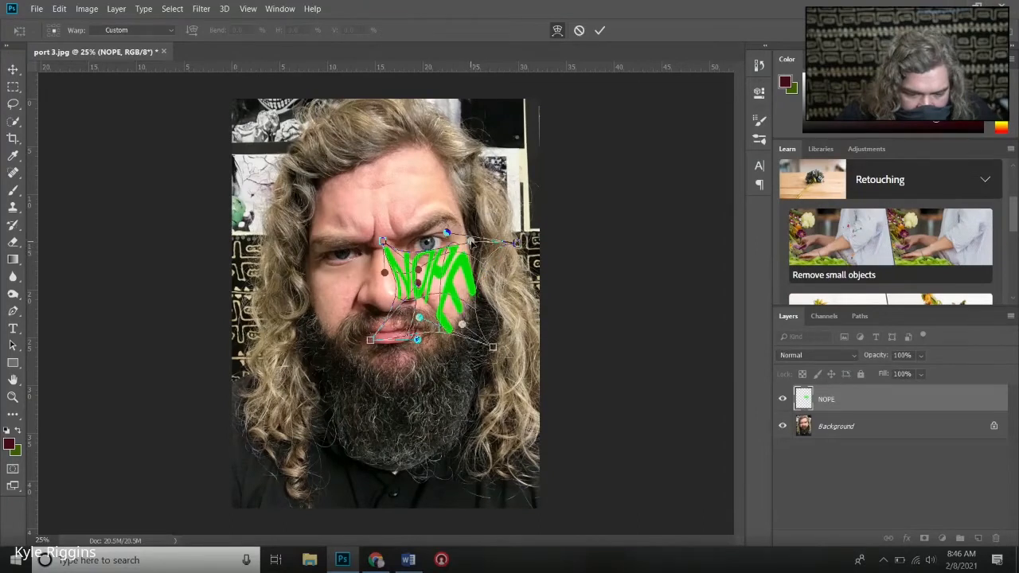
click(599, 30)
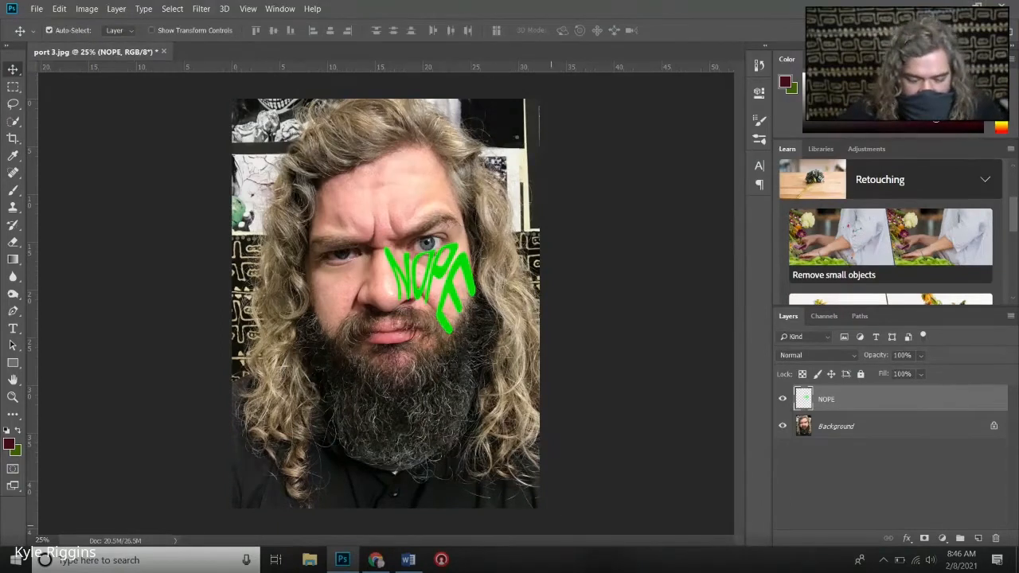
- Switch to Pixlr in Chrome and view the port 3.jpg portrait with its Wrong and NOPE lettering zoomed out
click(373, 562)
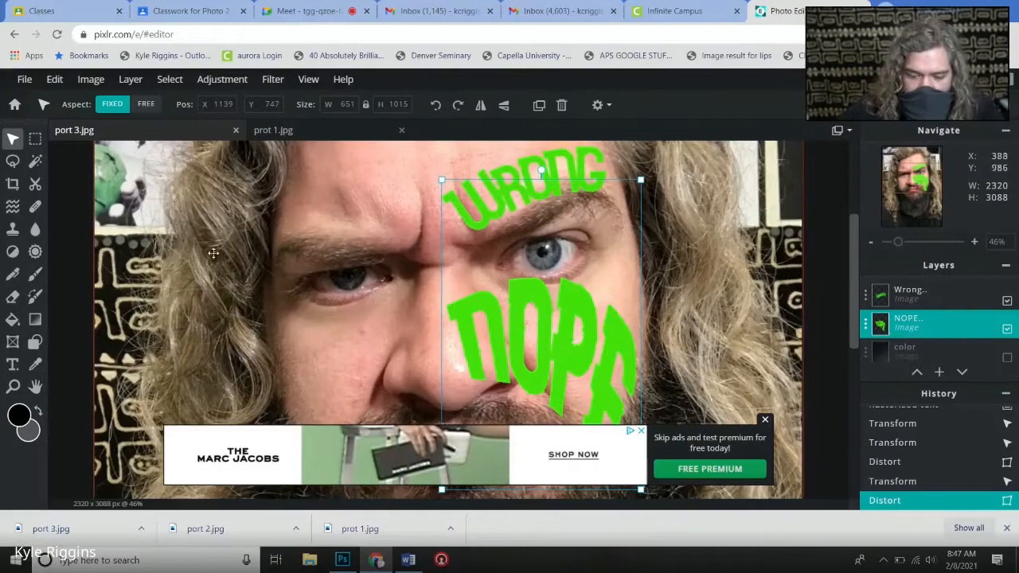
scroll(383, 368, down, 1)
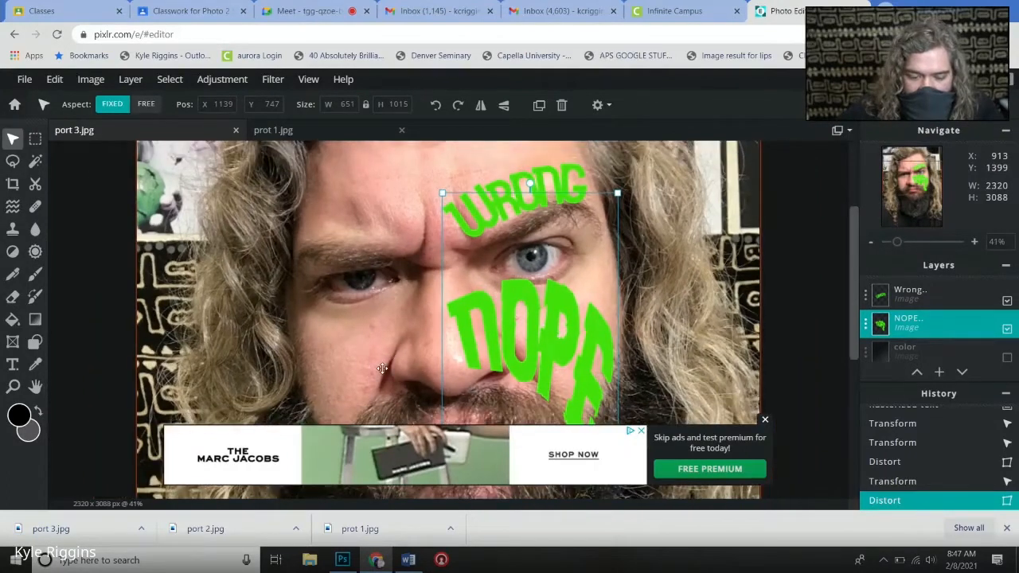
scroll(382, 368, down, 3)
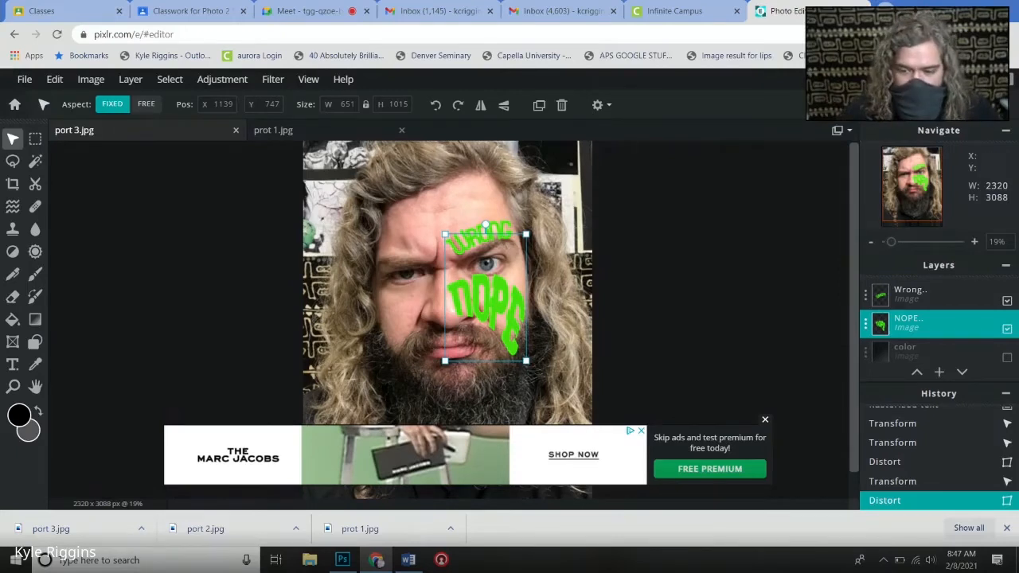
- Search Google Images for "text portrait photoshop" in a new tab and preview several example text portraits
key(ctrl+t)
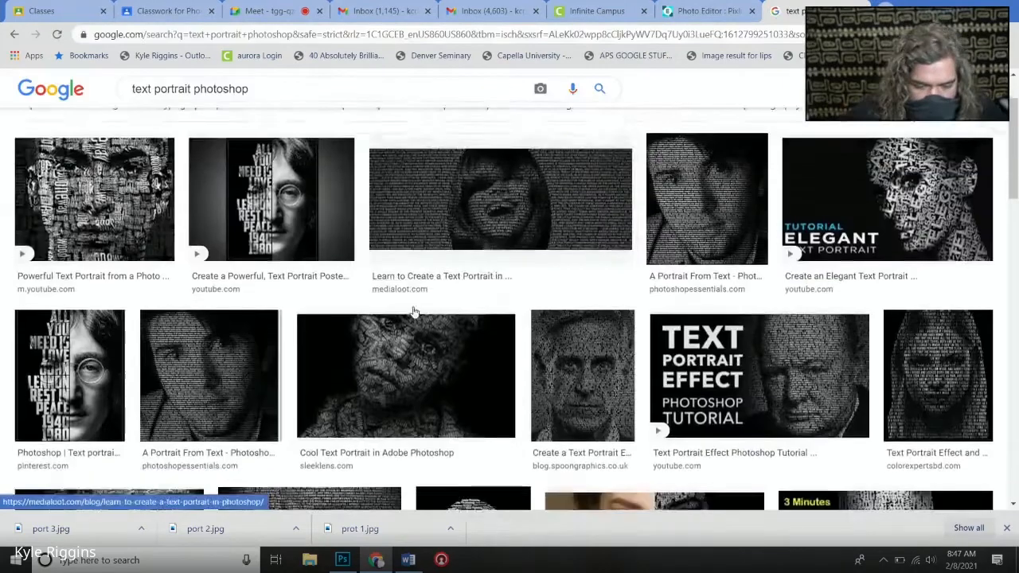
click(415, 318)
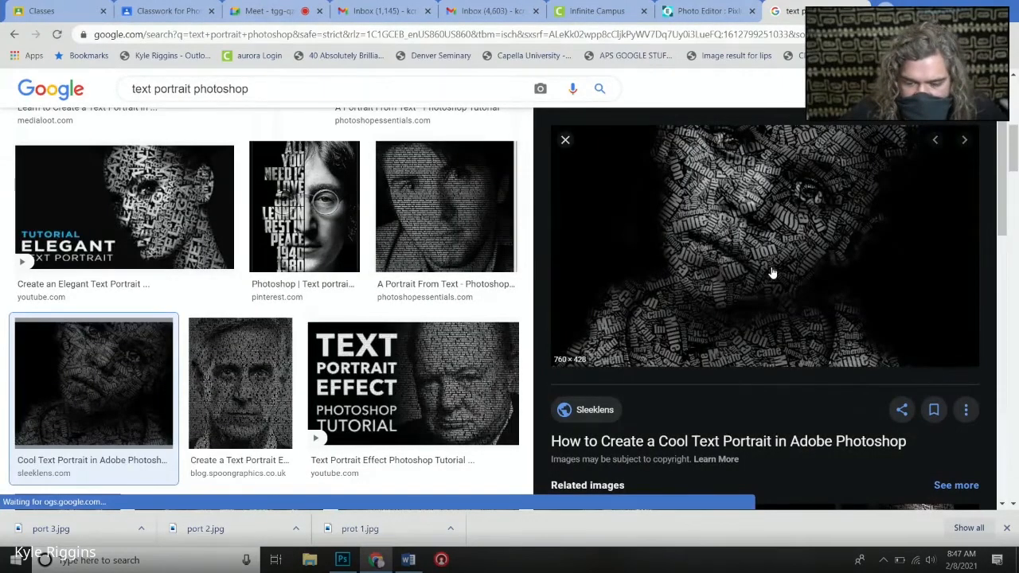
click(124, 211)
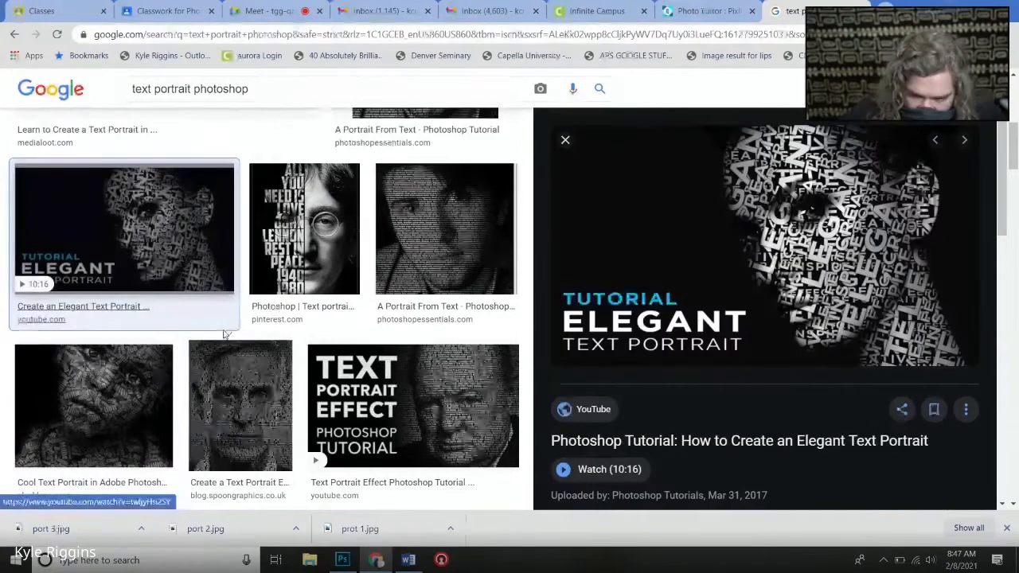
scroll(209, 368, down, 5)
click(346, 329)
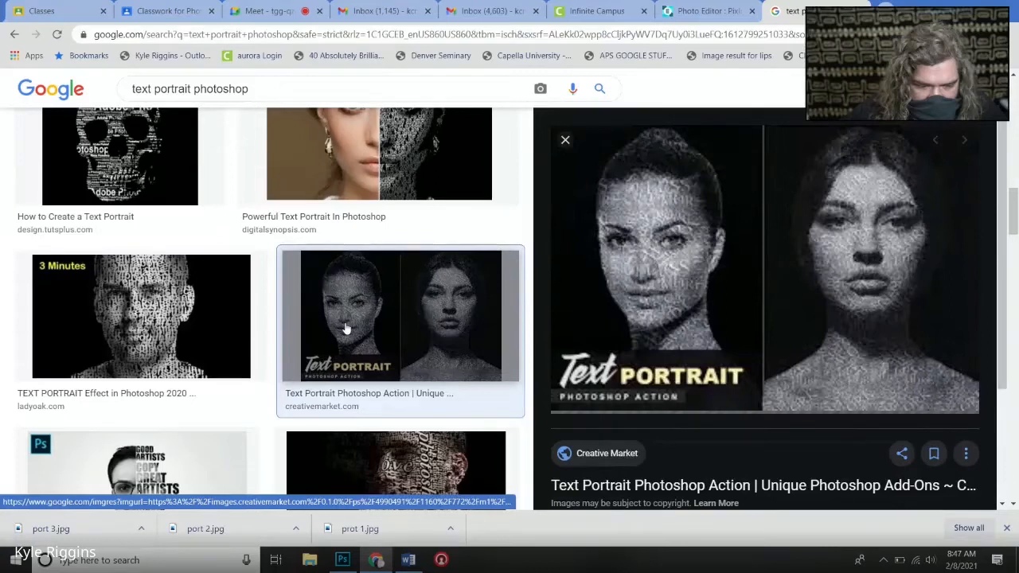
scroll(346, 329, down, 3)
click(396, 301)
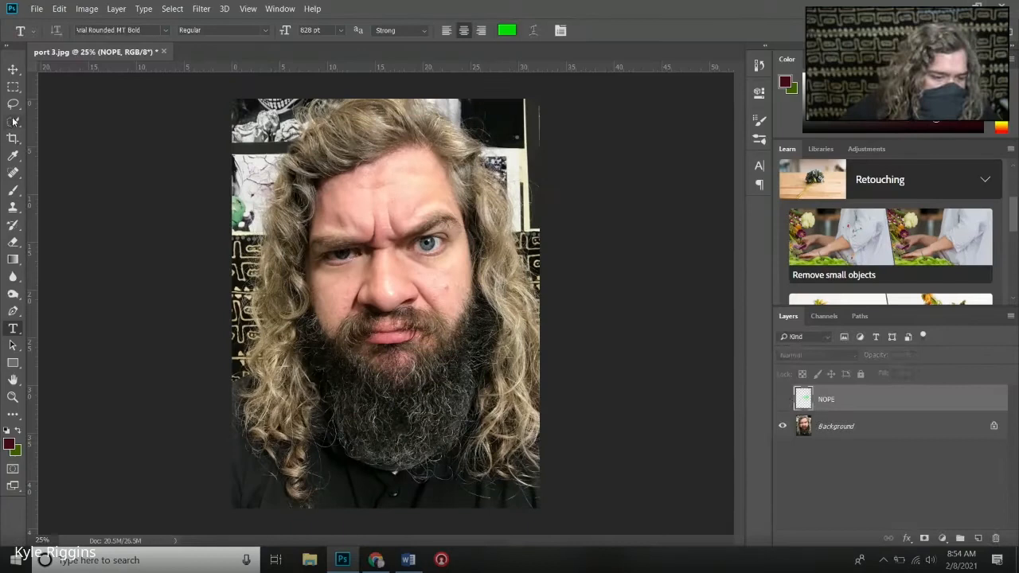
- Add green NOPE text over the forehead in Photoshop and set its font to Eras Demi ITC
click(353, 223)
text(NOPE)
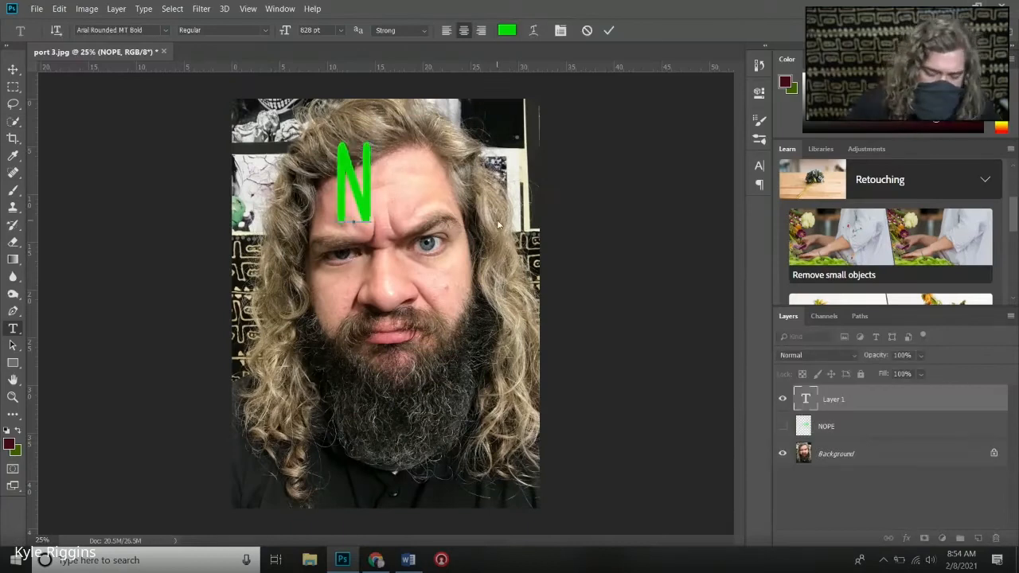
key(ctrl+a)
click(165, 30)
scroll(120, 318, down, 1)
click(116, 278)
click(106, 30)
key(Down)
key(Down)
key(Down)
key(Down)
key(Down)
key(Down)
key(Down)
key(Down)
key(Down)
key(Down)
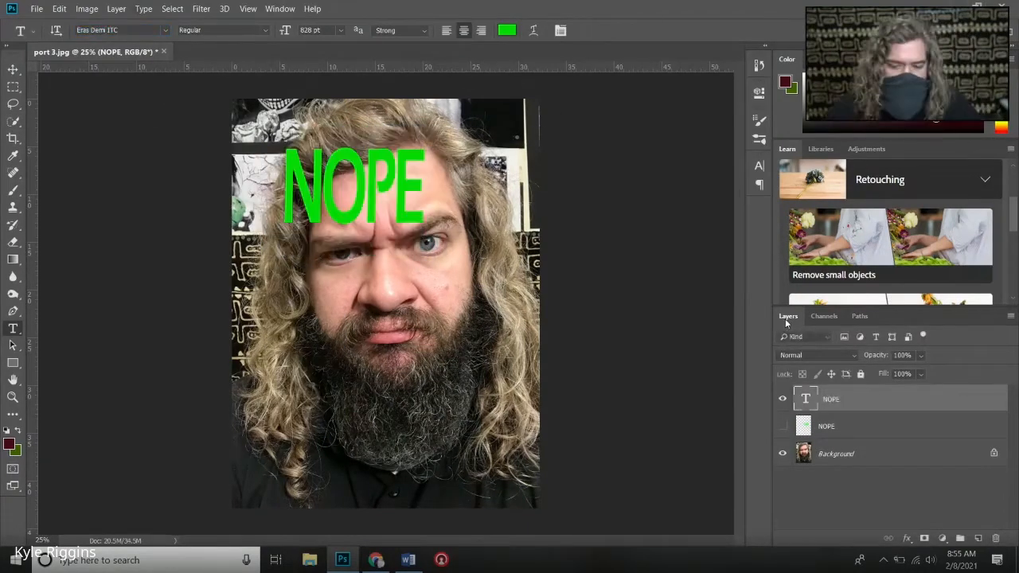
- Make three hidden copies of the NOPE lettering, then shrink and place the original on the cheek below the right-hand eye
right_click(865, 426)
click(783, 399)
key(v)
drag(354, 188, 418, 276)
key(ctrl+t)
drag(348, 234, 398, 267)
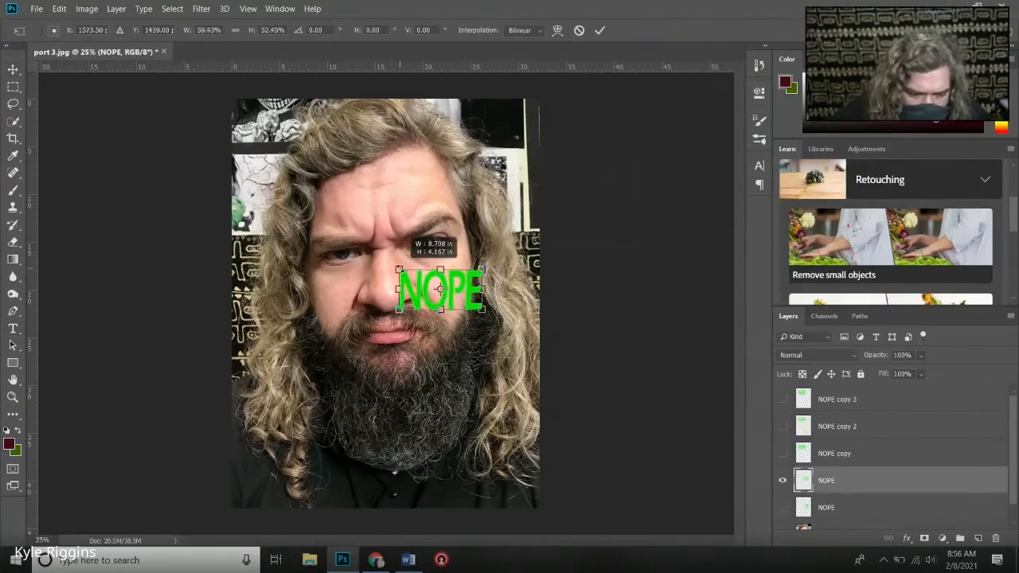
drag(494, 257, 492, 275)
key(Return)
- Show NOPE copy and NOPE copy 2, fitting one at an angle above the right-hand eyebrow and the other mid-forehead
click(783, 453)
key(Return)
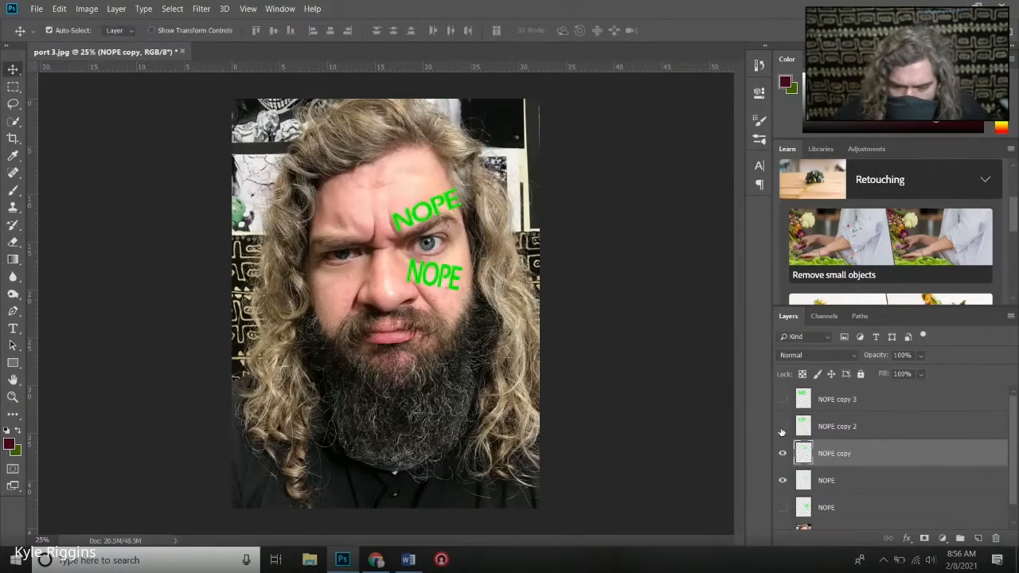
click(782, 427)
click(837, 427)
key(ctrl+t)
drag(285, 148, 360, 174)
key(Return)
- Show the NOPE copy 3 layer and select it
click(783, 400)
click(837, 399)
key(ctrl+t)
drag(284, 148, 468, 426)
key(Escape)
- Duplicate NOPE copy 3 into four more layers and spread the copies over the lower half of the portrait
right_click(857, 399)
click(709, 86)
click(618, 149)
right_click(857, 399)
drag(327, 194, 292, 426)
drag(327, 194, 282, 343)
drag(327, 194, 455, 491)
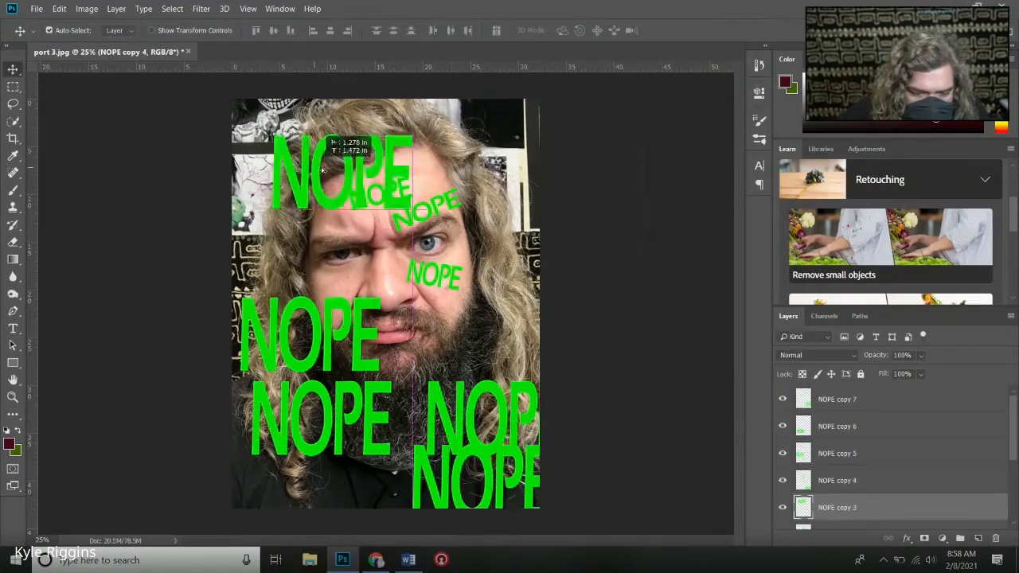
- Shrink NOPE copy 3 near the hairline and scale NOPE copy 5 to 30.90% by 13.99% above the left-hand eyebrow
key(ctrl+t)
key(Return)
key(ctrl+t)
drag(257, 228, 356, 292)
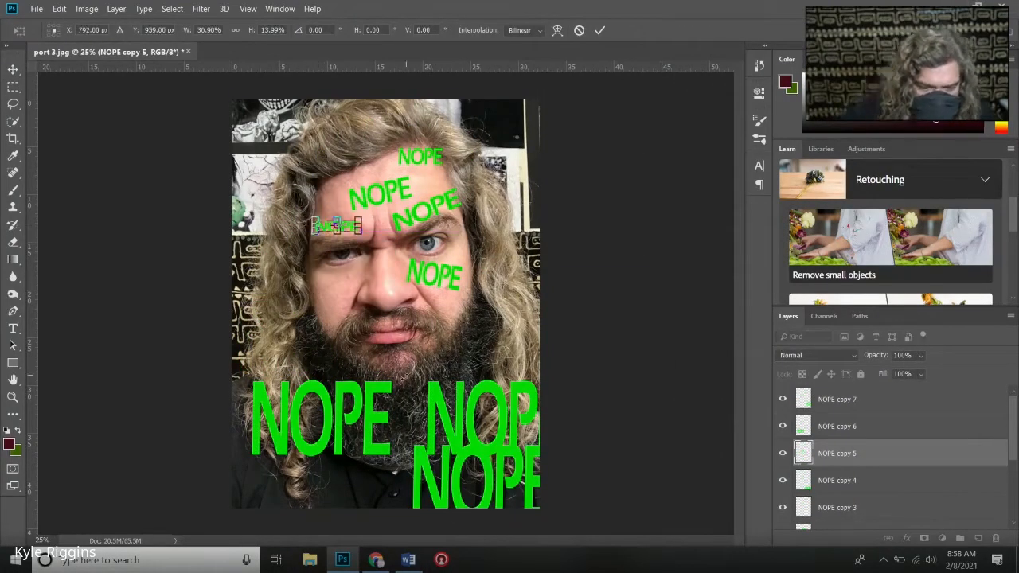
key(Return)
- Shrink NOPE copy 6 onto the nose, and shrink and tilt NOPE copy 7 onto the left-hand cheek
click(837, 427)
key(ctrl+t)
drag(272, 313, 358, 361)
key(Return)
click(837, 400)
key(ctrl+t)
drag(406, 325, 331, 296)
key(Return)
- Move NOPE copy 4 up to the mouth and shrink it to the width of the lips
drag(483, 482, 400, 378)
key(ctrl+t)
drag(473, 418, 392, 355)
key(Return)
- Warp NOPE copy 7 on the left-hand cheek, pulling its corners inward to follow the face
click(143, 144)
click(59, 9)
click(837, 400)
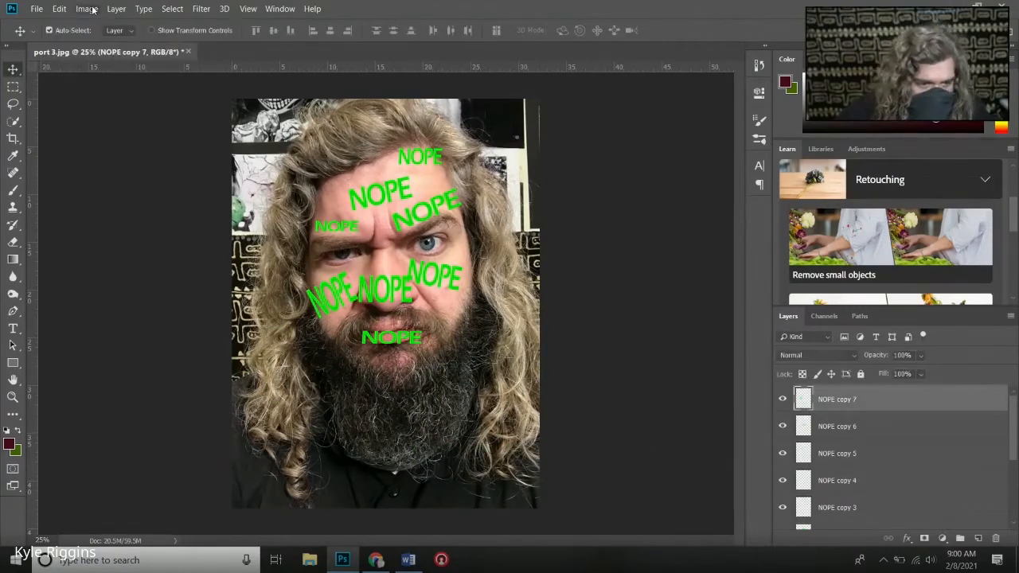
click(59, 9)
mouse_move(80, 281)
click(239, 356)
key(ctrl+plus)
key(ctrl+plus)
key(ctrl+plus)
drag(172, 259, 206, 212)
drag(311, 259, 278, 237)
key(Return)
- Warp NOPE copy 6 so its letters arch over the bridge and curve around the nose
click(837, 427)
click(59, 9)
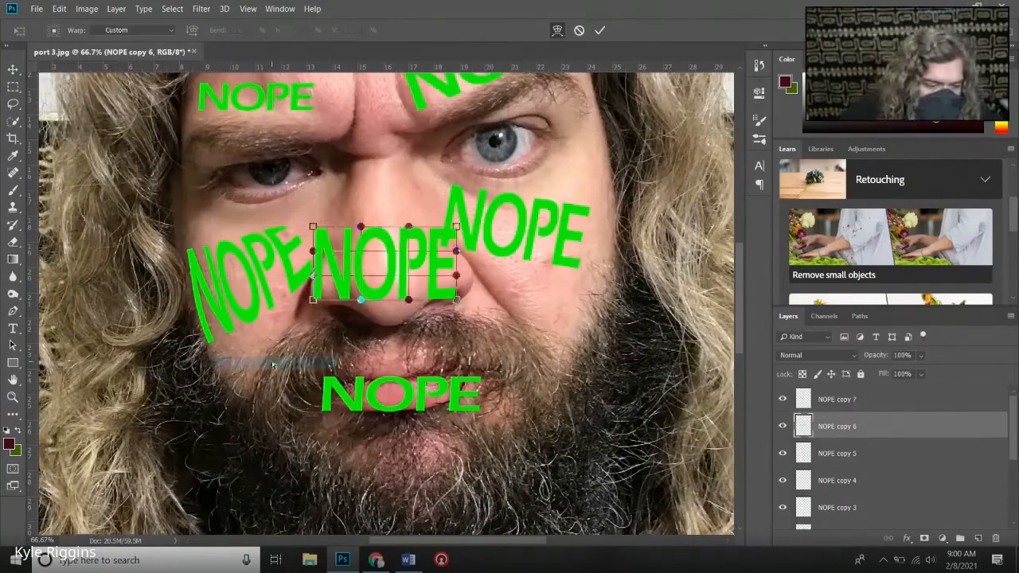
drag(455, 276, 478, 275)
drag(359, 226, 353, 204)
key(Return)
- Warp NOPE copy 5 into a wave that follows the brow ridge above the left-hand eye
click(837, 454)
click(87, 9)
click(233, 362)
mouse_move(314, 111)
mouse_down()
mouse_move(317, 123)
mouse_move(321, 114)
mouse_up()
scroll(314, 120, up, 1)
key(Return)
- Warp NOPE copy 4 to follow the curve of the lips, lifting its right end
click(837, 481)
click(59, 9)
mouse_move(78, 284)
click(233, 362)
drag(481, 443, 480, 430)
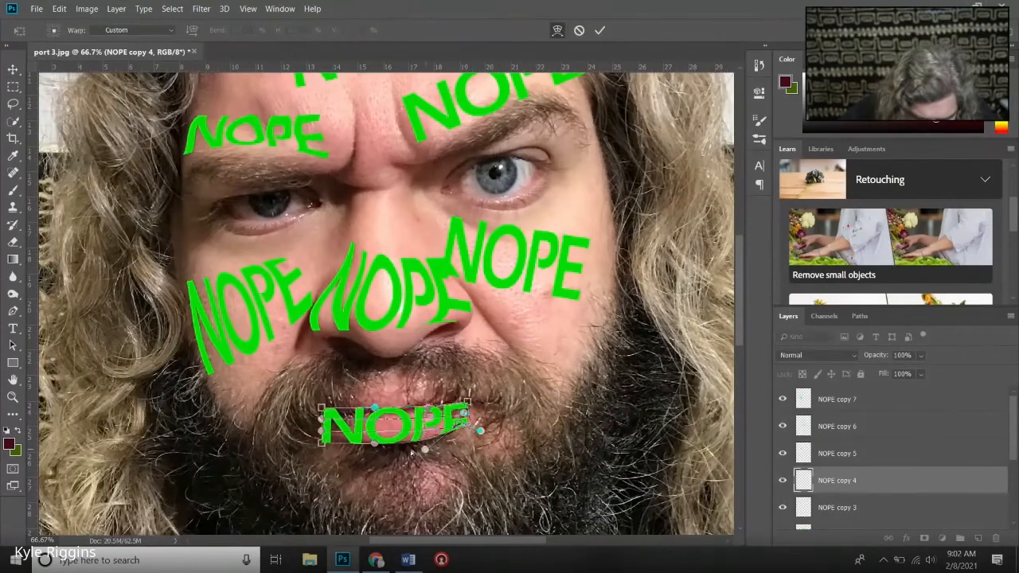
key(Return)
- Warp NOPE copy 3 into an arch along the hairline, pulling its lower left corner outward
click(837, 508)
click(59, 9)
click(233, 362)
scroll(478, 239, up, 8)
drag(536, 101, 540, 160)
drag(419, 145, 400, 149)
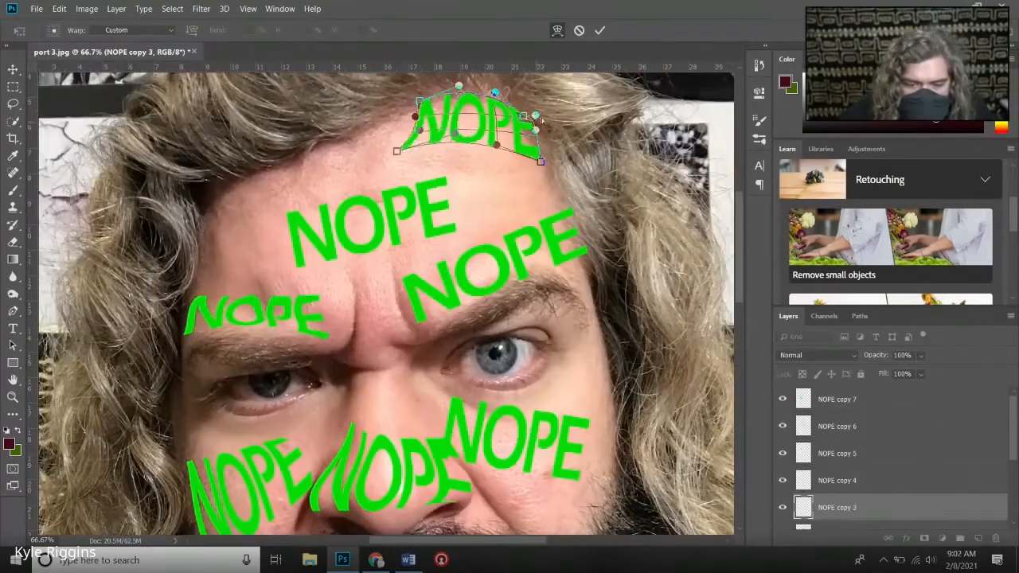
click(599, 31)
- Warp NOPE copy 2 with a slight bend to match the middle of the forehead
scroll(837, 478, down, 2)
click(837, 481)
click(59, 9)
click(233, 362)
drag(375, 191, 375, 208)
click(600, 30)
- Warp NOPE copy so its letters curve along the right-hand eyebrow
click(836, 508)
click(59, 9)
mouse_move(78, 284)
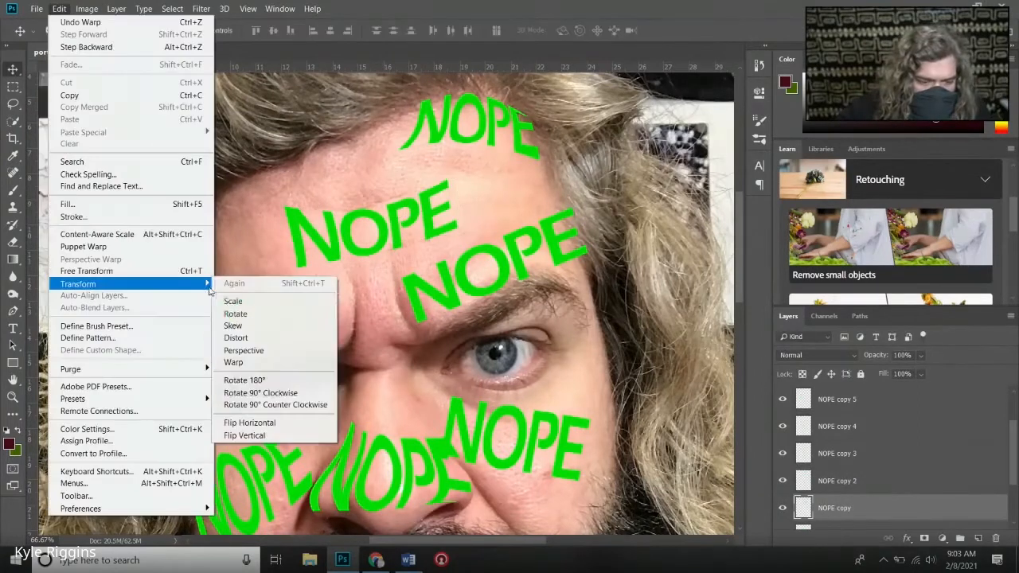
click(234, 362)
drag(588, 210, 564, 193)
drag(403, 322, 394, 328)
click(600, 31)
- Warp the NOPE on the right-hand cheek so the E grows taller toward the edge of the face
click(837, 461)
click(59, 9)
click(233, 363)
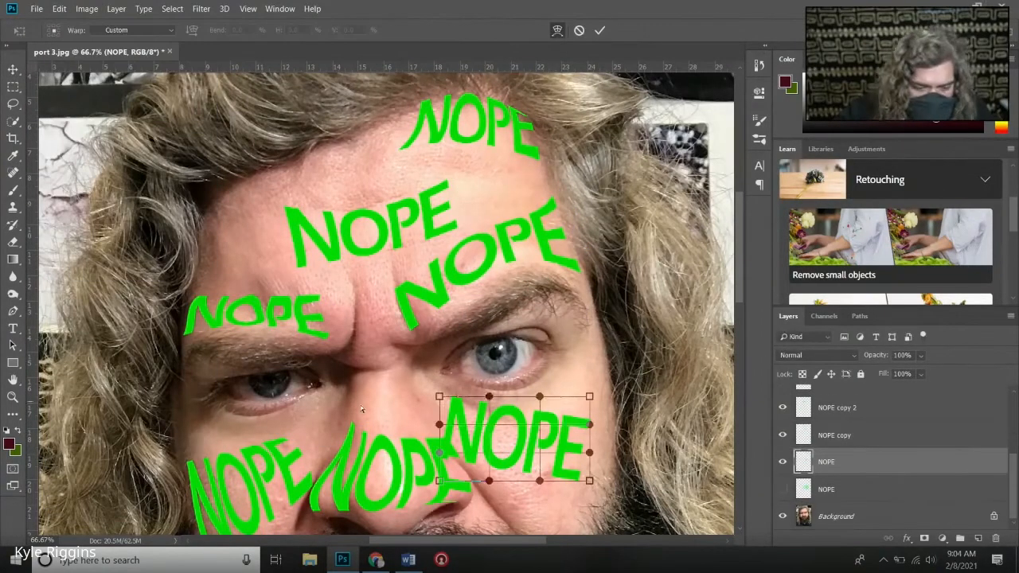
drag(589, 398, 584, 357)
drag(439, 397, 433, 394)
click(12, 397)
right_click(159, 388)
click(179, 396)
- Merge all the visible warped NOPE layers into one layer, leaving the hidden NOPE layer separate
scroll(892, 454, up, 5)
click(837, 398)
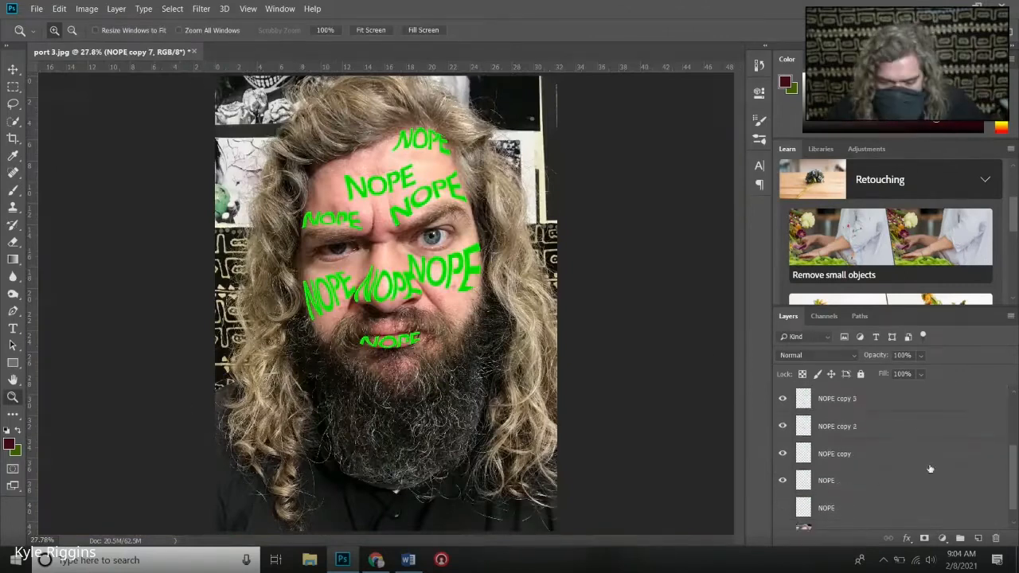
shift+click(837, 480)
key(ctrl+e)
- Start a green Control text across the eyes of the portrait
click(12, 328)
click(388, 248)
text(CO)
- Switch to the Google Meet chat in Chrome and send the student a reply saying "let me check"
click(376, 560)
click(865, 429)
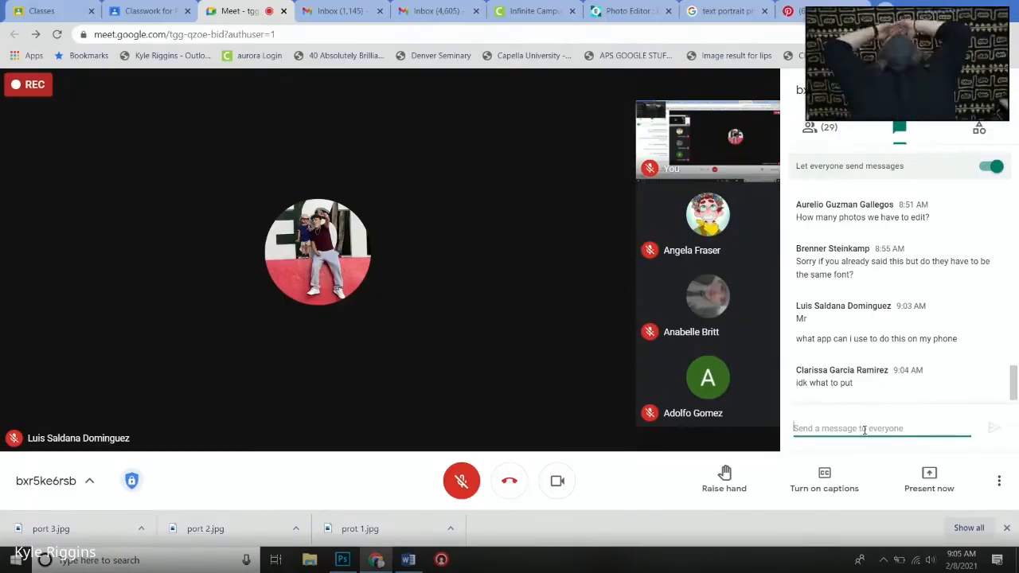
text(luis let me check)
key(Return)
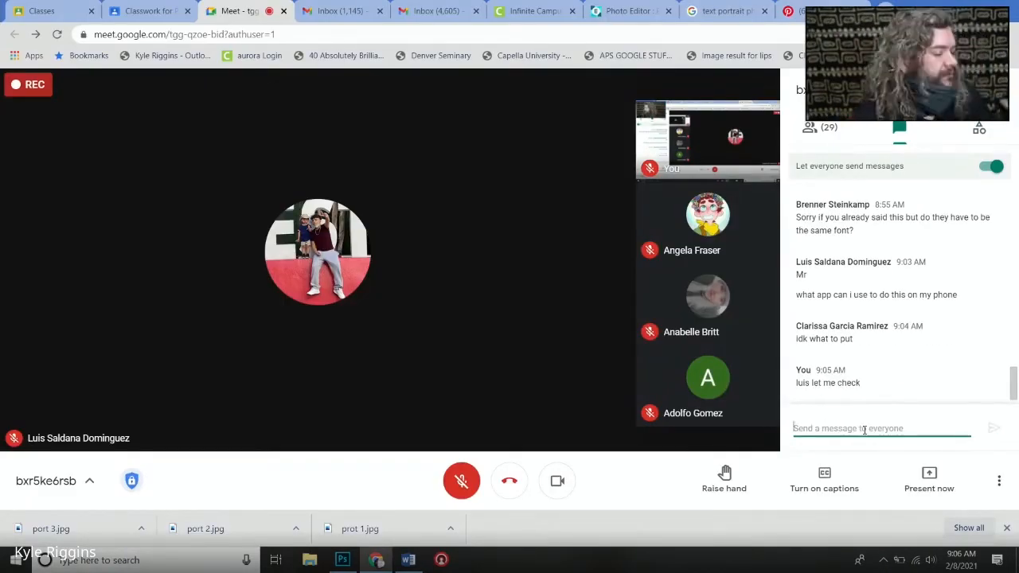
- Glance at the Pixlr editor and return to Photoshop to commit the Control text and hide its layer
click(629, 11)
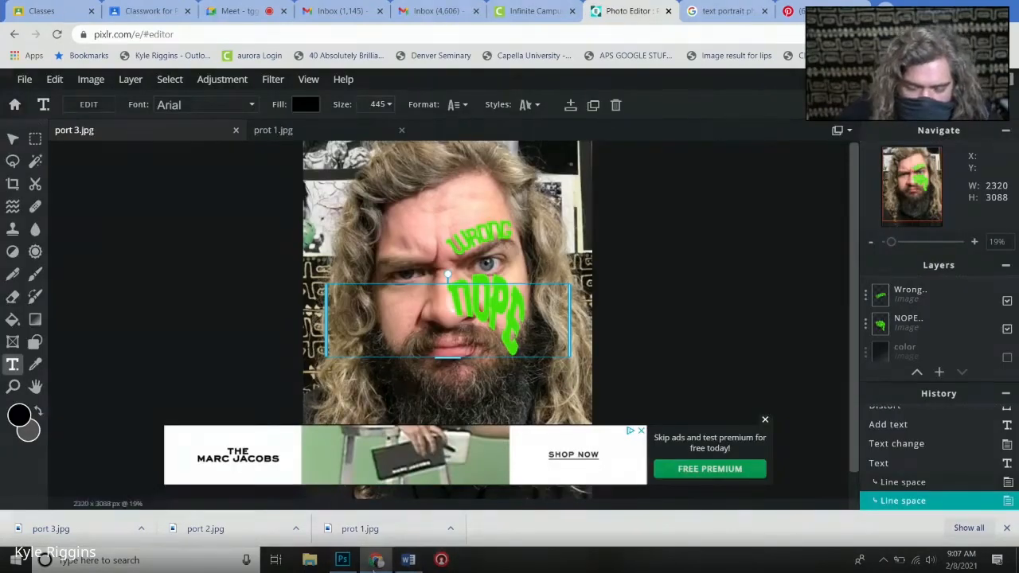
click(343, 560)
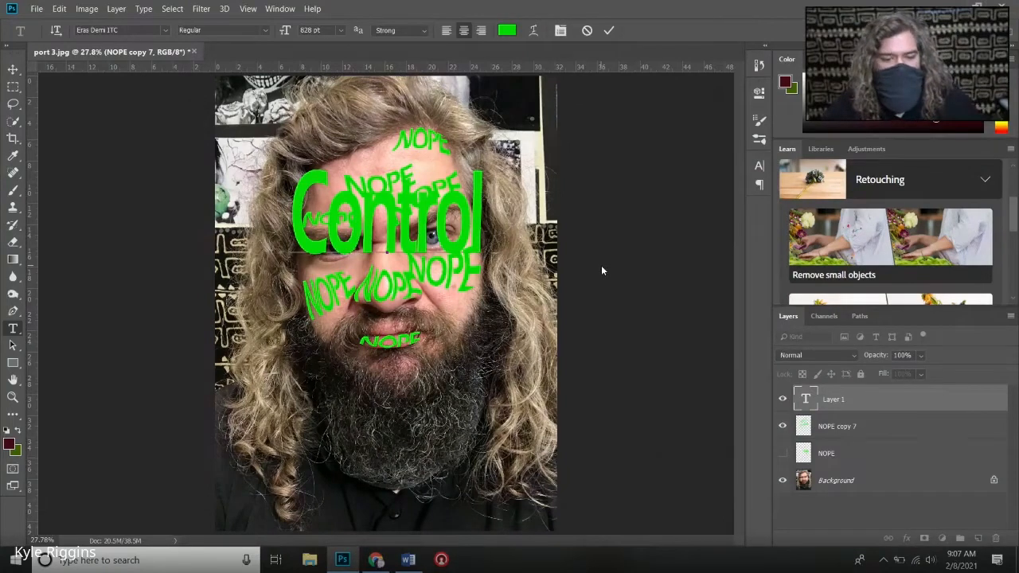
click(609, 30)
click(783, 399)
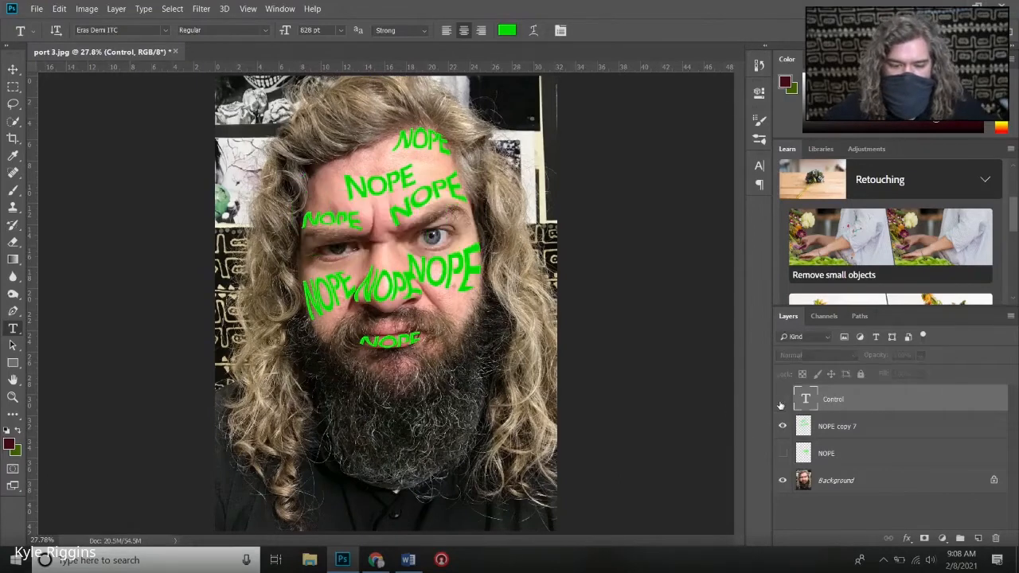
- Toggle the merged NOPE layer off and on repeatedly to compare the portrait with and without the lettering
click(783, 427)
click(783, 426)
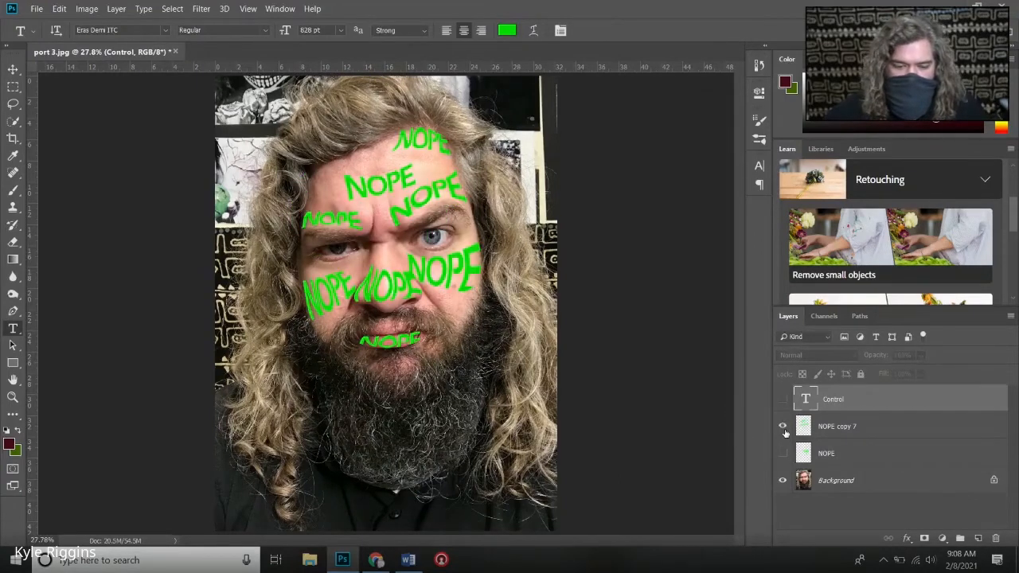
click(784, 428)
click(784, 429)
click(783, 428)
click(783, 427)
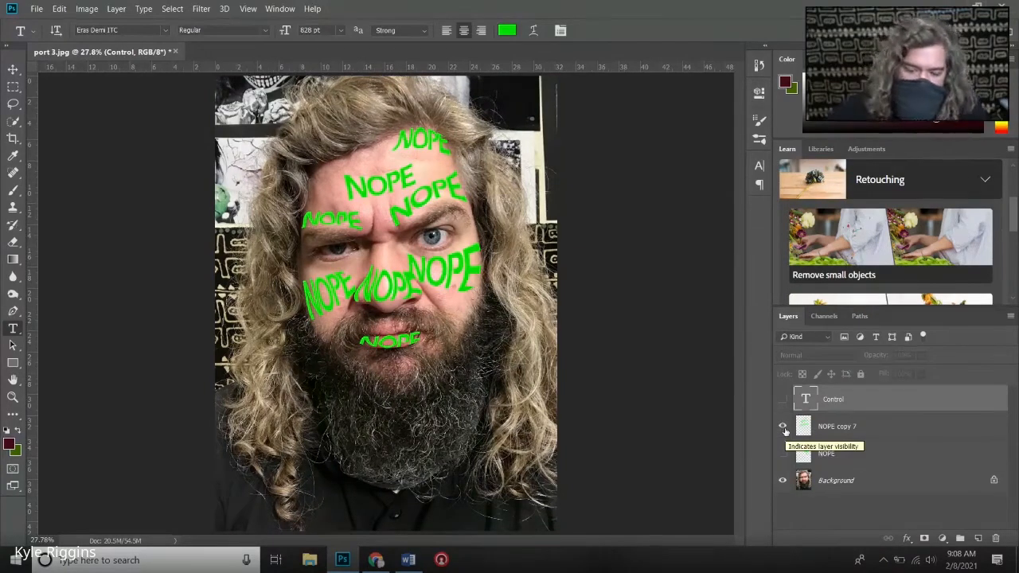
click(784, 428)
click(784, 428)
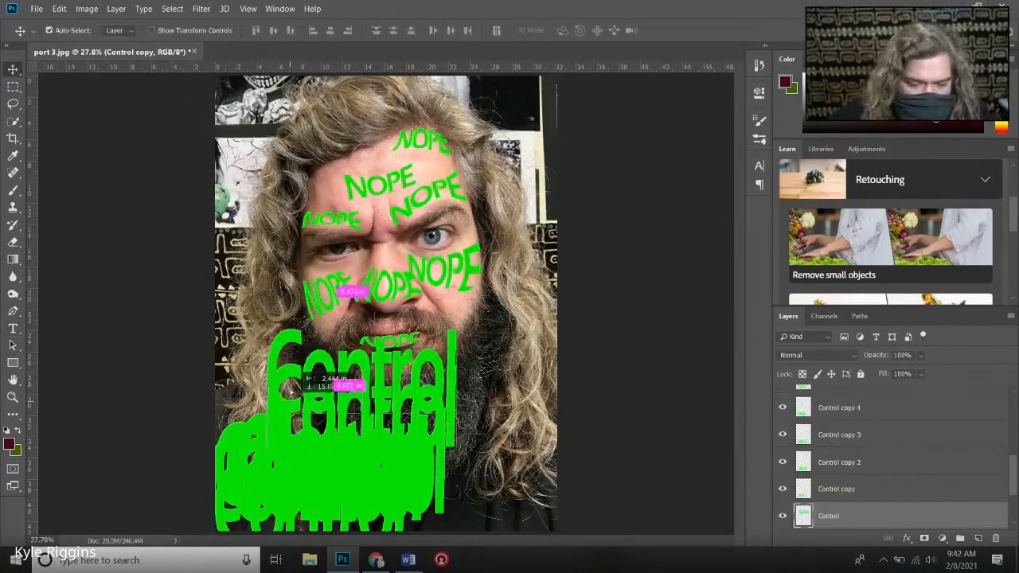
- Move the bottommost Control lettering layer onto the right-hand eye and scale it down to 21.15%
drag(342, 366, 397, 263)
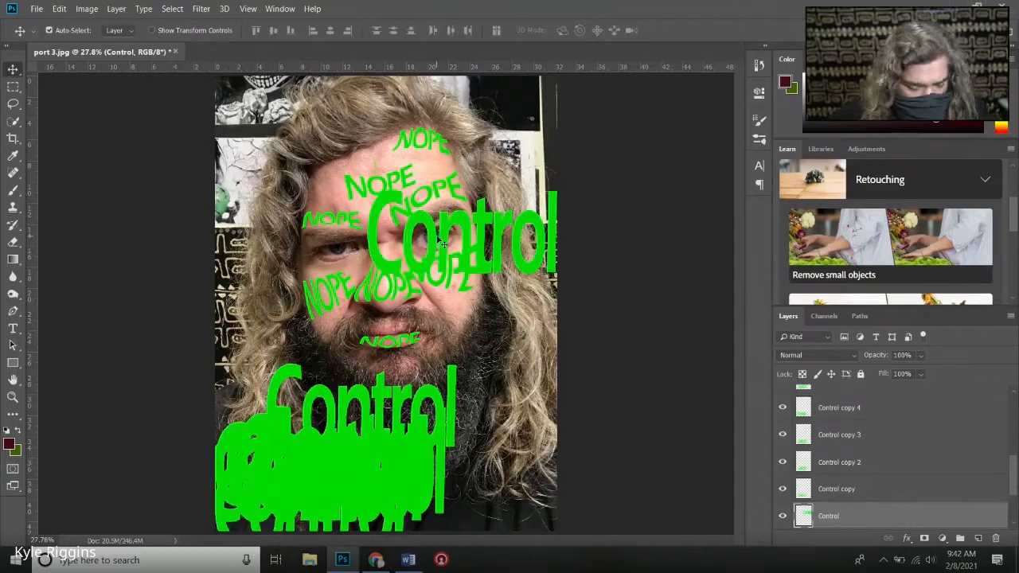
key(ctrl)
key(ctrl+plus)
key(ctrl+plus)
key(ctrl+plus)
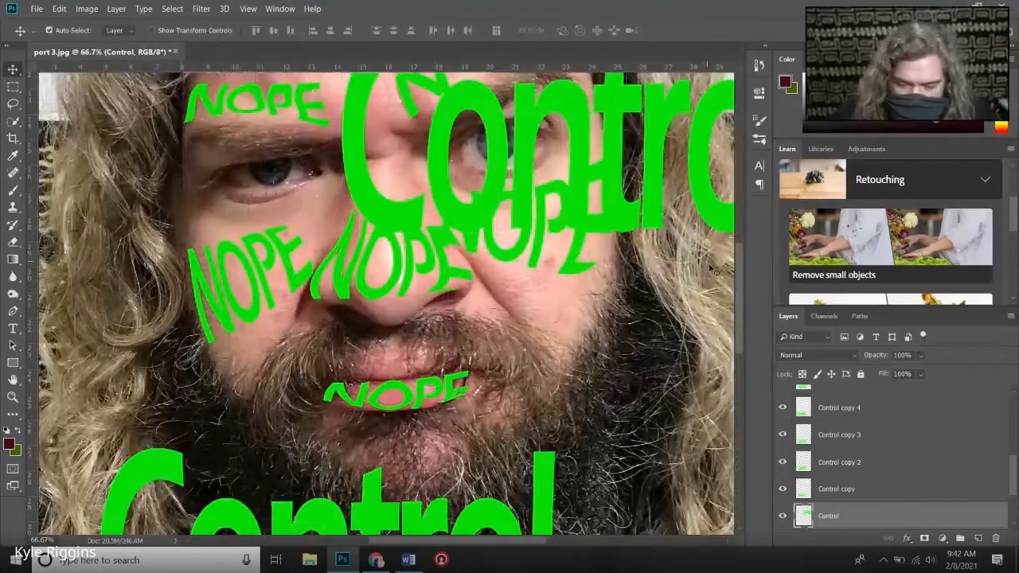
drag(740, 280, 746, 237)
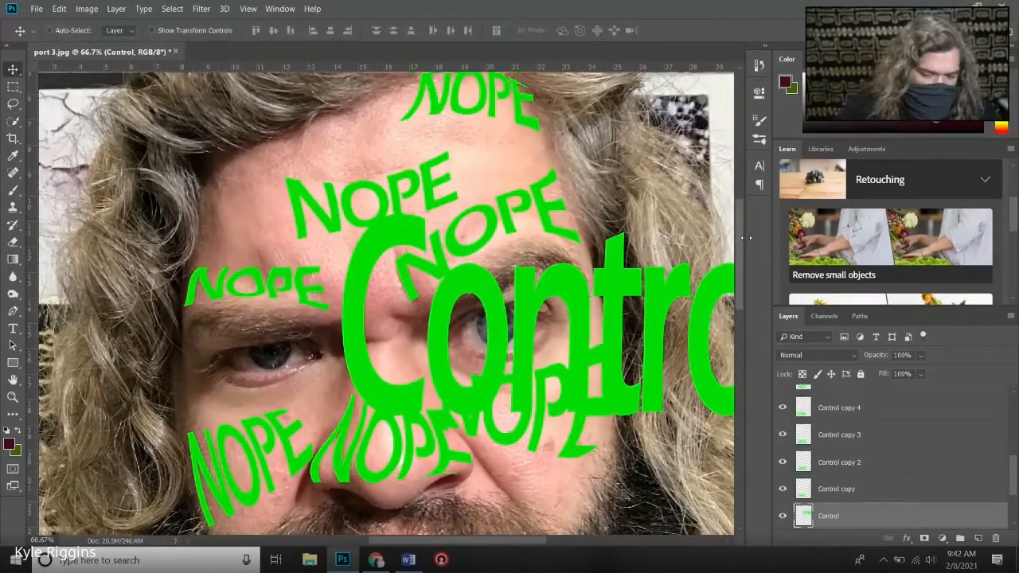
key(ctrl+t)
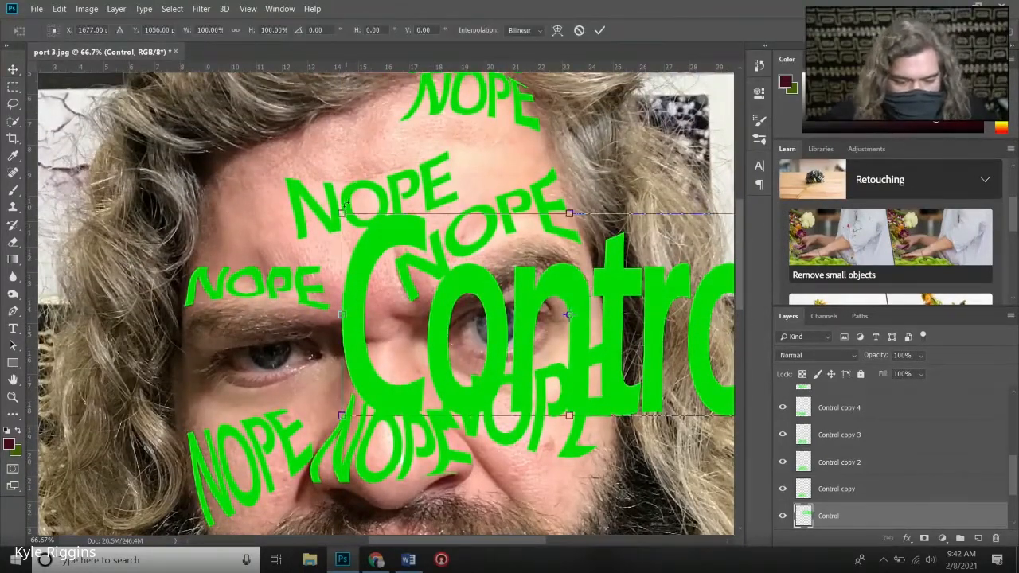
drag(341, 213, 638, 346)
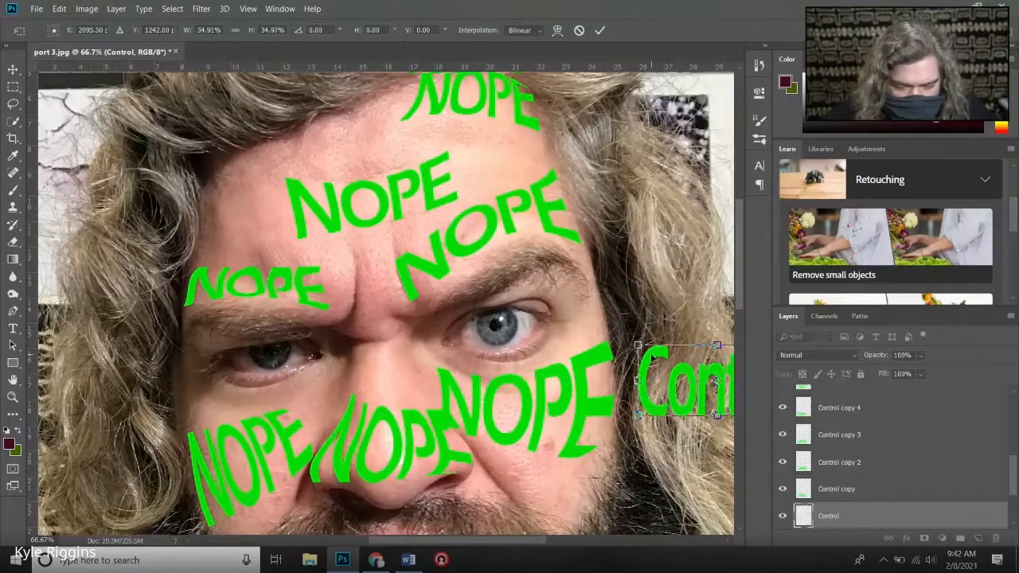
drag(715, 382, 521, 342)
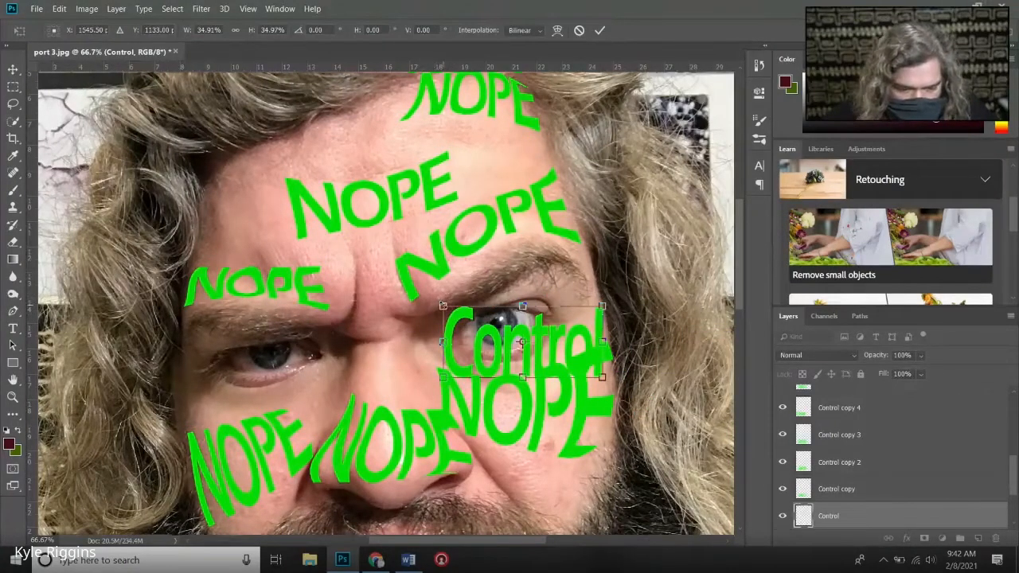
drag(443, 306, 491, 320)
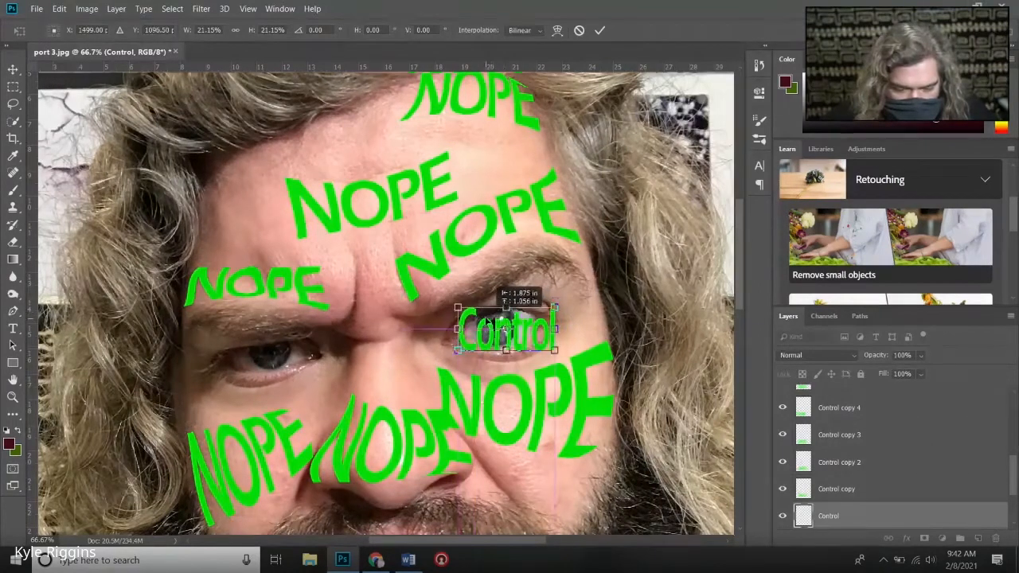
click(600, 31)
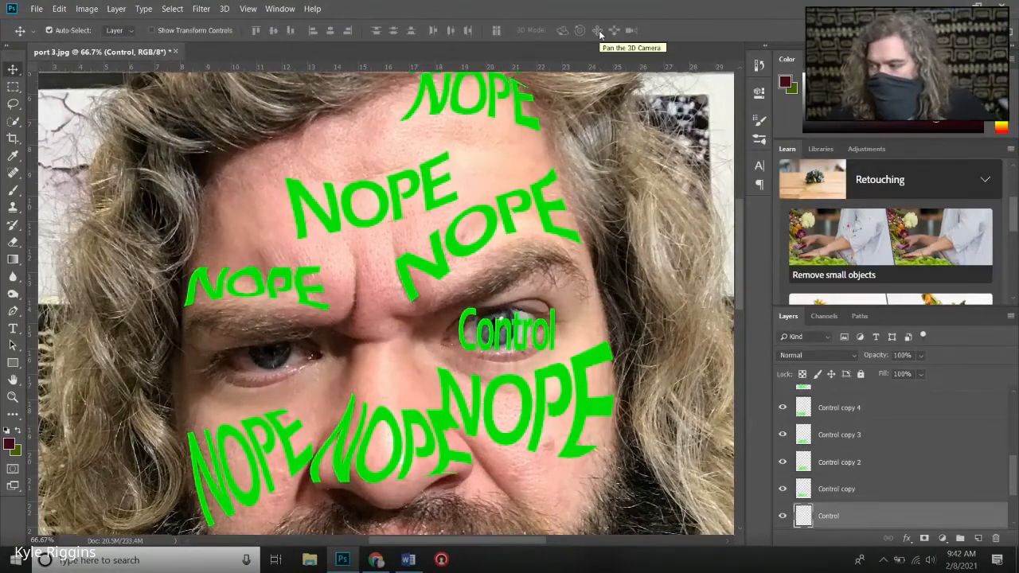
- Create a new layer named "fill color" directly above the Background layer
scroll(889, 442, down, 2)
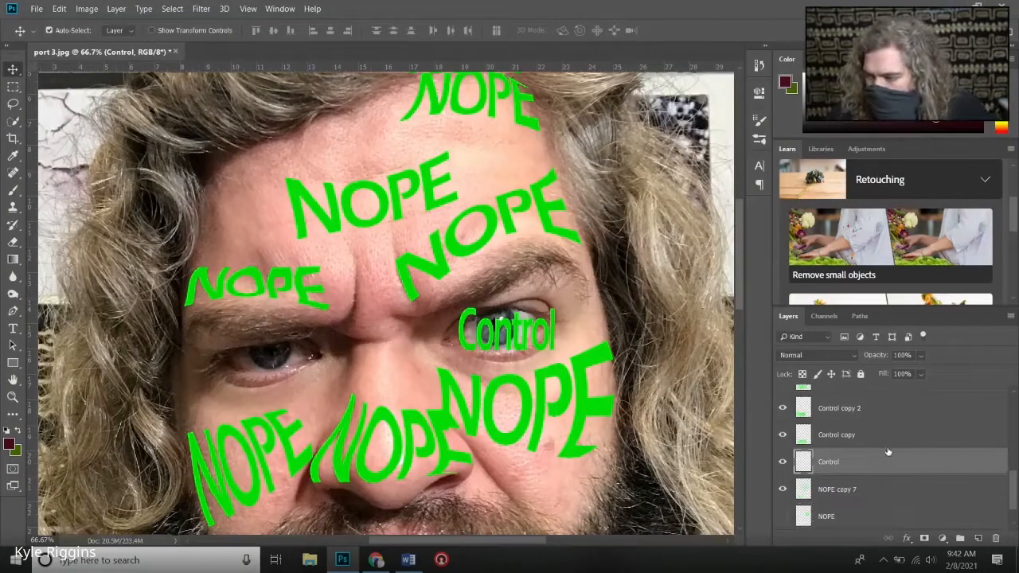
scroll(889, 453, down, 1)
click(845, 517)
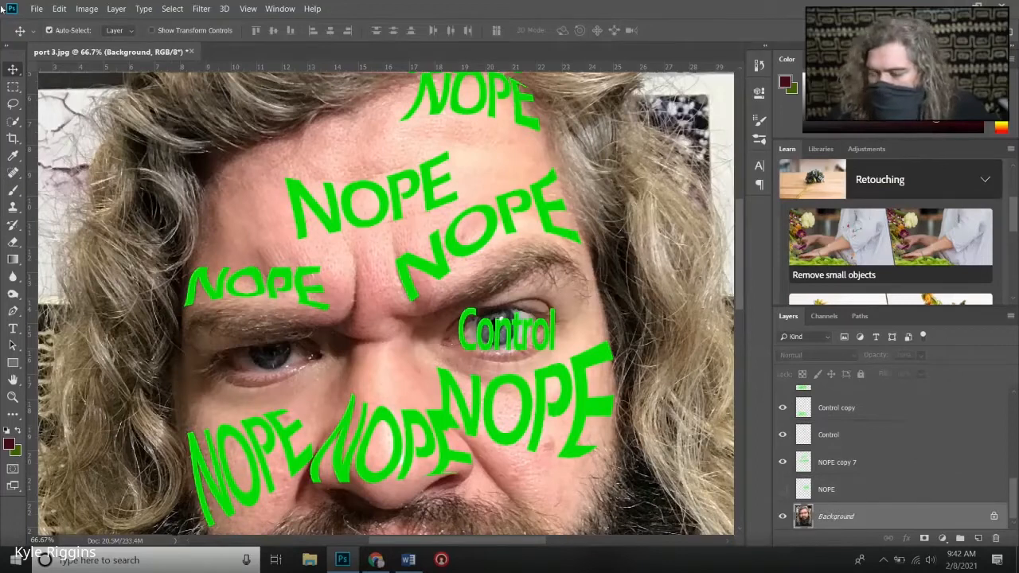
click(116, 9)
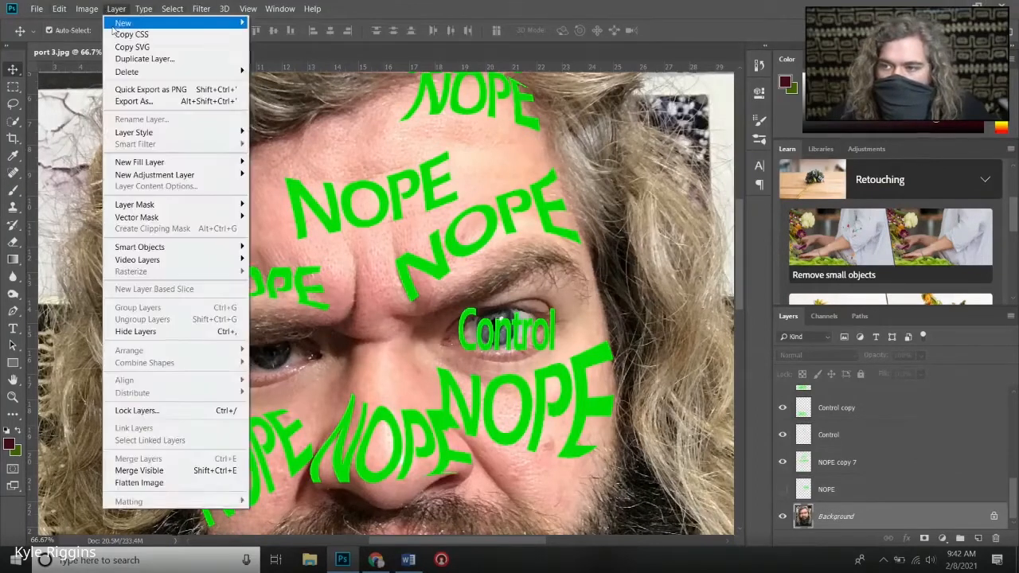
mouse_move(201, 27)
click(270, 22)
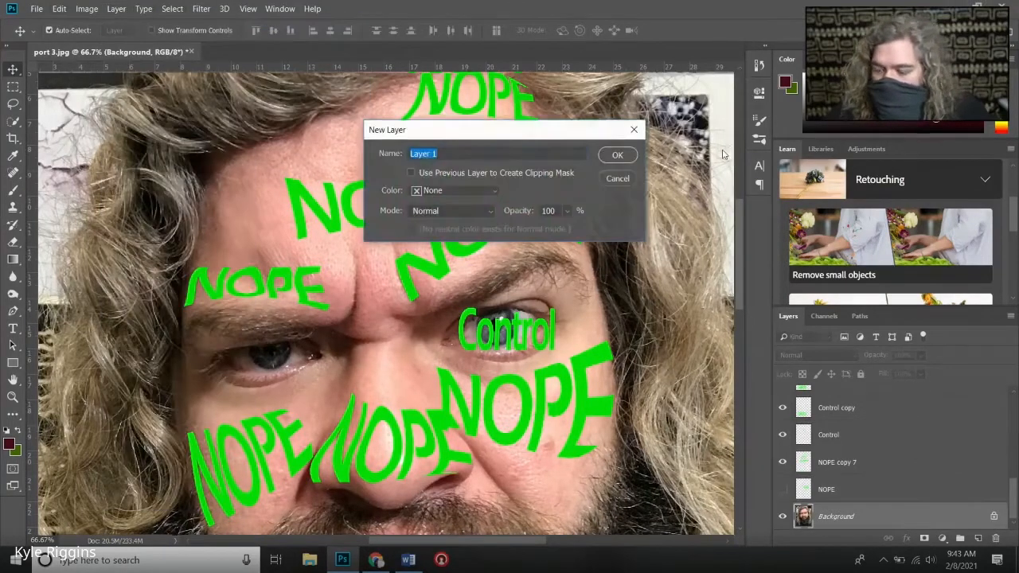
text(fil color)
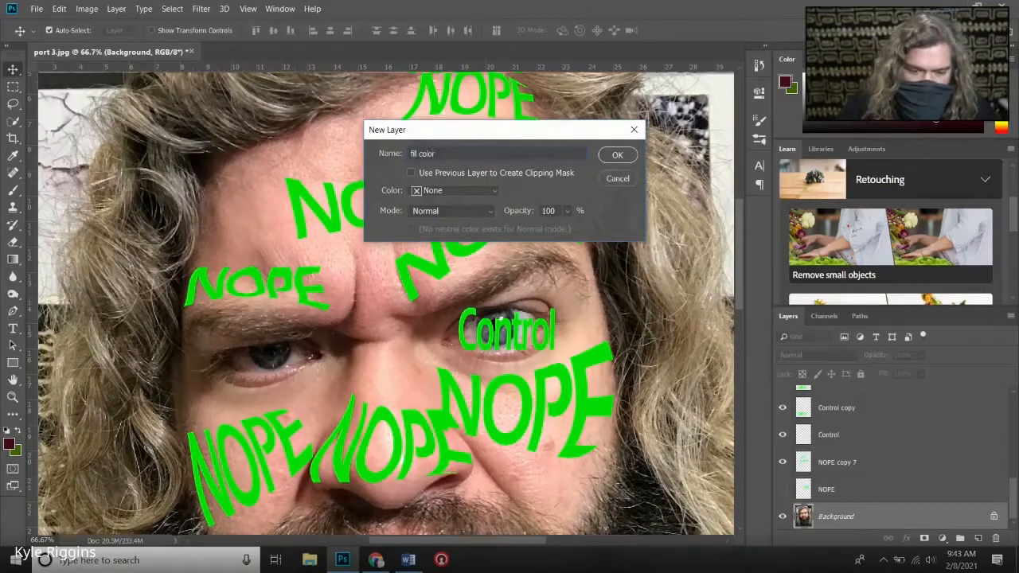
key(Return)
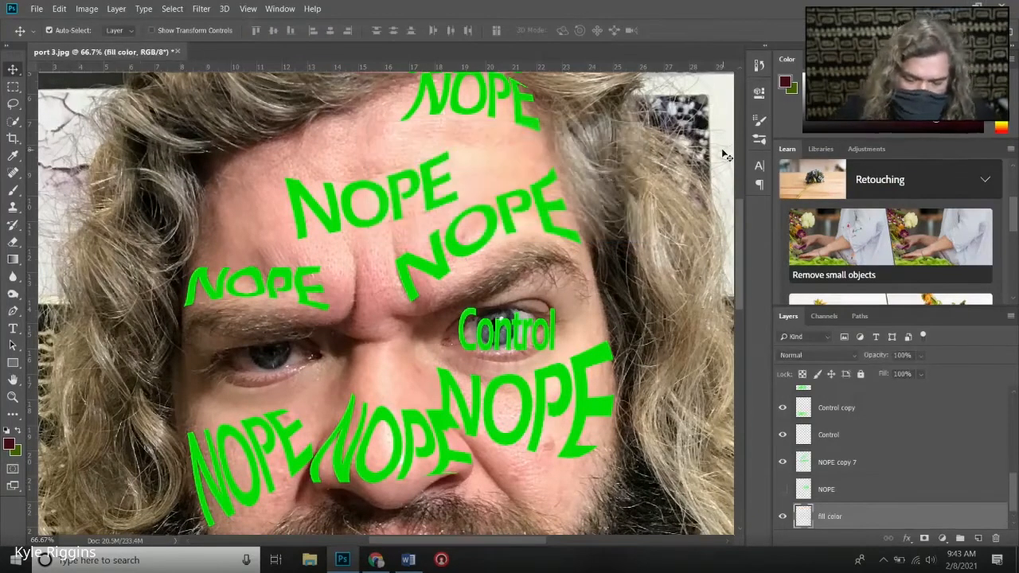
- Fill the "fill color" layer with the dark maroon foreground color #3d1019 using the Paint Bucket
click(9, 444)
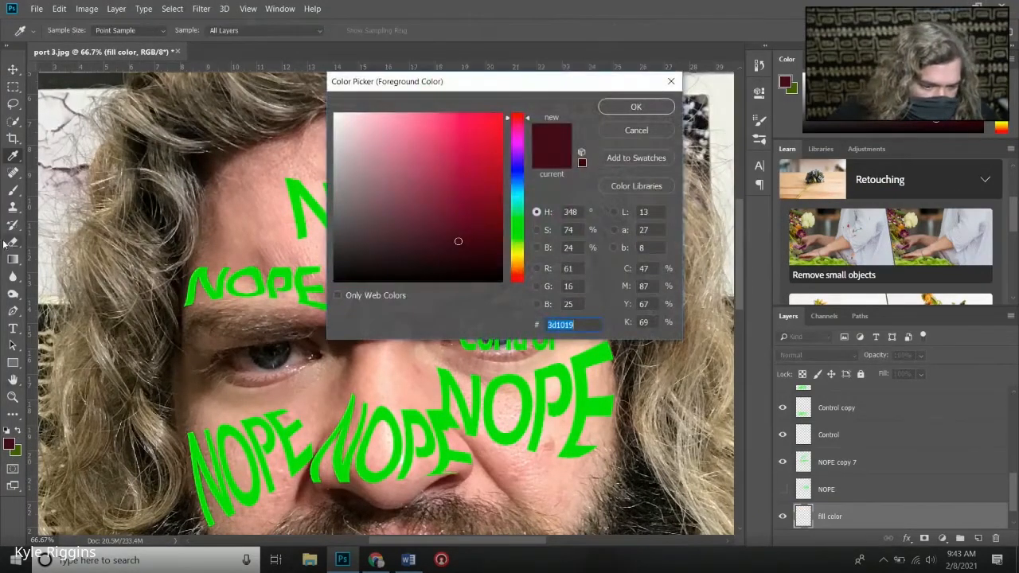
click(634, 106)
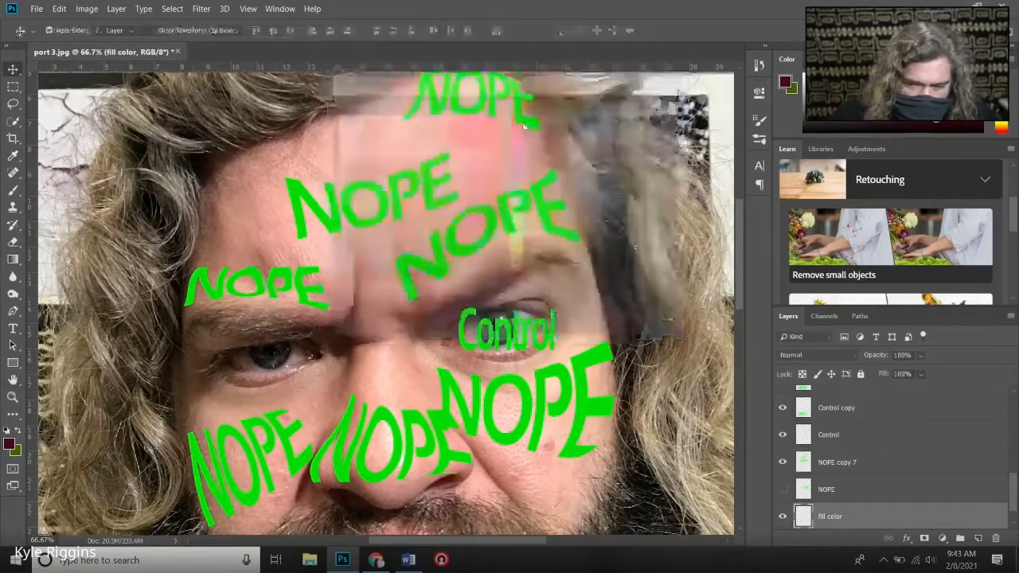
key(v)
click(16, 260)
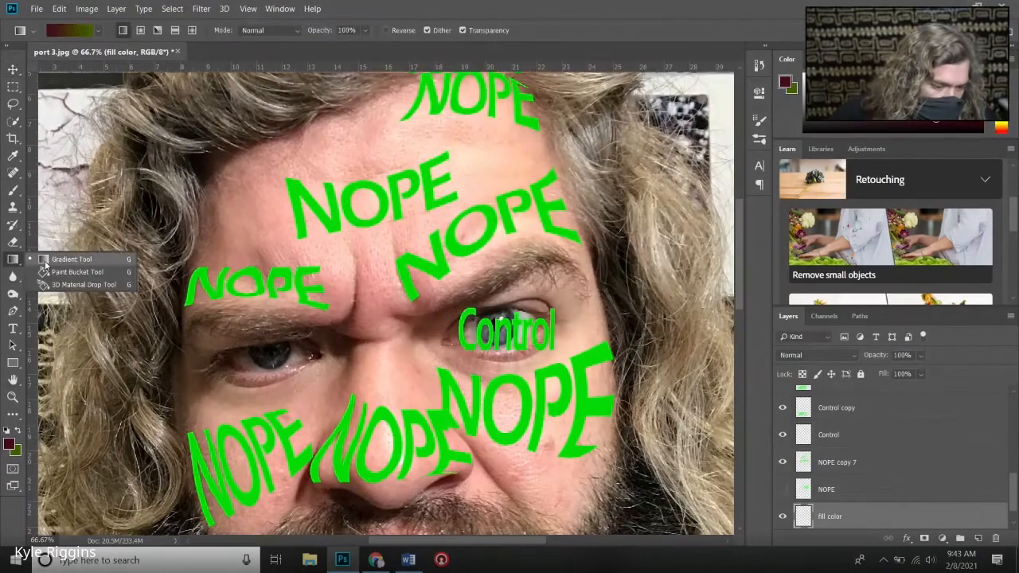
click(76, 272)
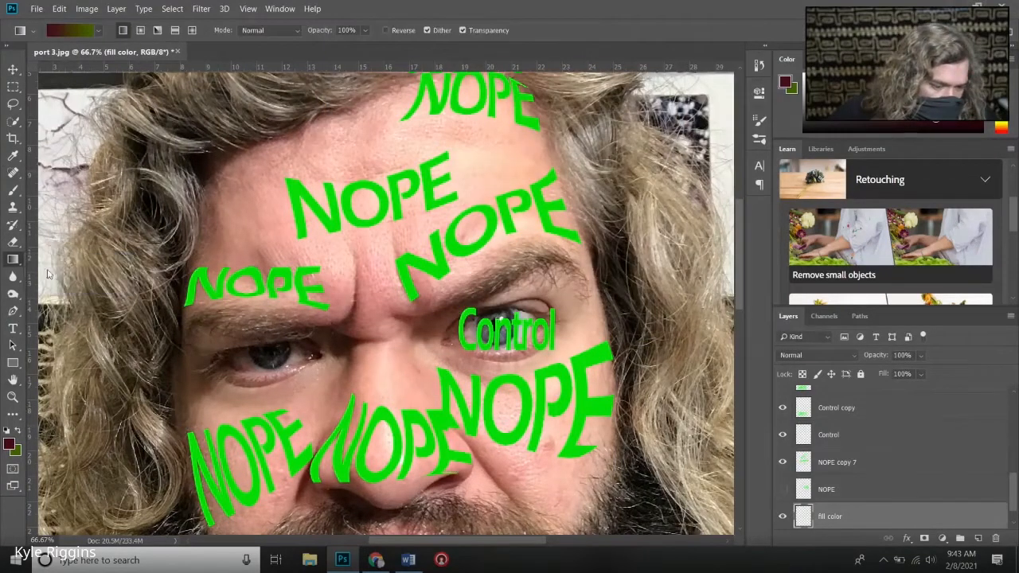
click(677, 317)
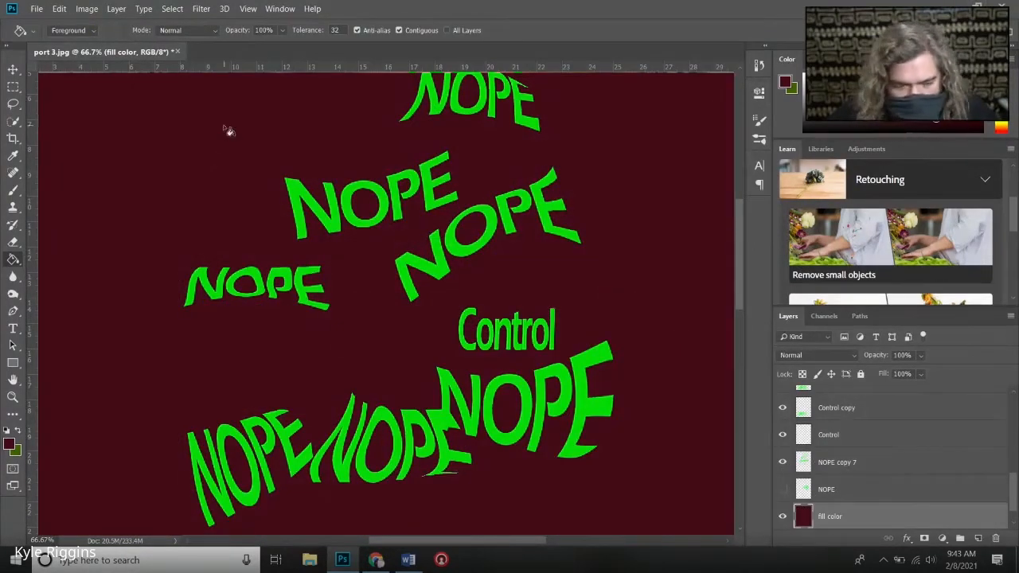
- Sample the bright green of the NOPE lettering as the foreground color
click(14, 125)
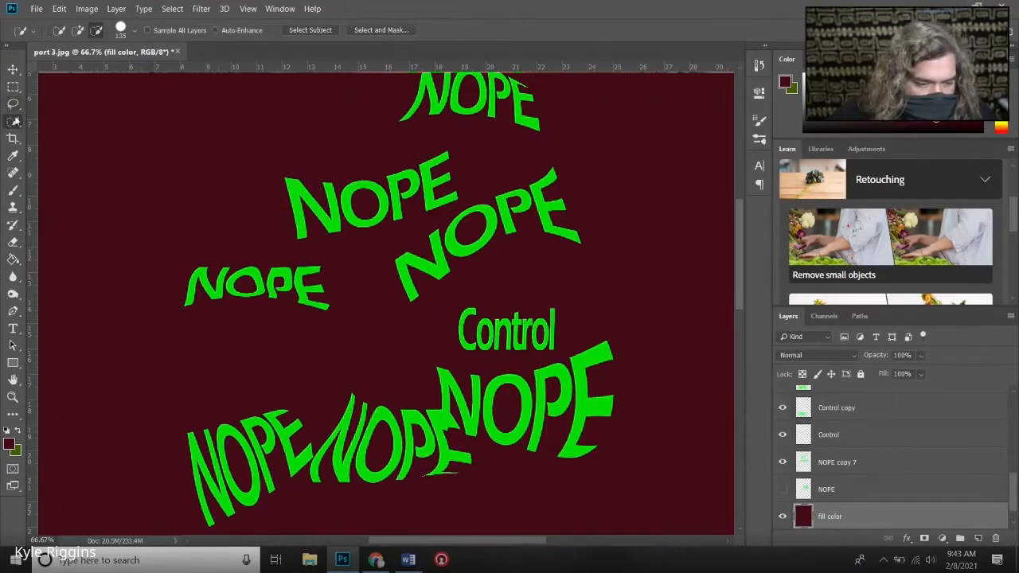
click(11, 155)
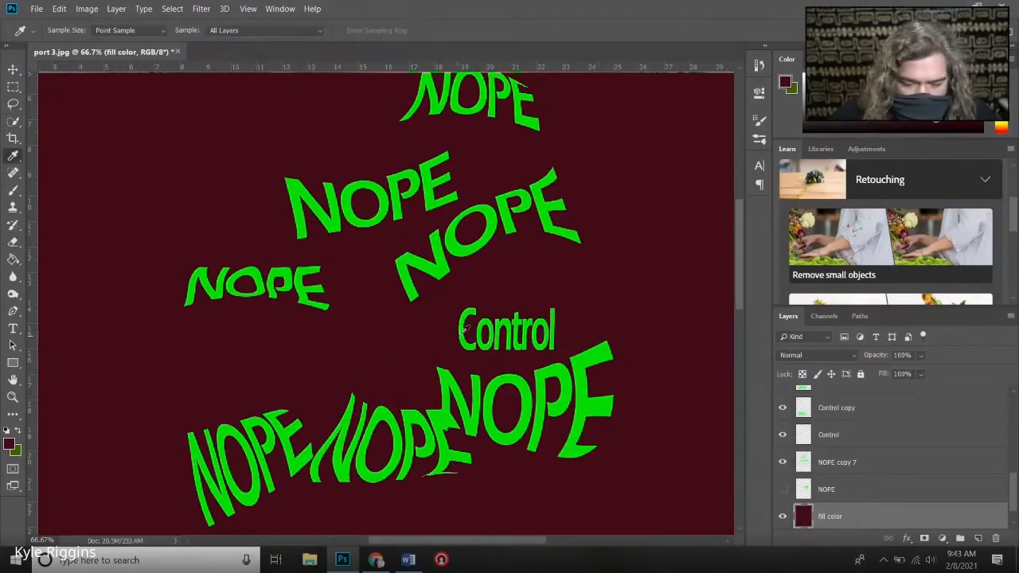
click(327, 215)
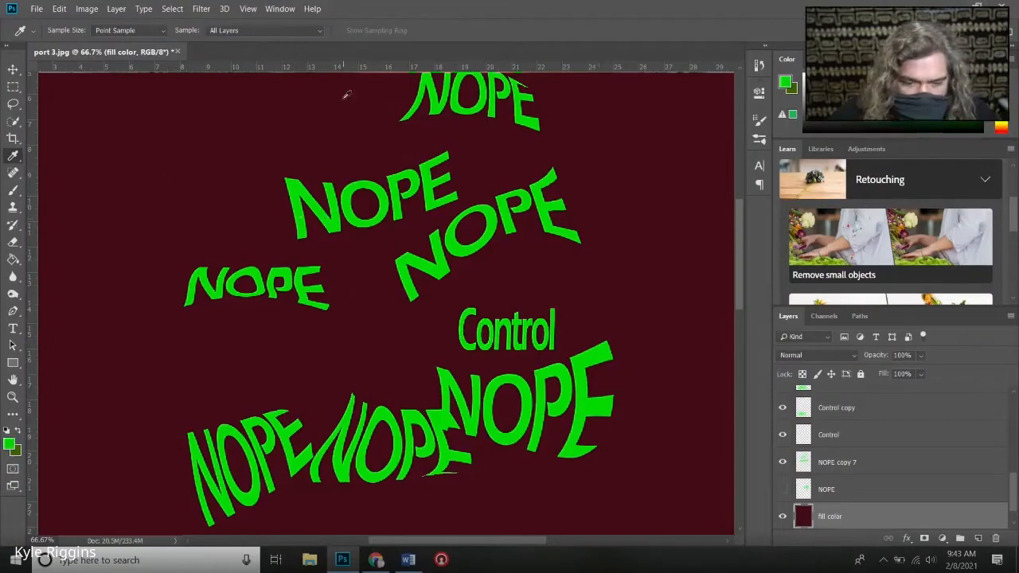
- Try to select the green lettering on the NOPE copy 7 layer with Color Range at a higher fuzziness
click(172, 9)
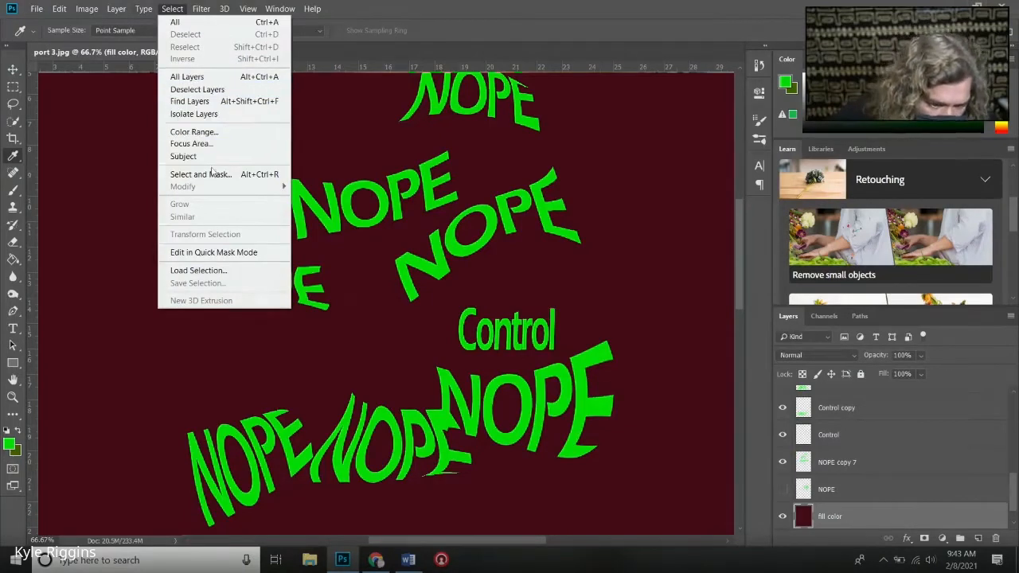
click(193, 131)
click(609, 100)
click(867, 457)
click(172, 9)
click(207, 131)
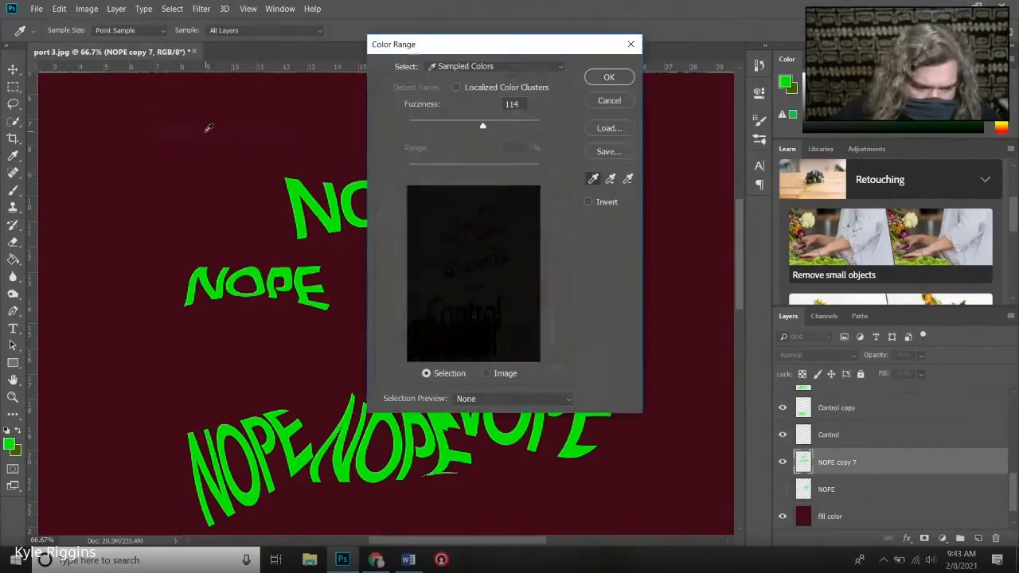
drag(482, 126, 541, 126)
click(610, 78)
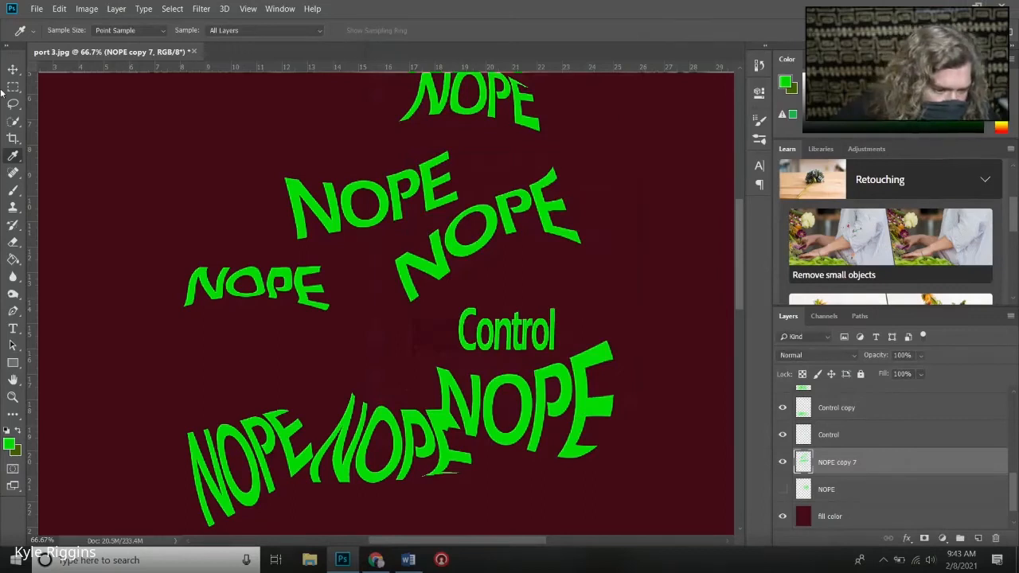
- Select the letters of the NOPE words across the cheeks and nose on the NOPE copy 7 layer with the Magic Wand
click(15, 122)
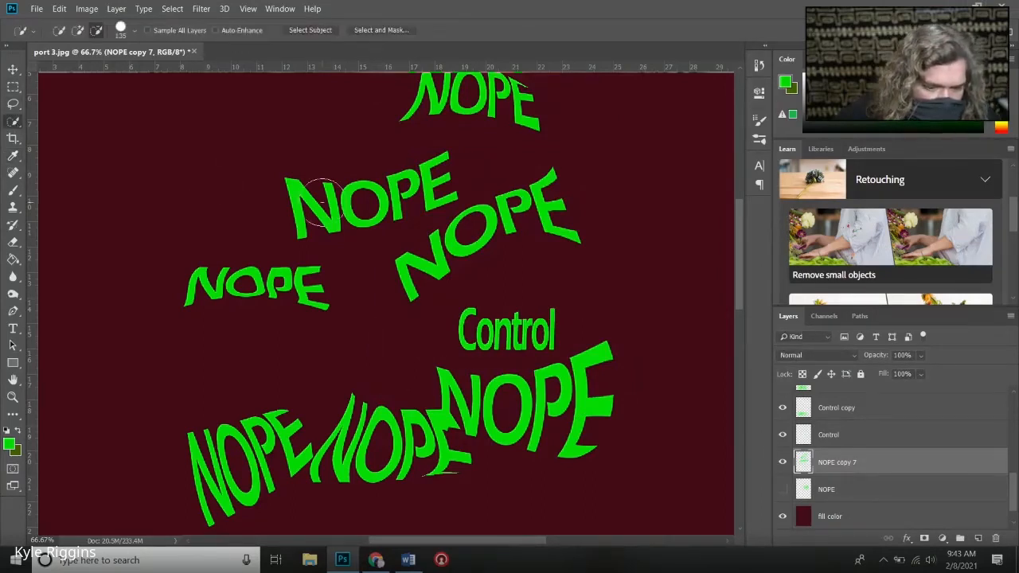
right_click(14, 122)
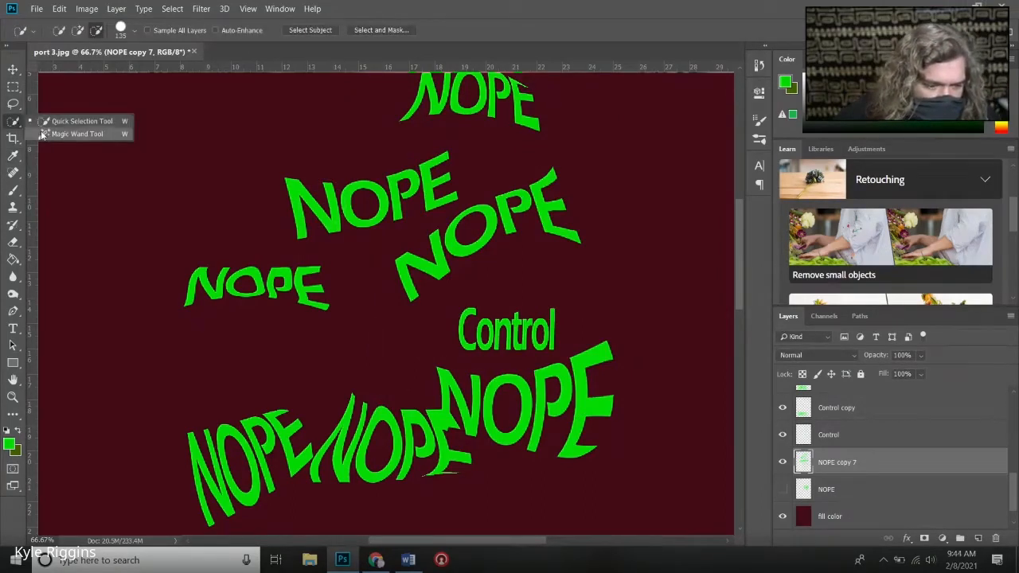
click(41, 134)
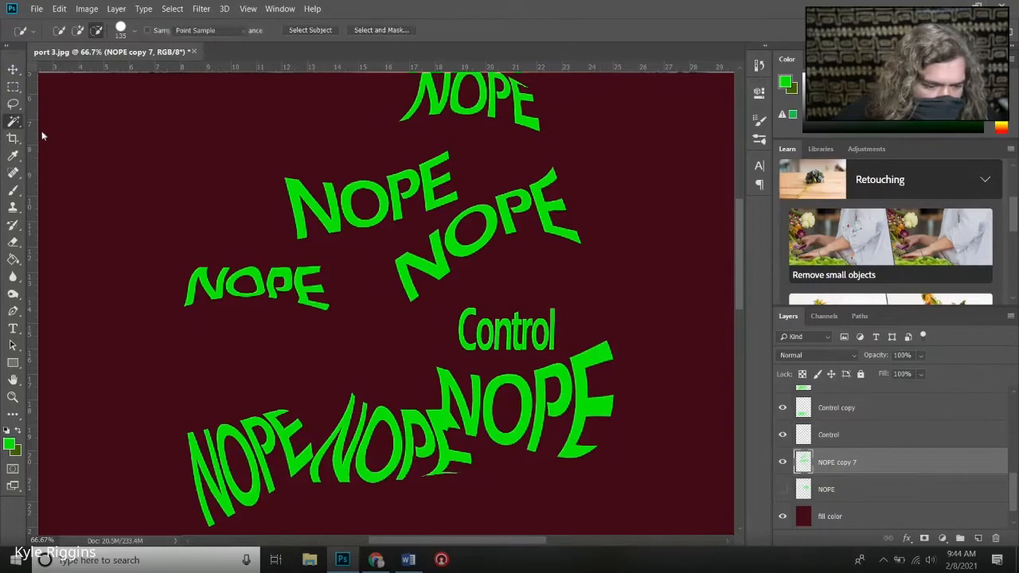
ctrl+click(501, 330)
scroll(446, 342, down, 3)
ctrl+click(254, 341)
click(253, 341)
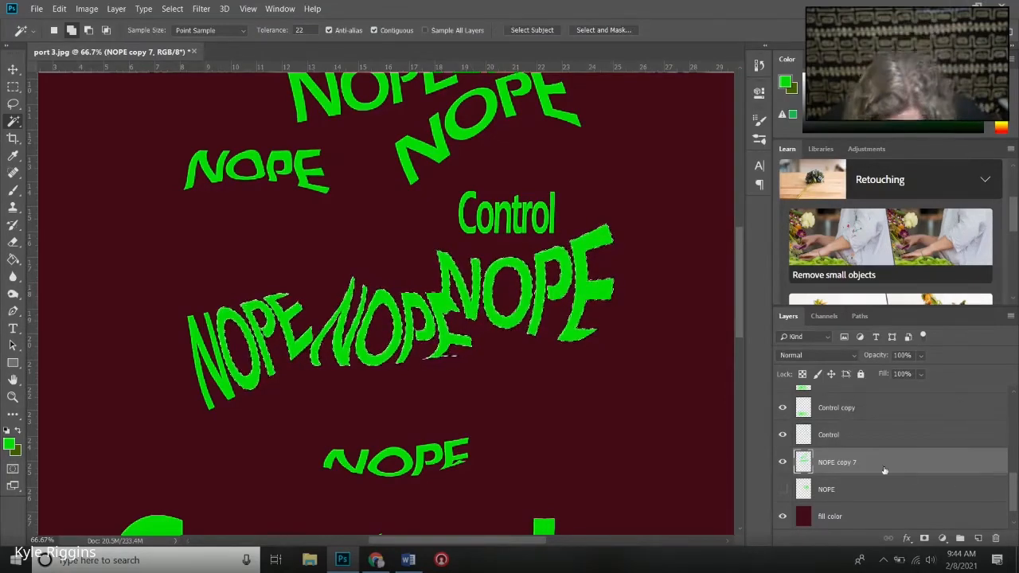
- Identify the Control layer by toggling its visibility, and add its letters over the eye to the selection
click(781, 436)
click(782, 435)
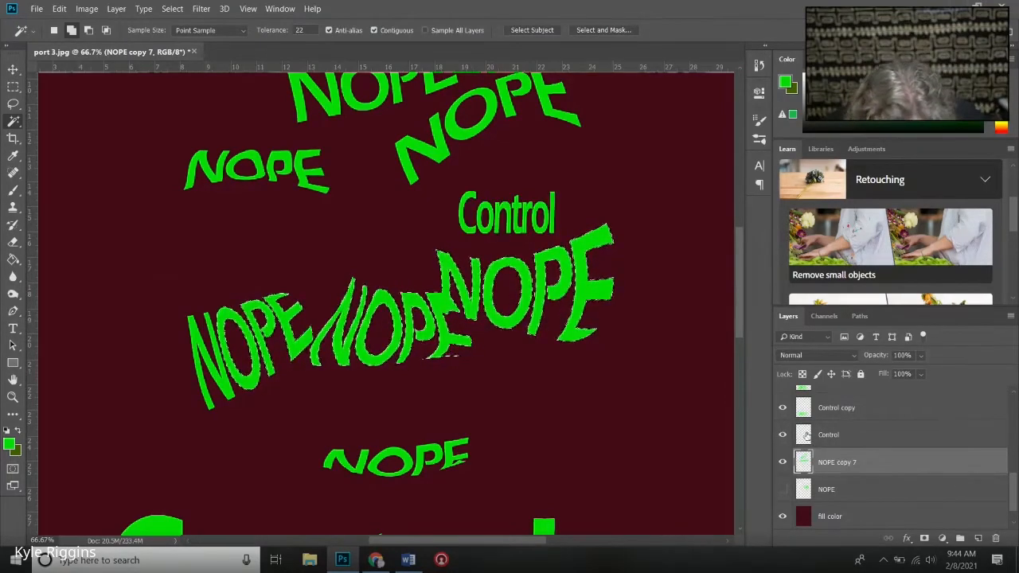
click(821, 435)
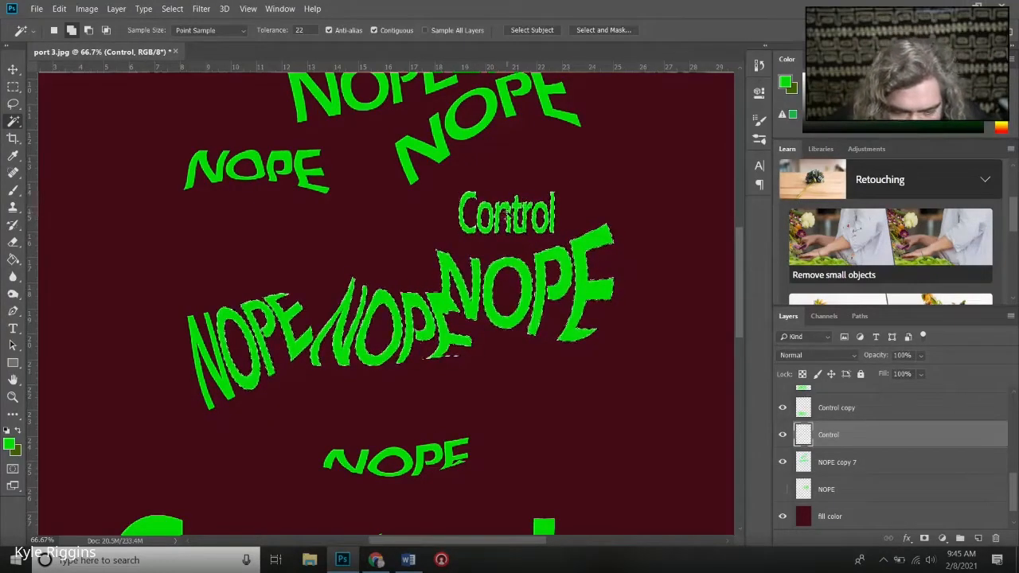
- Hide the Control and NOPE copy 7 layers, delete the selected letter shapes from the "fill color" layer, and deselect
click(783, 435)
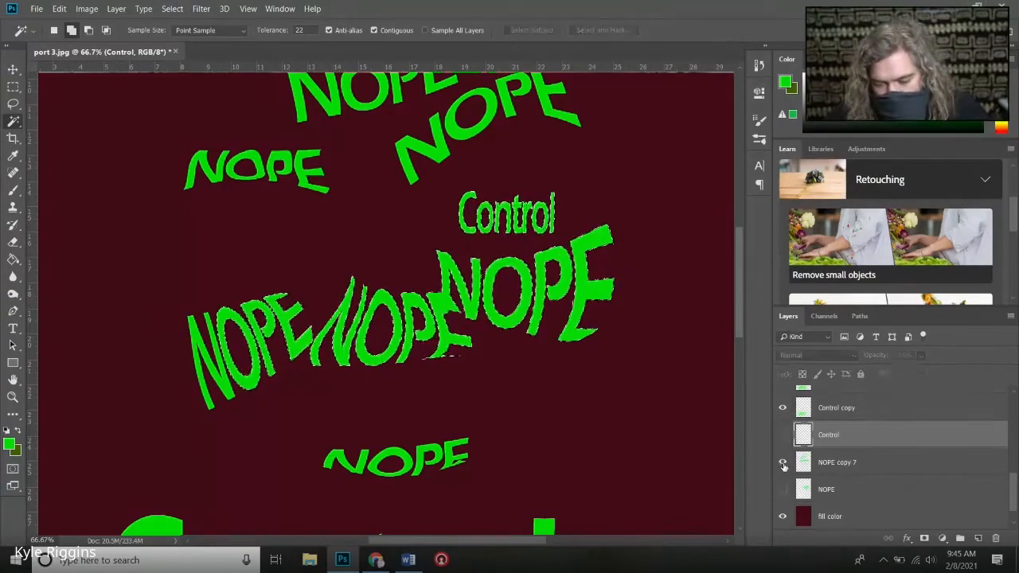
click(783, 461)
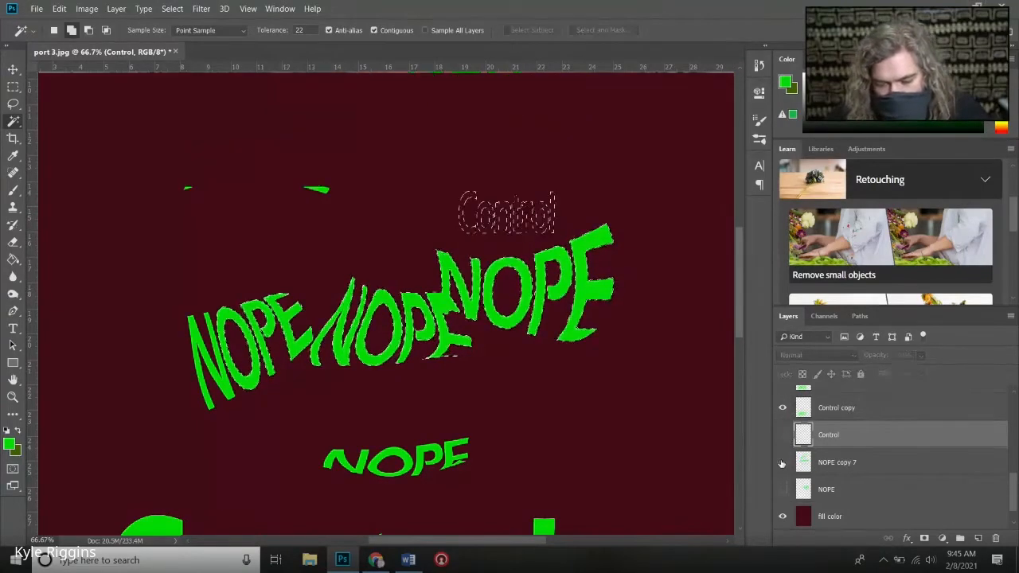
click(861, 519)
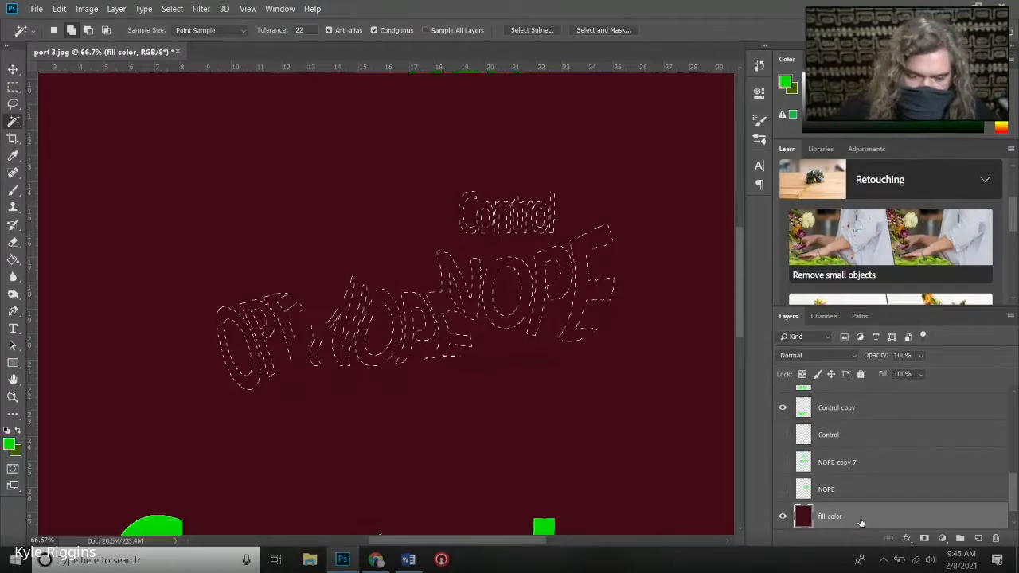
key(Delete)
key(ctrl+d)
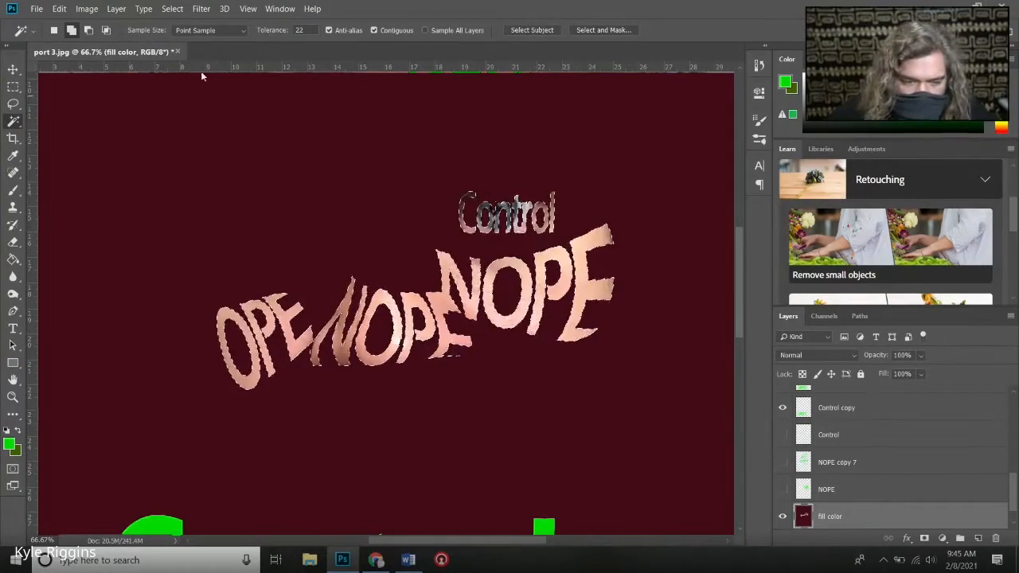
click(172, 9)
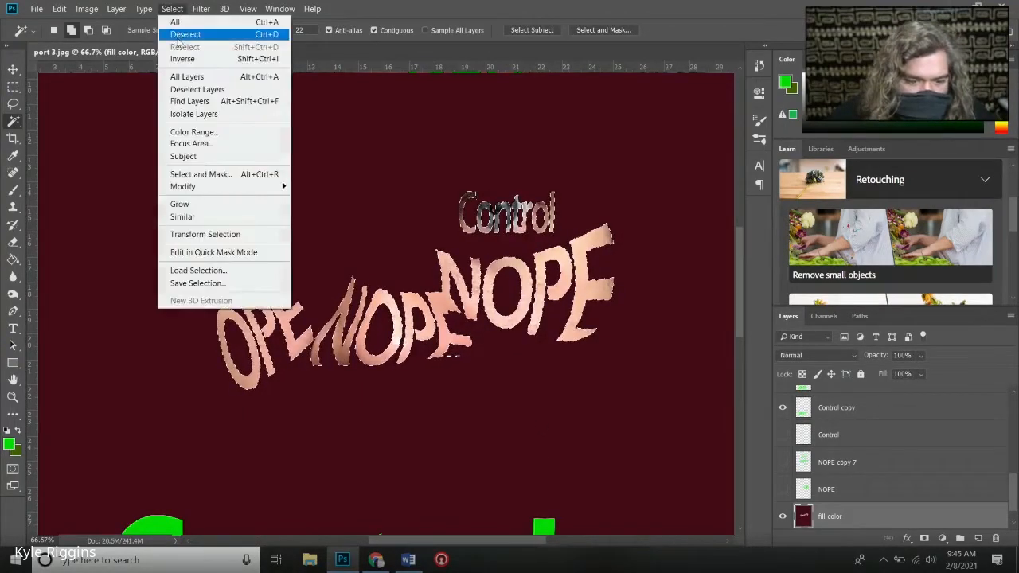
click(179, 32)
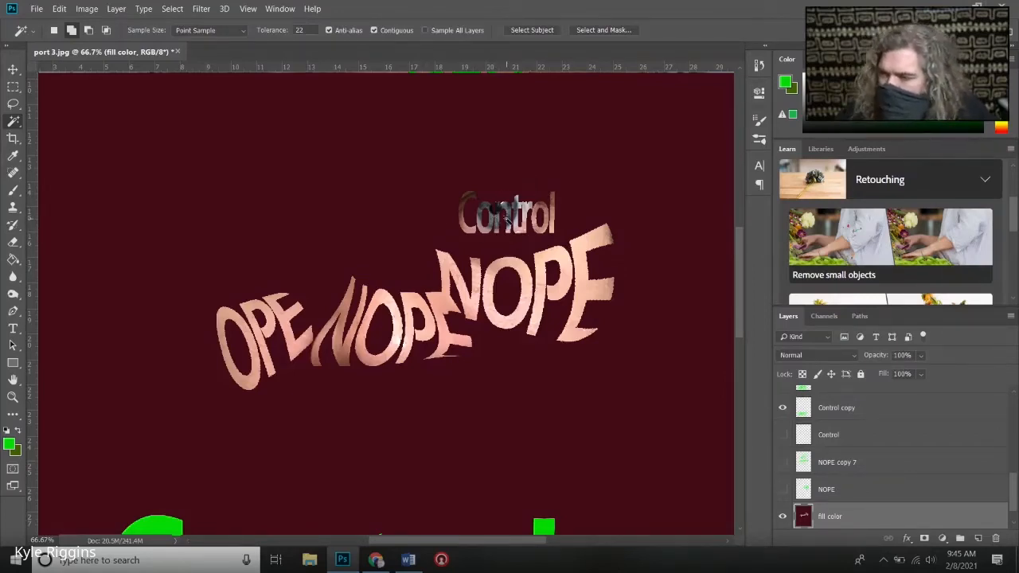
- Fit the whole canvas in view to check the letter cutouts in the maroon fill
click(12, 396)
right_click(230, 372)
click(293, 377)
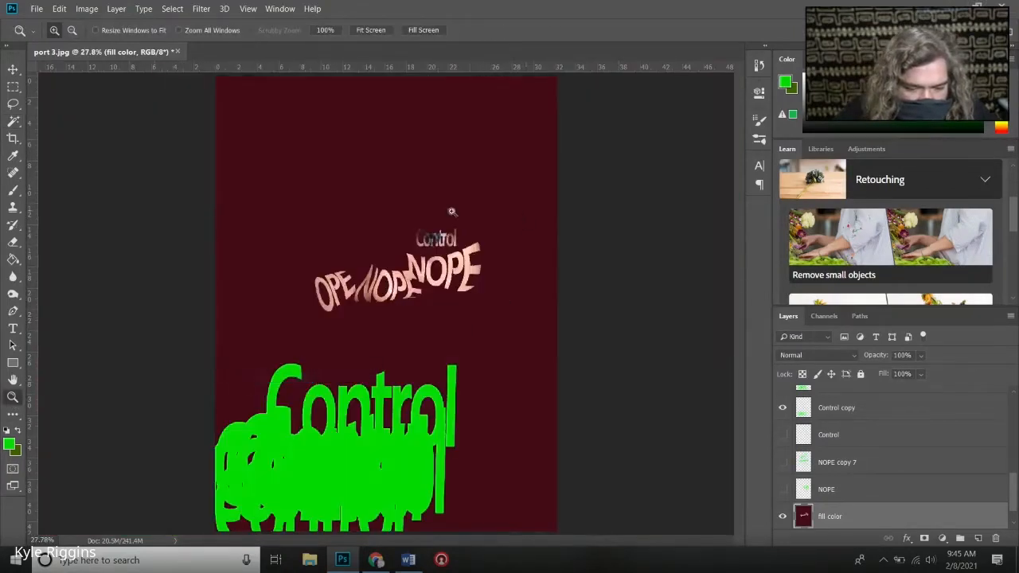
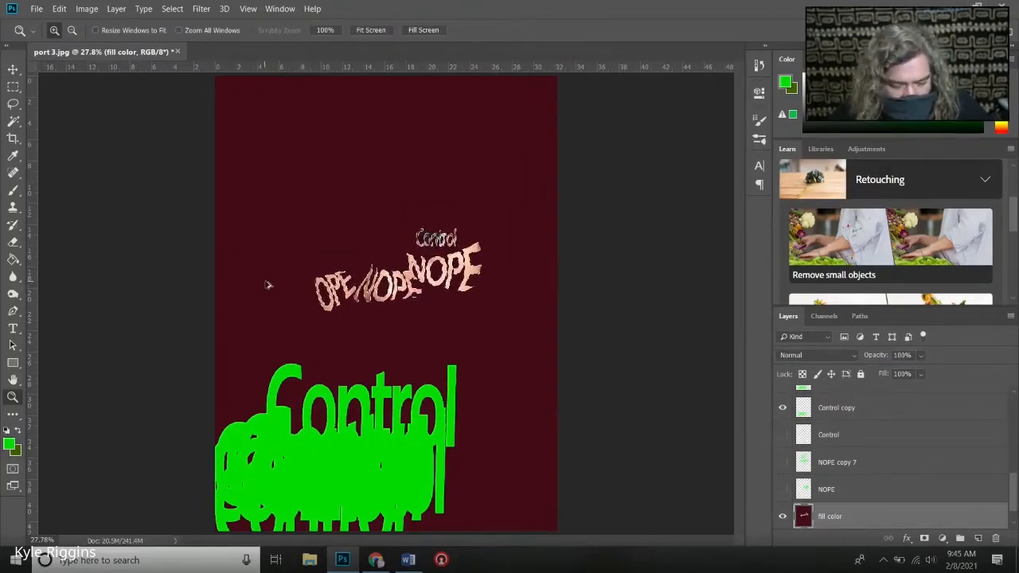
- Undo the letter cutouts in the "fill color" layer and the recent additions to the letter selection
key(ctrl+z)
key(ctrl+alt+z)
key(ctrl+alt+z)
key(ctrl+alt+z)
key(ctrl+alt+z)
key(ctrl+alt+z)
key(ctrl+alt+z)
key(ctrl+alt+z)
key(ctrl+alt+z)
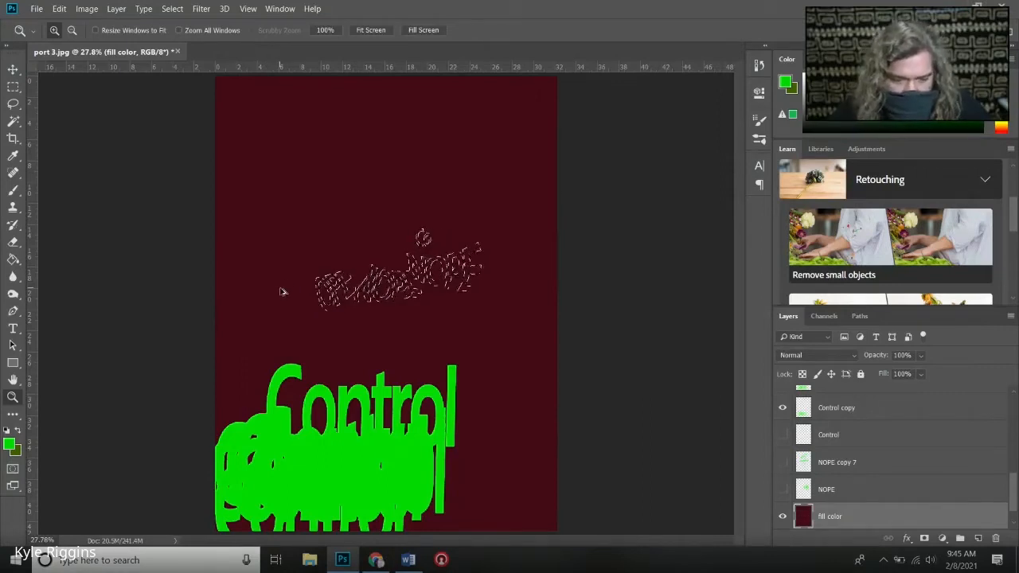
key(ctrl+alt+z)
key(ctrl+alt+z)
key(ctrl+alt+z)
key(ctrl+alt+z)
key(ctrl+alt+z)
key(ctrl+alt+z)
key(ctrl+alt+z)
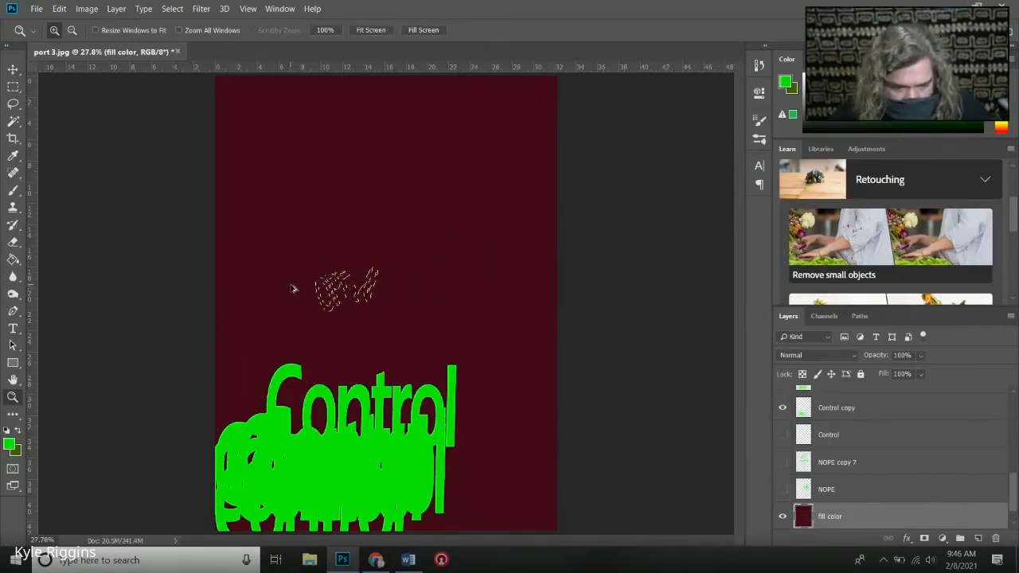
- Show the Control layer, hide the "fill color" layer, and clear the remaining selection
click(782, 434)
click(782, 516)
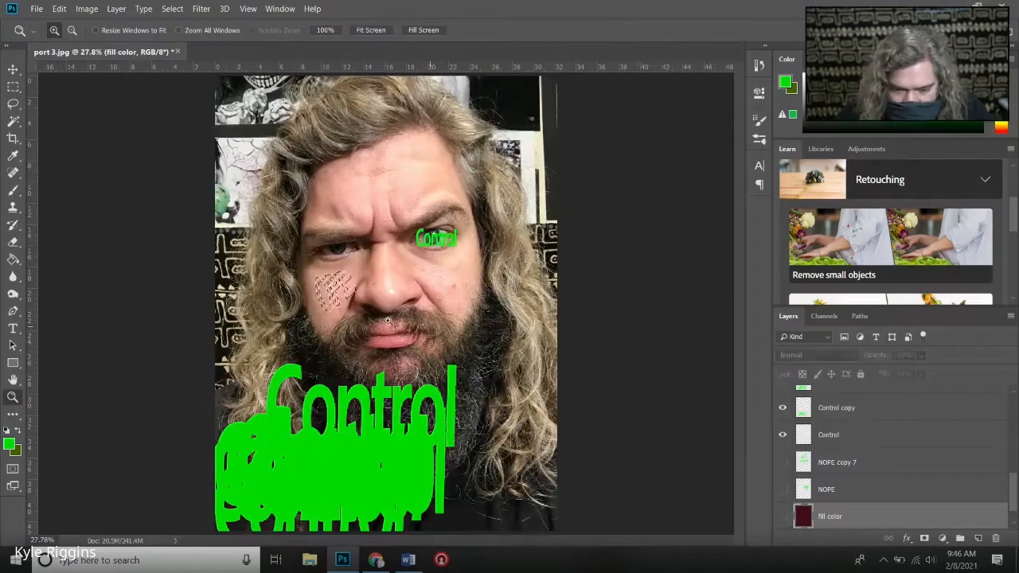
click(172, 8)
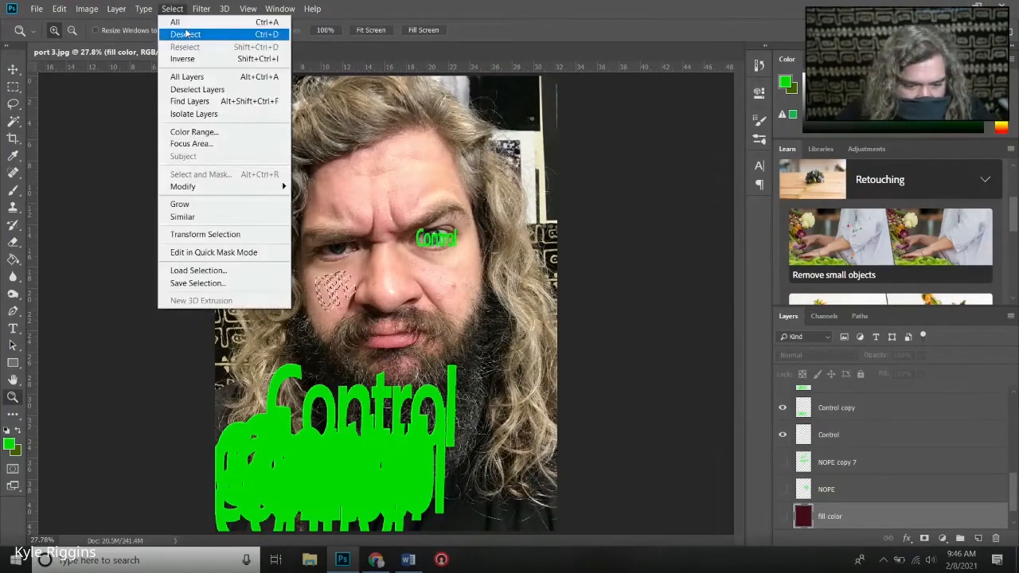
click(183, 32)
- With NOPE copy 7 shown, flatten the Control layer's word to about 54% height and fit it between the eye and the NOPE lettering
click(440, 236)
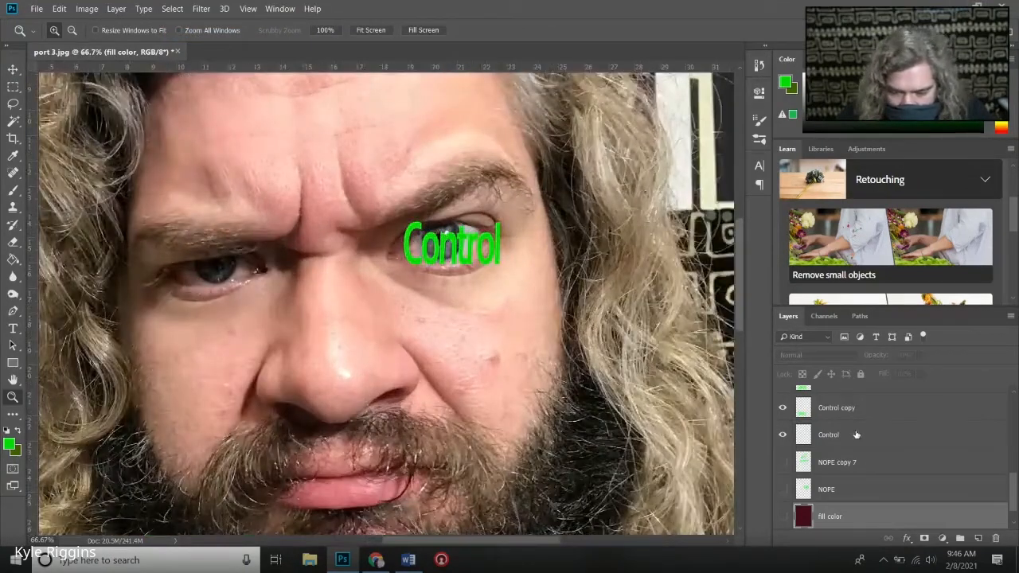
click(856, 435)
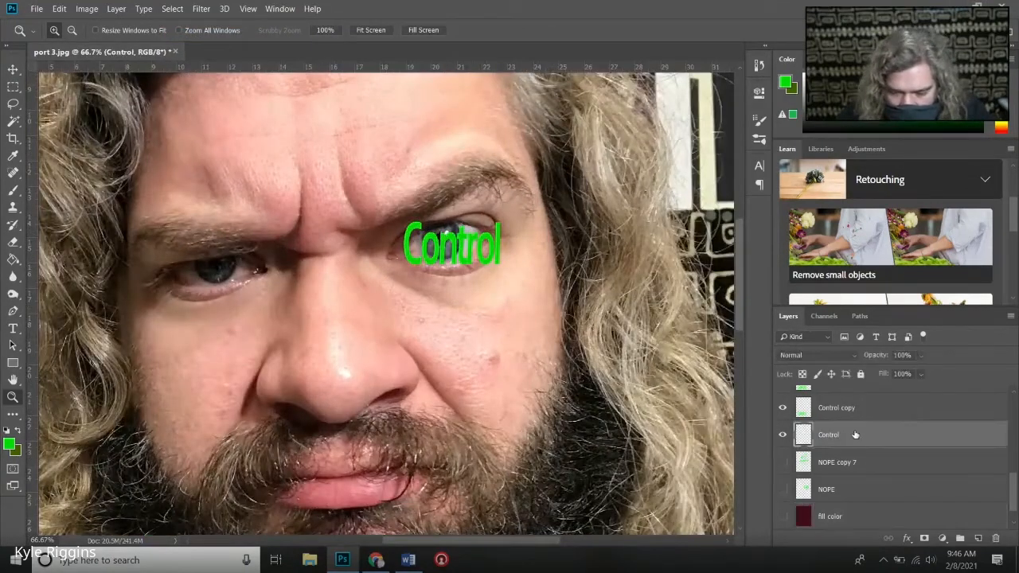
click(441, 246)
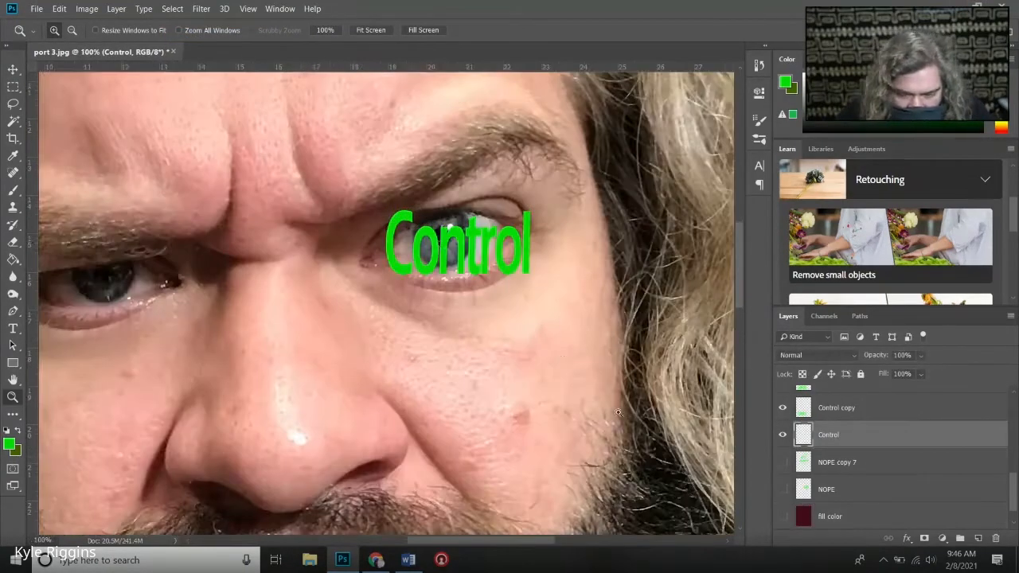
click(783, 463)
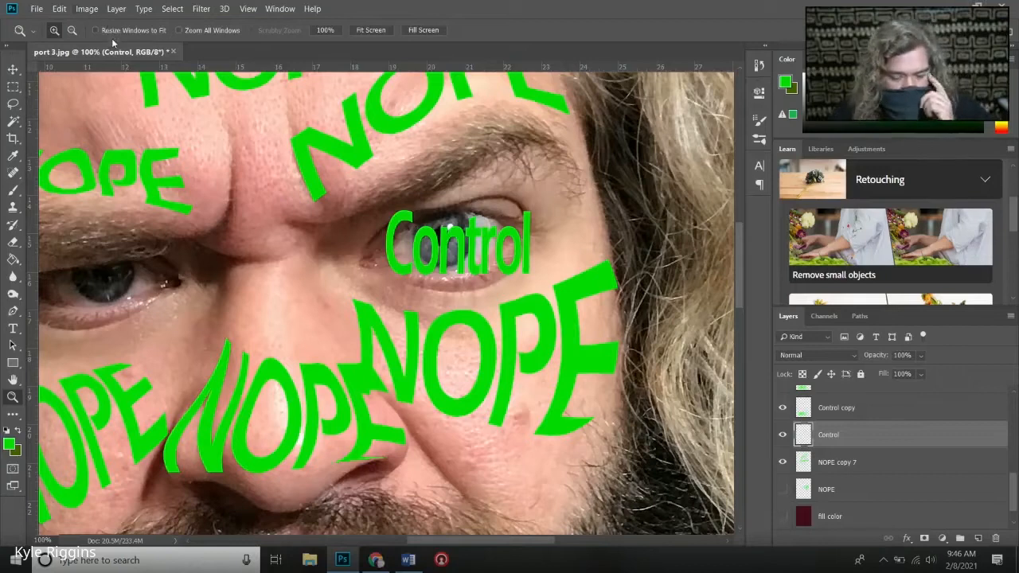
key(ctrl+t)
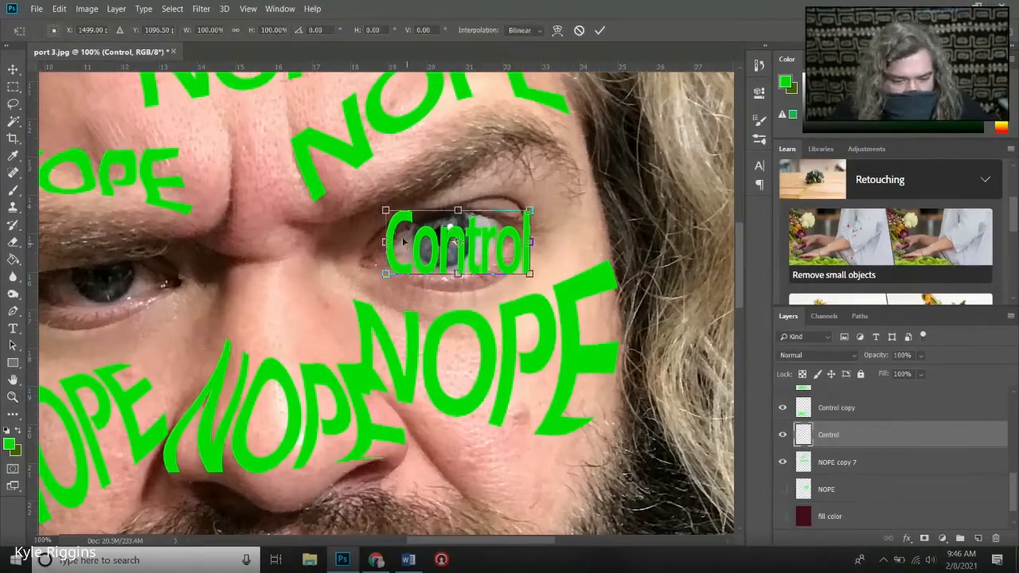
drag(530, 210, 511, 272)
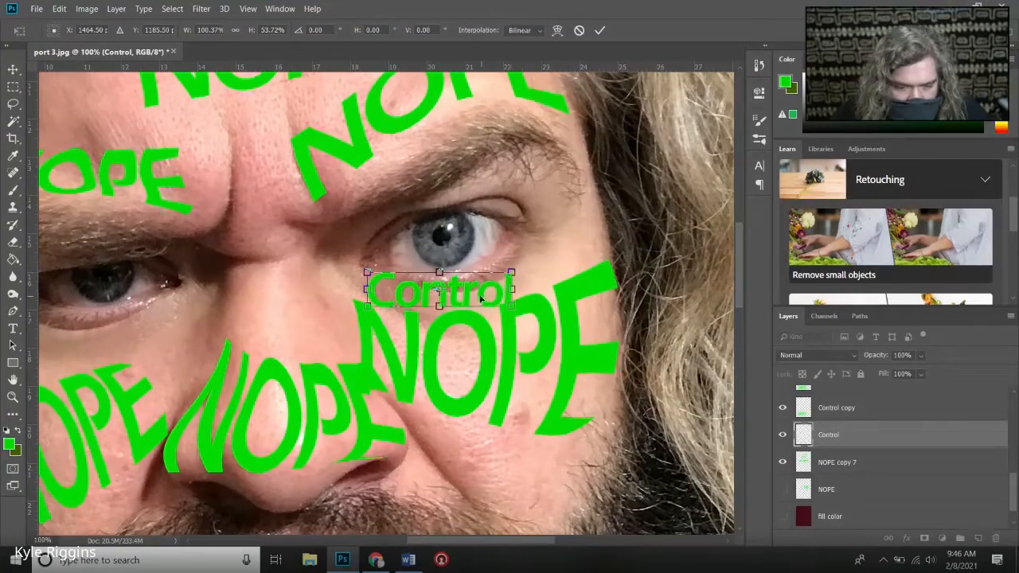
click(599, 30)
key(z)
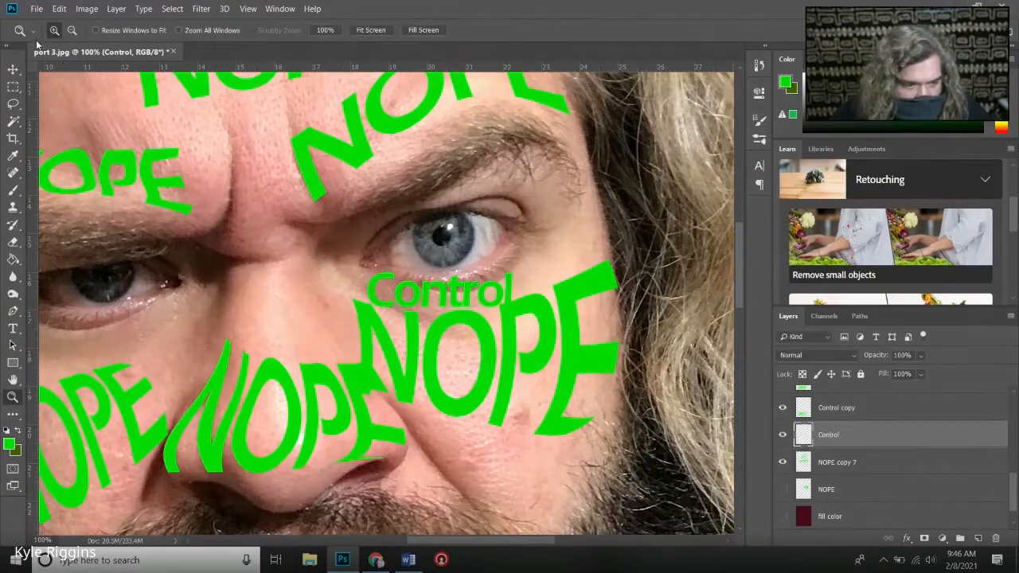
- Move the large Control word on the Control copy 7 layer from below the beard up over the eyes and nose
key(v)
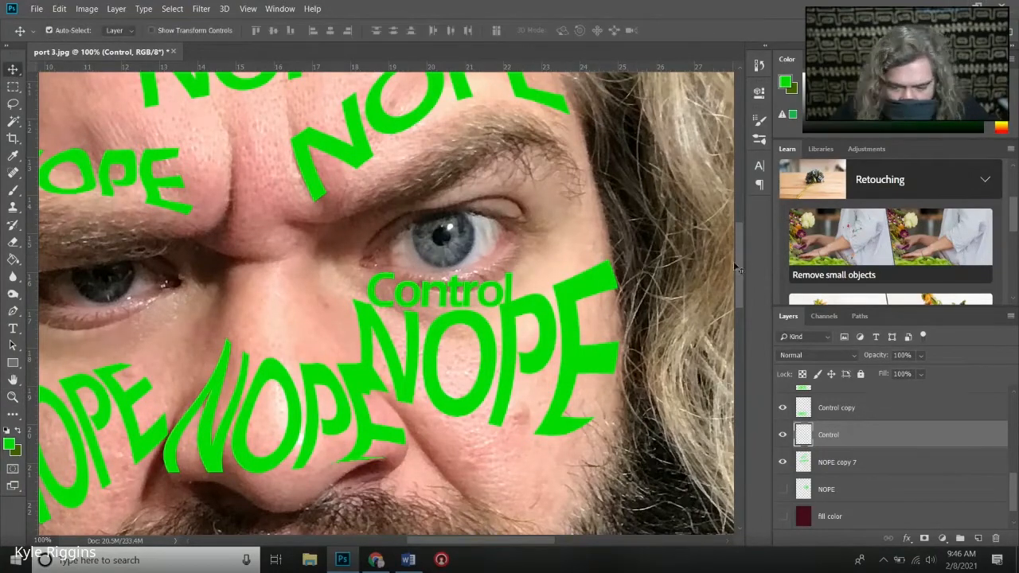
drag(740, 272, 742, 328)
drag(522, 471, 609, 134)
drag(739, 327, 739, 287)
drag(600, 309, 663, 202)
- Scale the Control copy 7 word to about 10.6% width and 6.1% height and place it on the upper eyelid
key(ctrl+t)
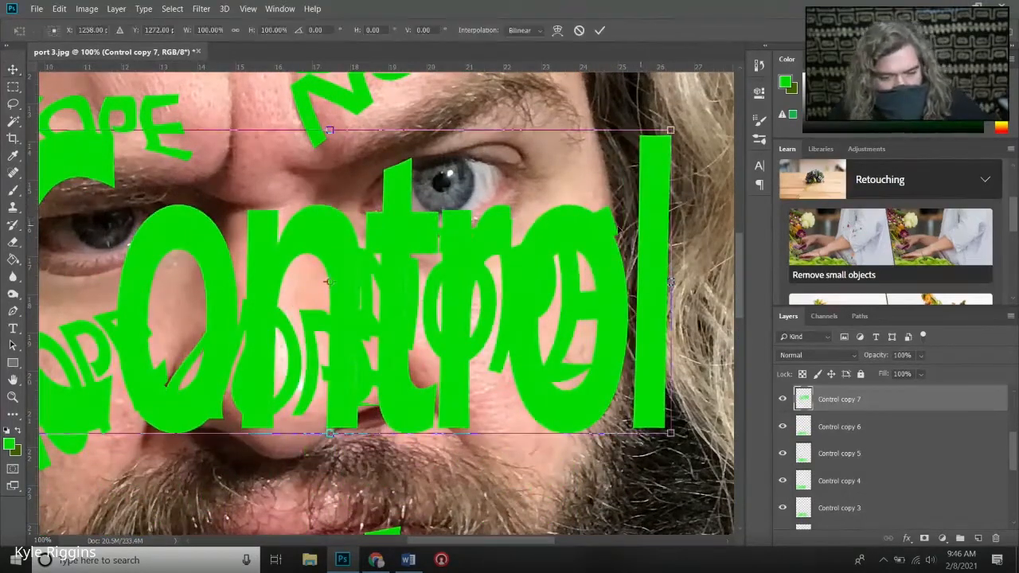
drag(671, 129, 240, 386)
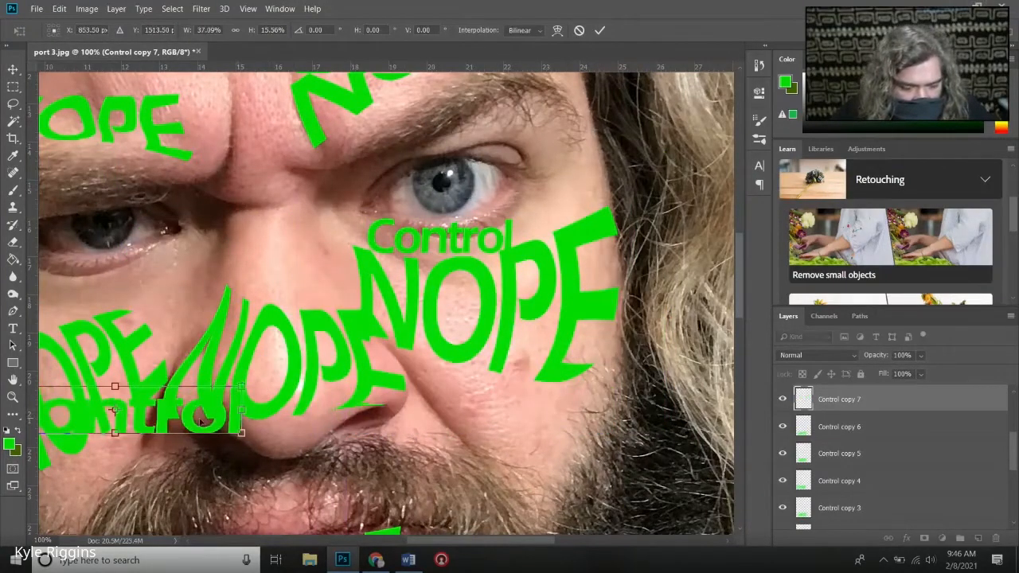
drag(123, 393, 448, 172)
drag(567, 166, 522, 158)
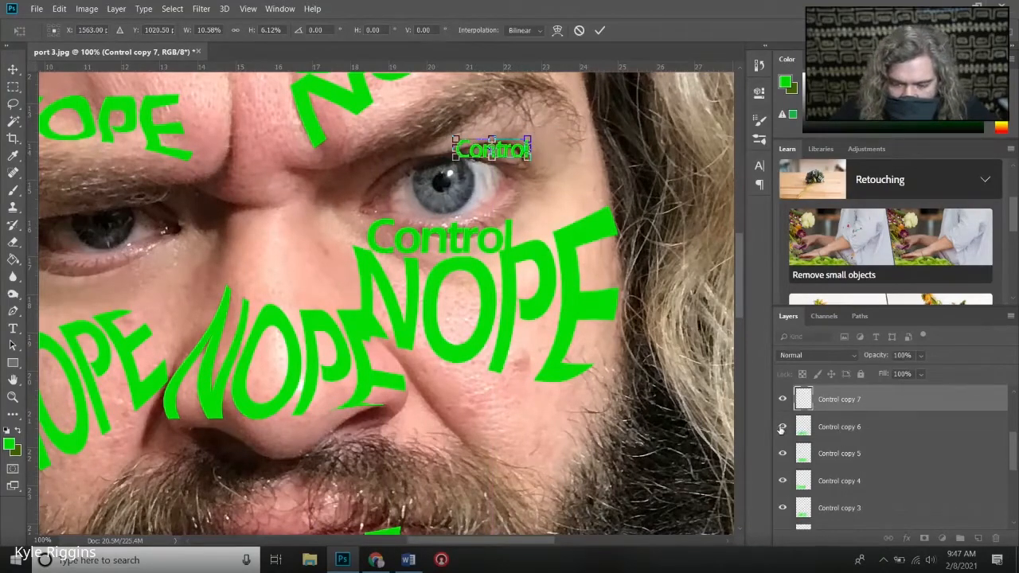
scroll(821, 514, down, 3)
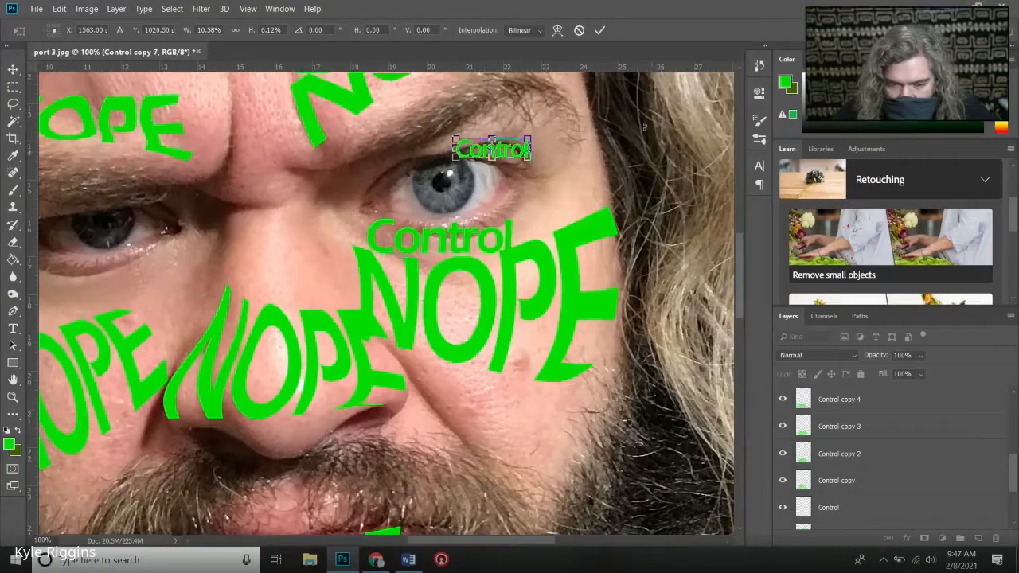
click(599, 30)
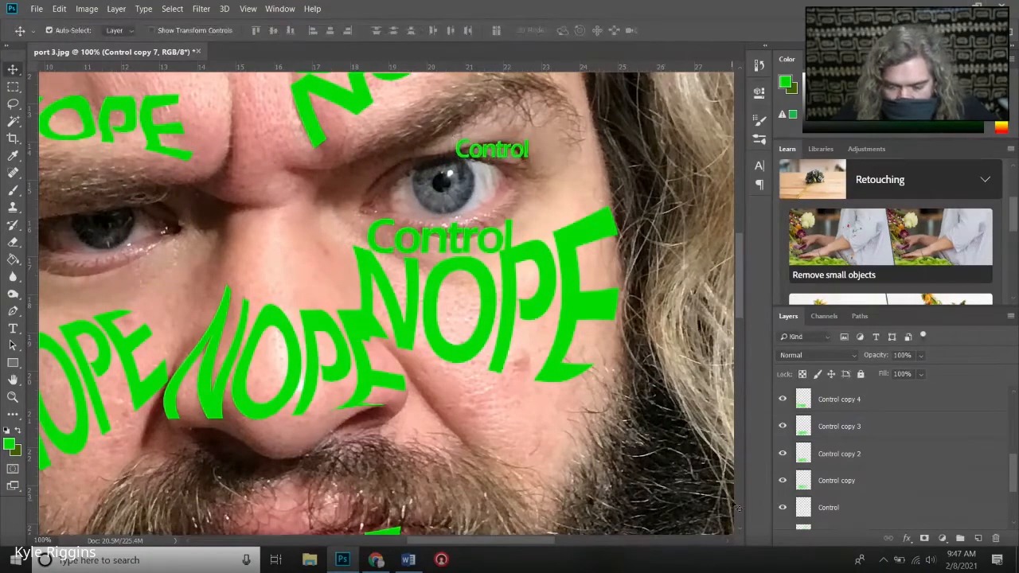
- Duplicate the Control layer and move the copy up over the outer part of the eye
click(782, 509)
click(782, 510)
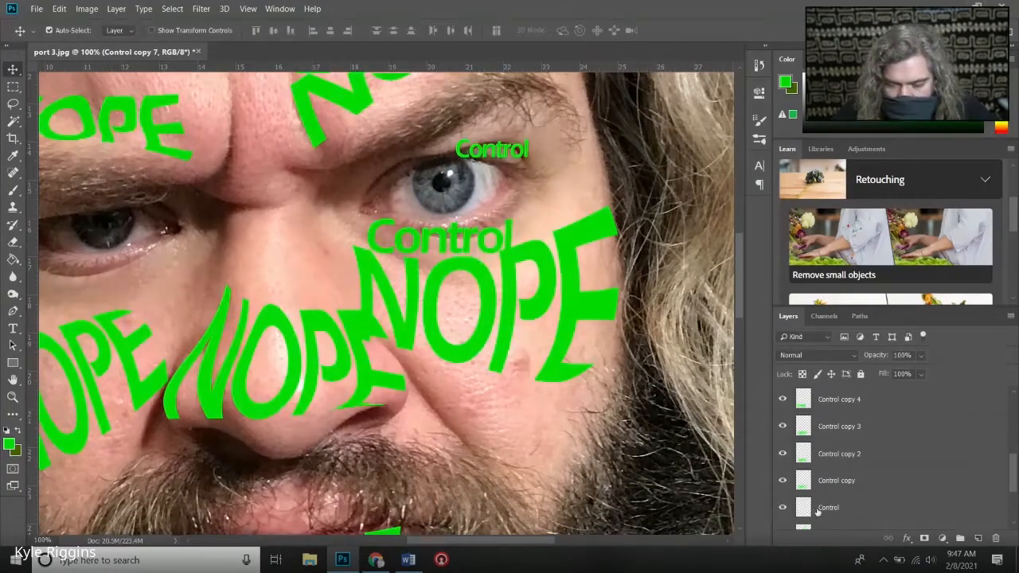
click(838, 507)
right_click(838, 508)
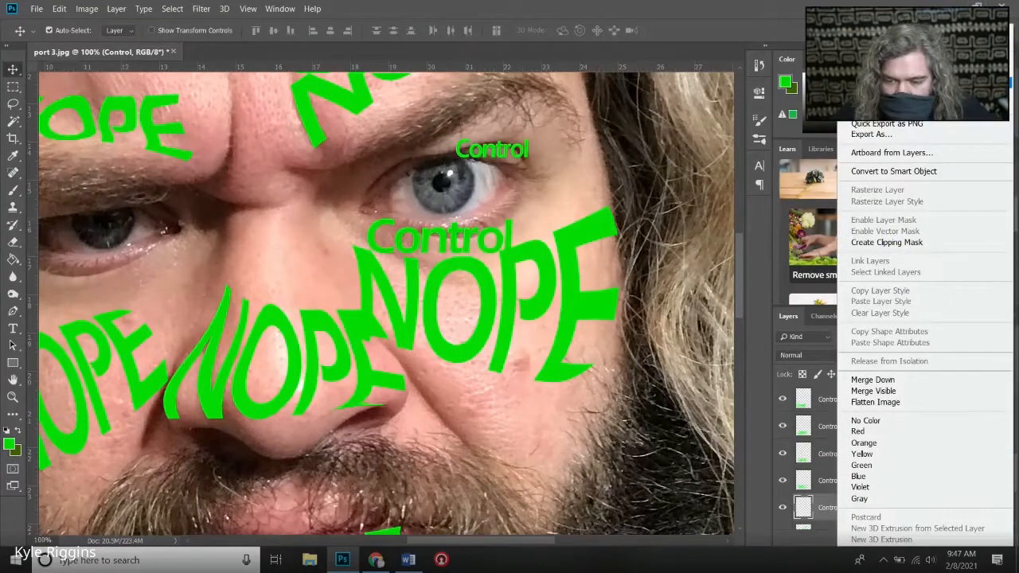
click(876, 102)
click(612, 153)
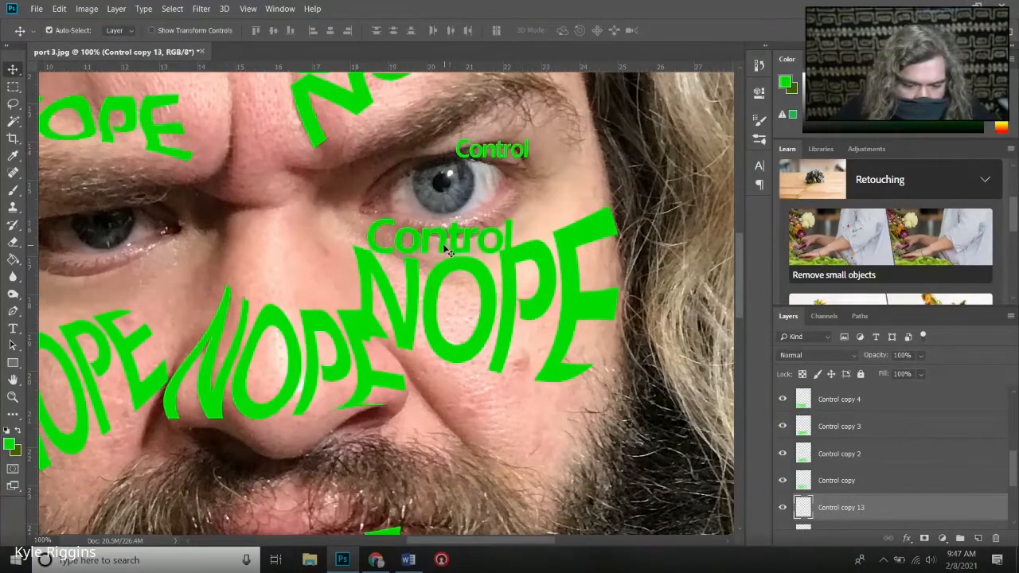
drag(447, 251, 500, 221)
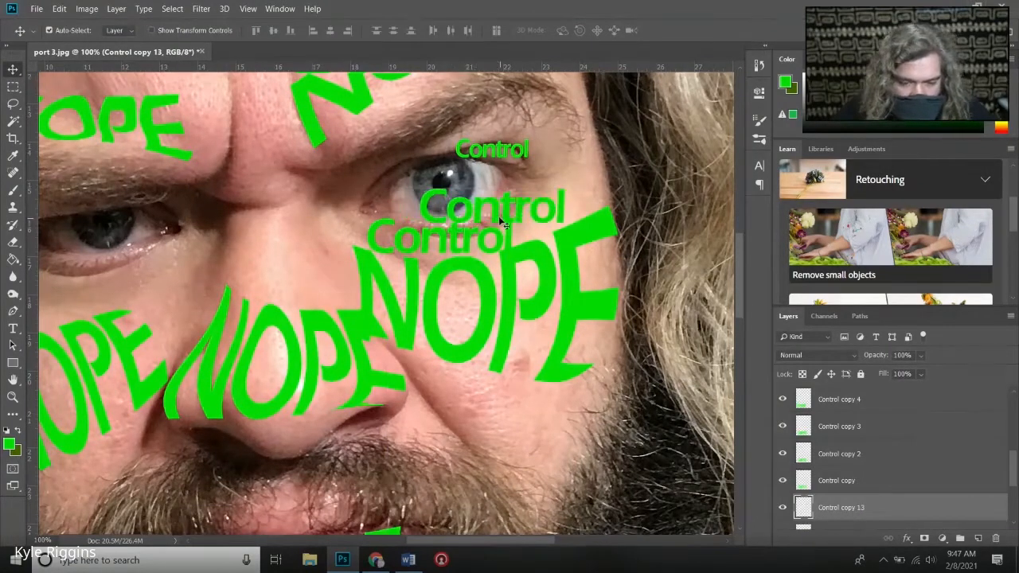
- Scale the copied Control word to about 68% by 62%, rotate it about -43°, and fit it along the eye's outer corner
key(ctrl+t)
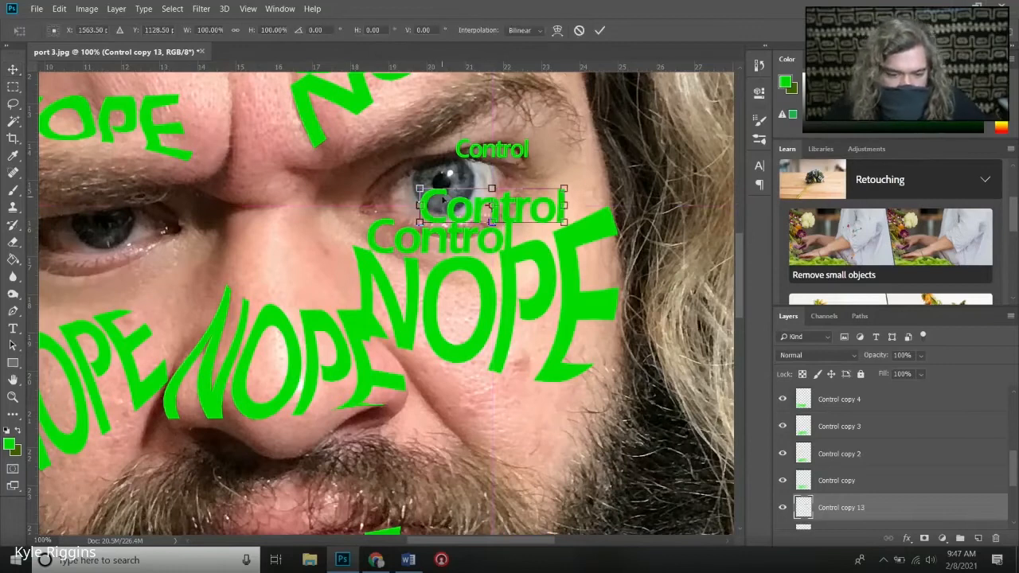
drag(420, 189, 466, 201)
drag(578, 195, 552, 152)
drag(529, 205, 513, 190)
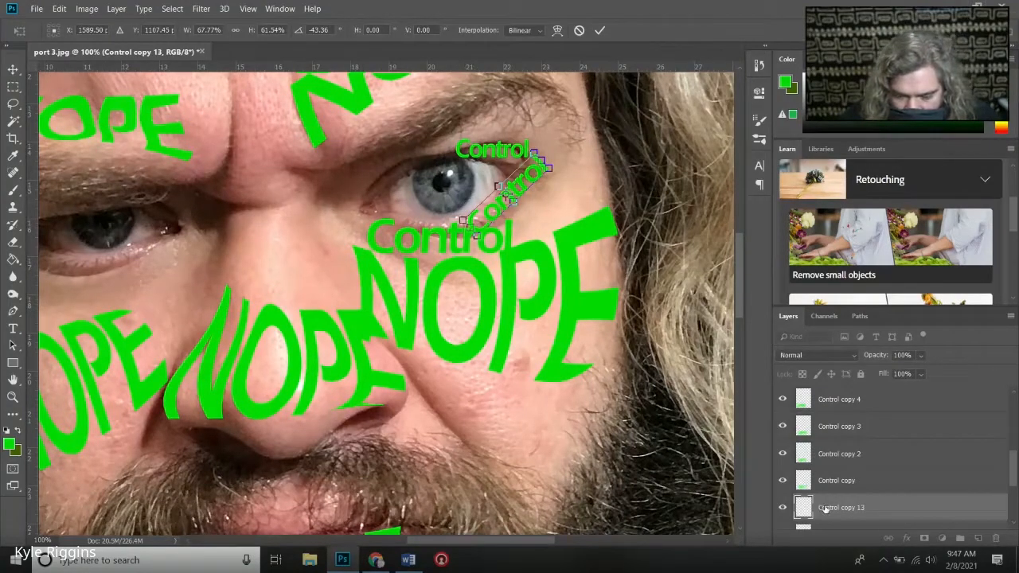
key(Return)
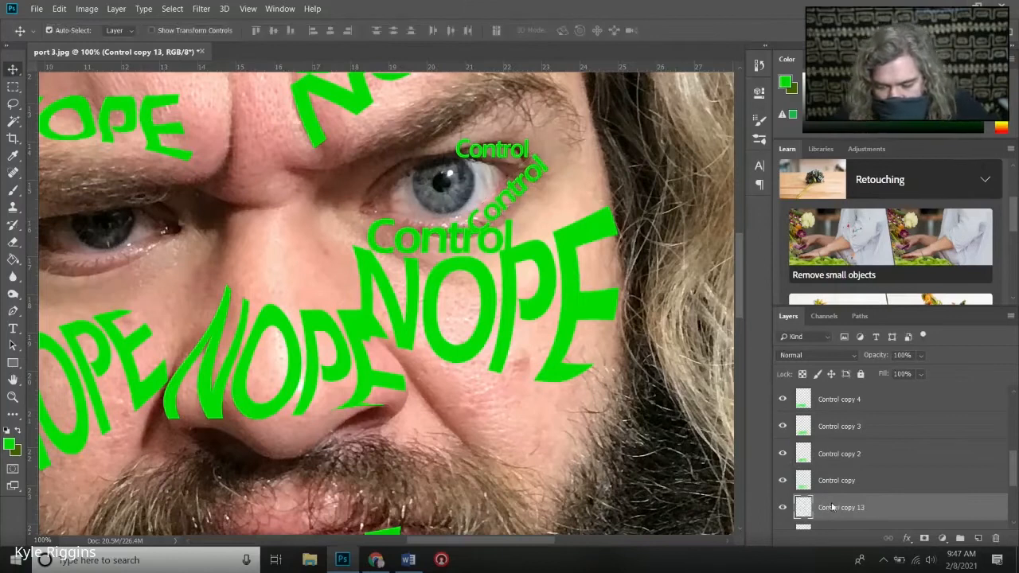
- Duplicate the tilted Control word's layer and move the copy to the inner corner of the eye
right_click(828, 507)
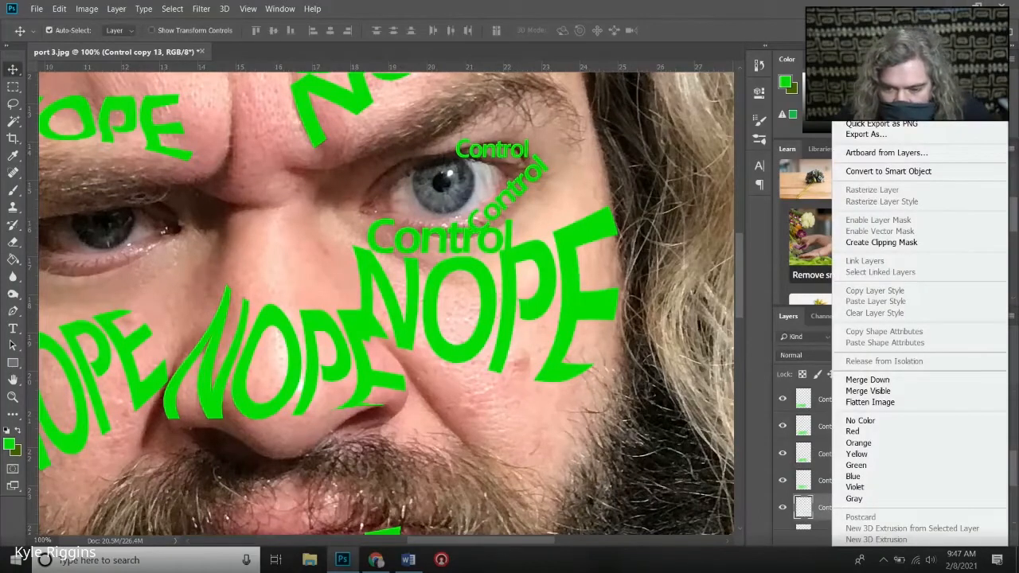
click(868, 89)
click(617, 148)
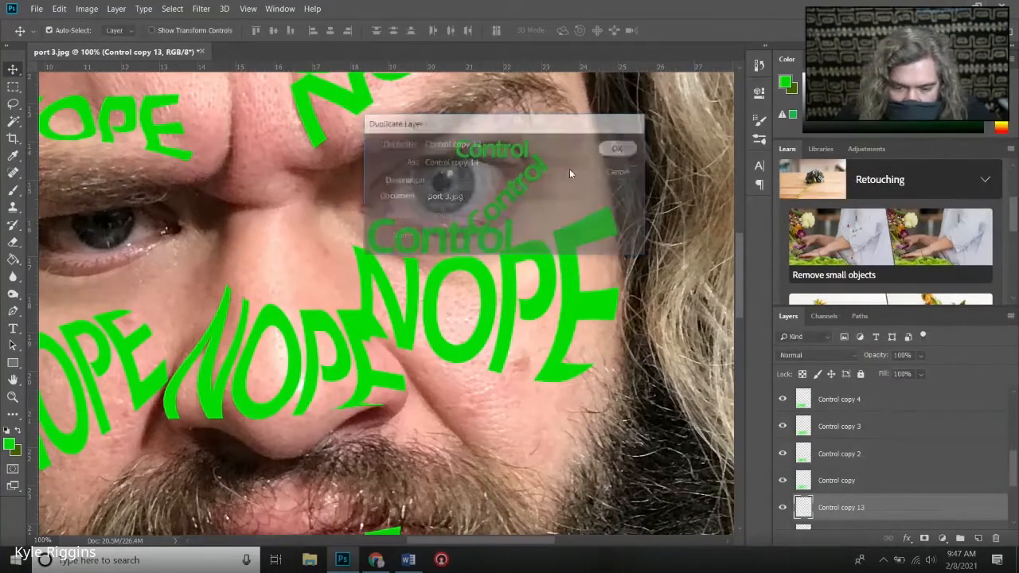
drag(508, 198, 397, 180)
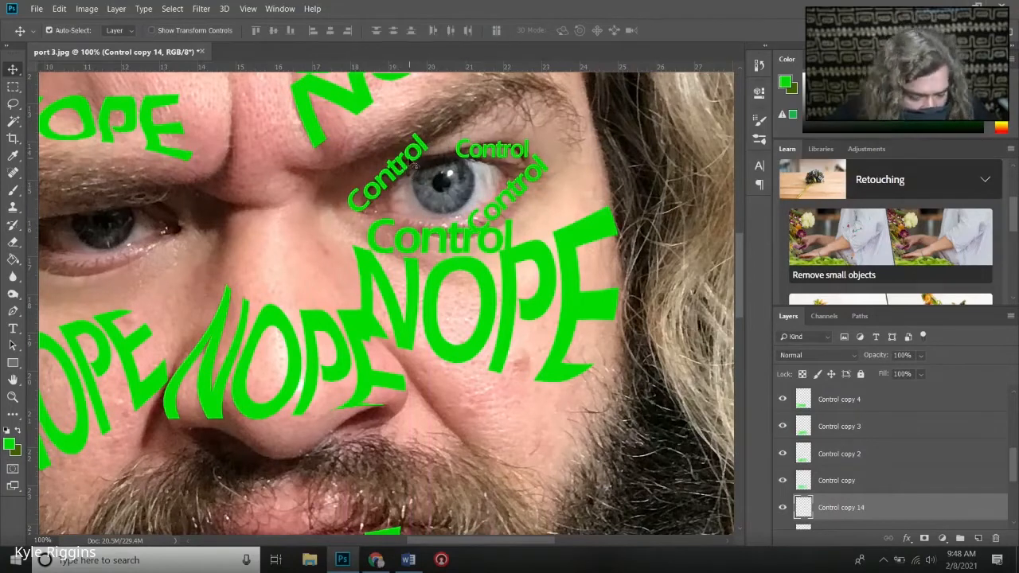
- Scale the inner-corner Control word to about 77% width and 74% height and nudge it closer to the iris
key(ctrl+t)
drag(428, 132, 409, 153)
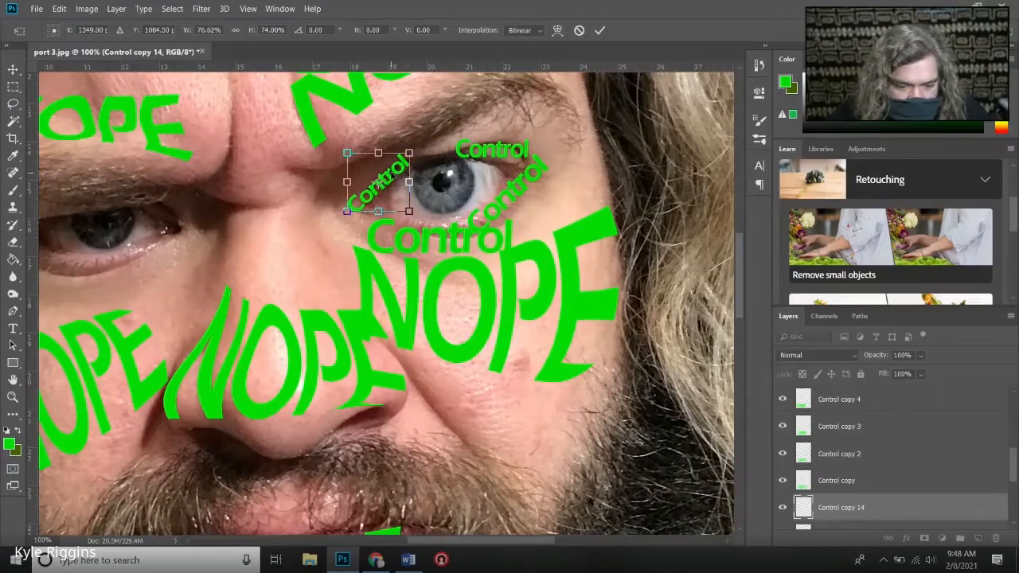
drag(401, 193, 409, 188)
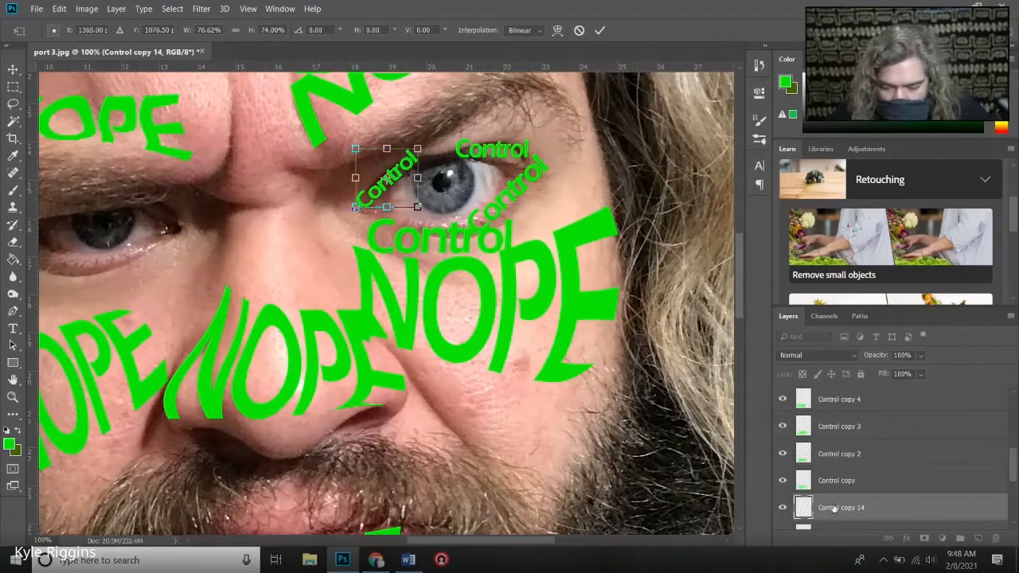
key(Return)
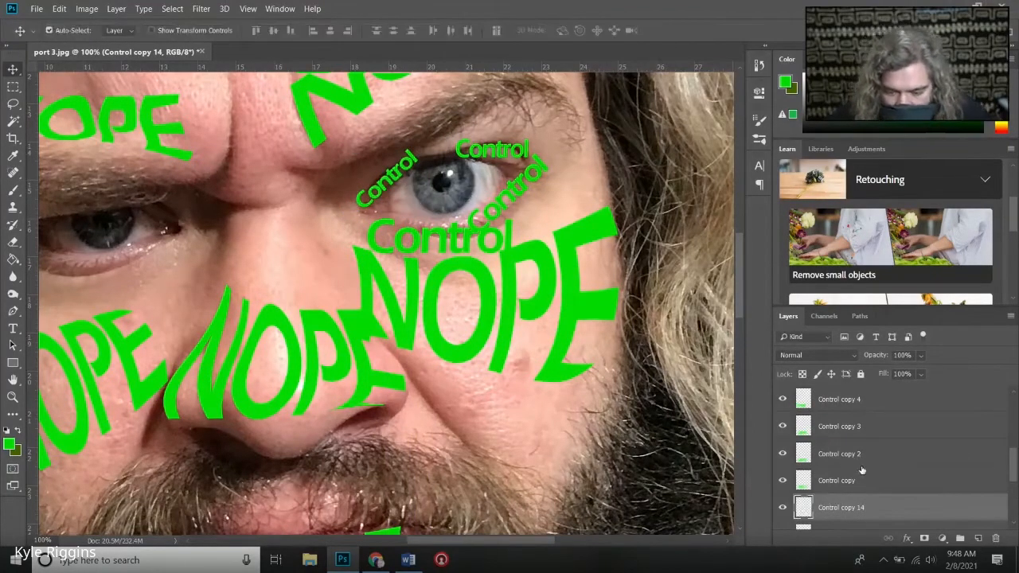
- Duplicate the original Control layer again and move the copy above the upper eyelid word, against the eyebrow
scroll(860, 470, down, 2)
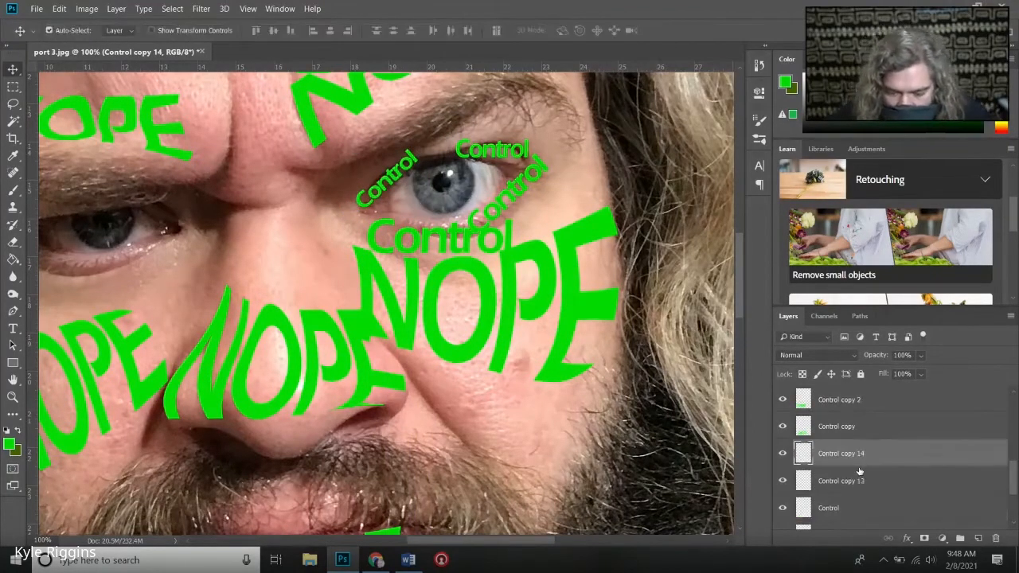
click(782, 510)
click(782, 511)
right_click(828, 508)
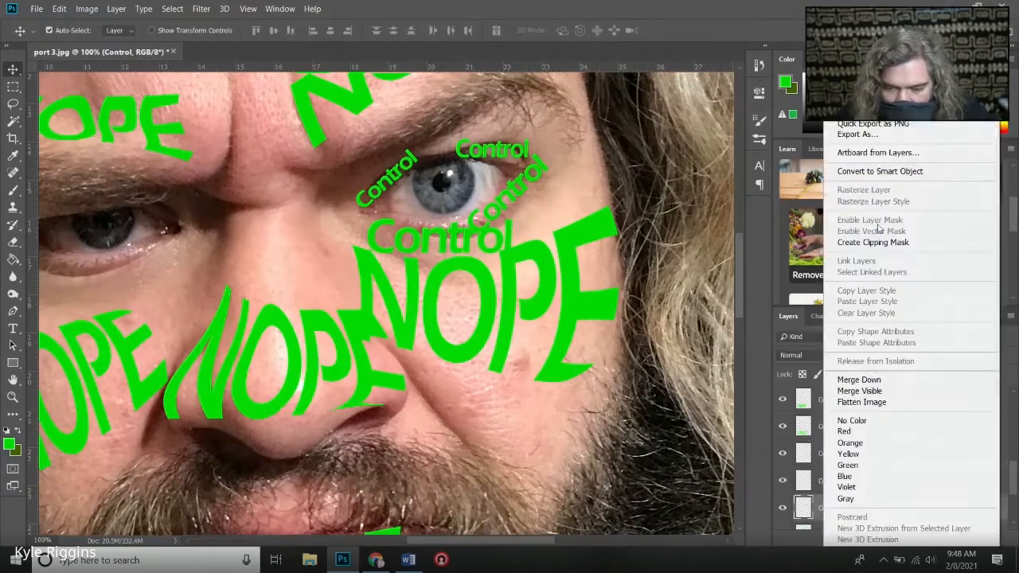
click(868, 101)
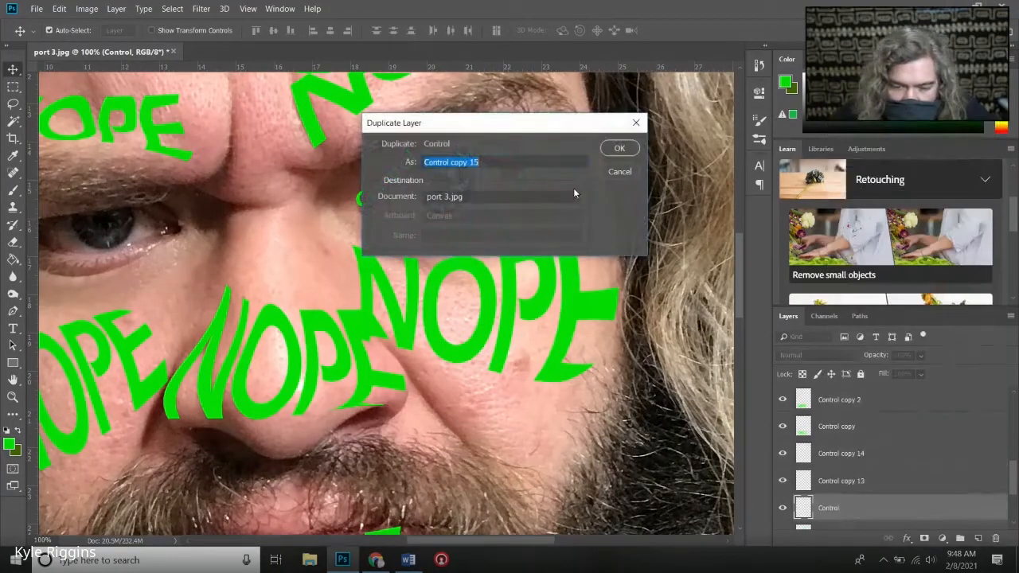
click(618, 149)
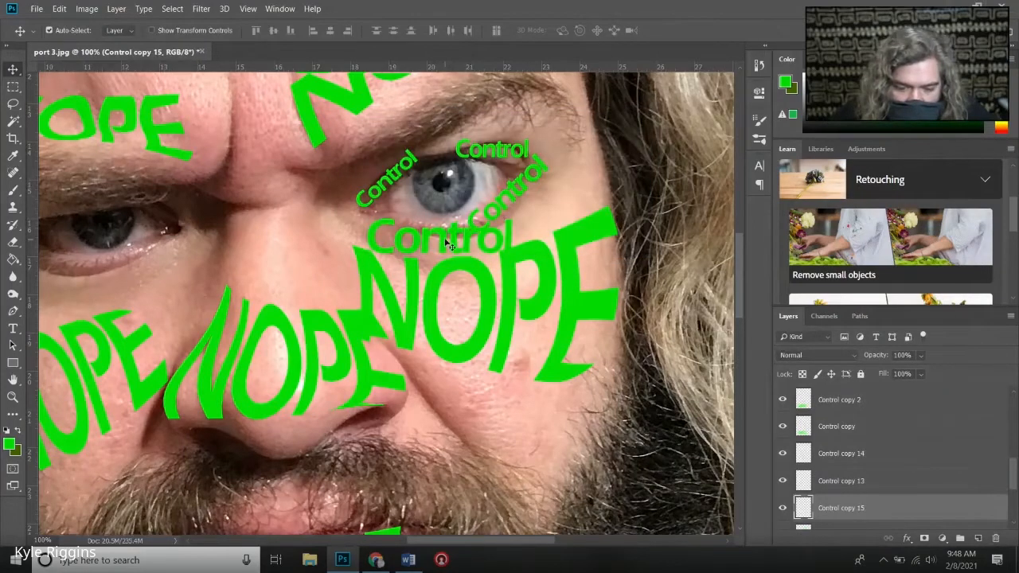
drag(448, 243, 512, 131)
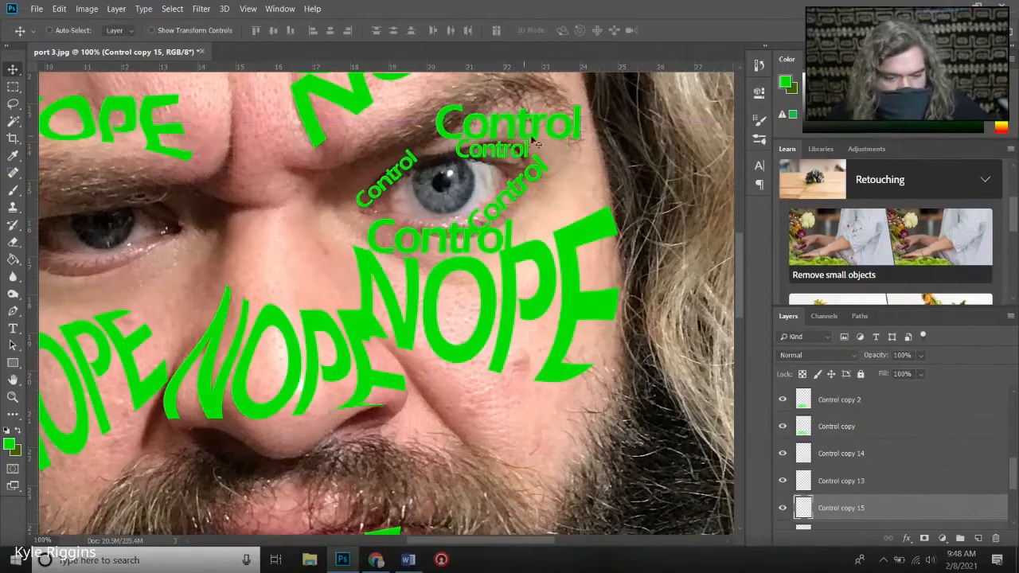
- Scale the Control word beneath the eyebrow to about 104% width and 116% height and rotate it about -11° along the brow
key(ctrl+t)
drag(590, 154, 518, 126)
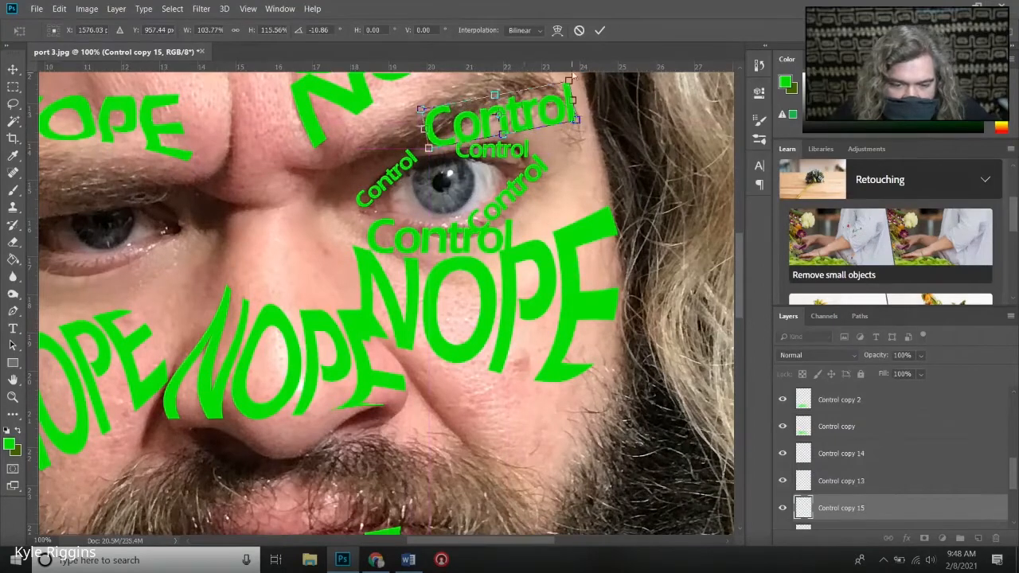
click(599, 30)
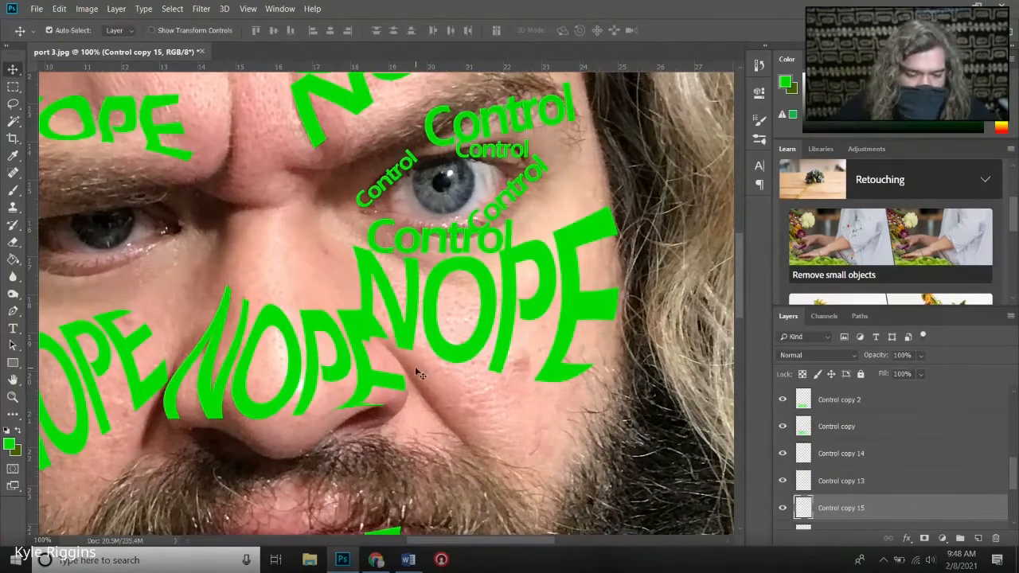
- Add the text NOPE at 828 pt in Eras Demi ITC over the face and rasterize its layer
scroll(412, 381, down, 1)
scroll(411, 374, up, 1)
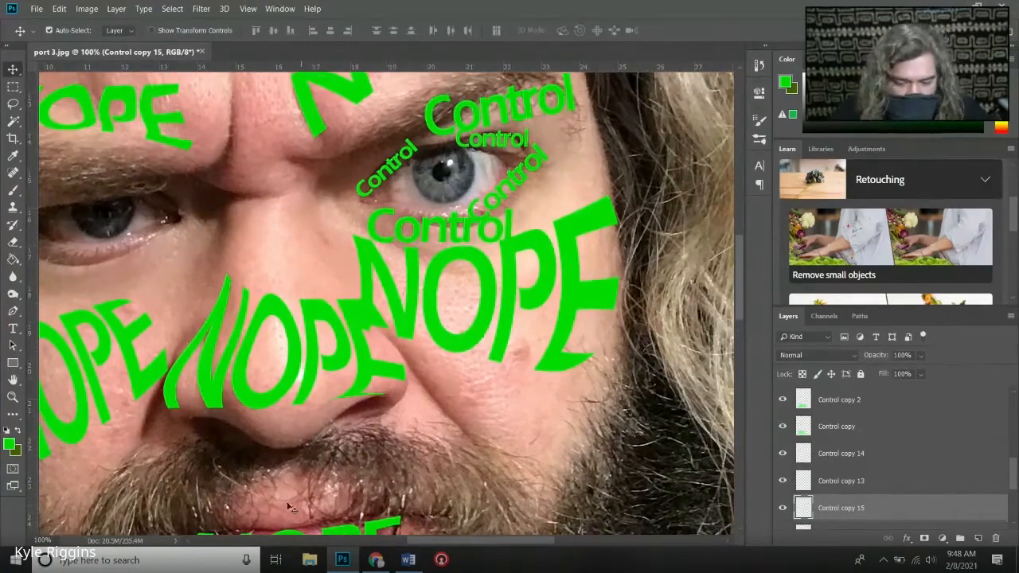
key(t)
click(266, 256)
text(NOPE)
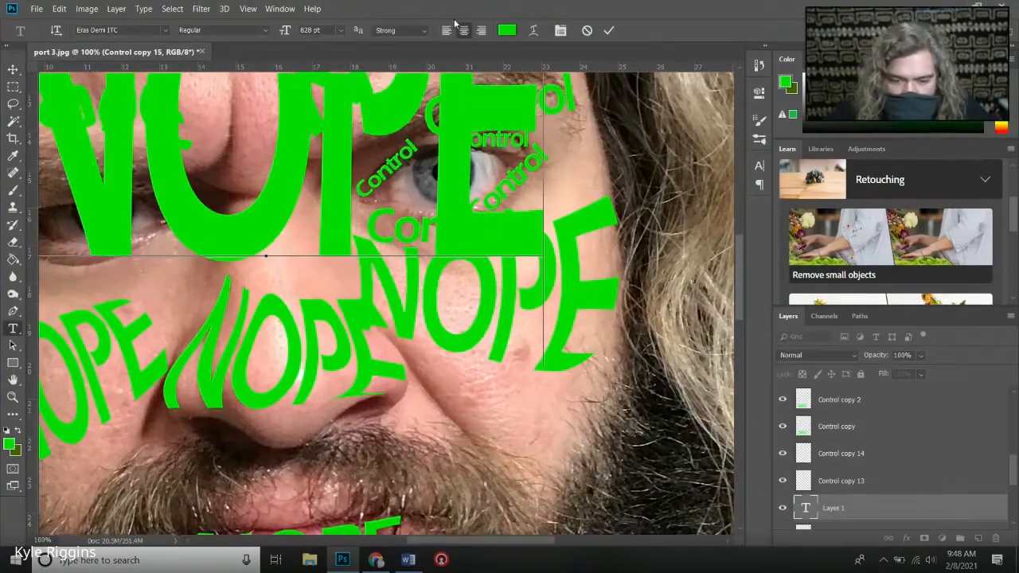
click(610, 31)
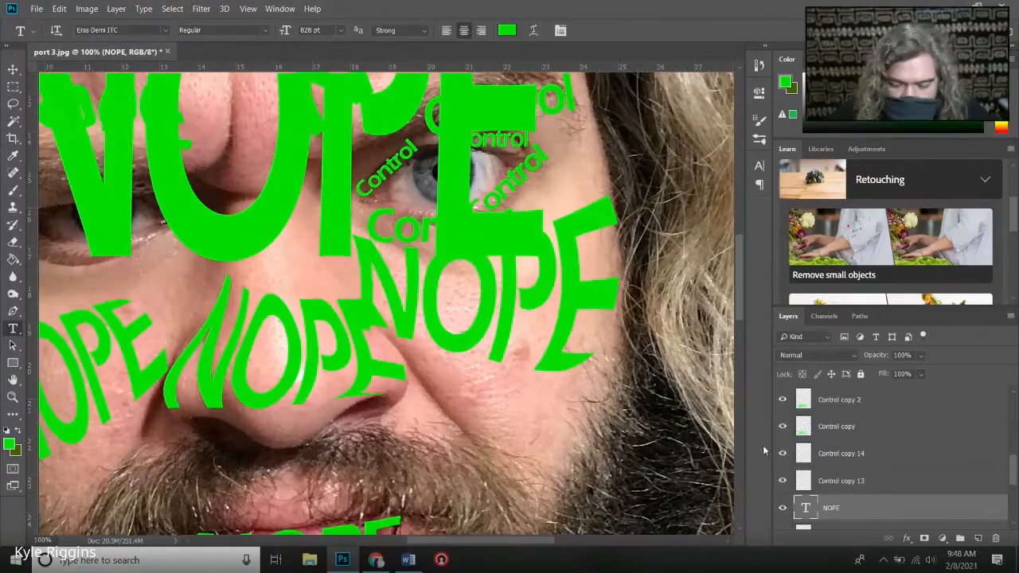
right_click(822, 505)
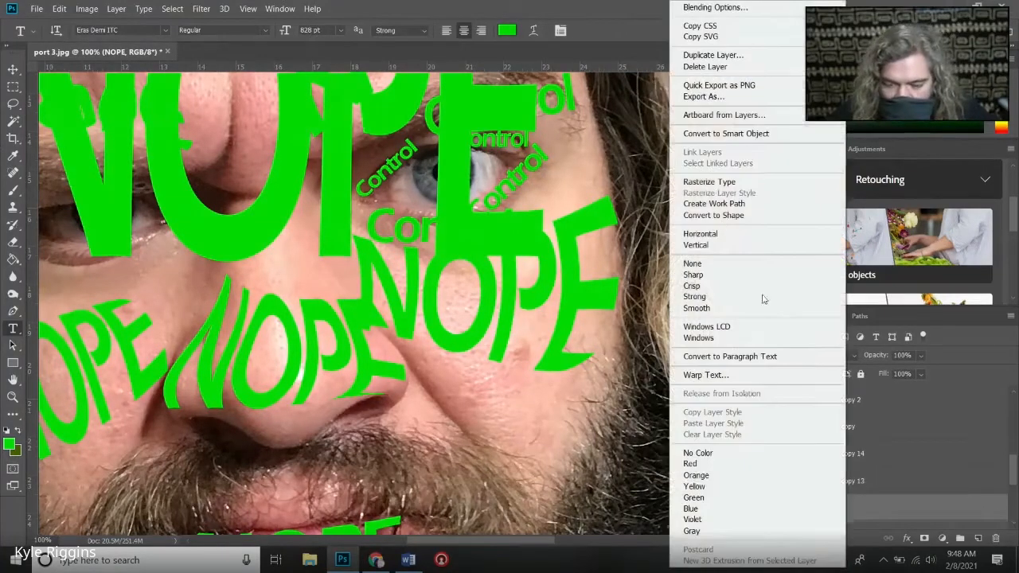
click(708, 182)
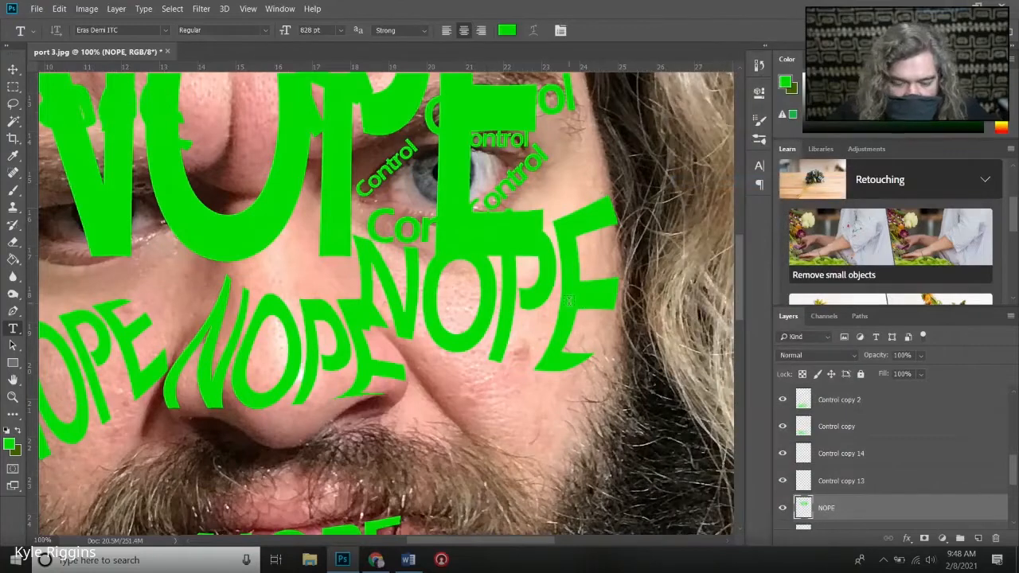
- Scale the rasterized NOPE to about 12% width and 11% height and place it over the iris
key(ctrl+t)
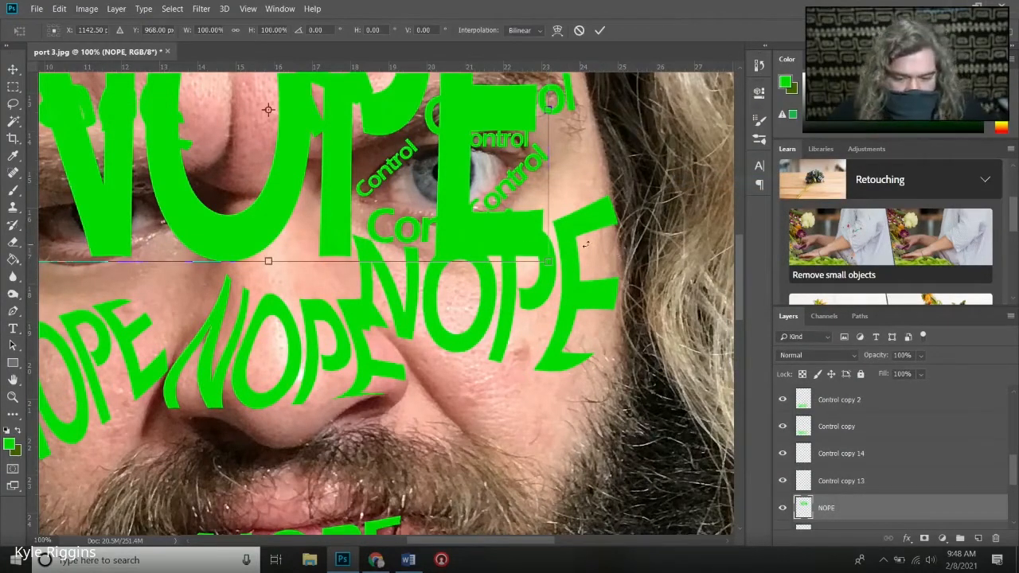
drag(546, 261, 502, 207)
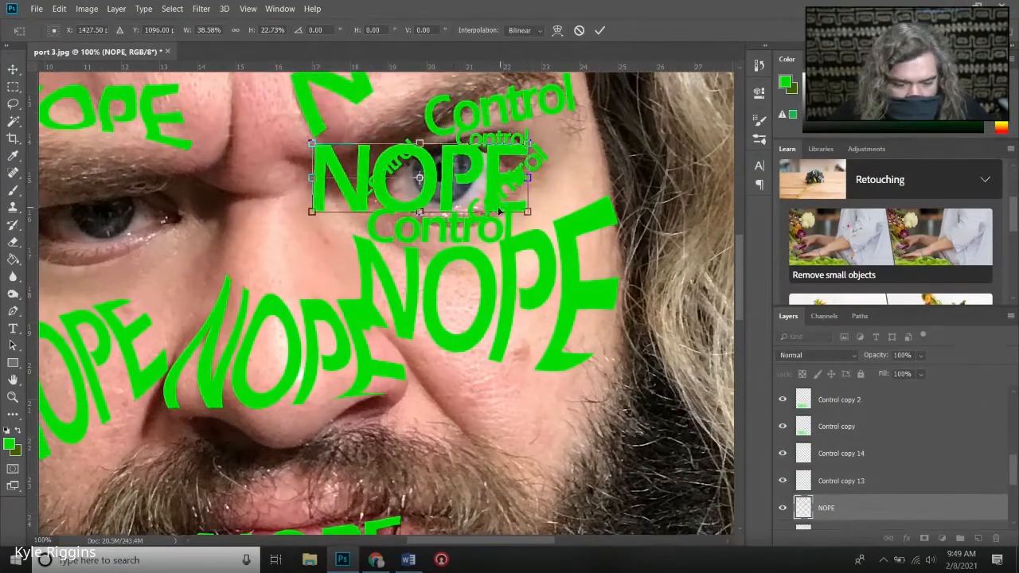
drag(312, 143, 461, 177)
drag(476, 209, 436, 162)
key(Return)
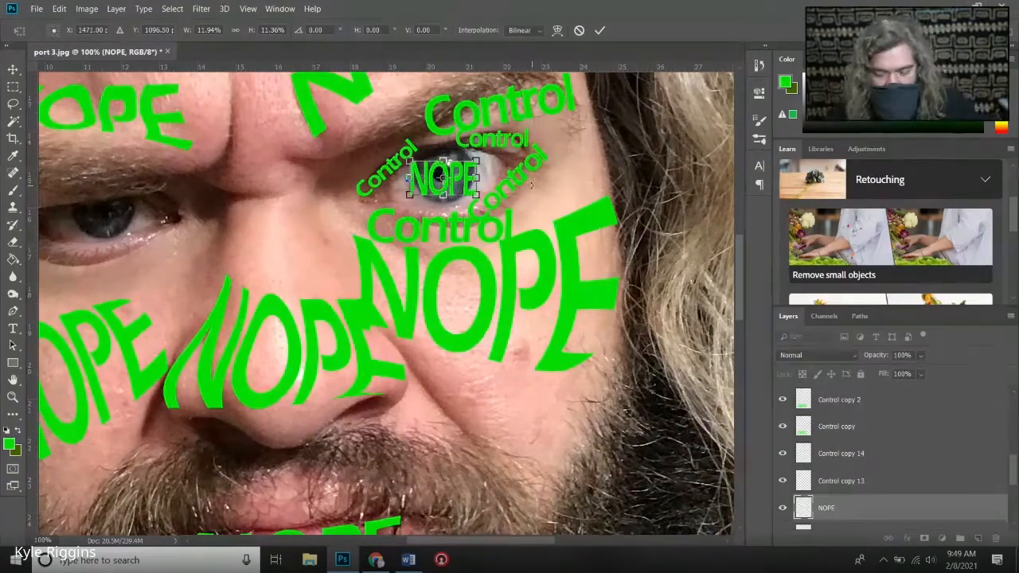
- Warp the small NOPE word so its corners and edges curve to the round shape of the iris
key(t)
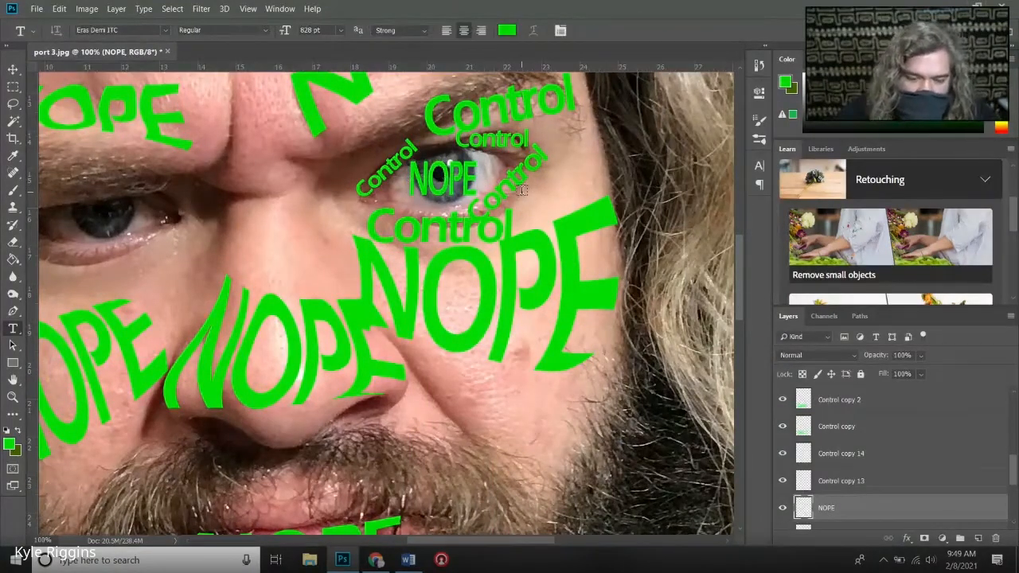
click(87, 8)
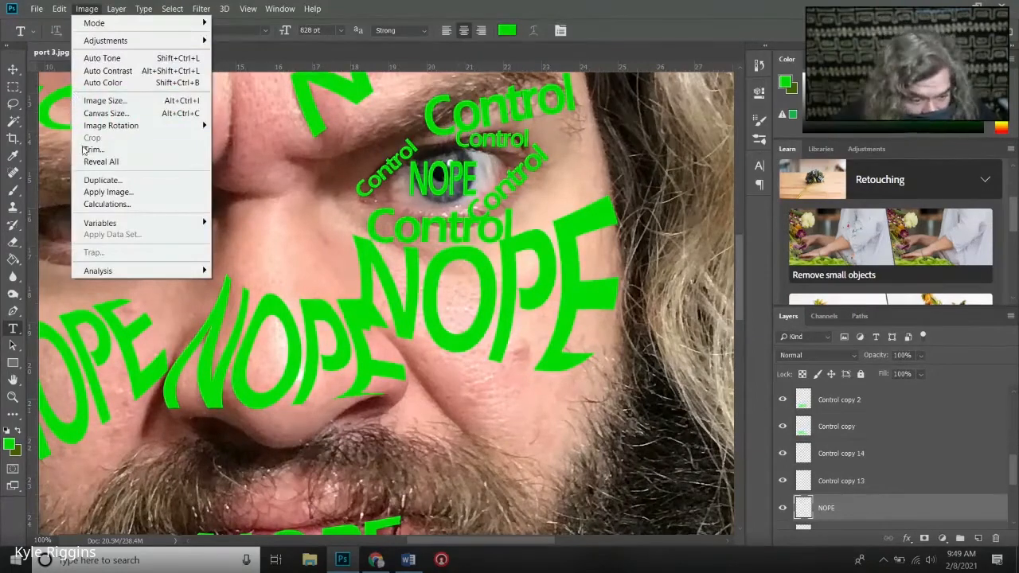
click(101, 162)
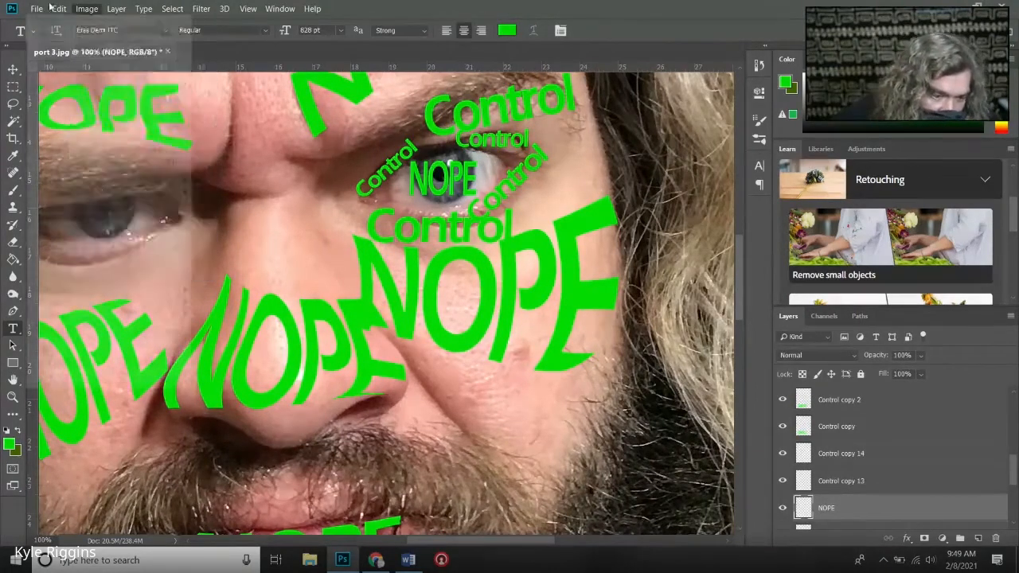
click(57, 9)
mouse_move(151, 285)
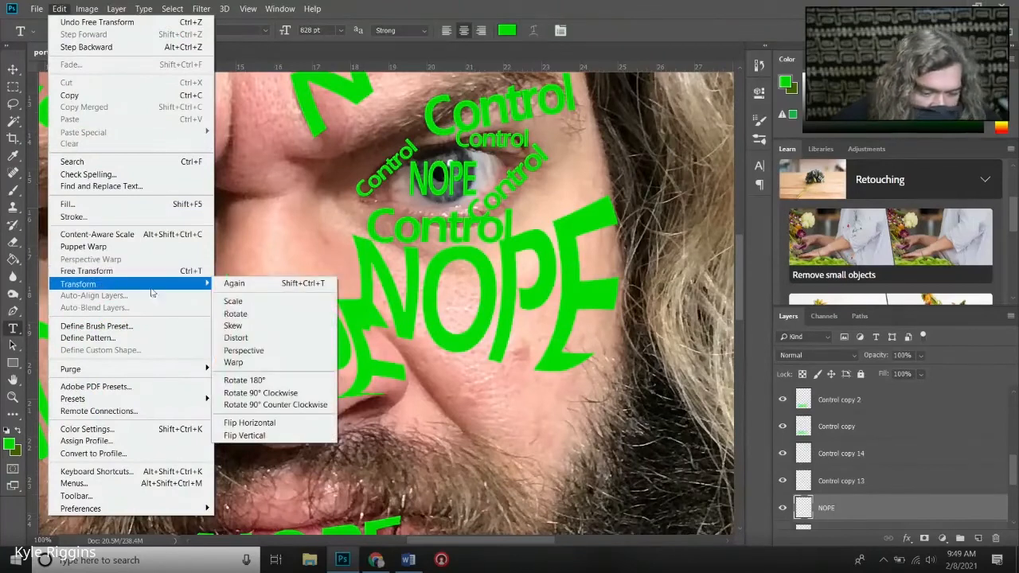
click(319, 364)
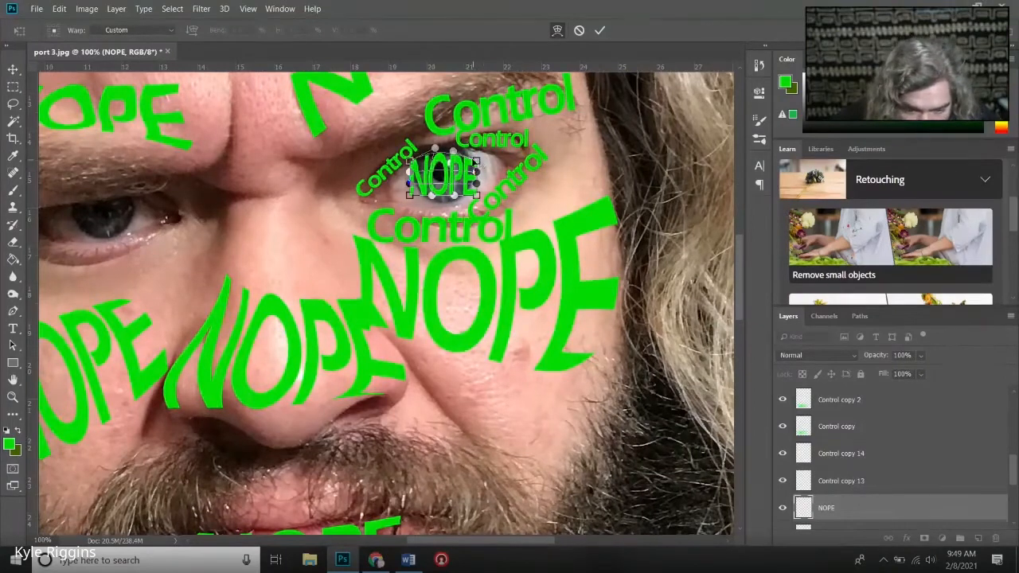
drag(475, 162, 473, 155)
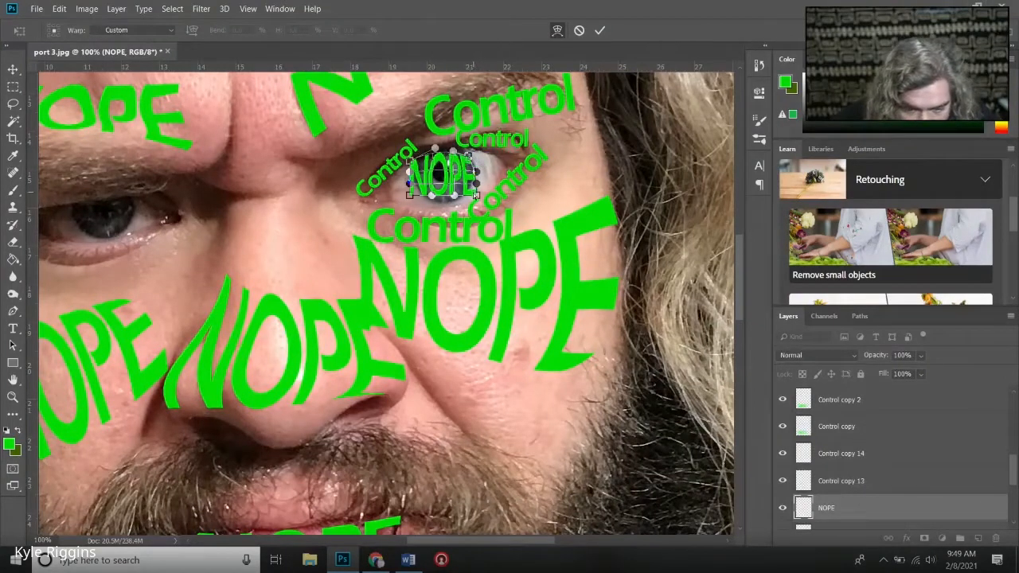
drag(477, 196, 422, 153)
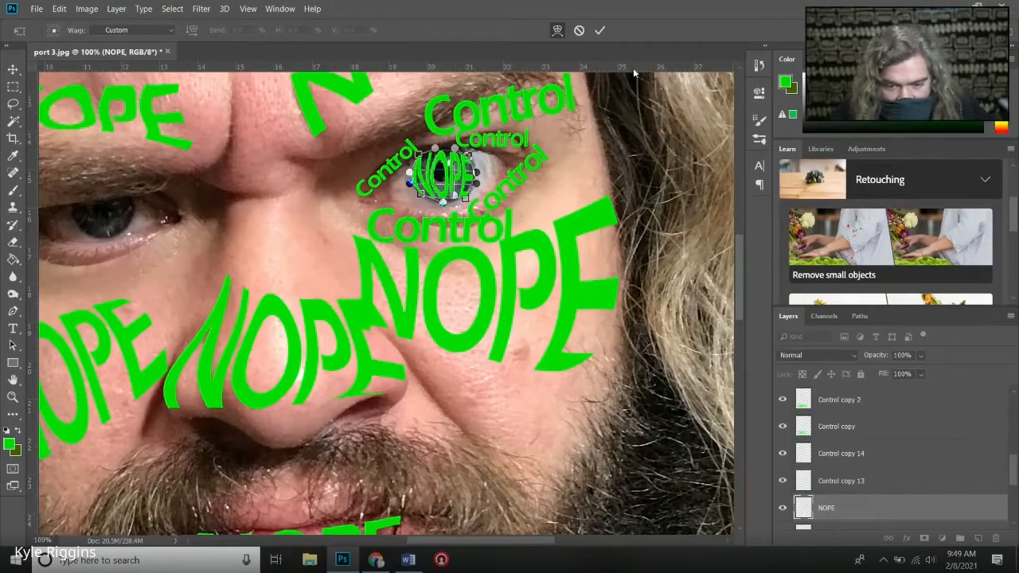
click(600, 30)
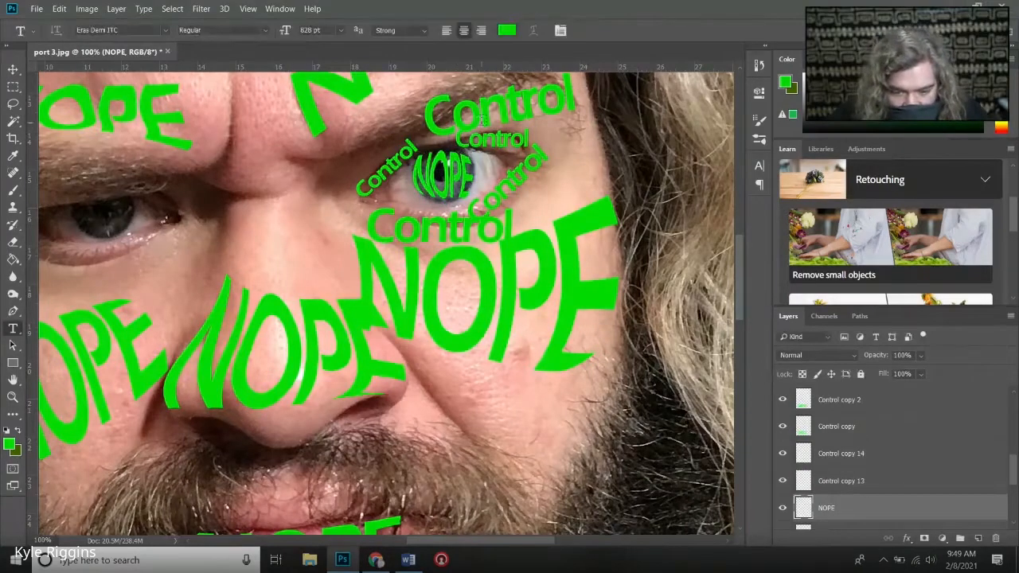
- Warp the Control word beneath the eyebrow, tapering its inner end and bulging its outer end down around the eye socket
click(13, 69)
click(456, 123)
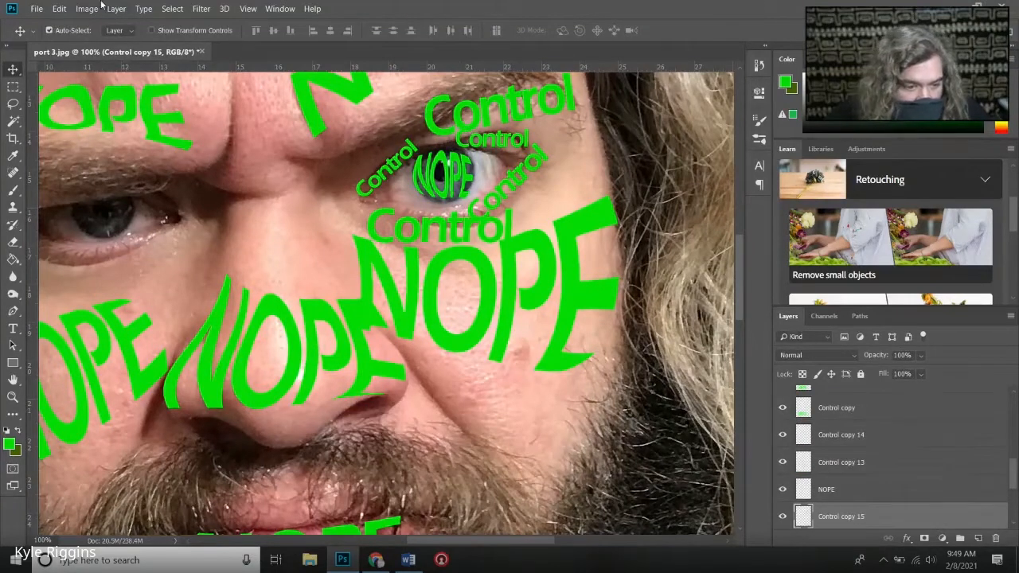
click(59, 9)
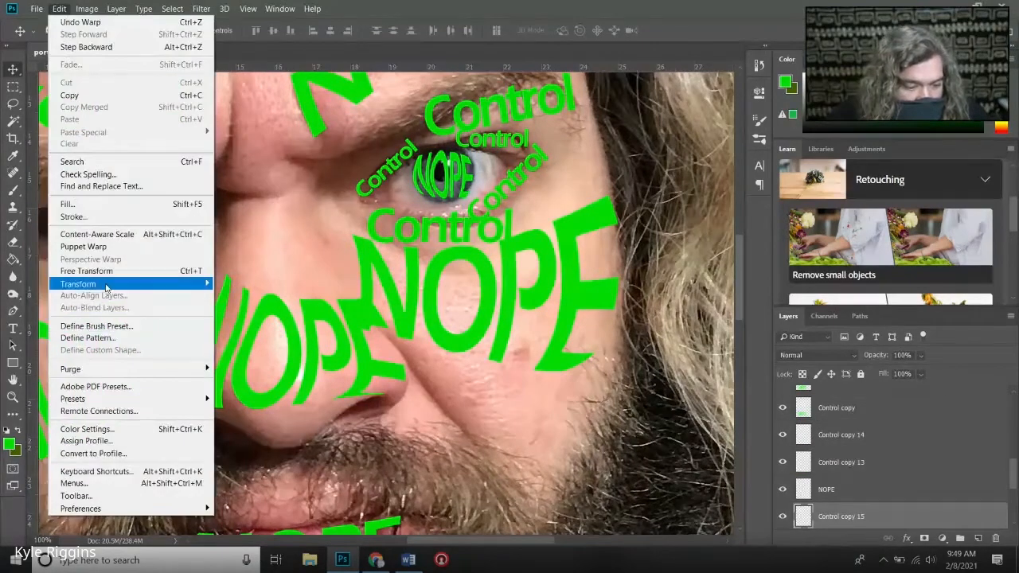
mouse_move(149, 284)
click(289, 363)
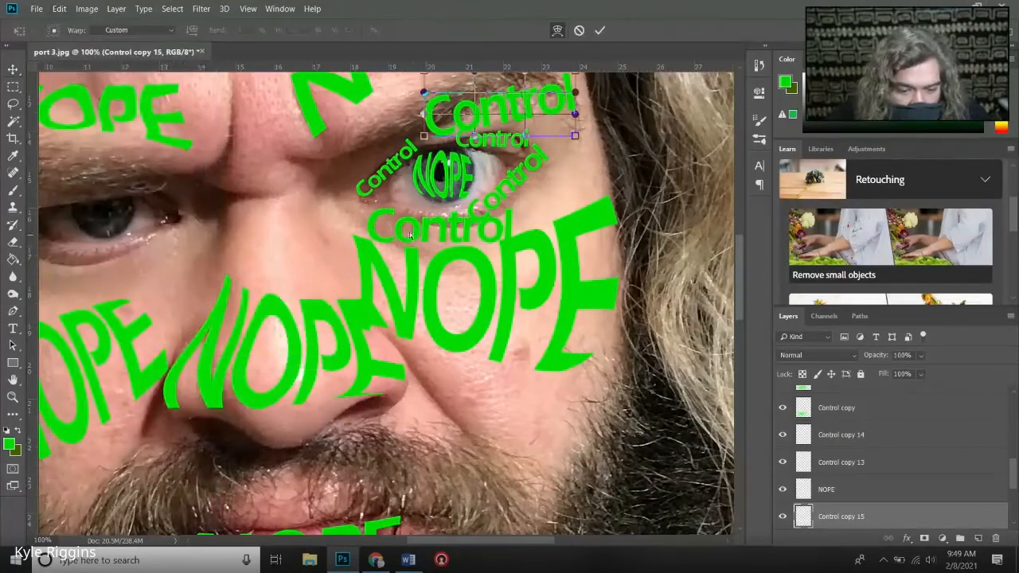
drag(423, 136, 418, 102)
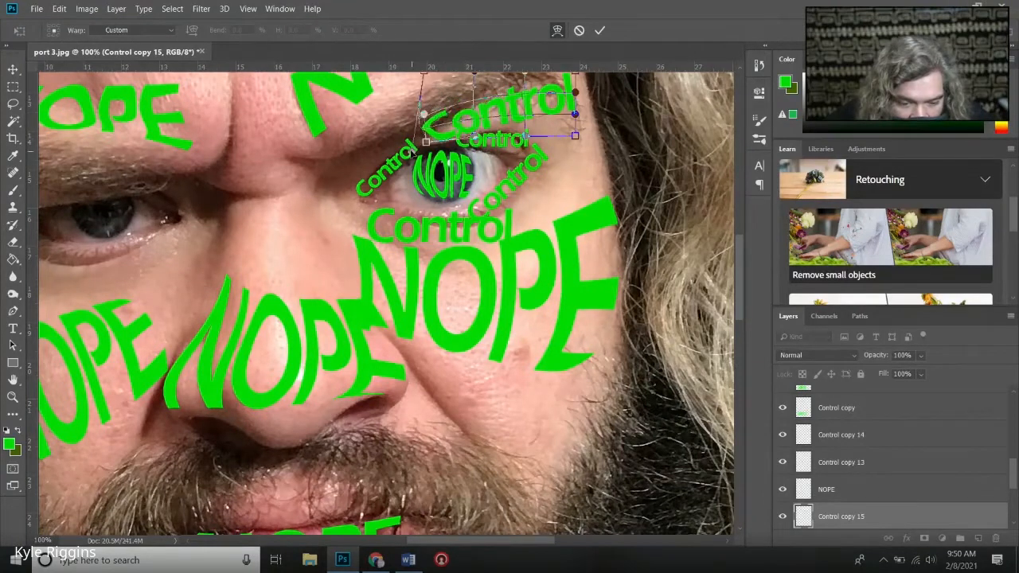
drag(412, 151, 425, 163)
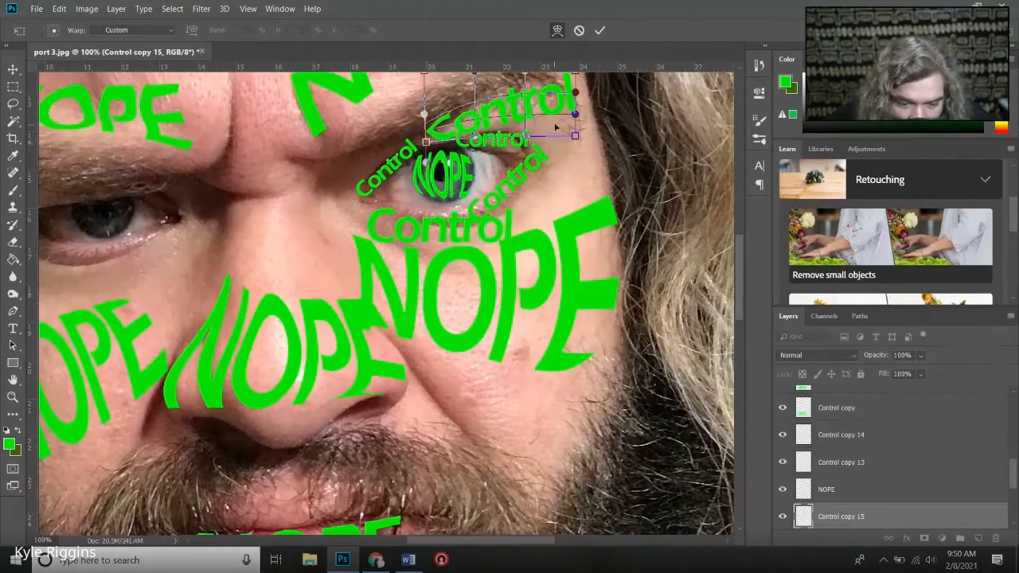
drag(575, 116, 566, 198)
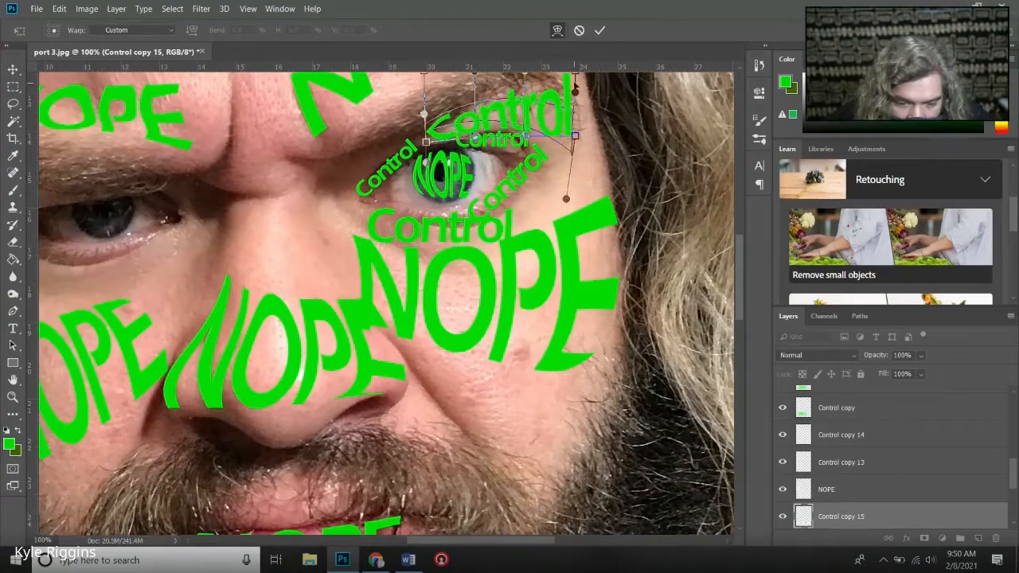
drag(575, 93, 583, 116)
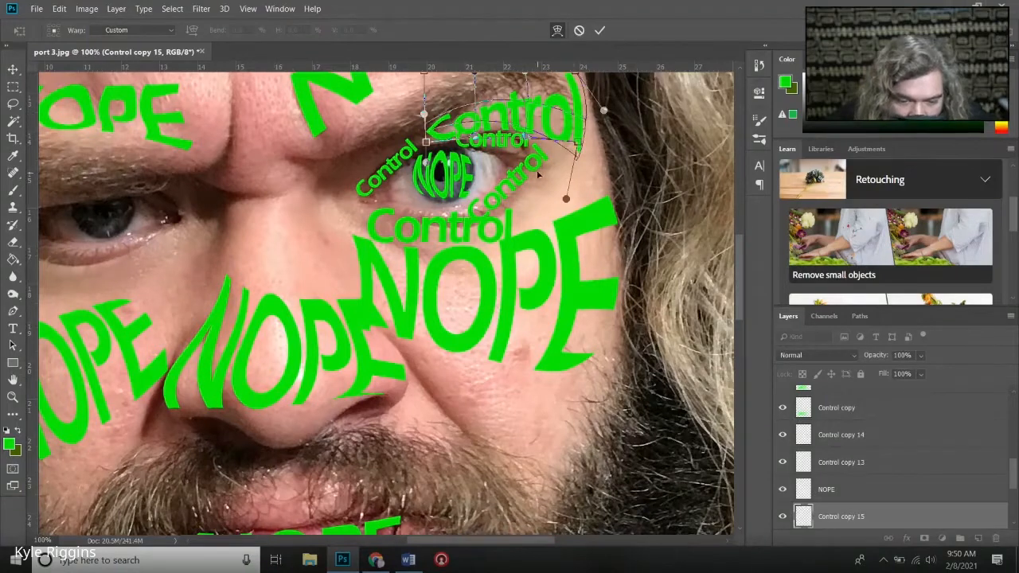
click(600, 31)
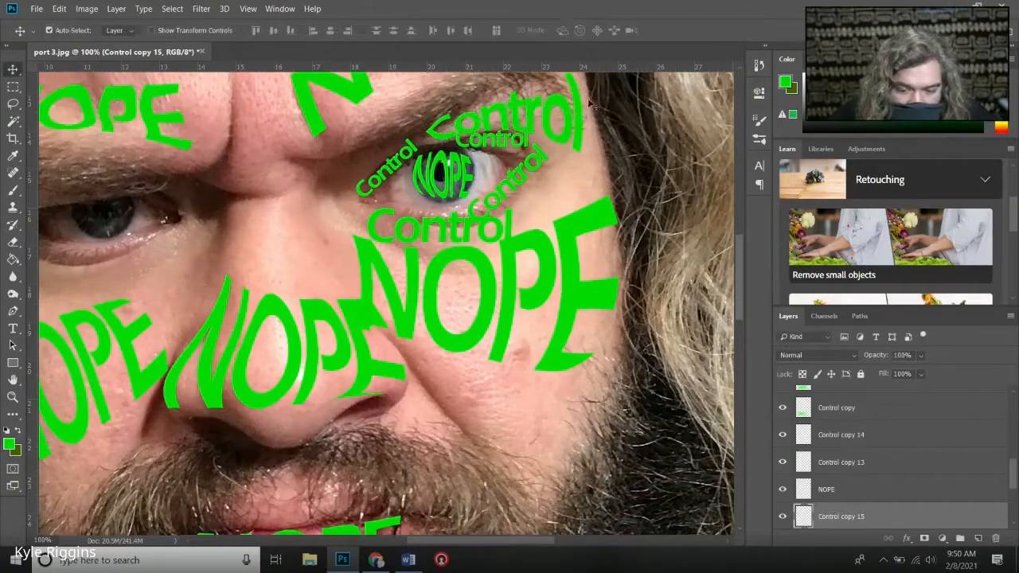
- Warp the Control word at the inner corner of the eye so it curves around the eye's edge
click(373, 199)
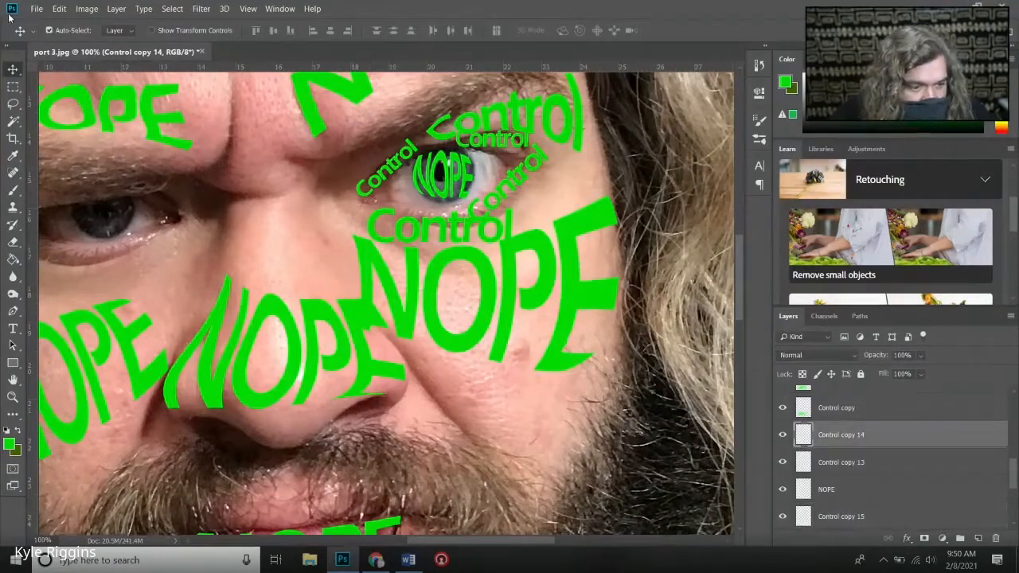
click(57, 8)
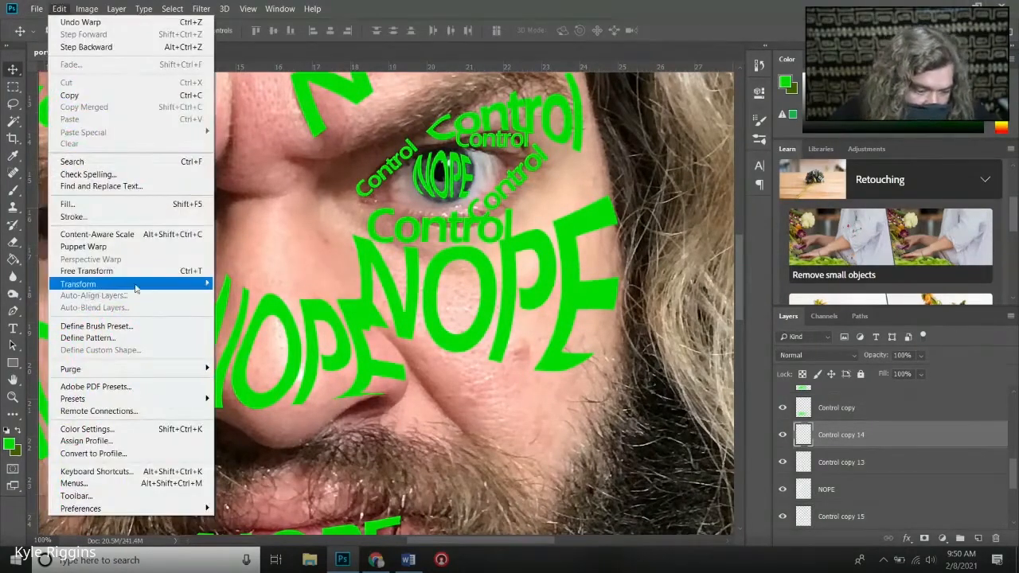
mouse_move(201, 285)
click(233, 362)
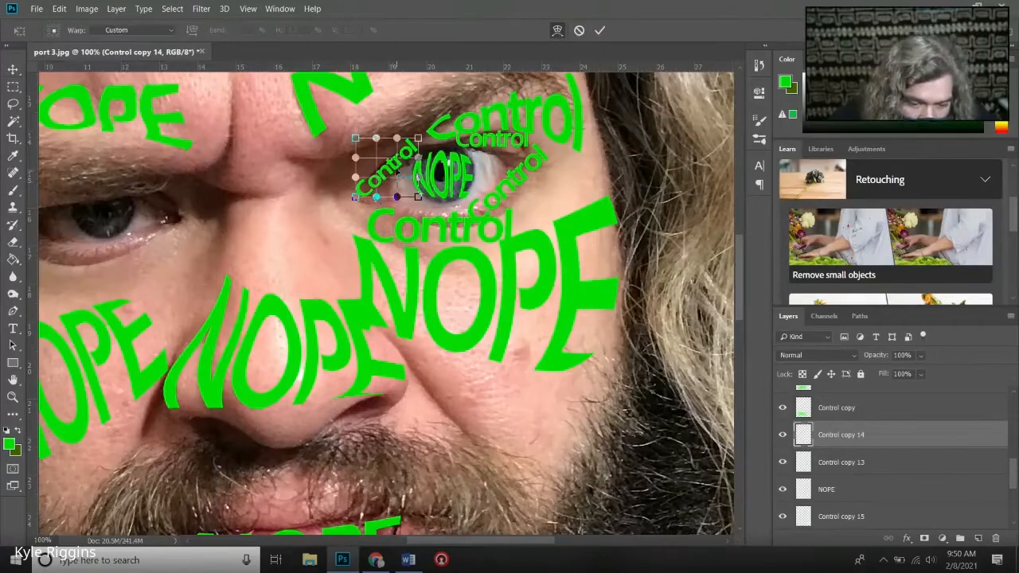
drag(397, 163, 362, 198)
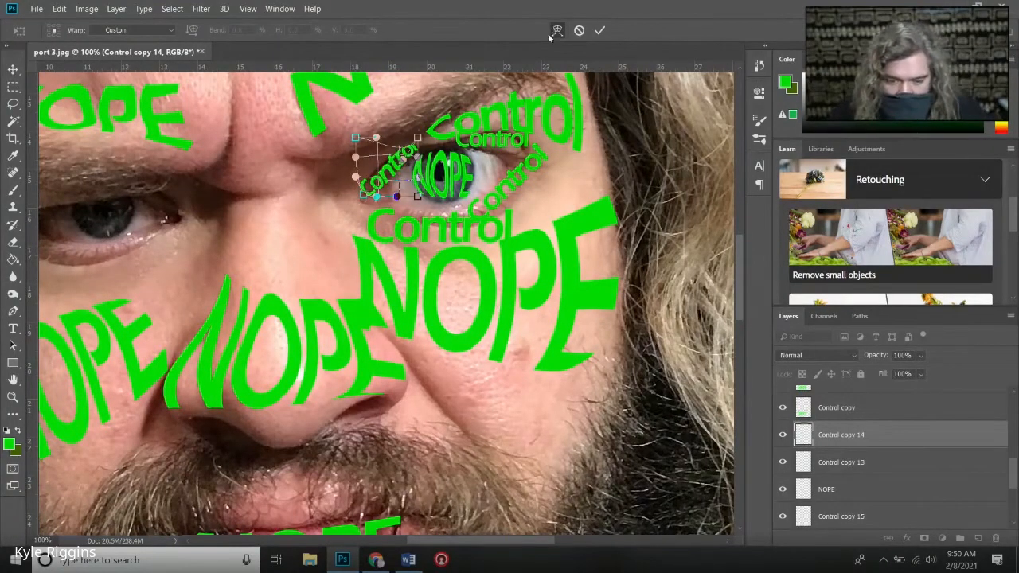
key(Return)
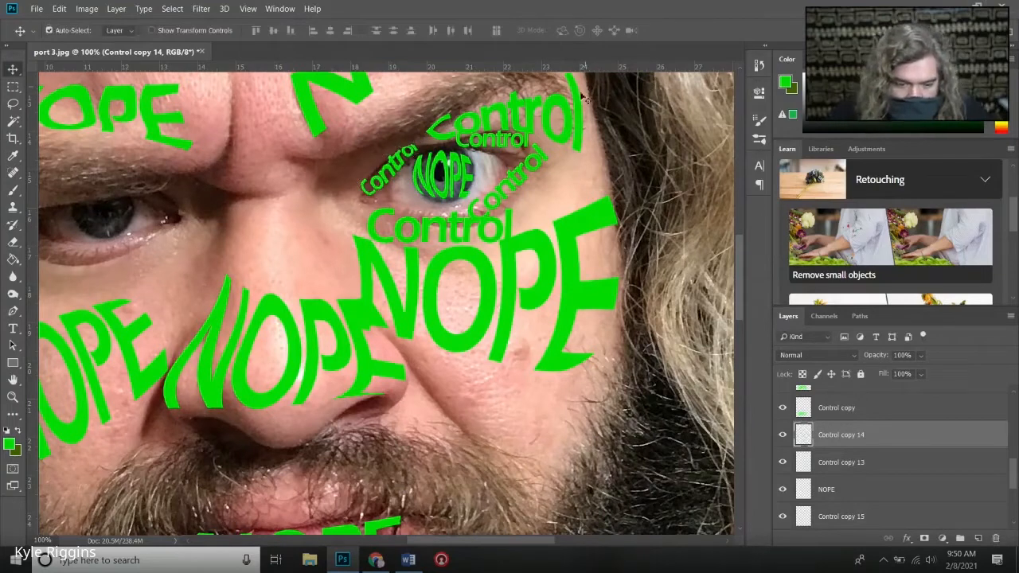
- Warp the small Control word along the upper eyelid so its outer end and lower edge bend down around the eye
click(470, 153)
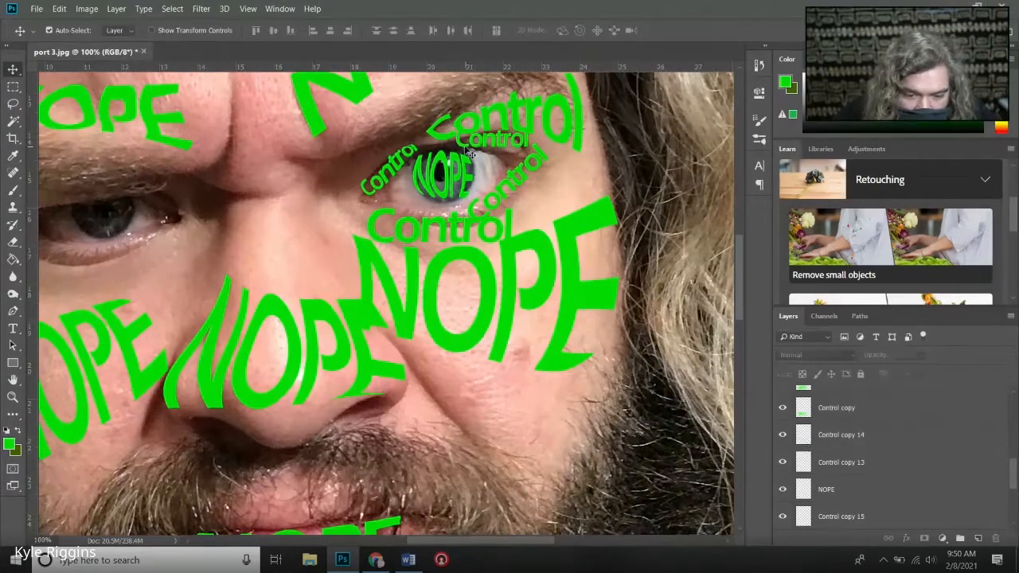
click(60, 9)
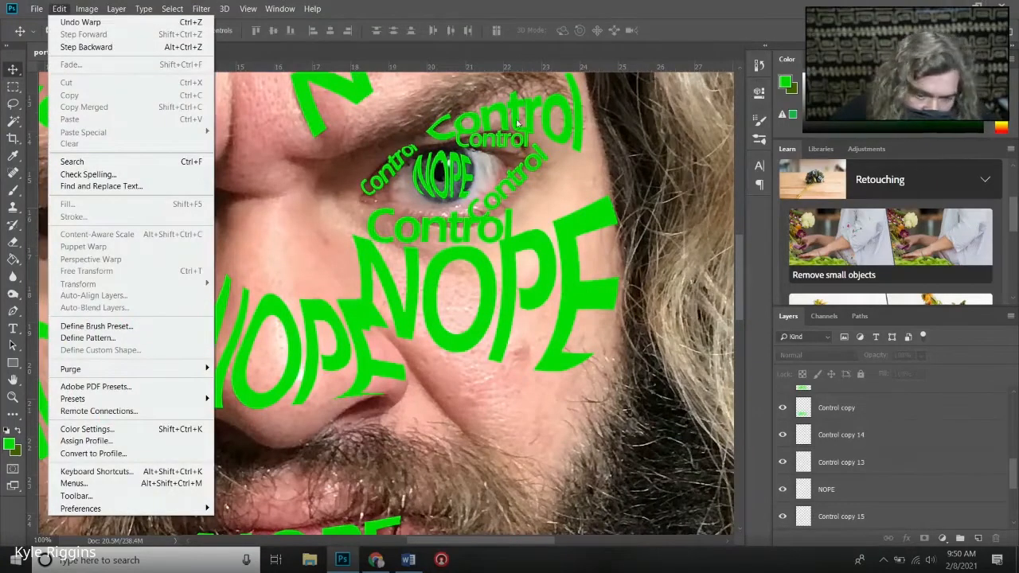
click(492, 141)
click(493, 140)
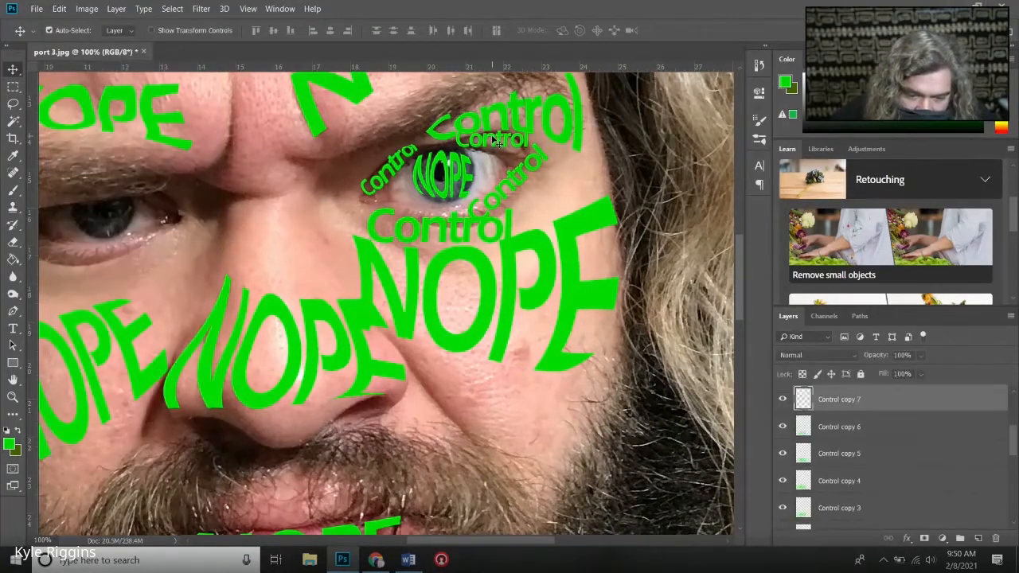
click(59, 9)
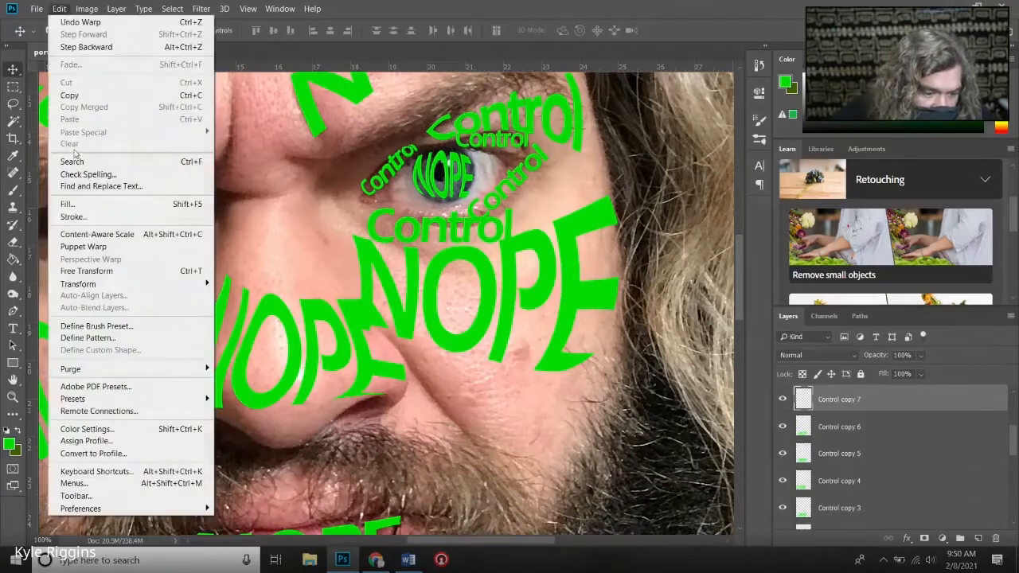
mouse_move(160, 284)
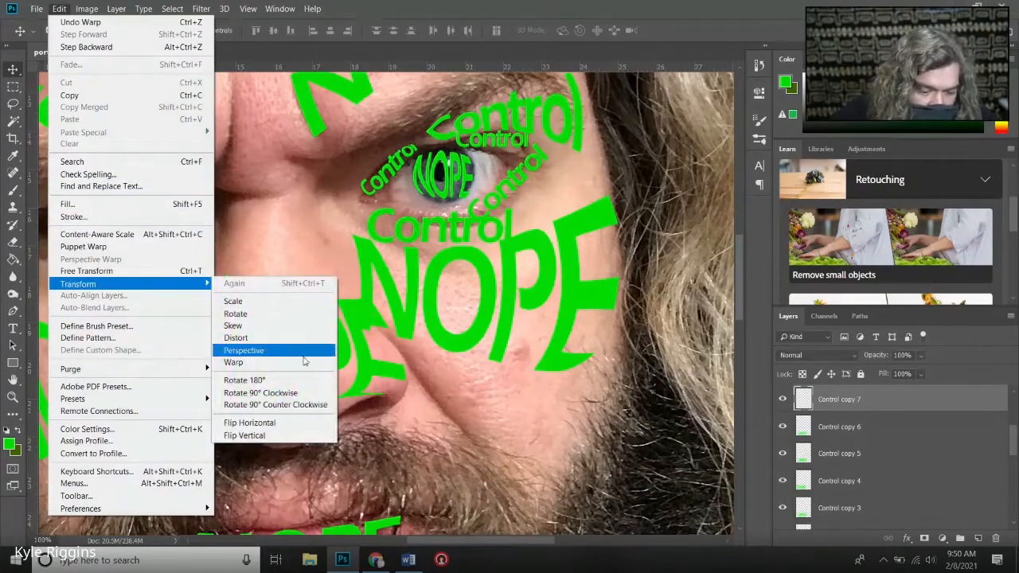
click(237, 362)
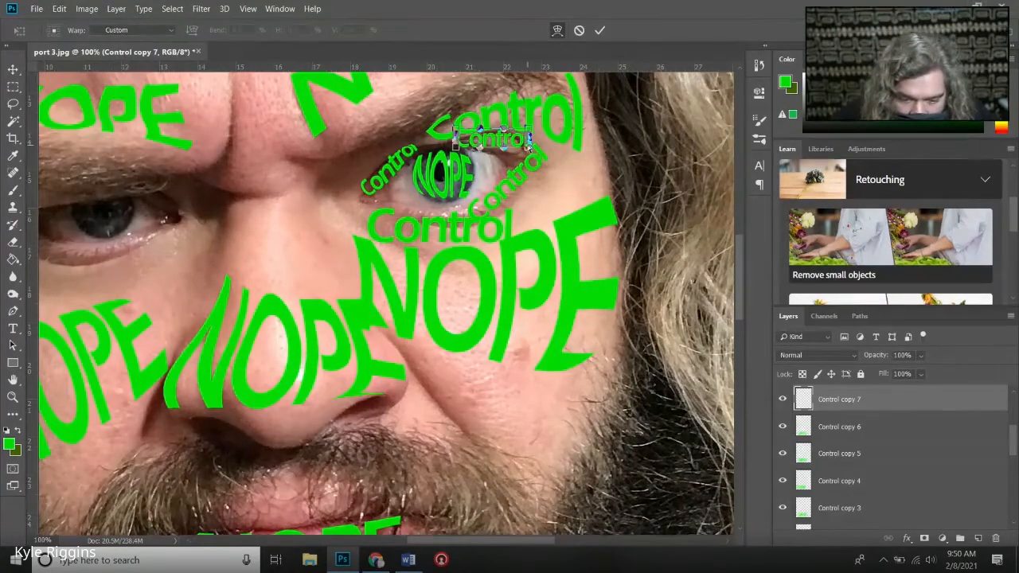
drag(528, 147, 532, 157)
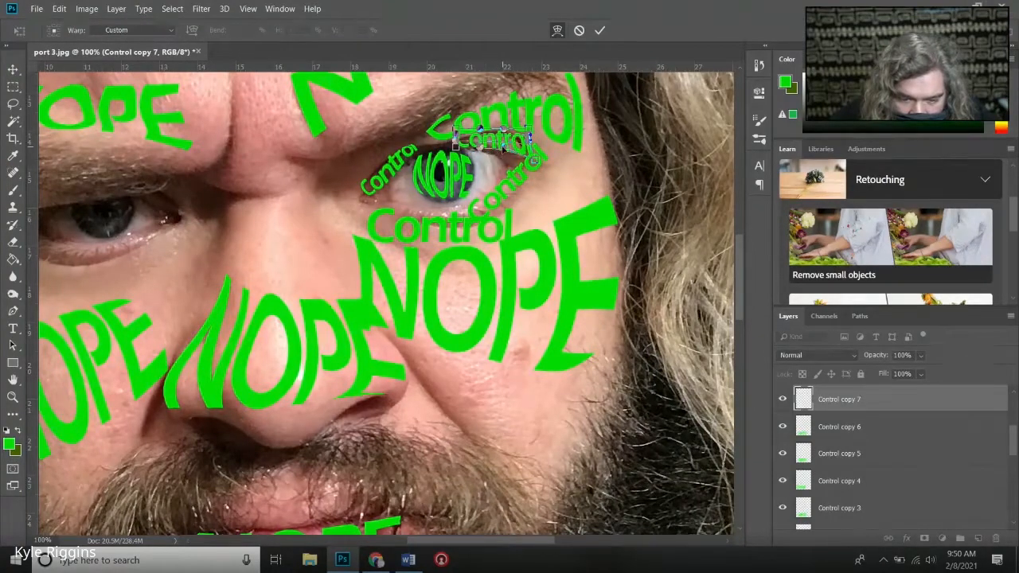
drag(503, 148, 505, 158)
click(599, 30)
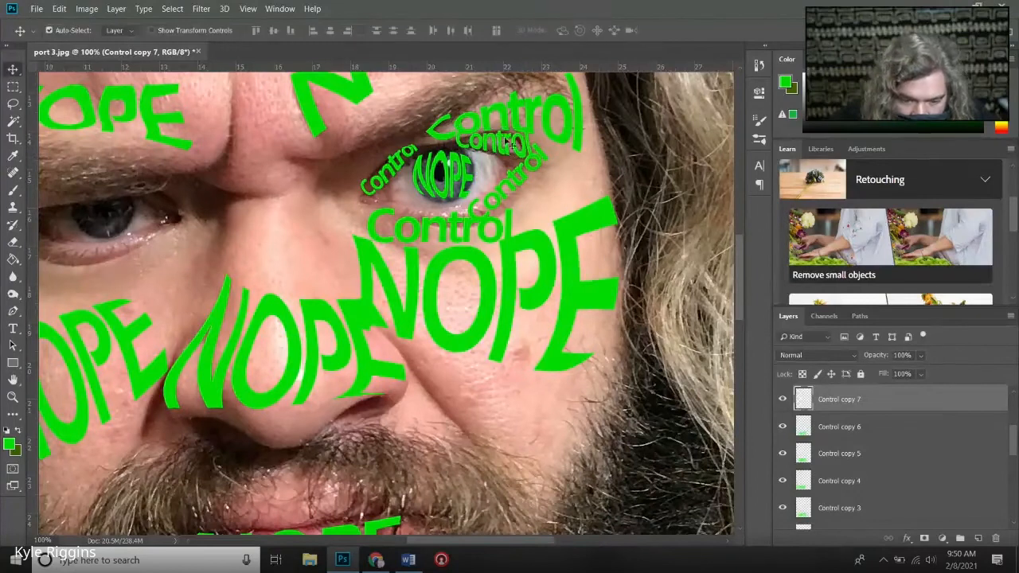
- Warp the Control word beneath the eye so its ends rise and its middle sags along the lower eyelid
click(430, 231)
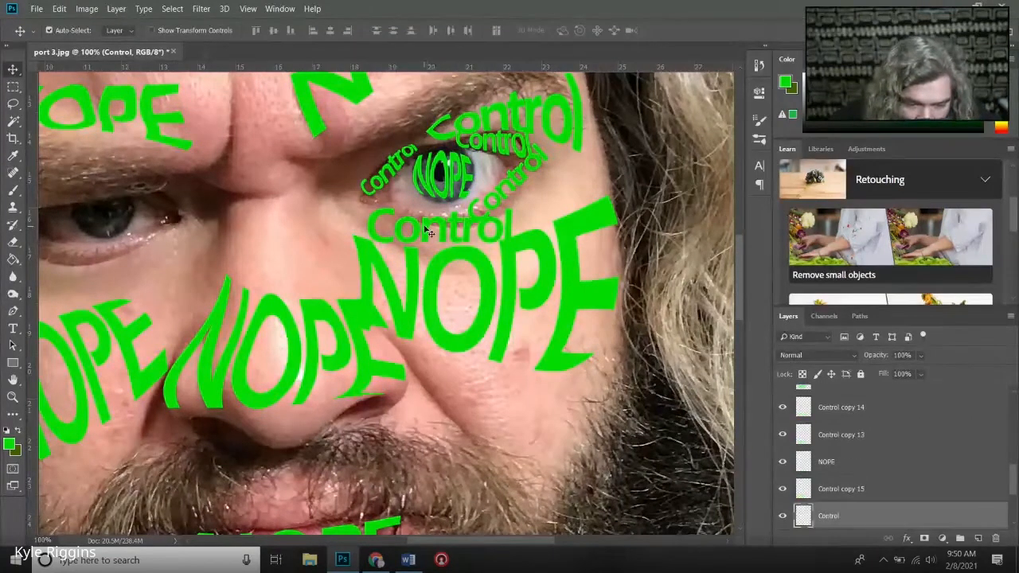
click(61, 9)
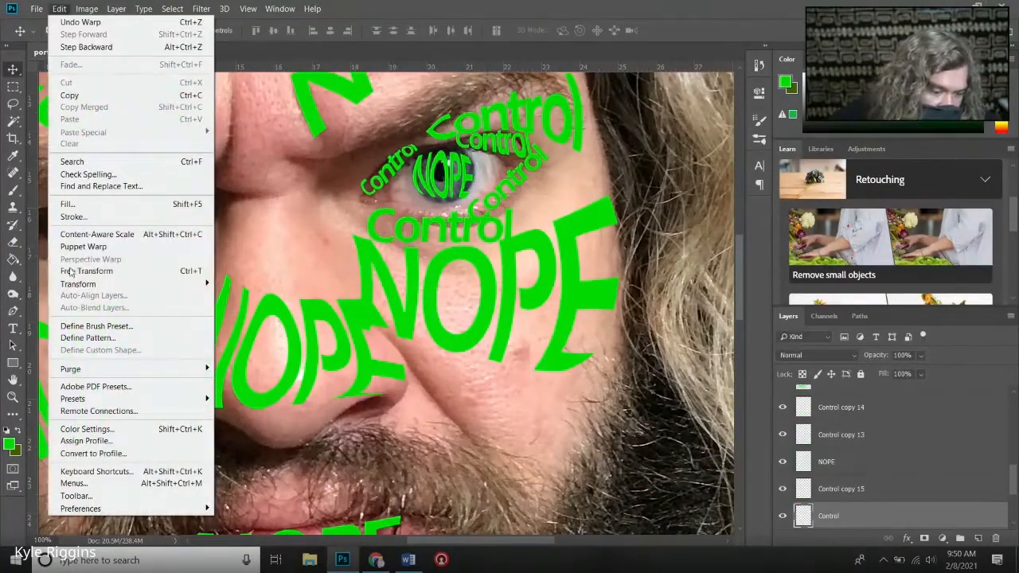
mouse_move(151, 284)
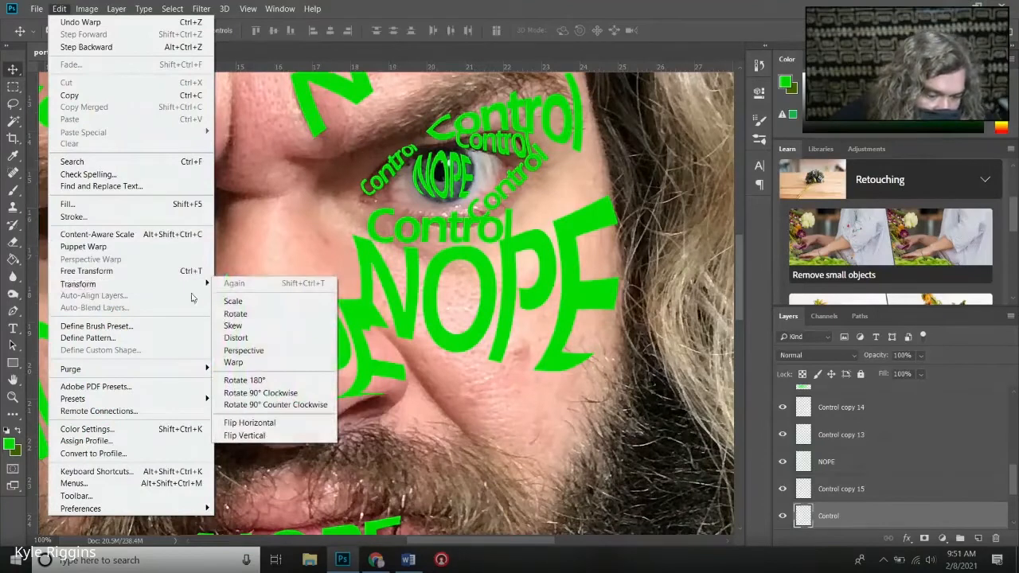
click(281, 362)
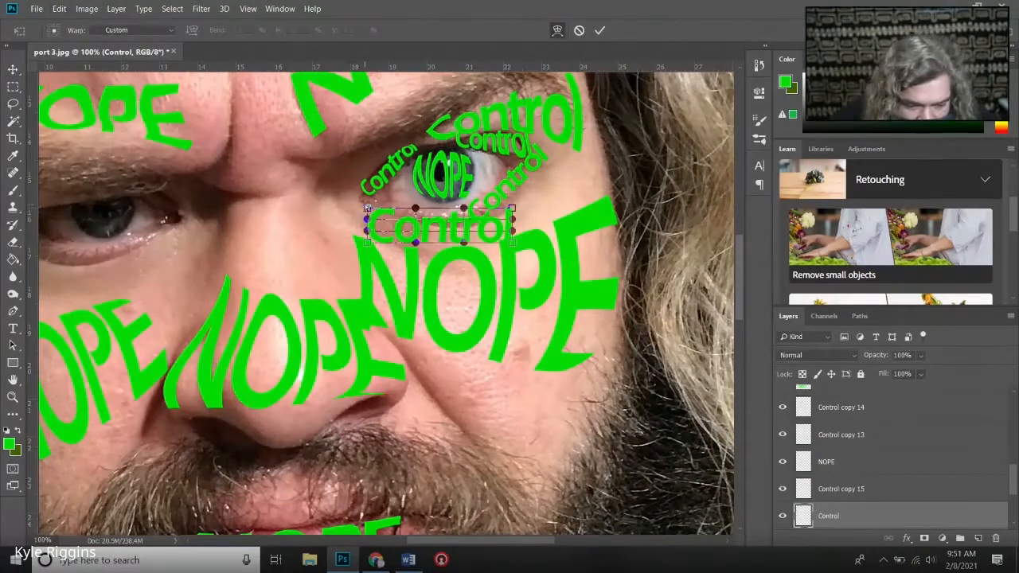
drag(367, 208, 382, 244)
drag(463, 208, 425, 256)
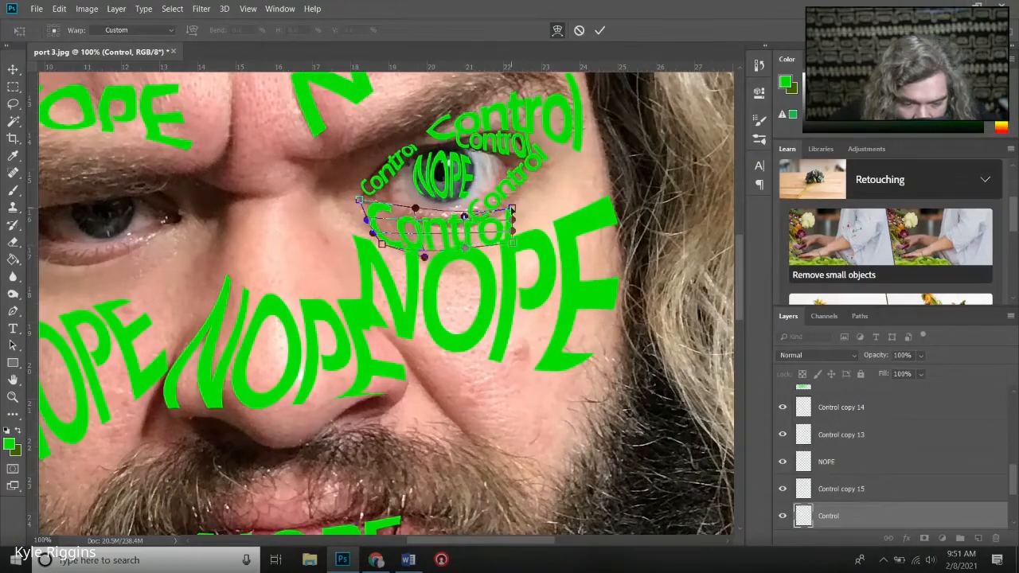
drag(512, 209, 520, 194)
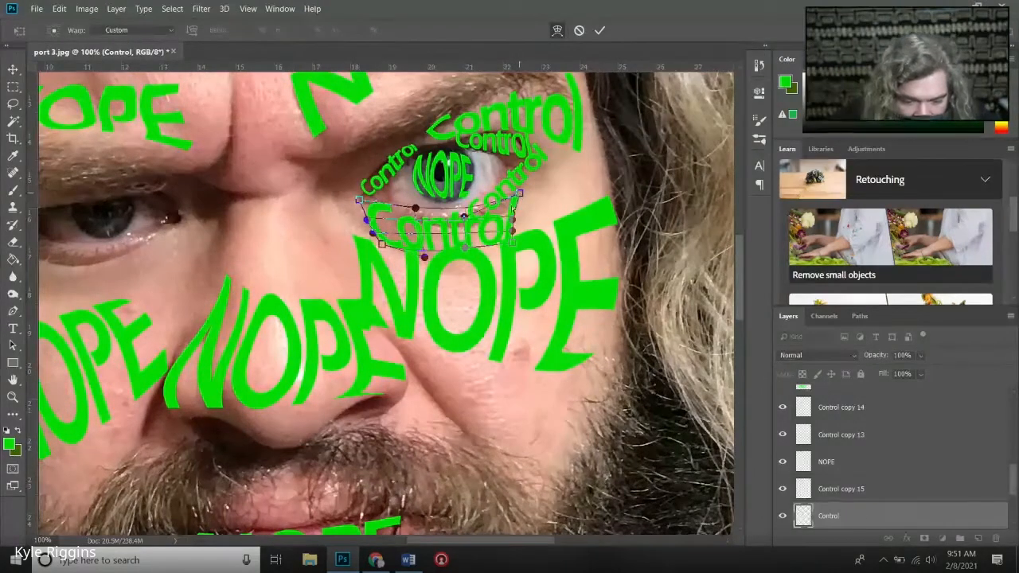
click(599, 30)
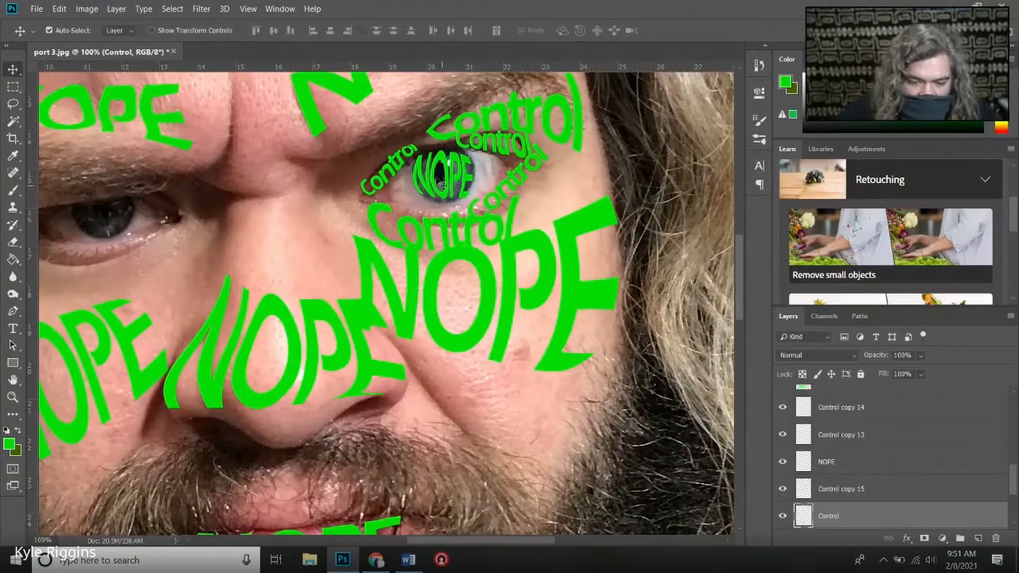
- Warp the slanted Control word at the eye's outer corner so it follows the curve of the lower lid
click(504, 199)
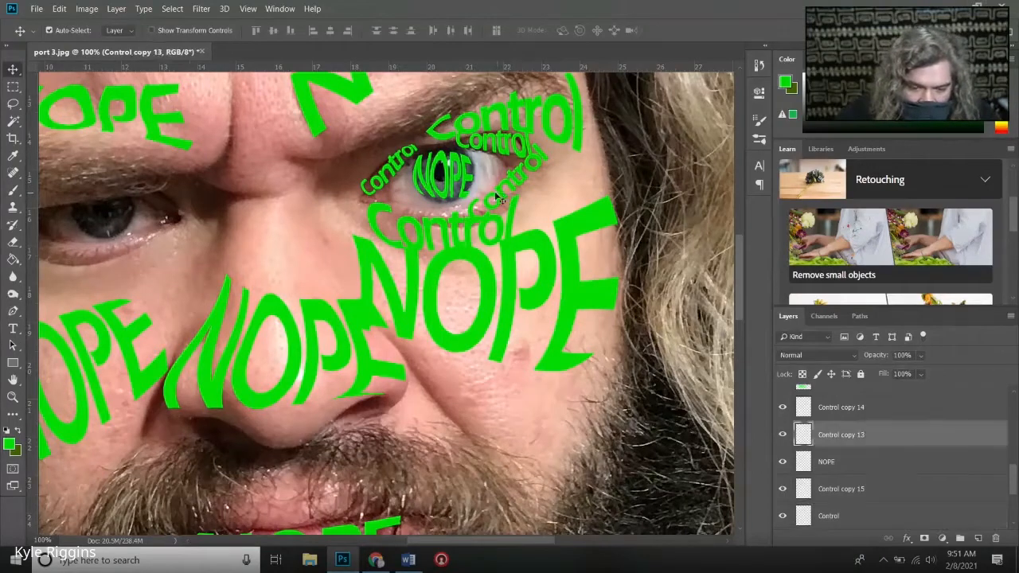
click(60, 9)
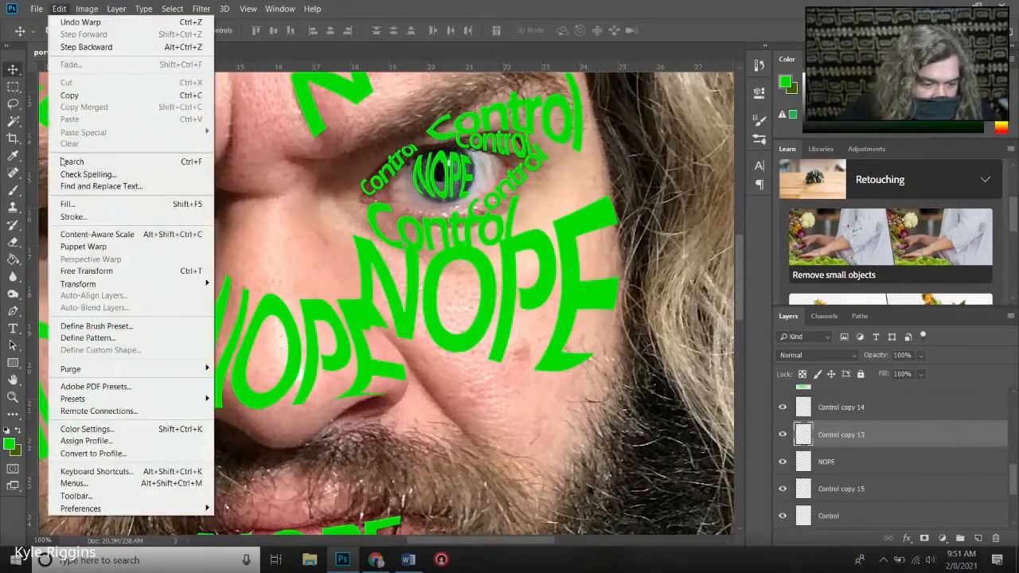
mouse_move(94, 285)
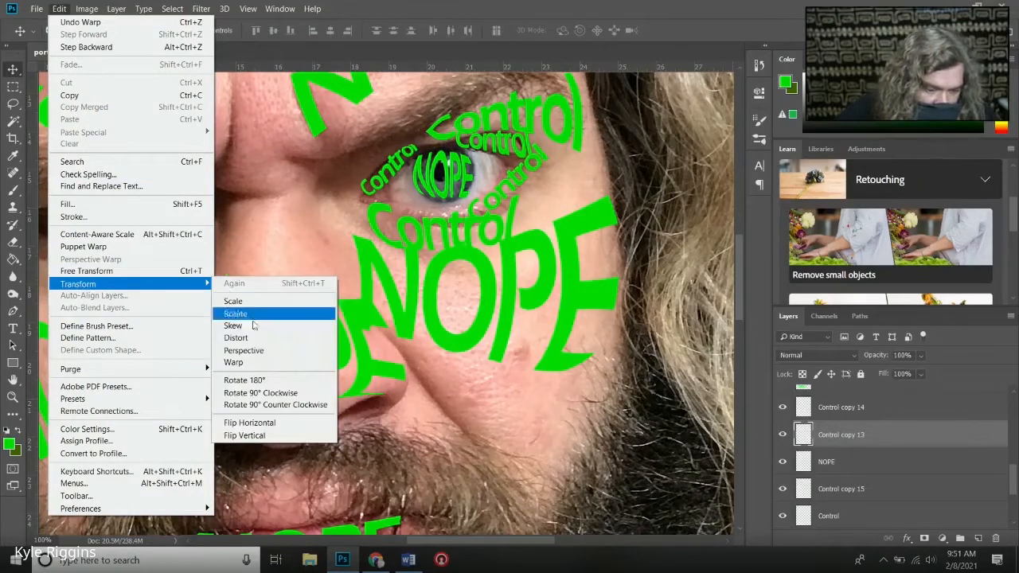
click(235, 363)
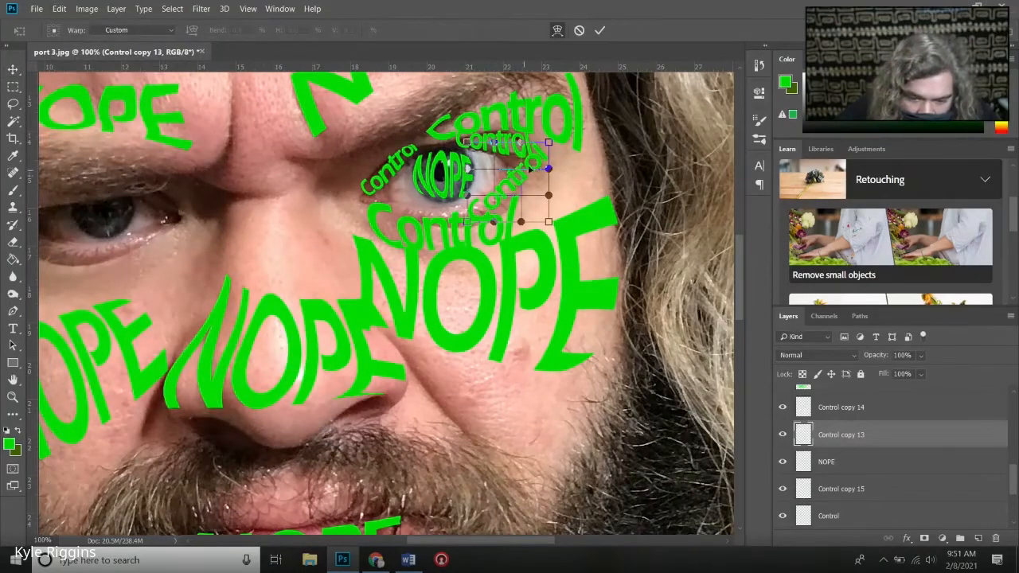
drag(517, 179, 521, 182)
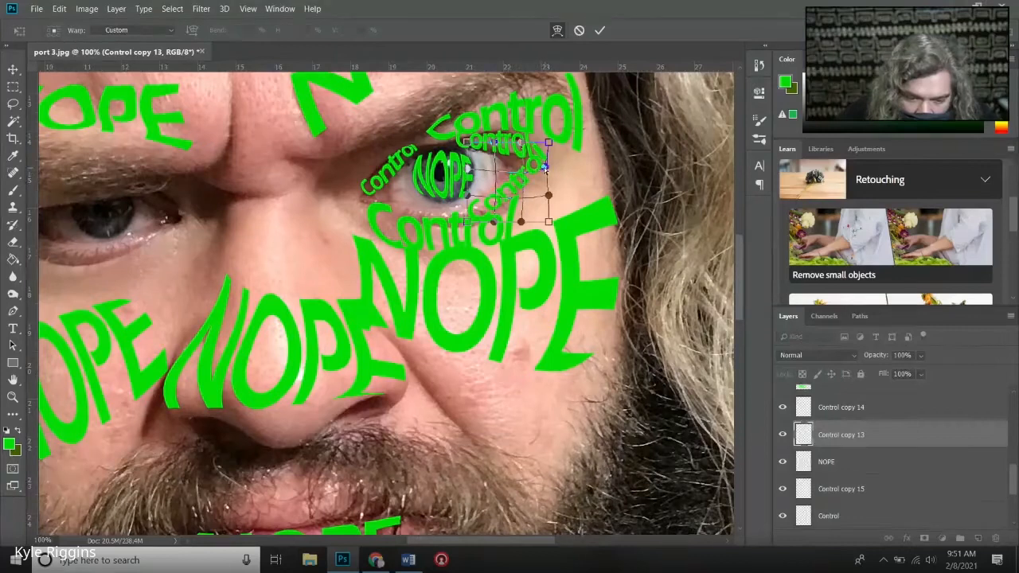
drag(547, 196, 499, 201)
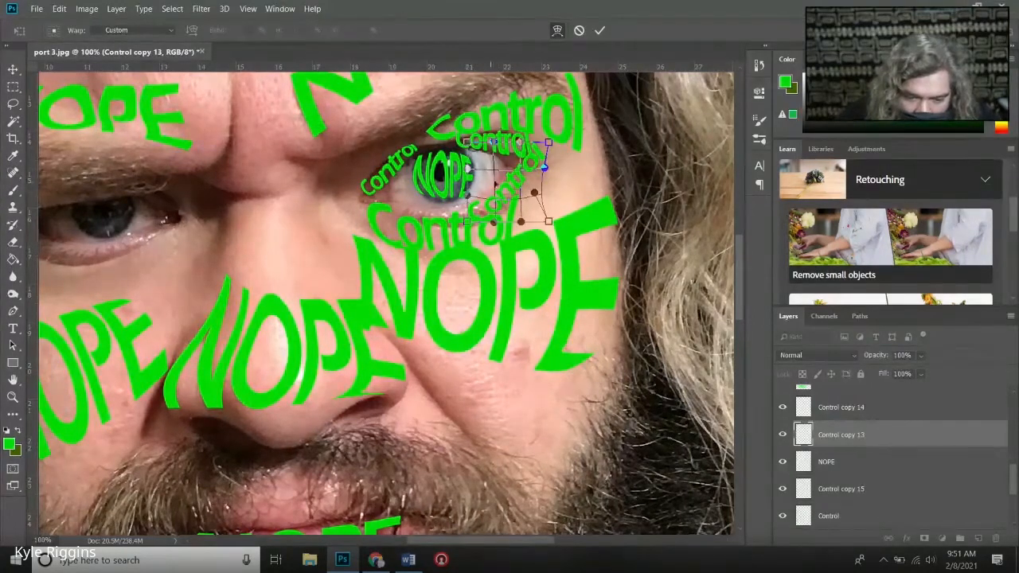
click(599, 30)
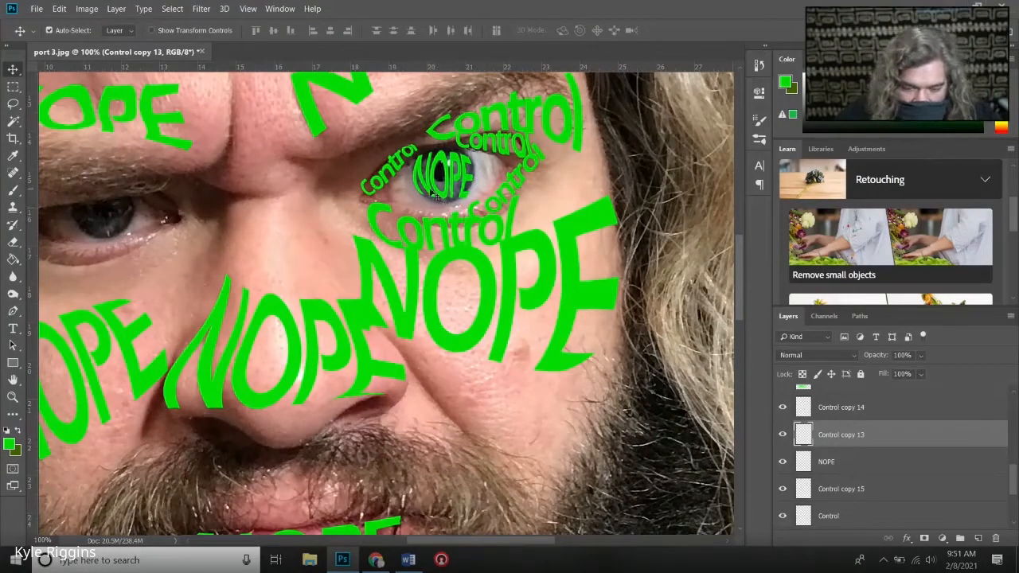
- Add the word FREE as green 828 pt Eras Demi ITC text and rasterize its layer
click(13, 329)
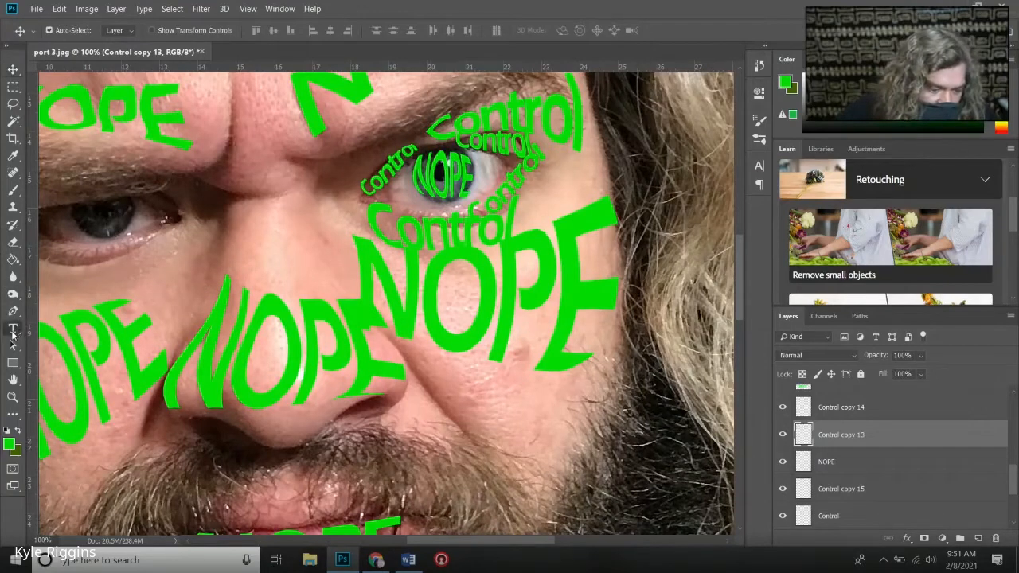
click(133, 316)
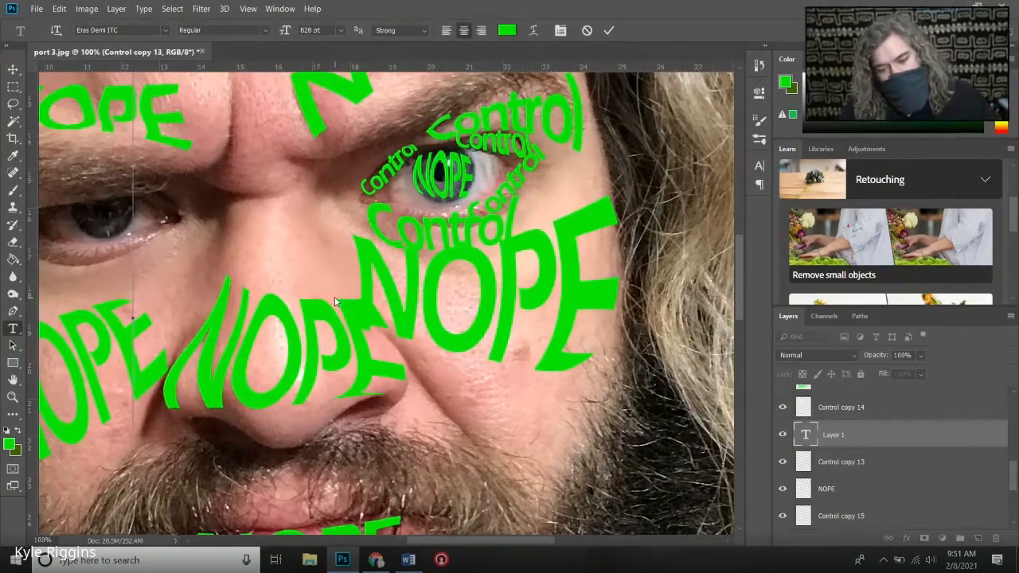
text(FREE)
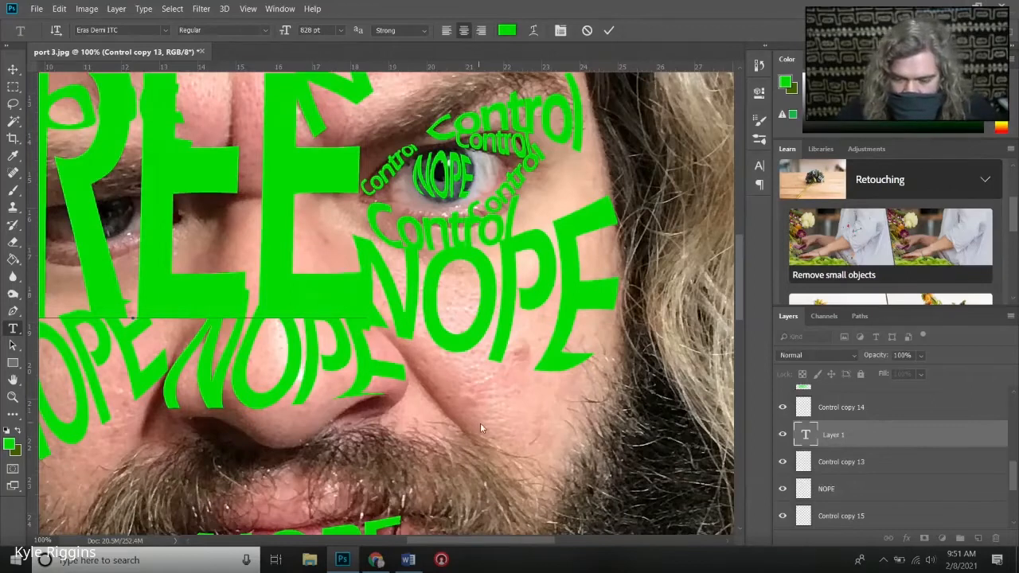
click(861, 433)
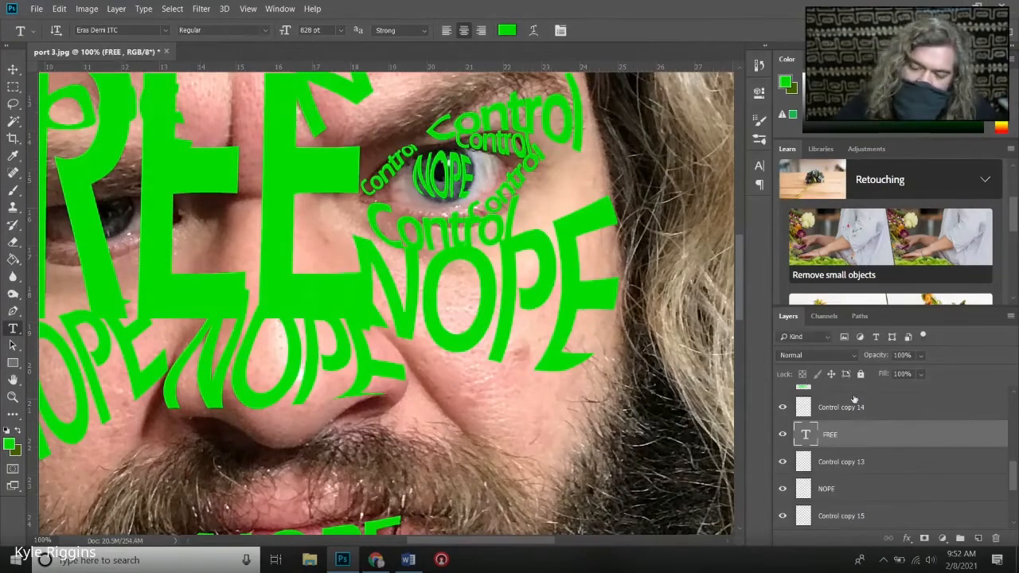
right_click(847, 434)
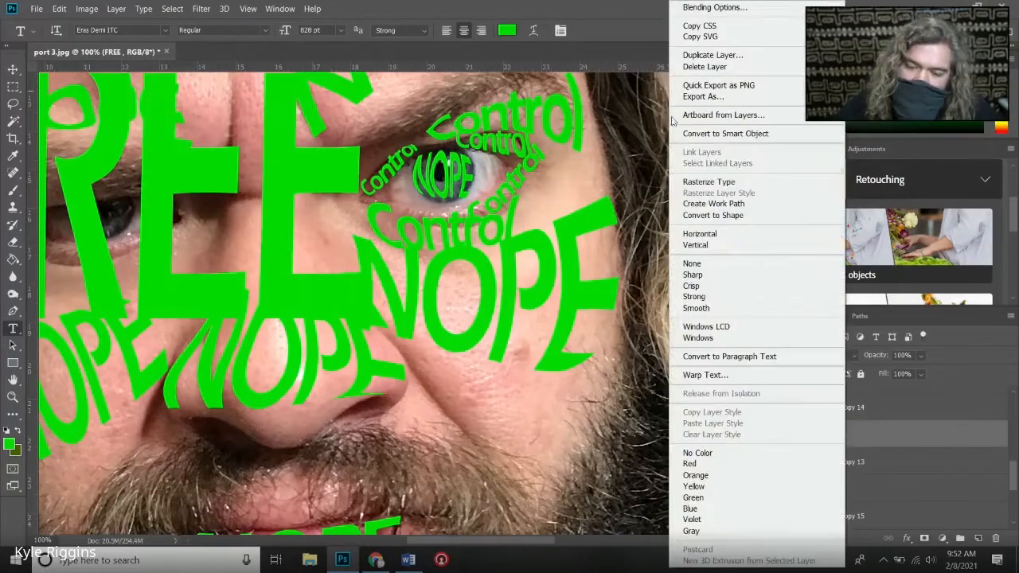
click(691, 183)
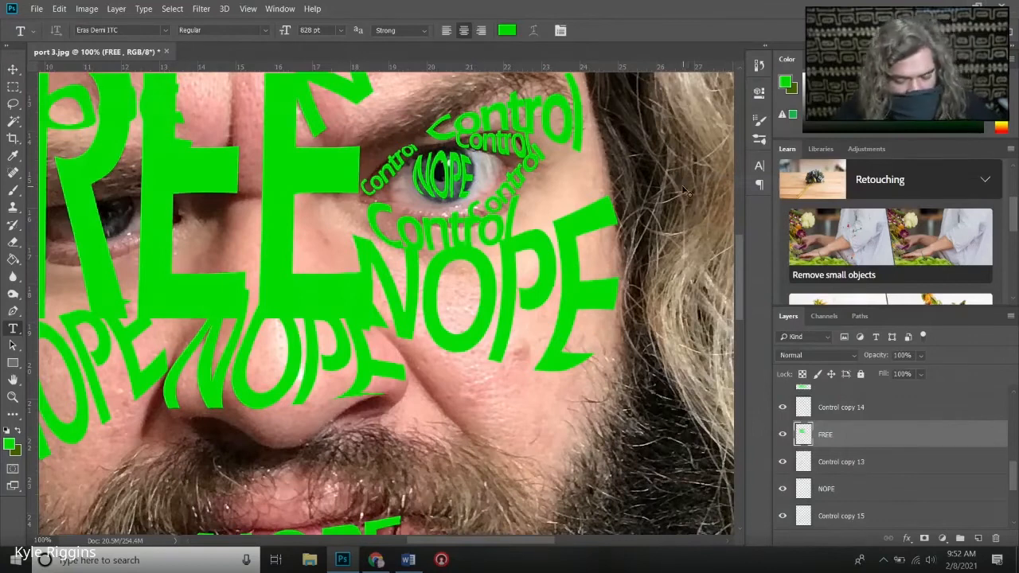
- Scale FREE to about 9.5% width and 4.3% height and place it over the white of the eye, just outside the iris
key(ctrl+t)
drag(330, 310, 239, 218)
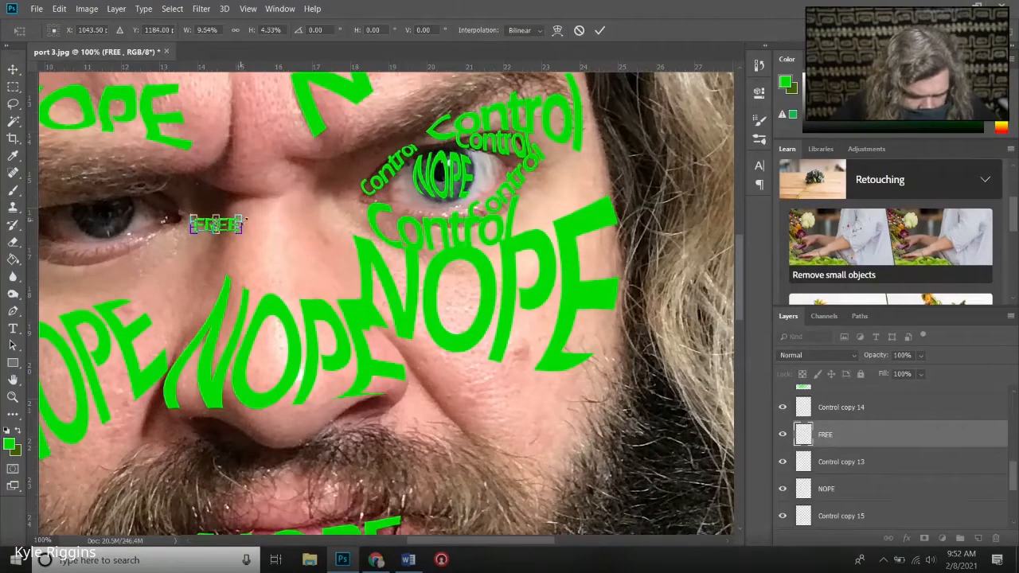
click(598, 31)
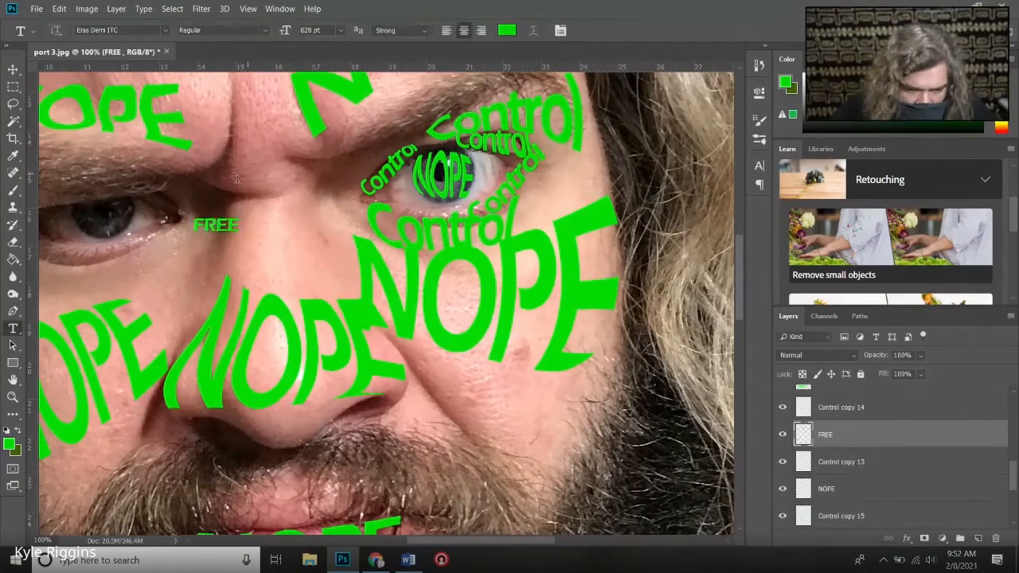
click(12, 71)
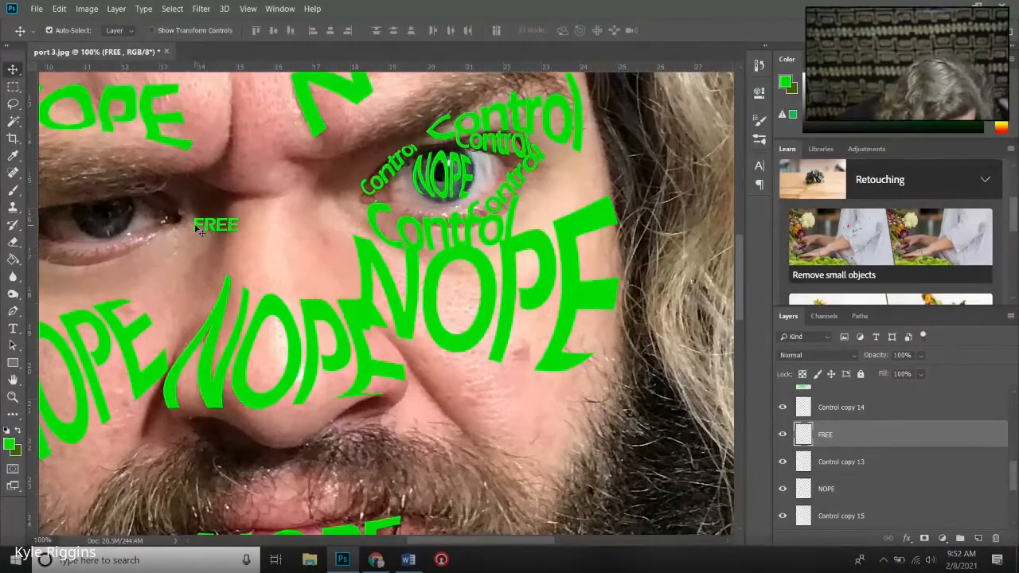
drag(204, 230, 371, 205)
drag(452, 180, 471, 162)
- Duplicate the FREE layer twice and stack both copies beneath the original over the white of the eye, beside the iris
right_click(837, 432)
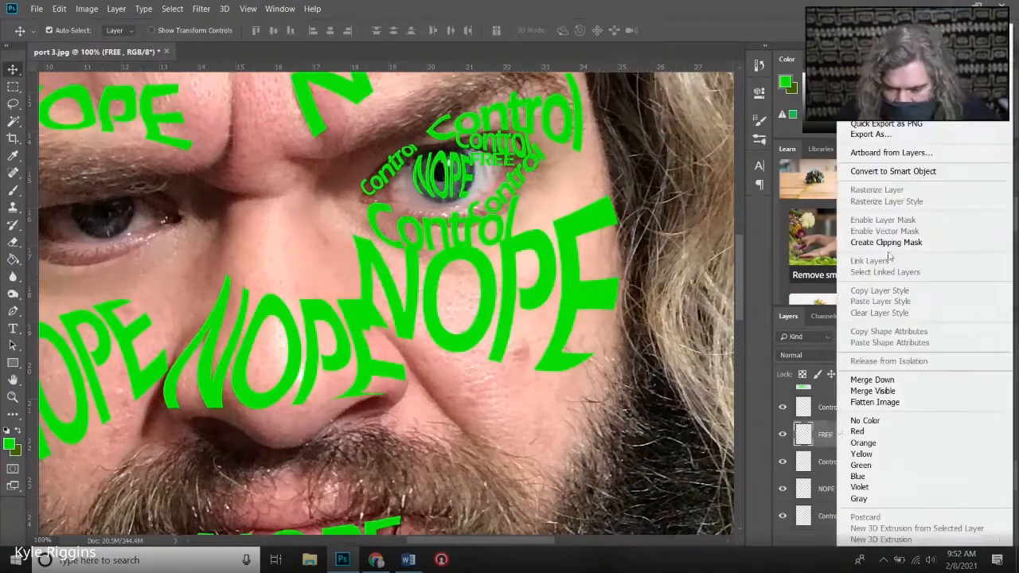
click(875, 83)
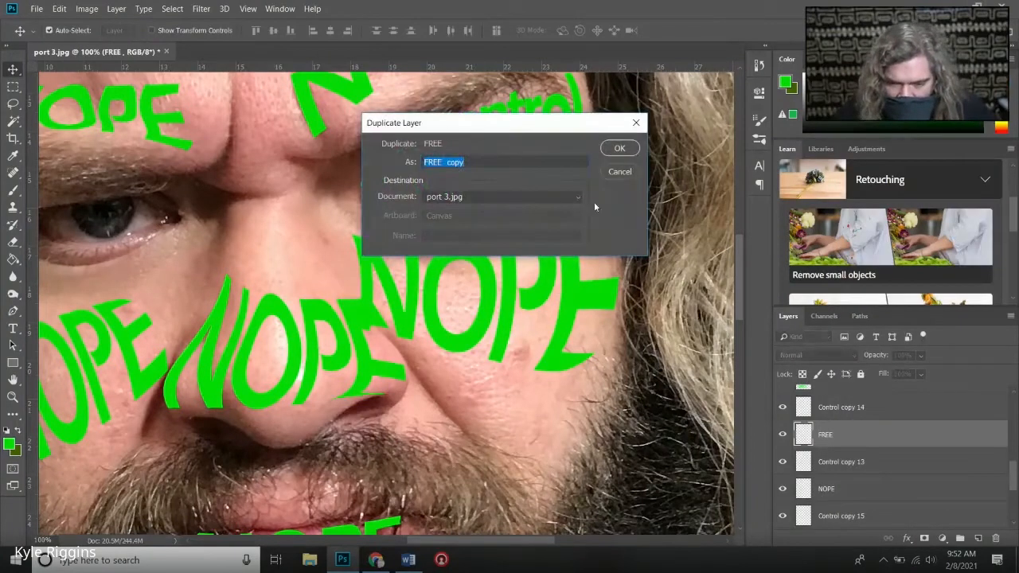
click(619, 149)
right_click(836, 434)
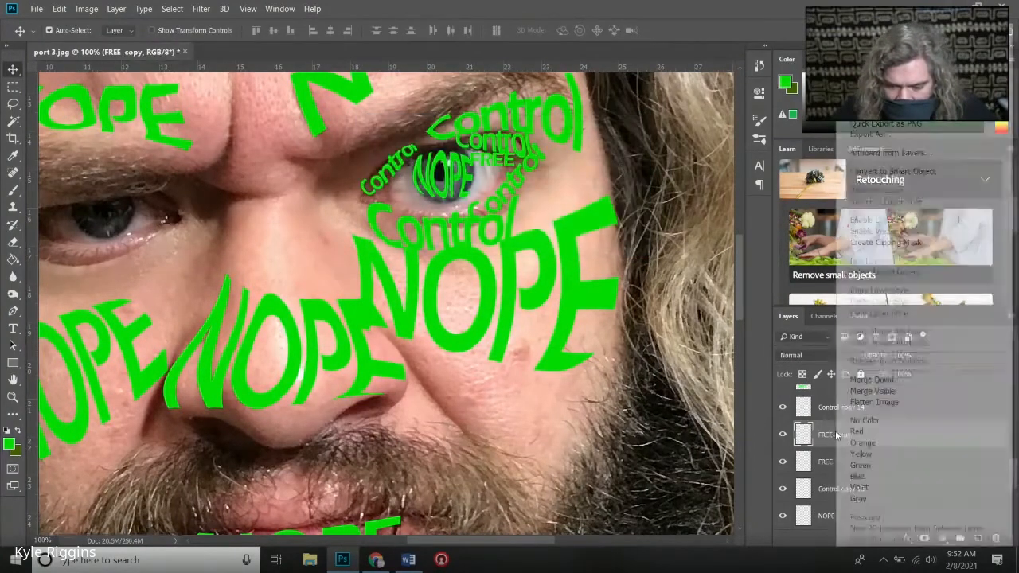
click(876, 82)
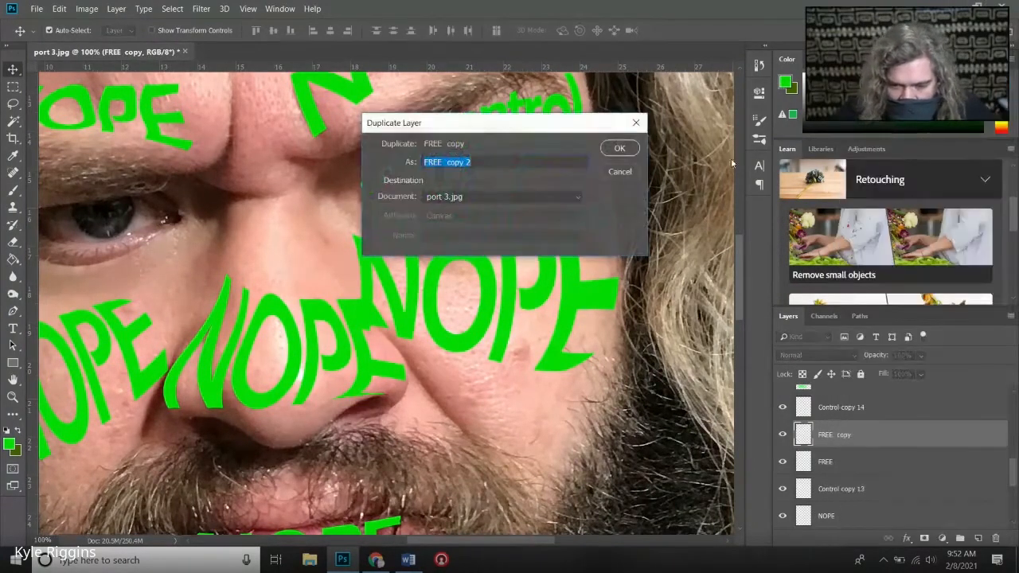
click(620, 149)
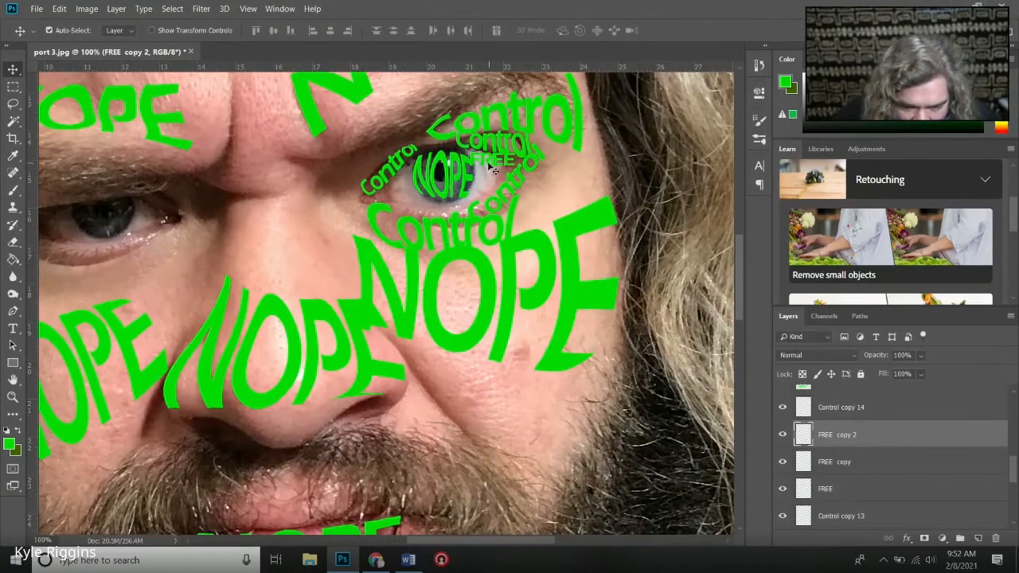
drag(493, 169, 487, 180)
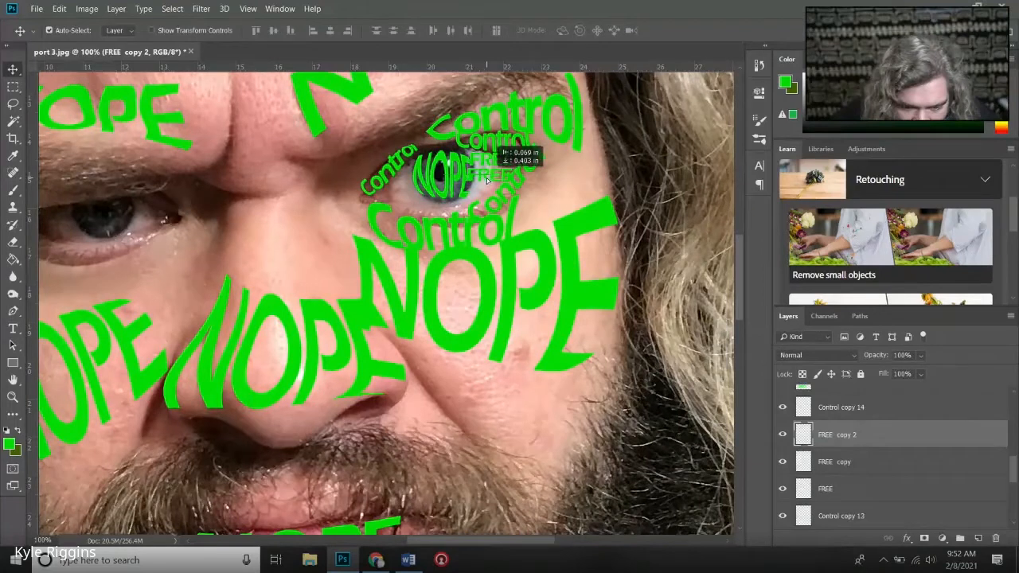
click(490, 170)
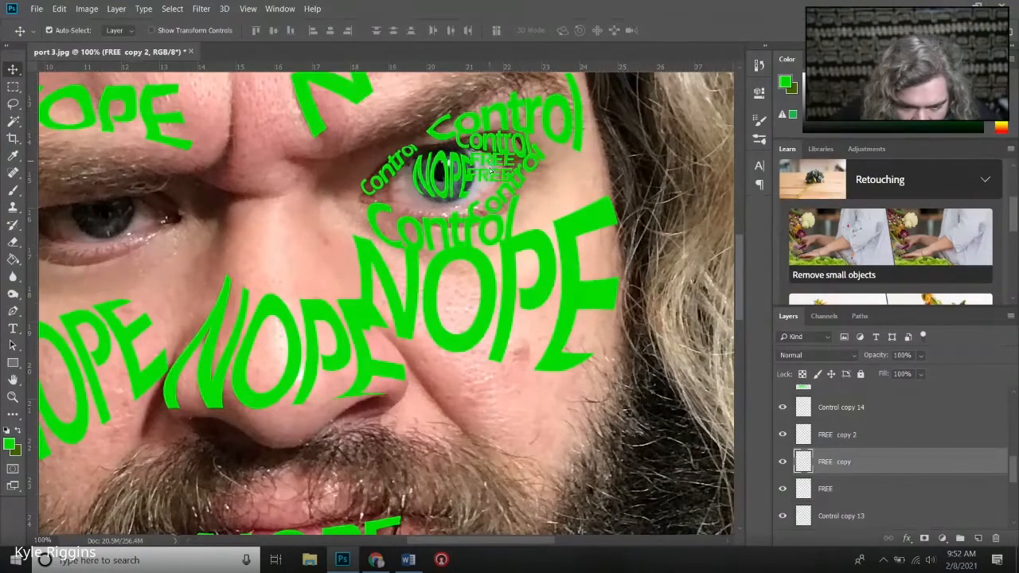
drag(490, 170, 490, 187)
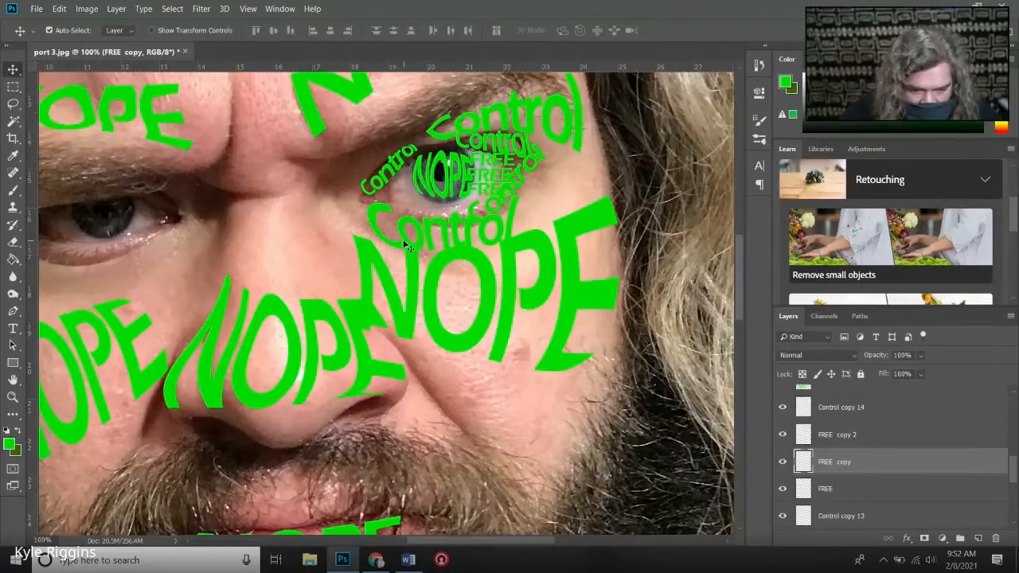
- Duplicate a FREE copy, move it directly beneath the iris and rotate it about -2.2° along the lower lid
right_click(846, 474)
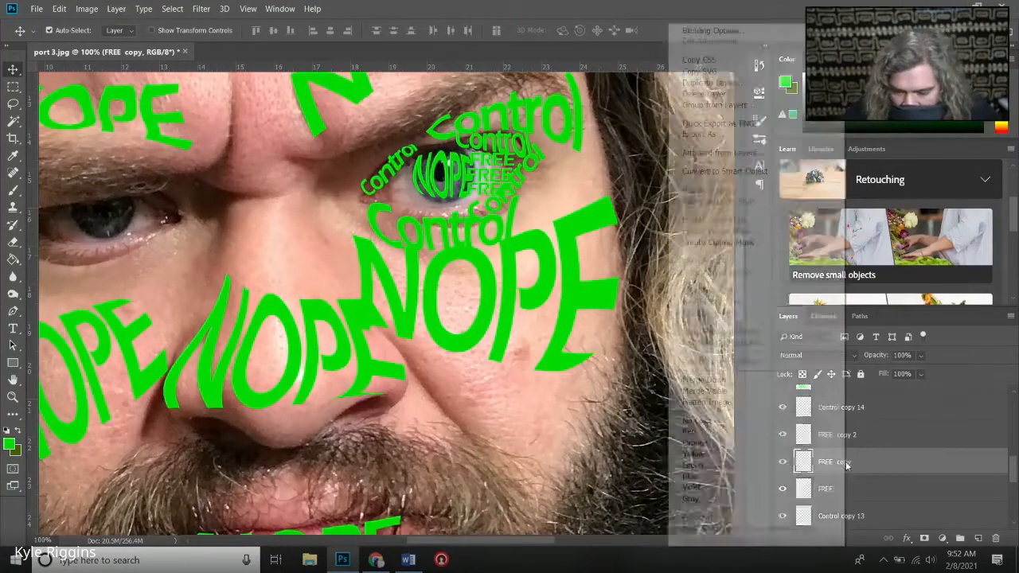
click(711, 83)
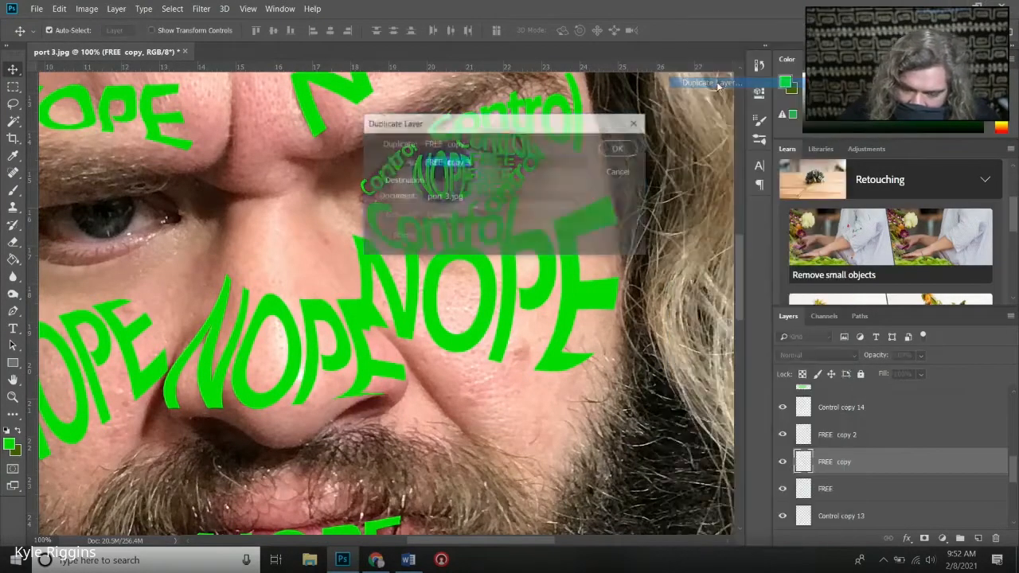
click(618, 149)
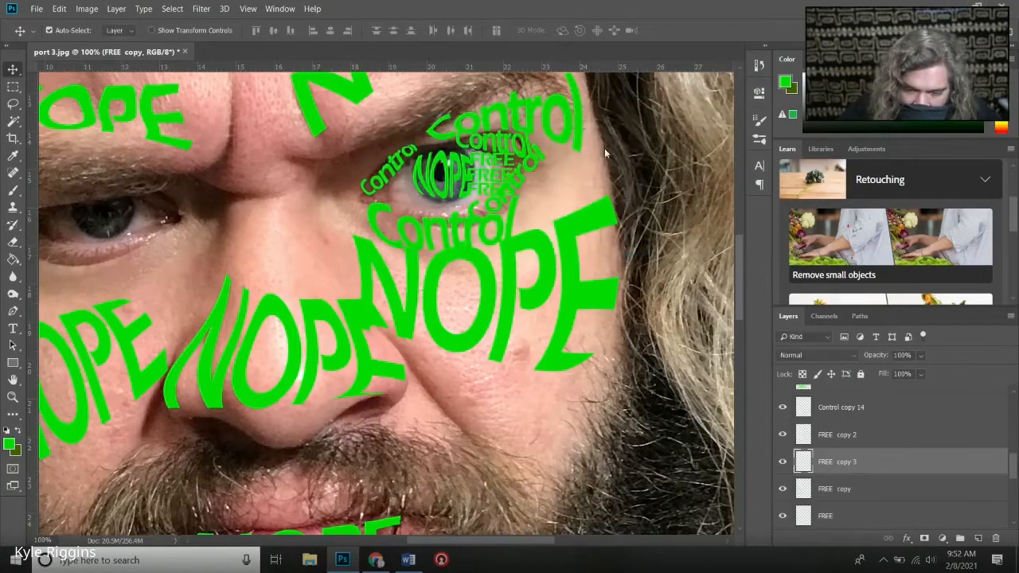
drag(481, 177, 401, 204)
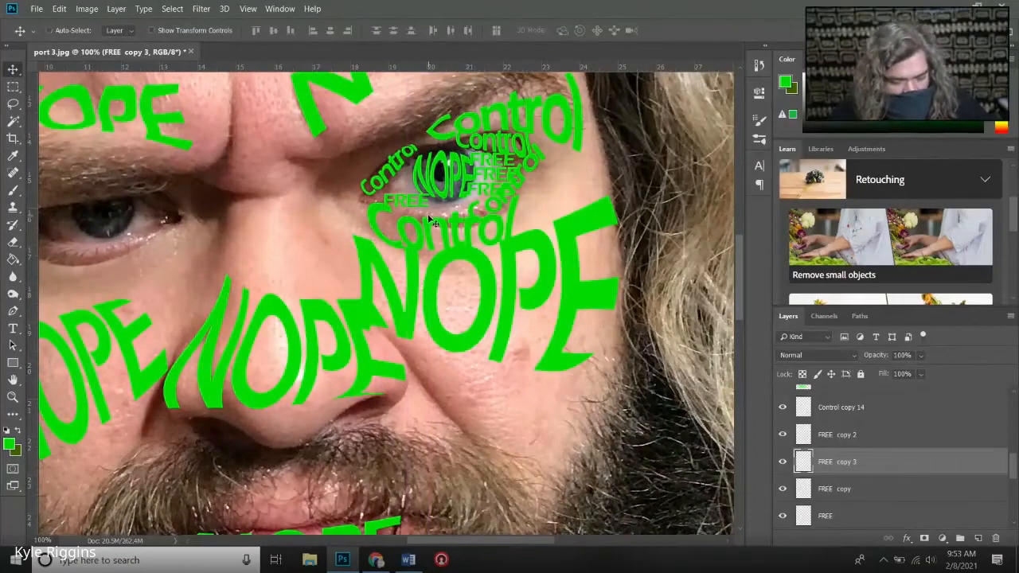
key(ctrl+t)
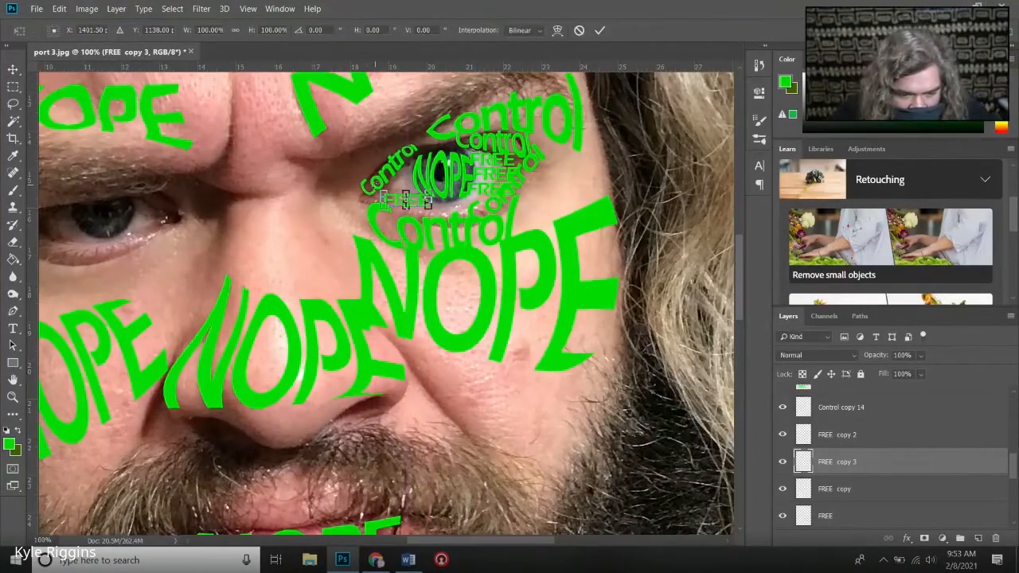
drag(406, 201, 444, 204)
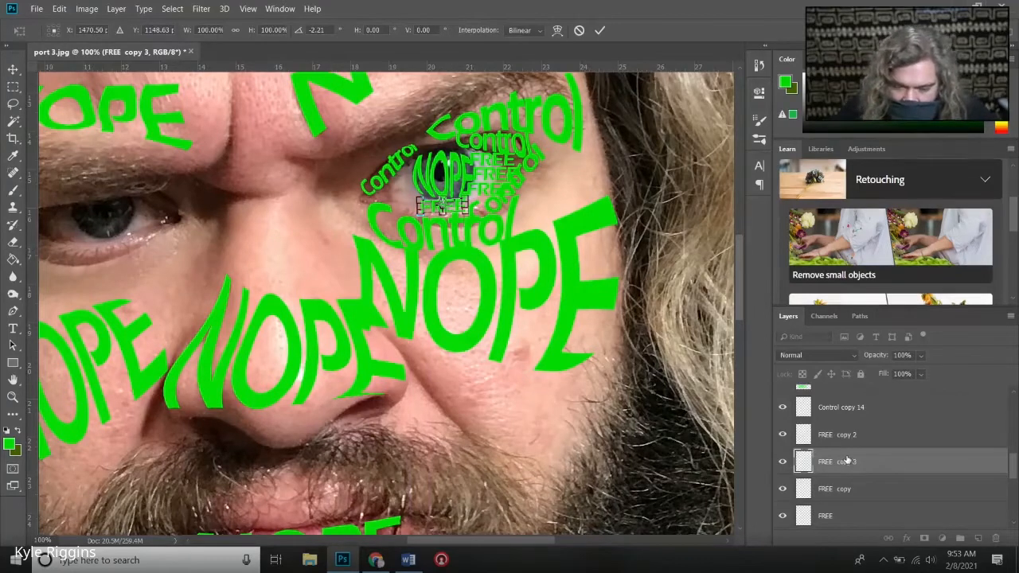
key(Return)
- Duplicate the FREE beneath the iris and place the copy beside it, toward the eye's inner corner
right_click(844, 466)
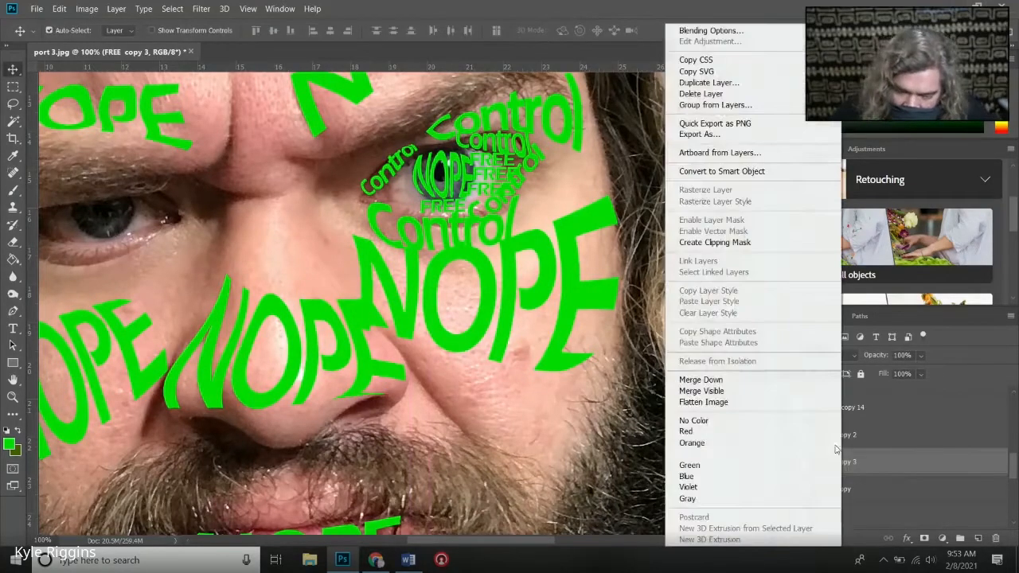
click(729, 83)
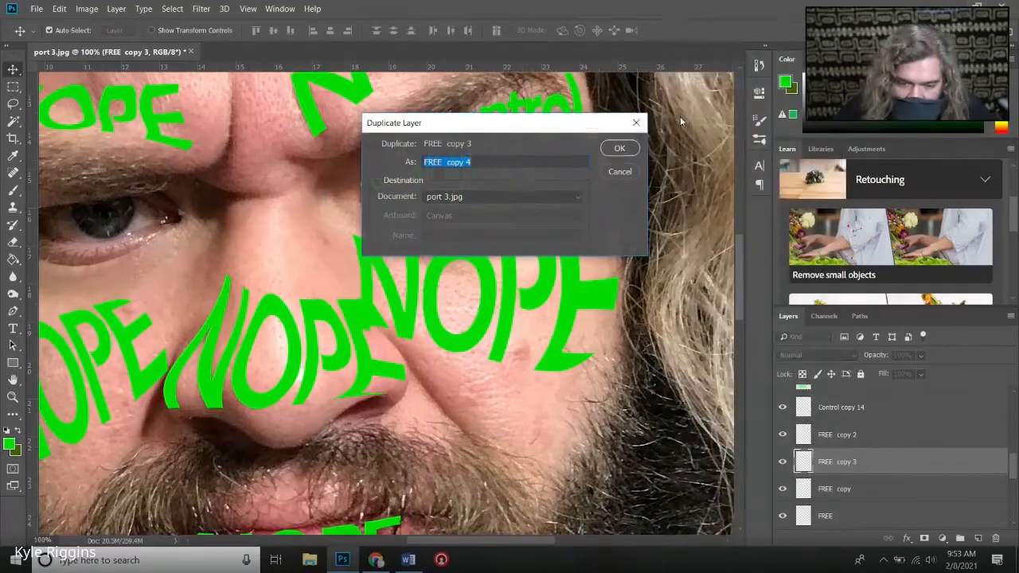
click(620, 149)
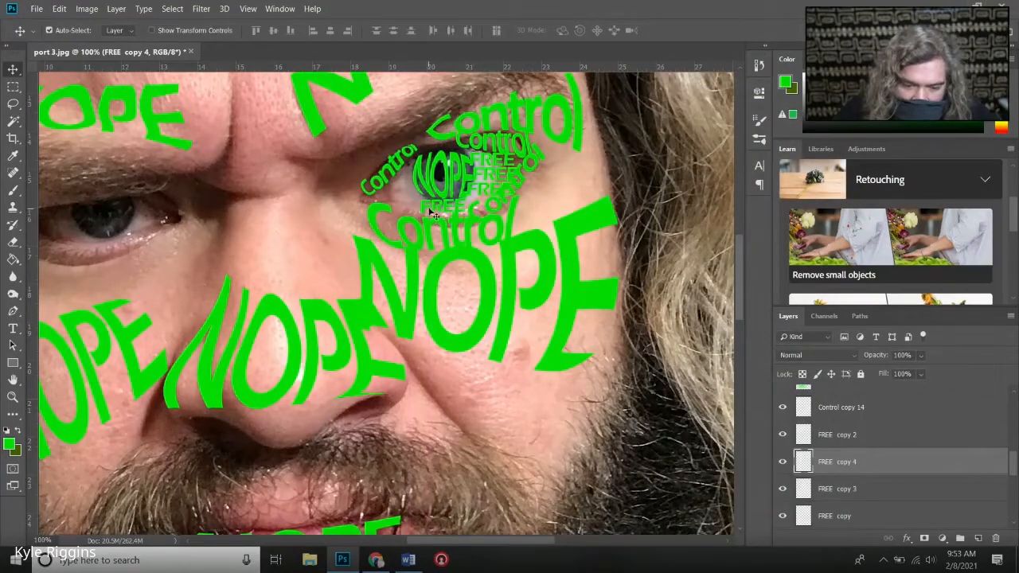
drag(438, 214, 390, 206)
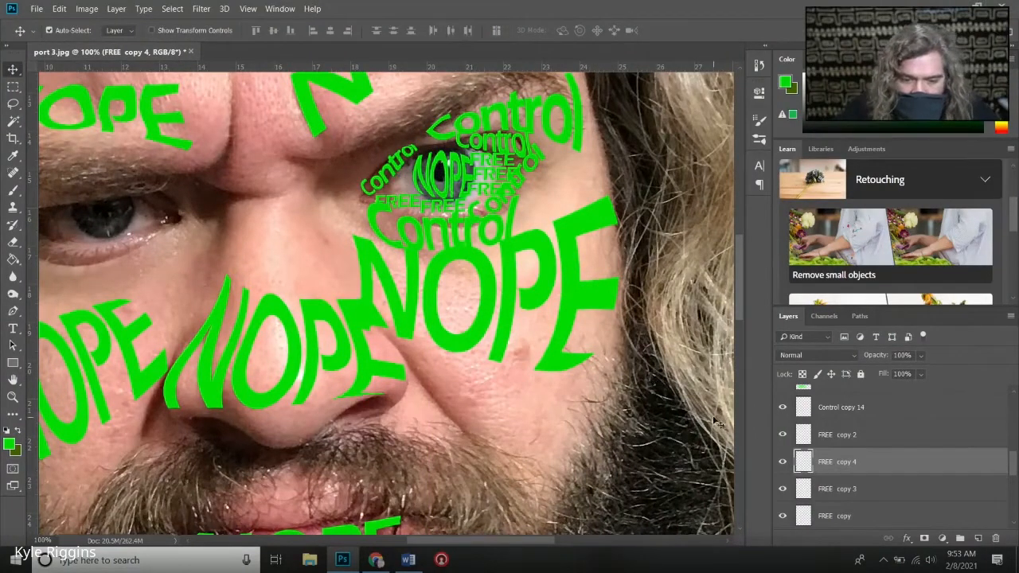
- Duplicate the inner-corner FREE and place the copy just above it, between the slanted Control and the iris NOPE
right_click(822, 468)
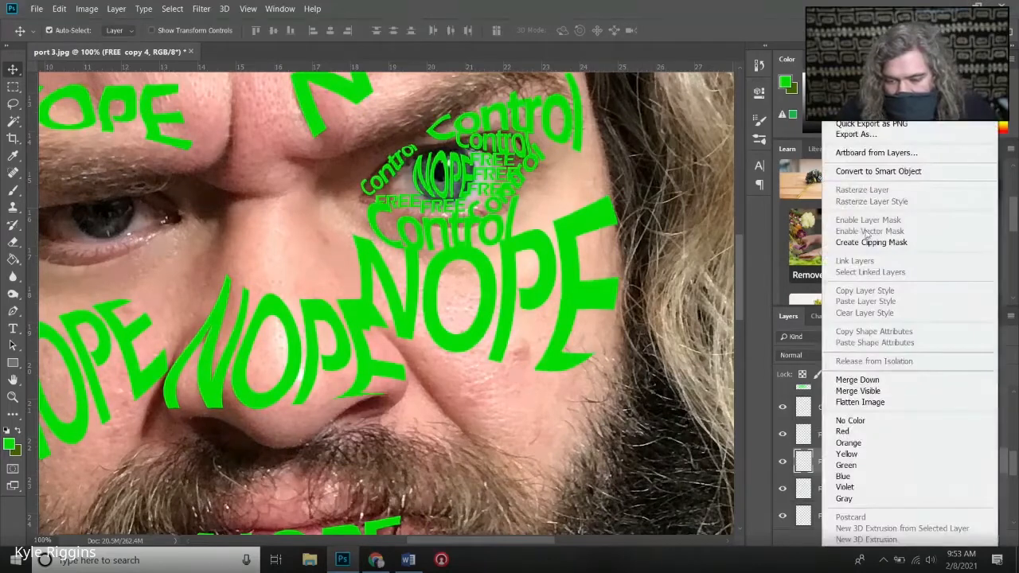
click(852, 99)
click(612, 151)
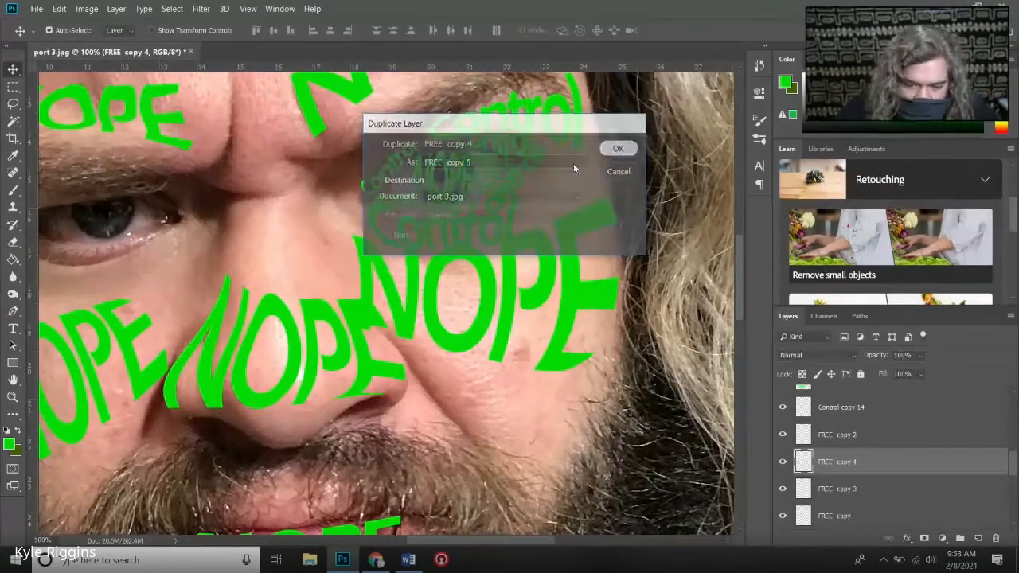
drag(403, 206, 403, 188)
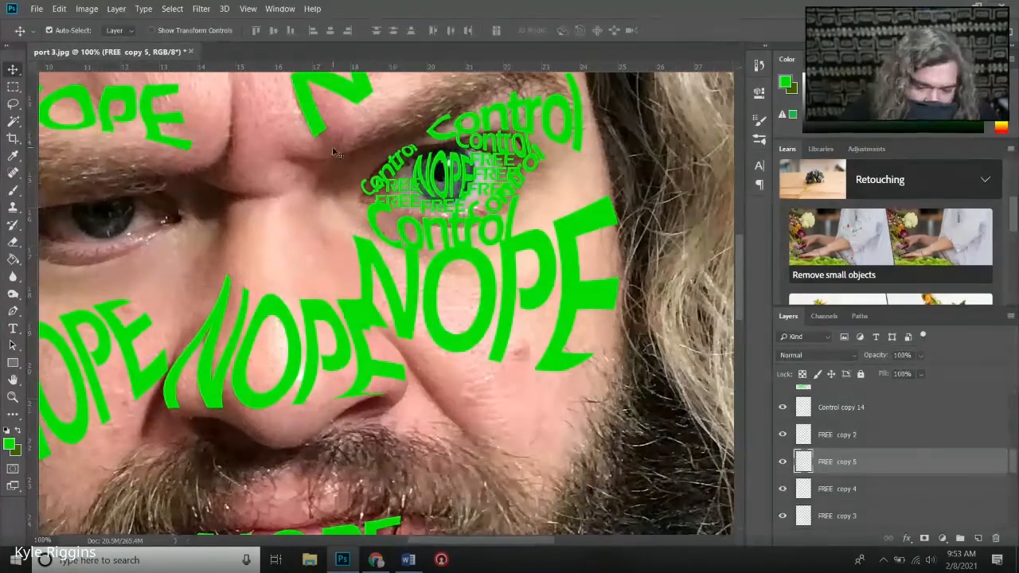
- Warp the upper inner-corner FREE so its top bulges upward and its upper corners pull inward between Control and NOPE
click(59, 9)
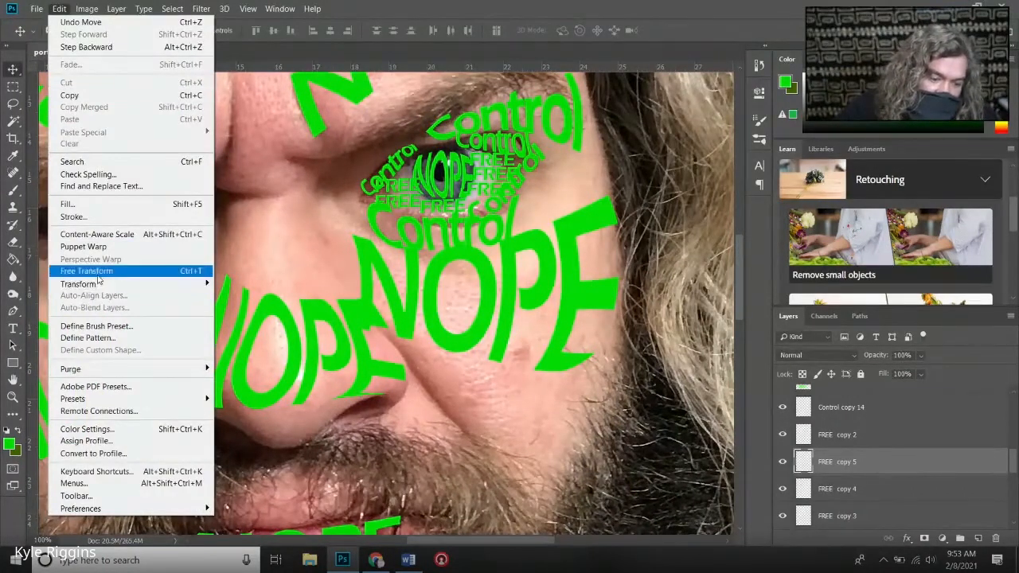
mouse_move(104, 287)
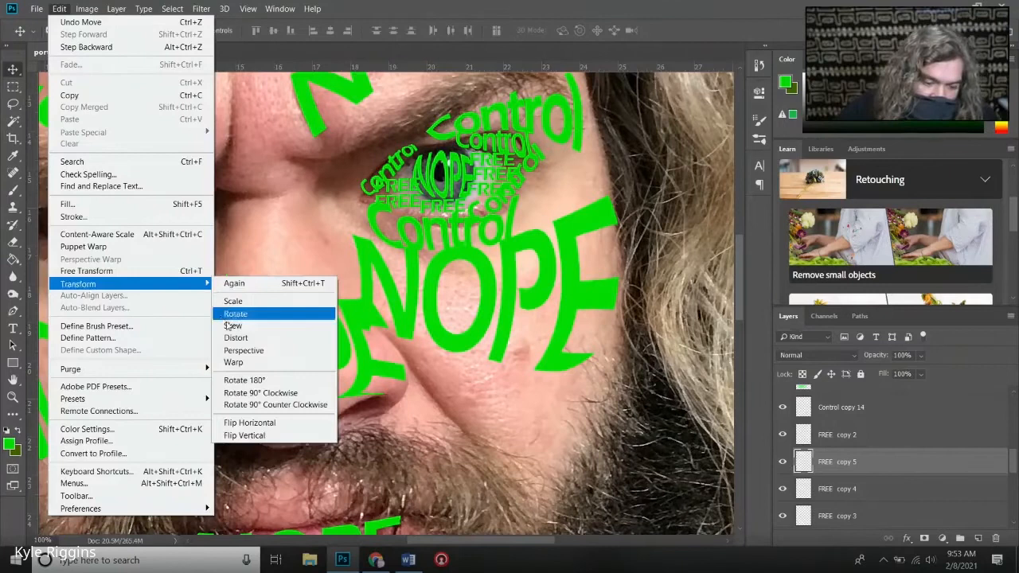
click(233, 363)
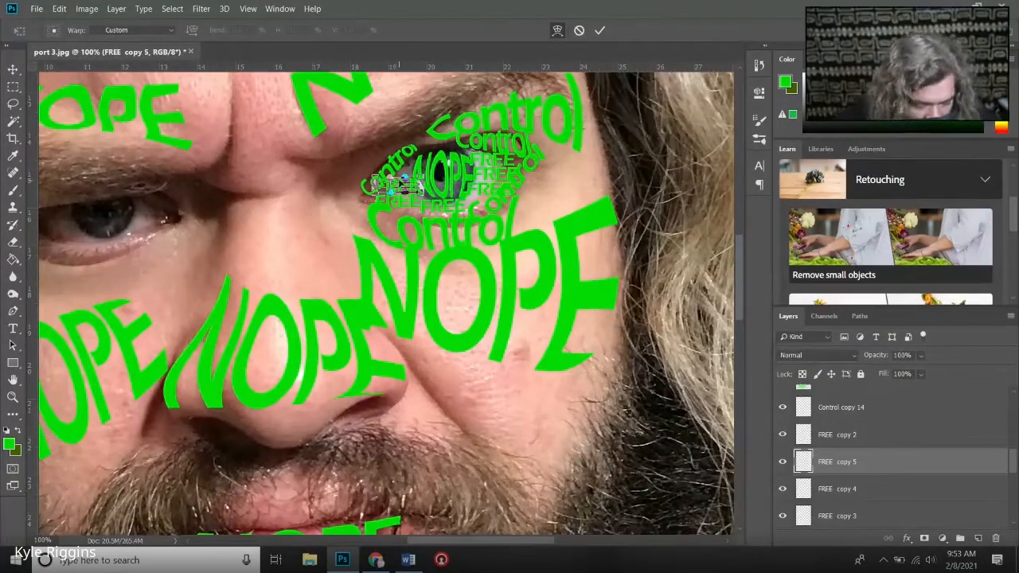
key(ctrl+0)
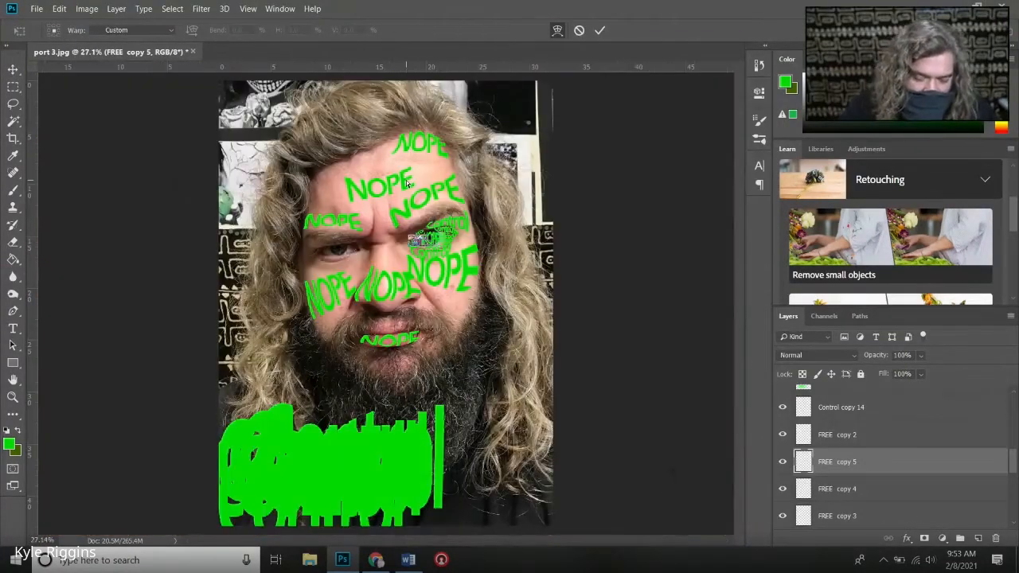
scroll(406, 184, up, 5)
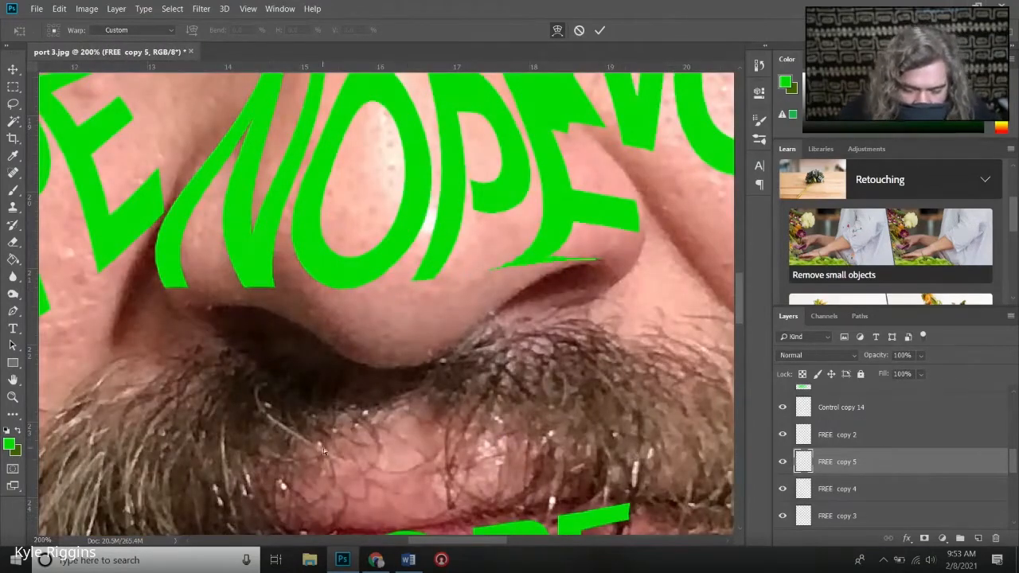
drag(473, 540, 519, 541)
drag(736, 278, 738, 243)
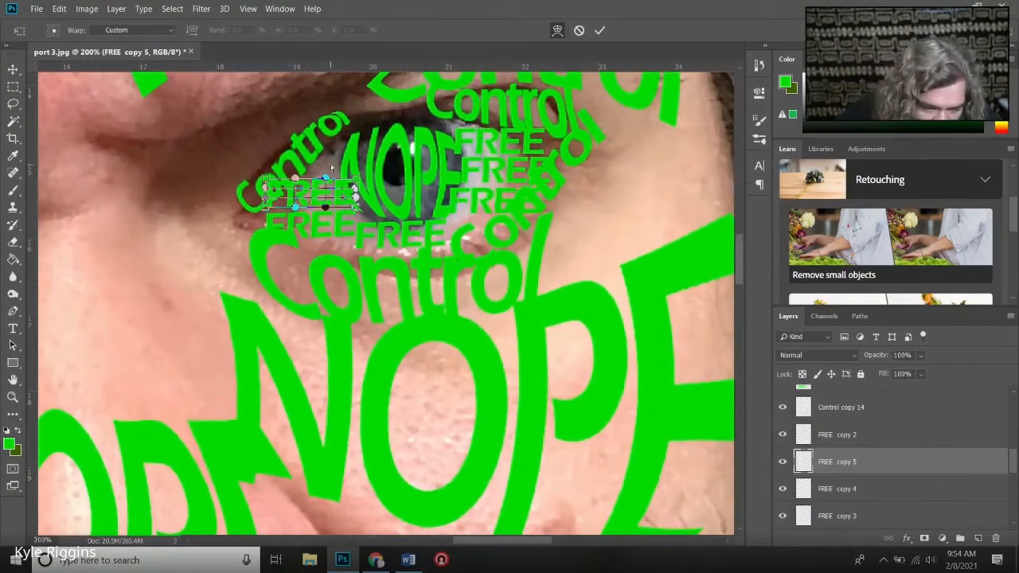
drag(325, 180, 330, 129)
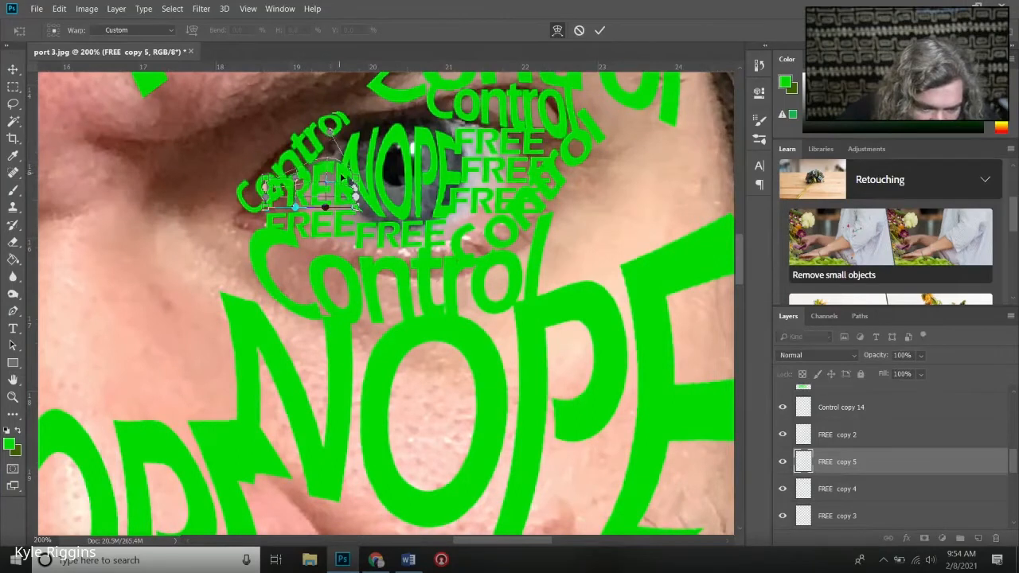
drag(358, 180, 346, 183)
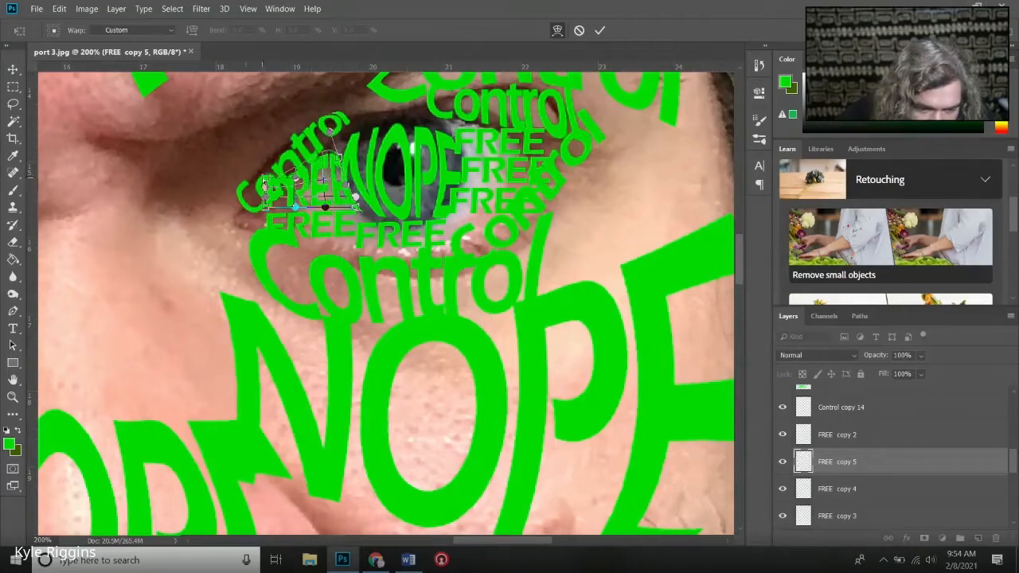
drag(265, 182, 294, 172)
key(Return)
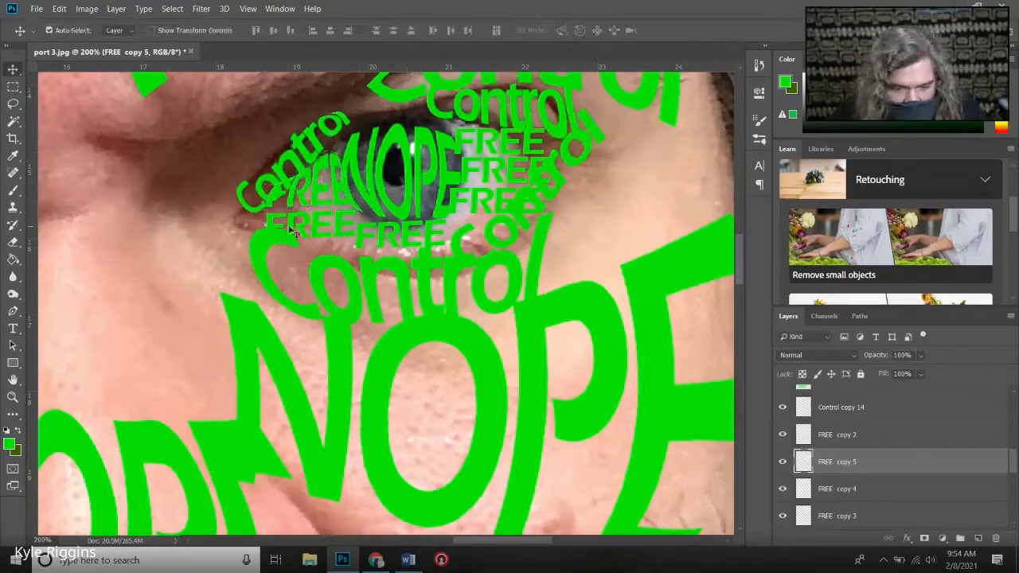
- Warp the lower inner-corner FREE so its bottom bulges downward and its upper outer corner pulls up and inward
click(317, 239)
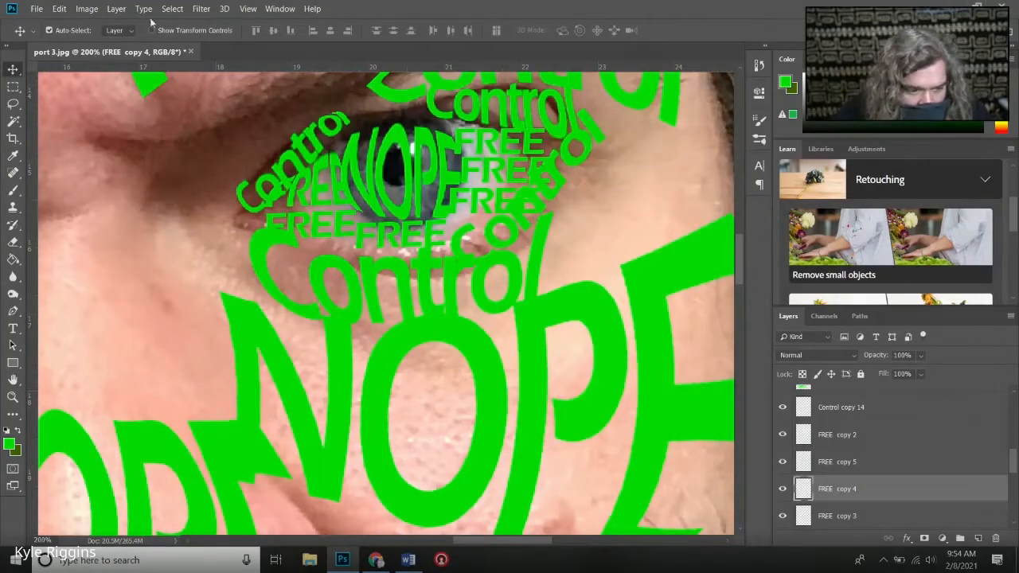
click(59, 8)
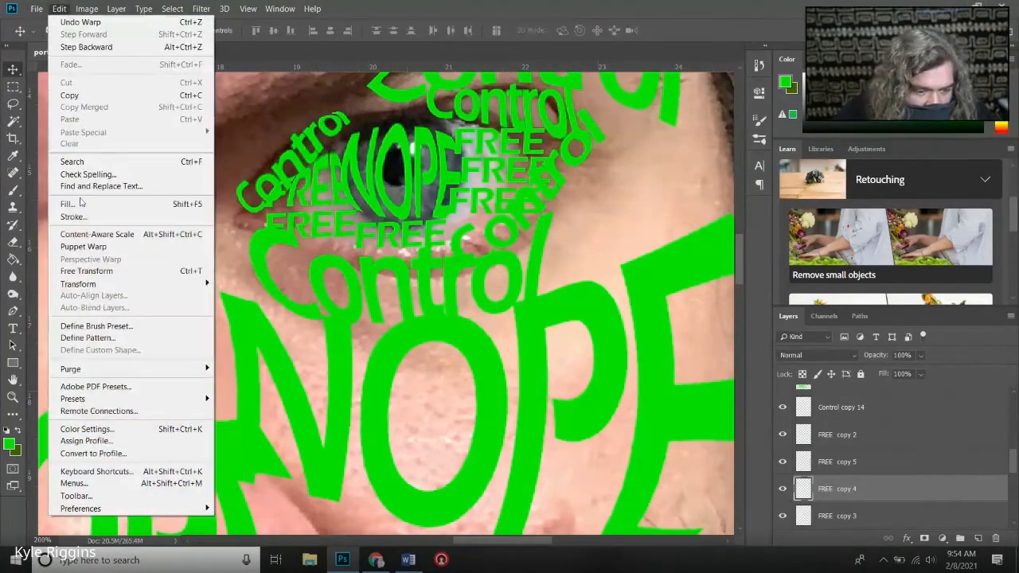
mouse_move(103, 285)
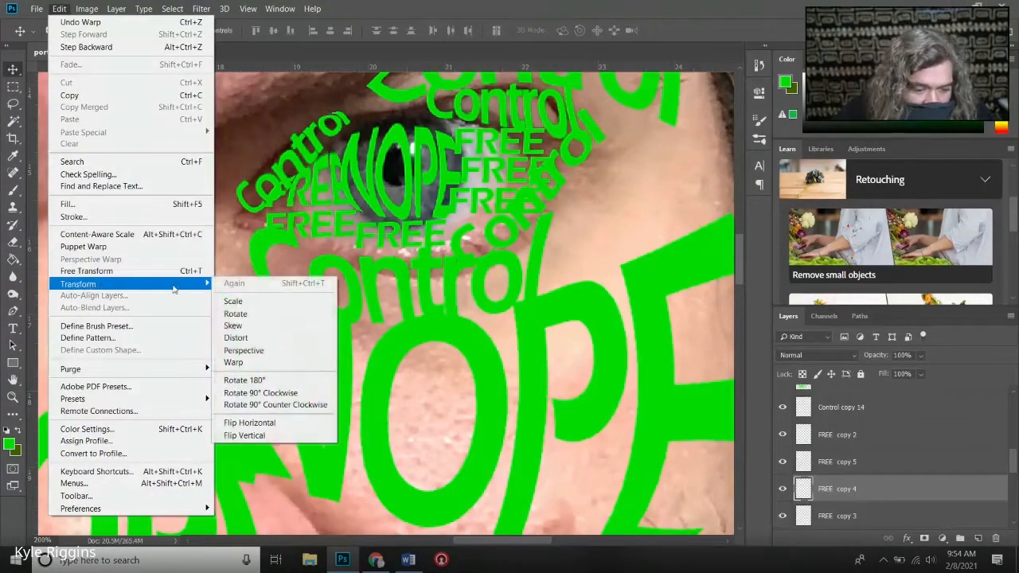
click(277, 363)
drag(325, 240, 328, 250)
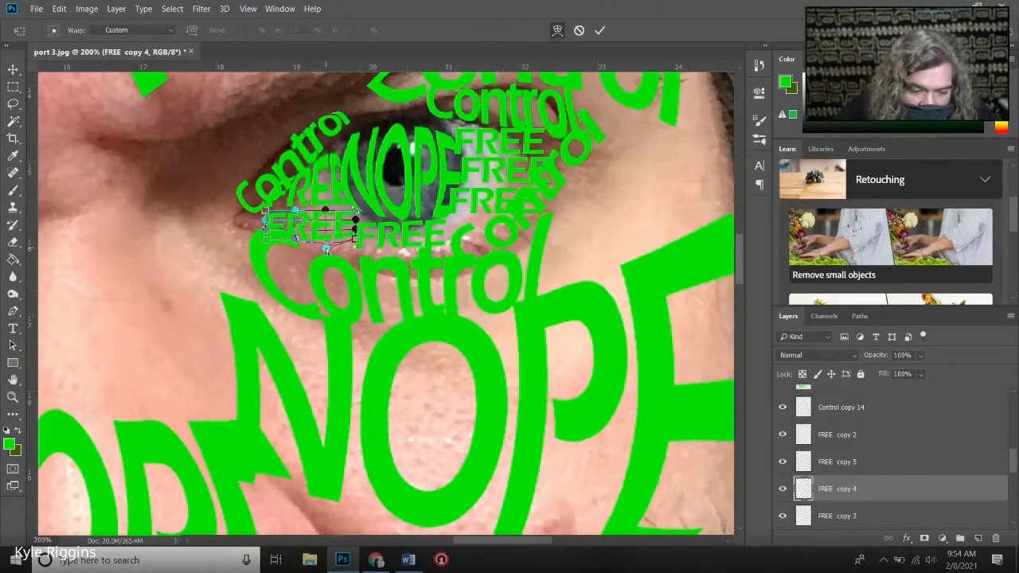
drag(266, 212, 279, 196)
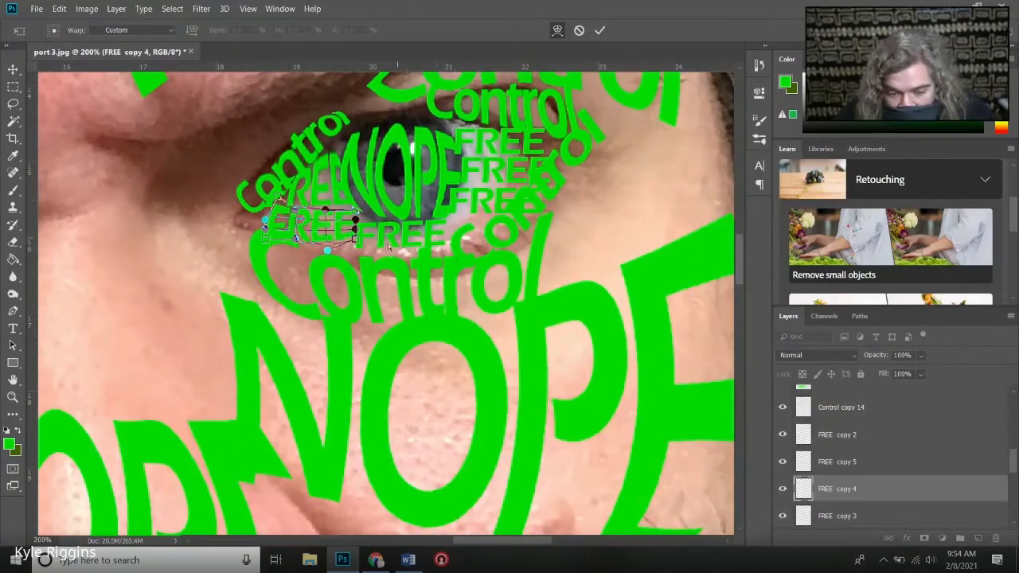
key(Return)
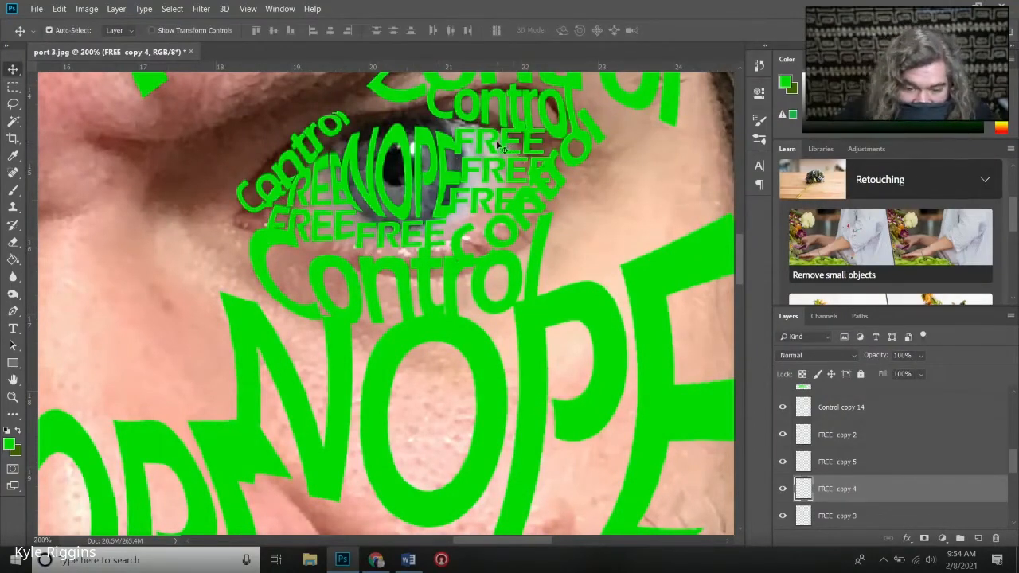
- Warp the topmost FREE beside the iris so its upper corner nearest the iris stretches up toward the upper-lid Control
click(467, 148)
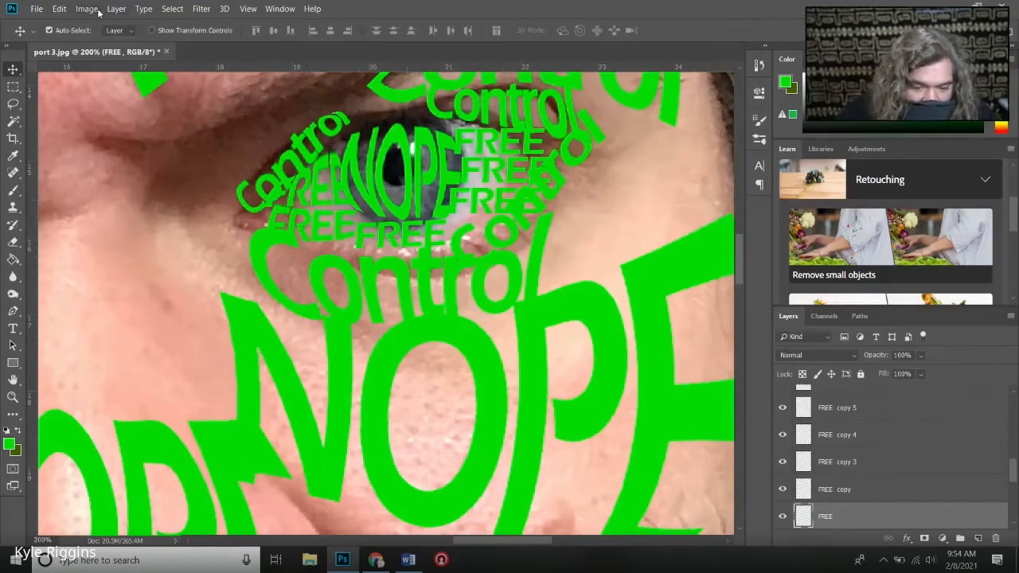
click(57, 9)
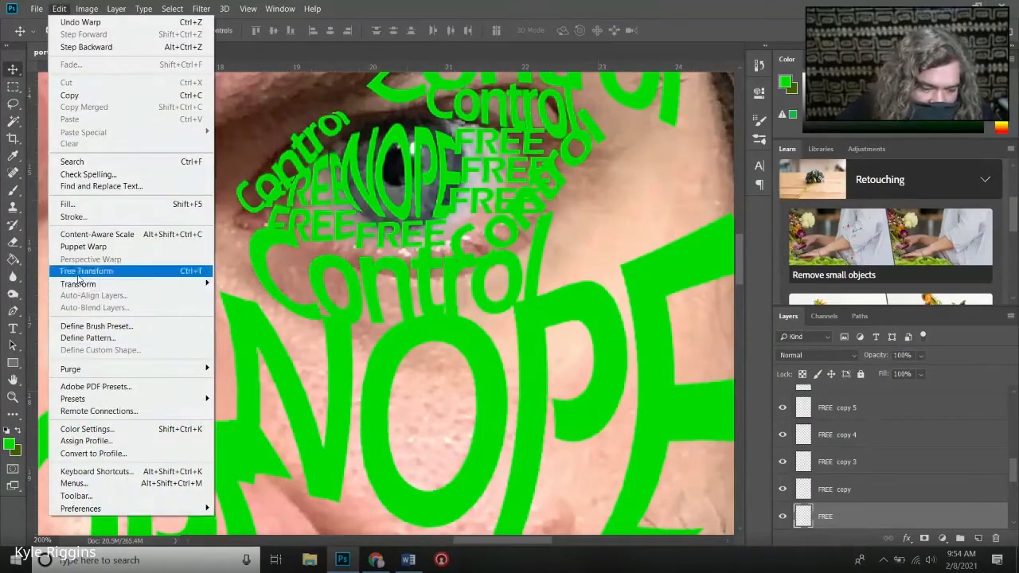
mouse_move(206, 285)
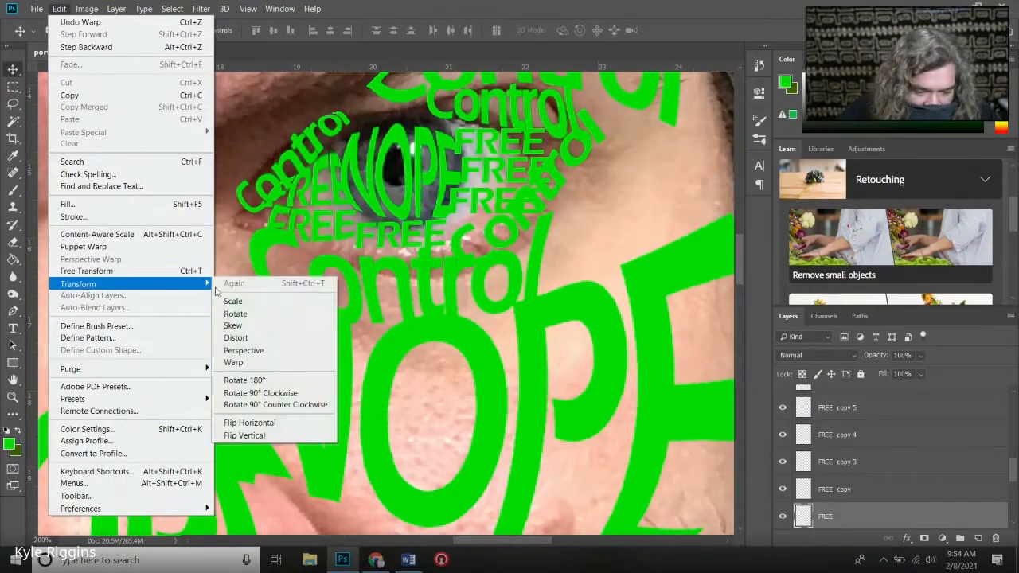
click(235, 363)
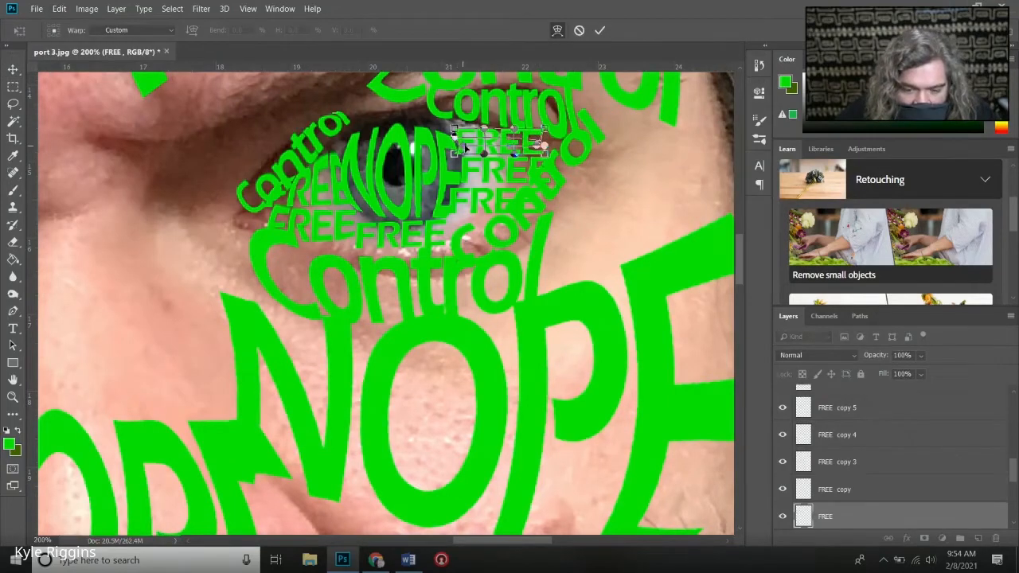
drag(454, 129, 446, 122)
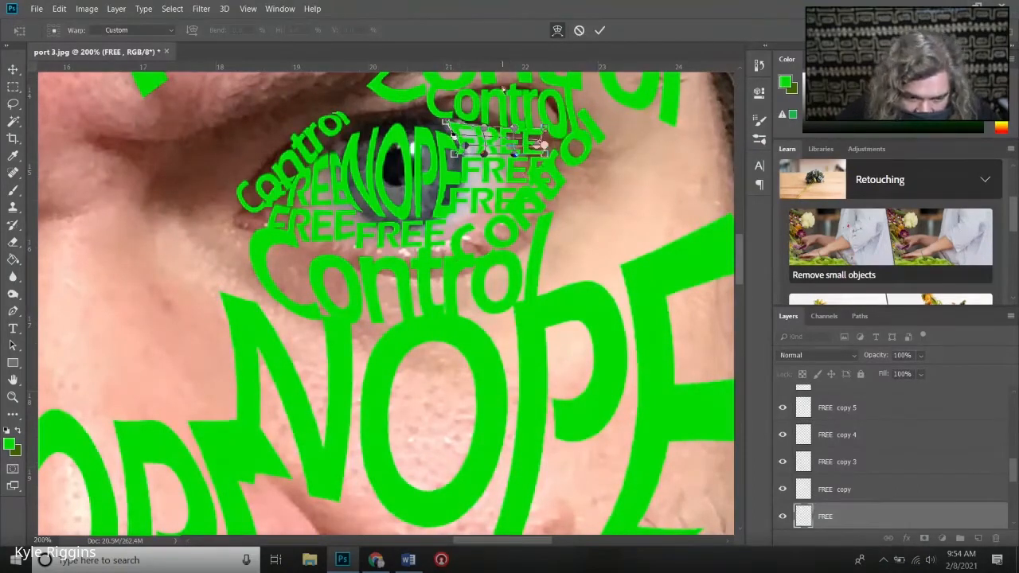
click(600, 30)
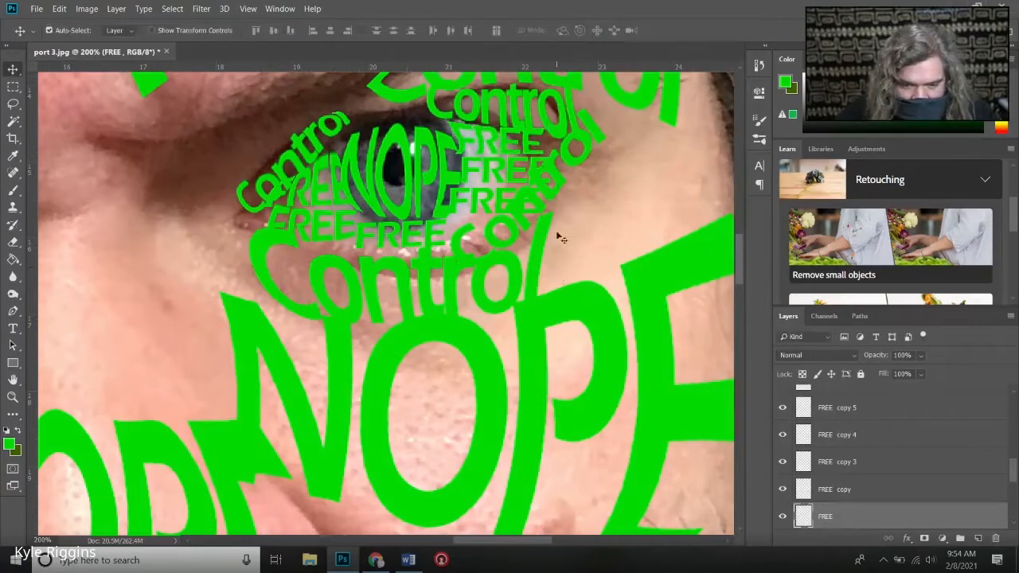
- Select all the FREE layers from FREE copy 2 down to FREE and merge them into one layer
scroll(594, 301, up, 1)
scroll(590, 295, up, 6)
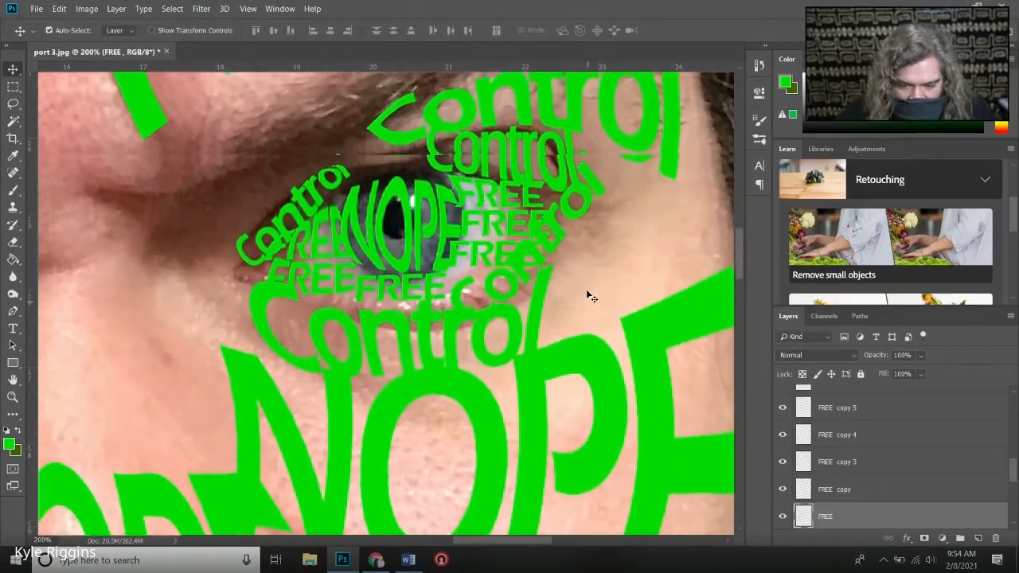
scroll(838, 422, down, 1)
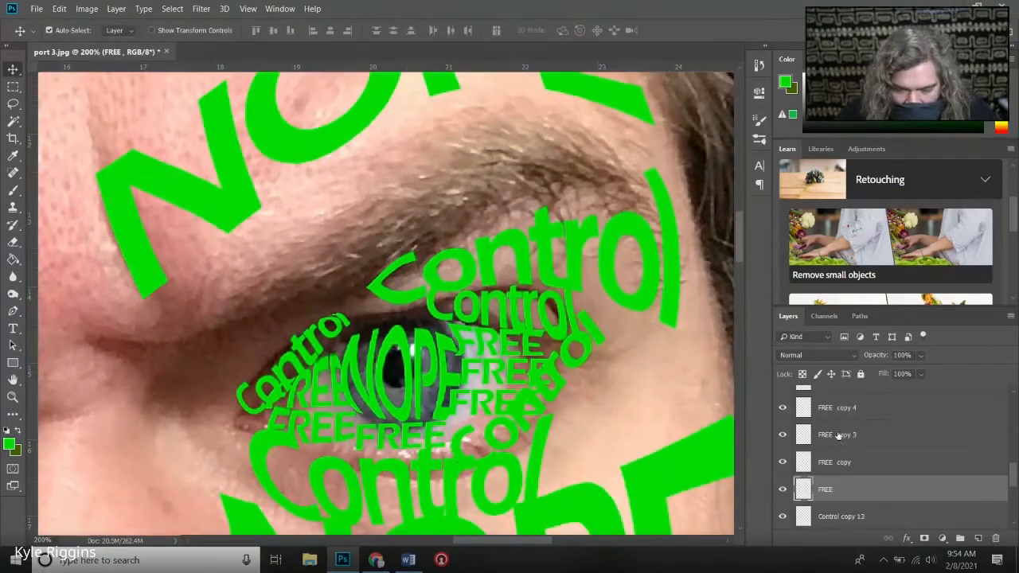
key(ctrl)
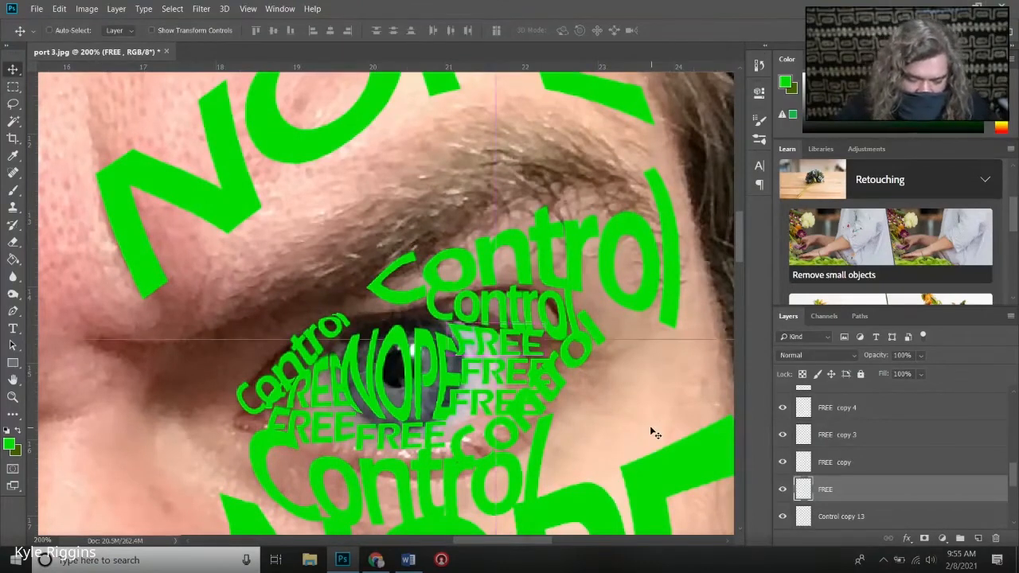
key(ctrl+minus)
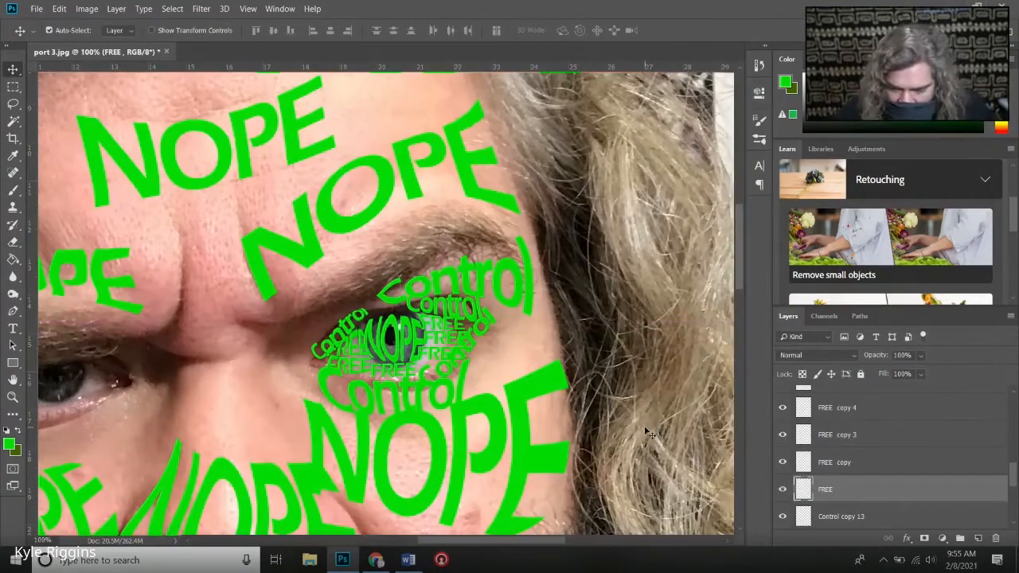
scroll(904, 457, up, 4)
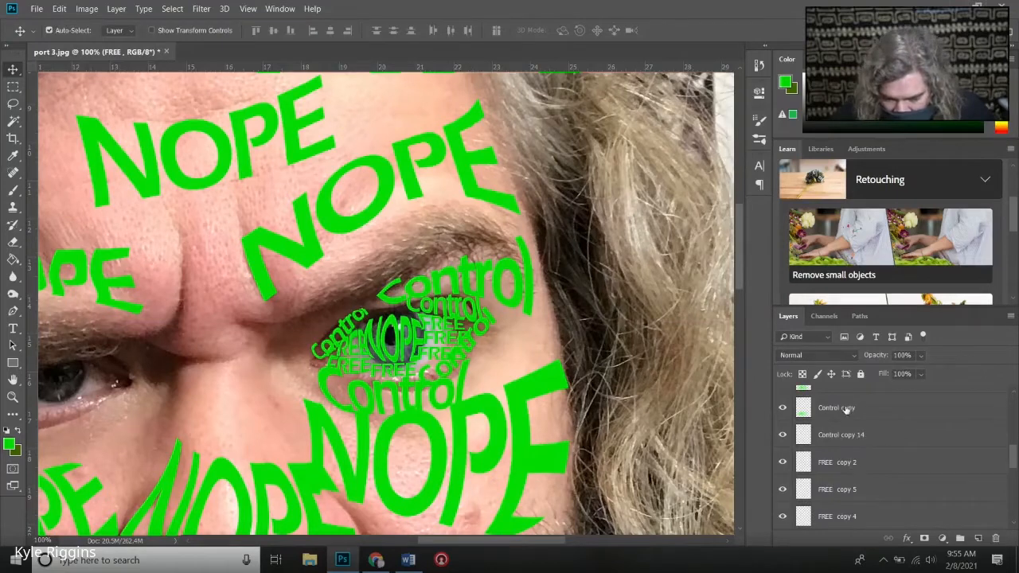
click(832, 456)
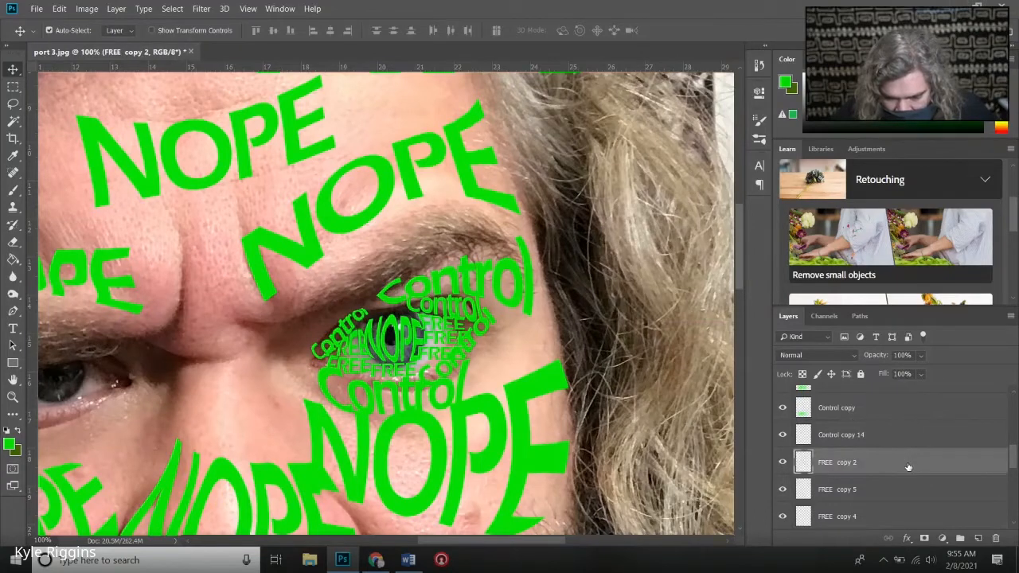
scroll(908, 467, down, 2)
scroll(908, 467, down, 2)
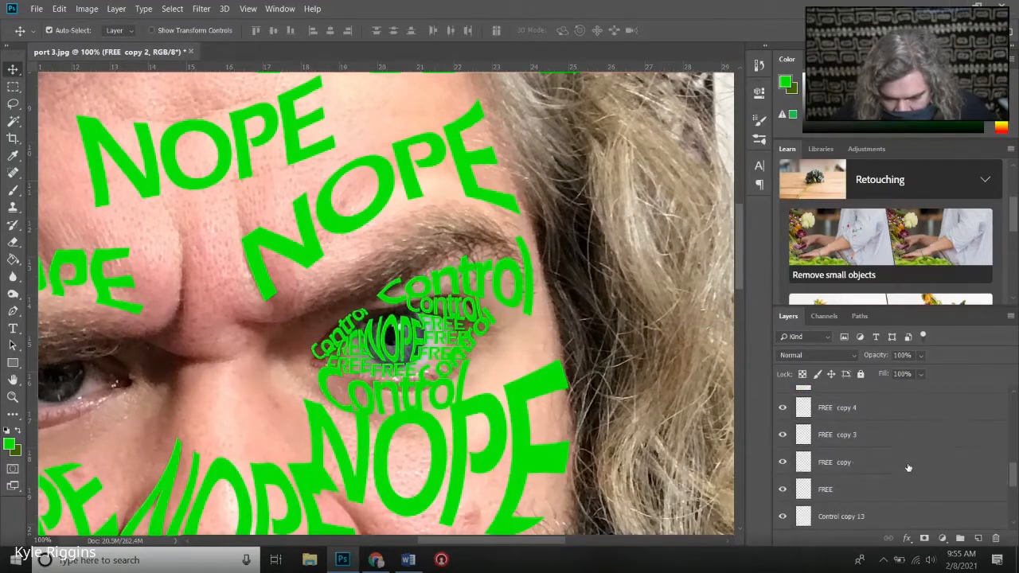
shift+click(868, 496)
right_click(862, 469)
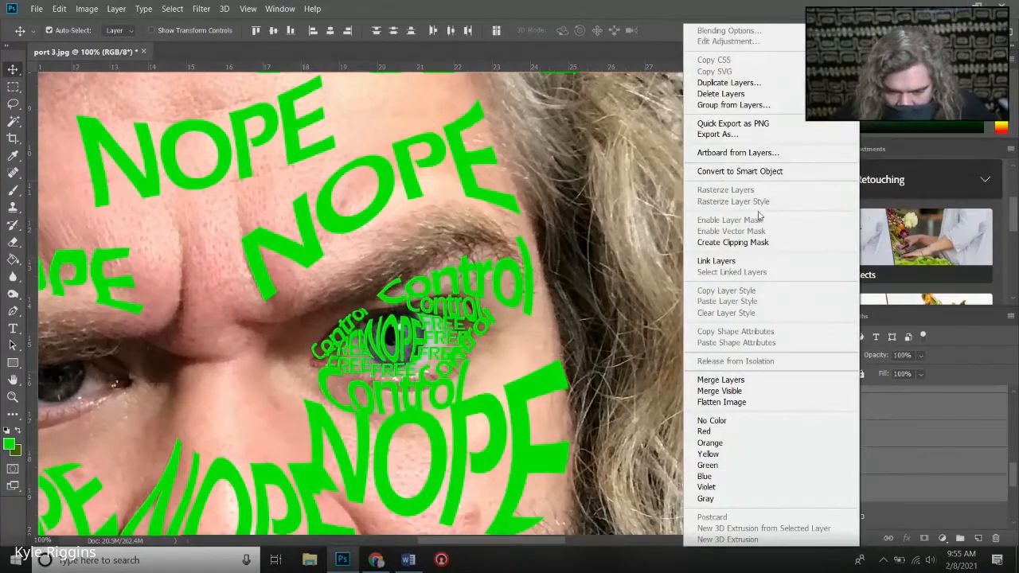
click(717, 380)
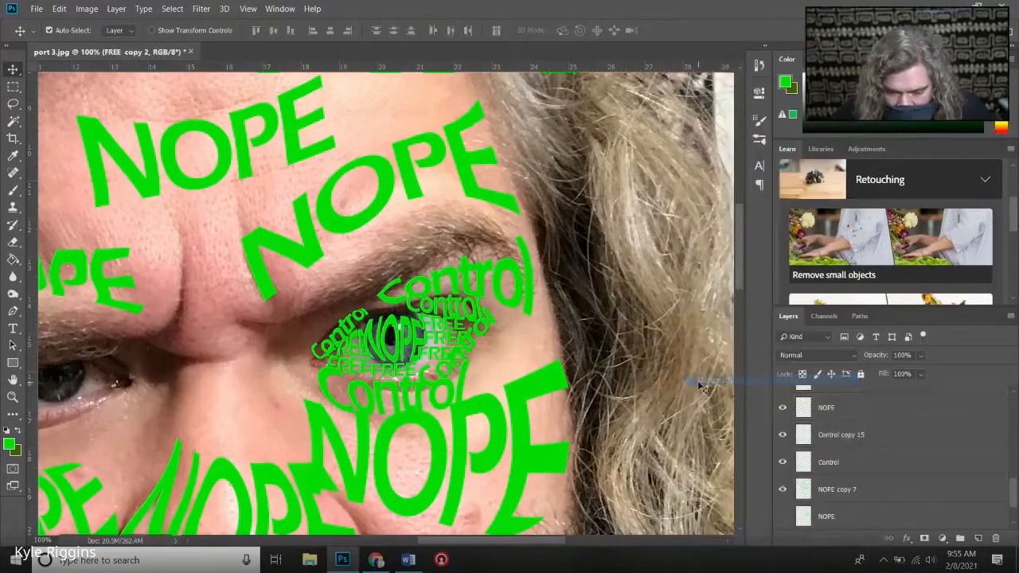
- Move the iris NOPE layer directly above NOPE copy 7 and merge the two layers
click(782, 408)
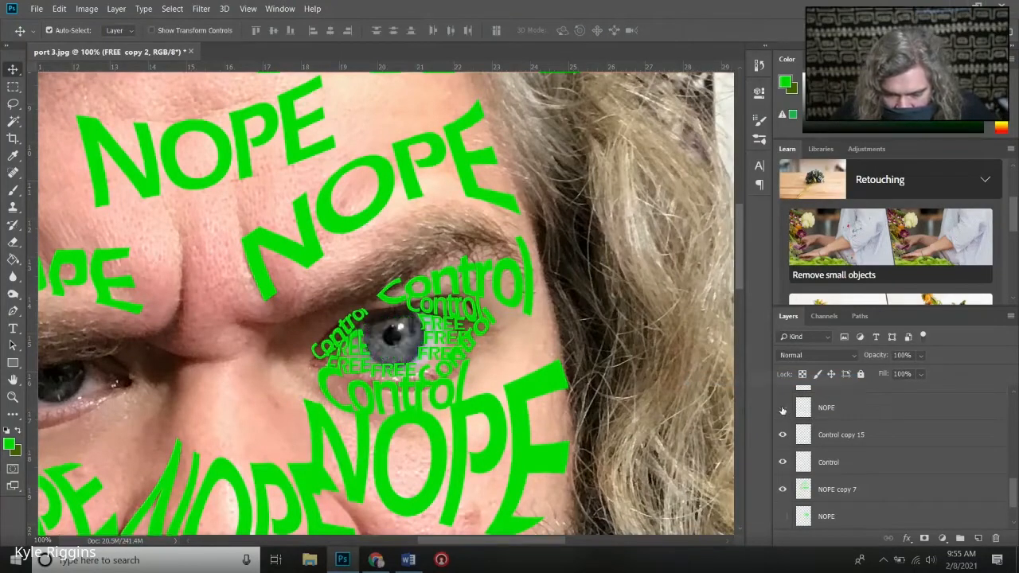
click(783, 408)
scroll(844, 430, up, 1)
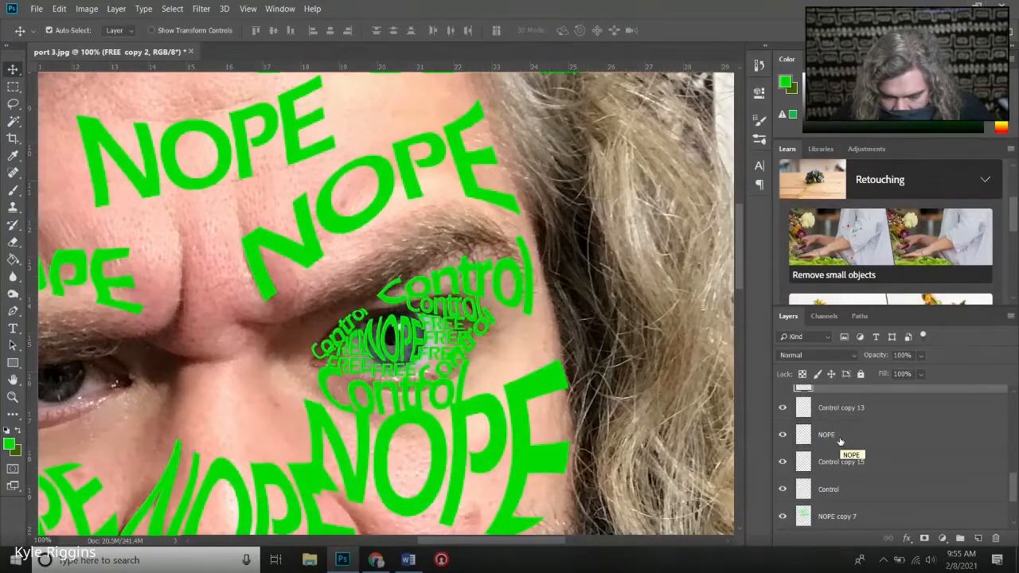
drag(840, 440, 845, 500)
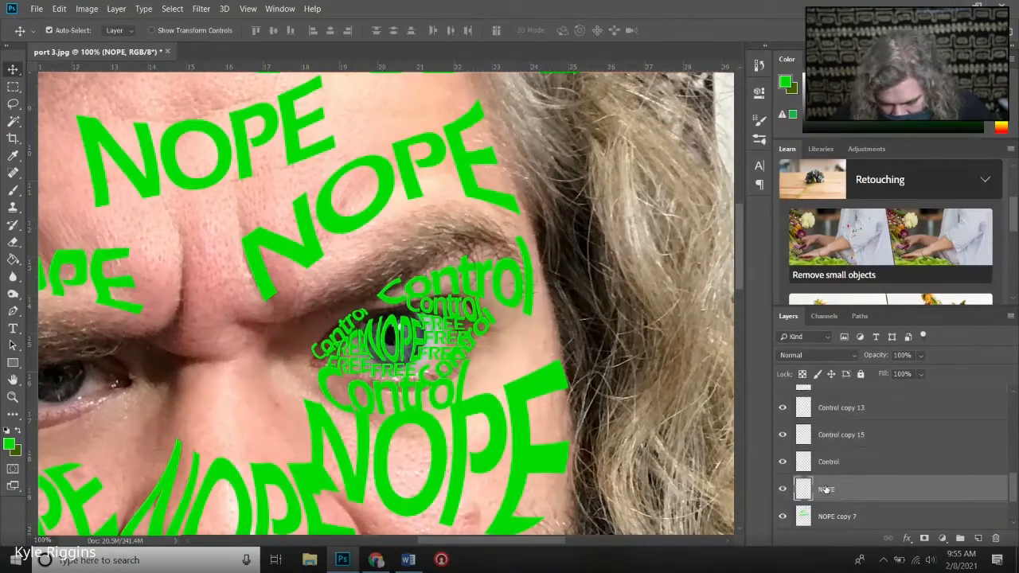
shift+click(833, 514)
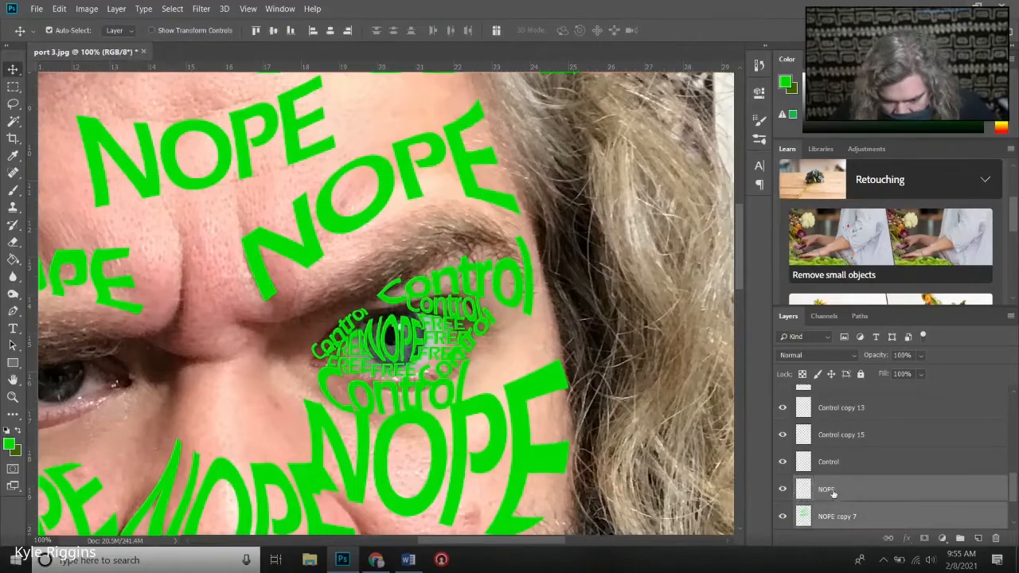
right_click(834, 493)
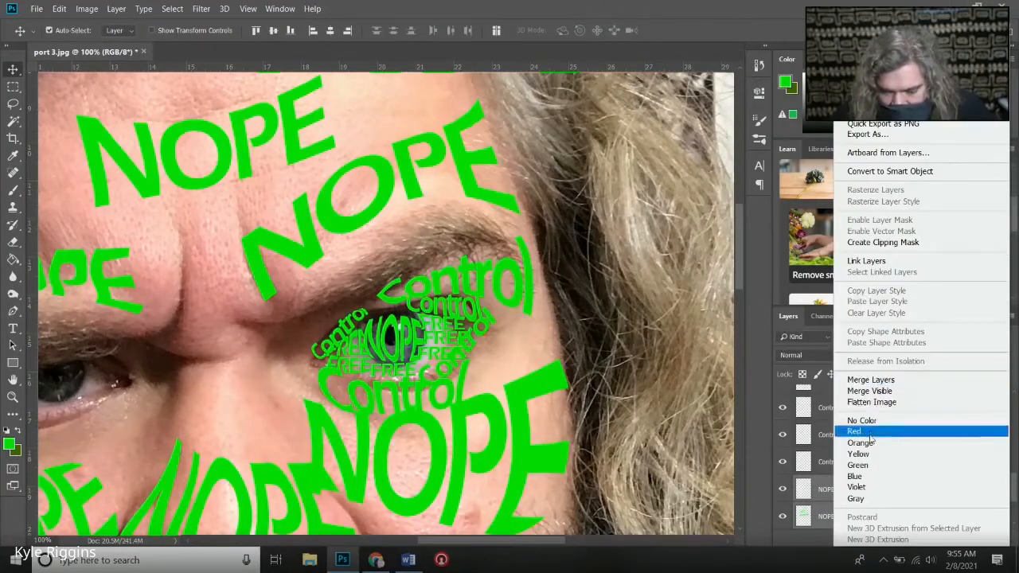
right_click(826, 493)
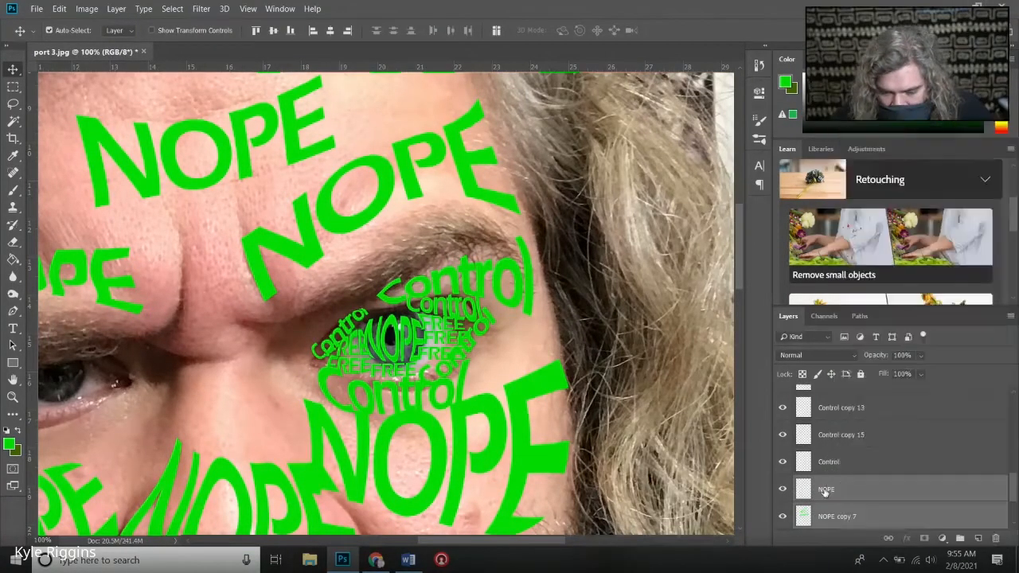
right_click(824, 494)
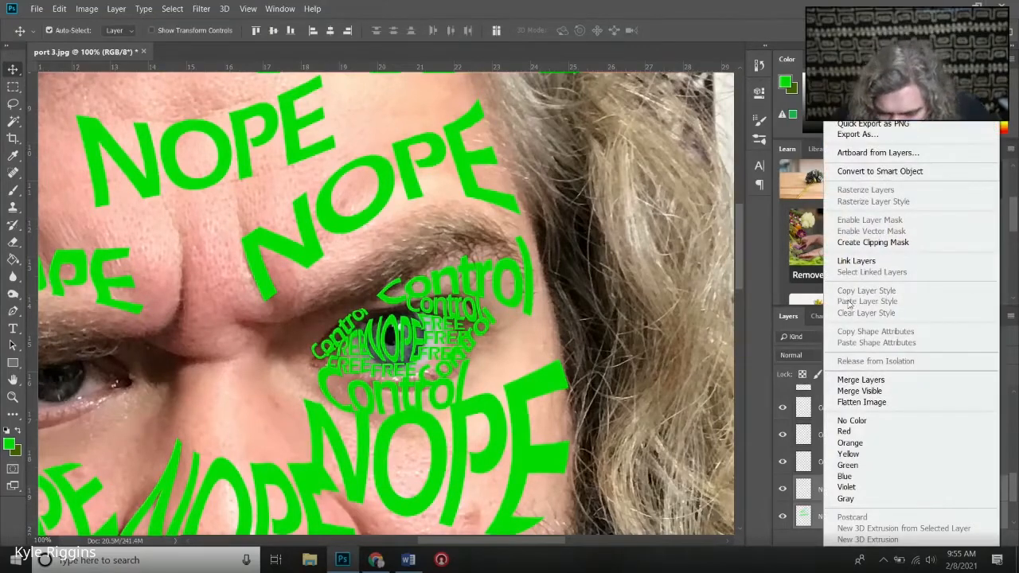
click(861, 380)
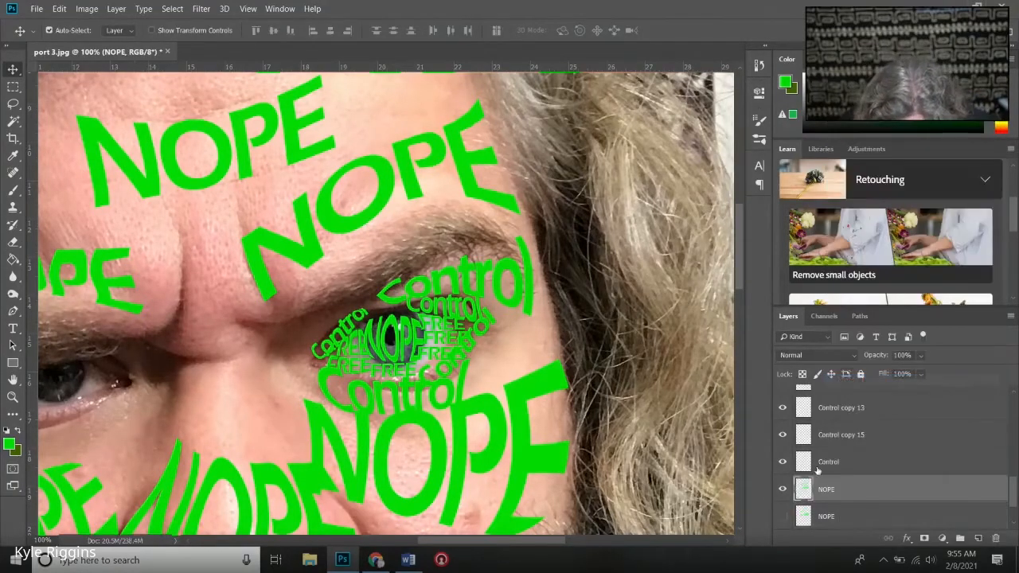
- Check the contents of the merged and hidden NOPE layers, and delete the hidden NOPE layer above fill color
click(782, 489)
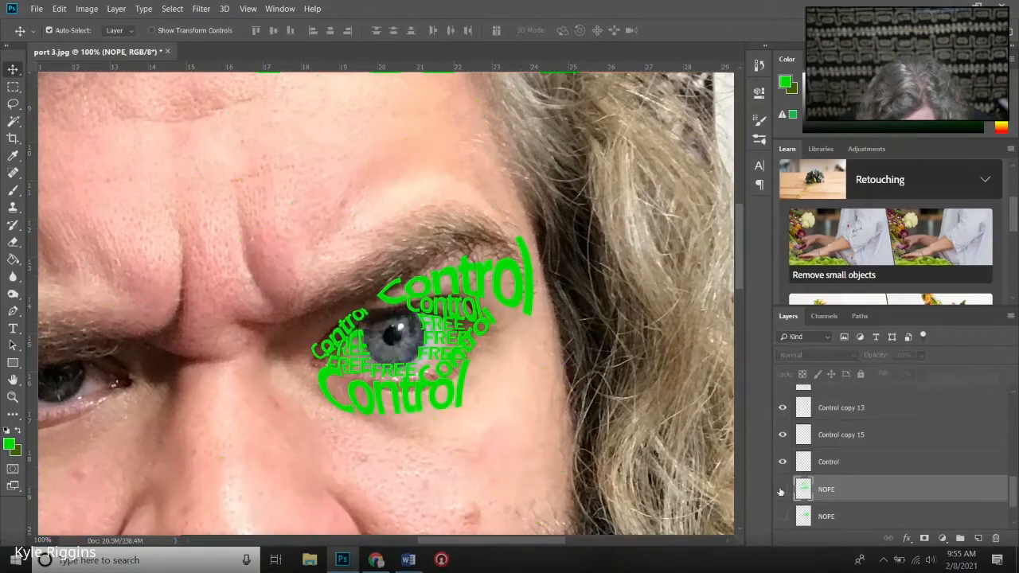
click(782, 488)
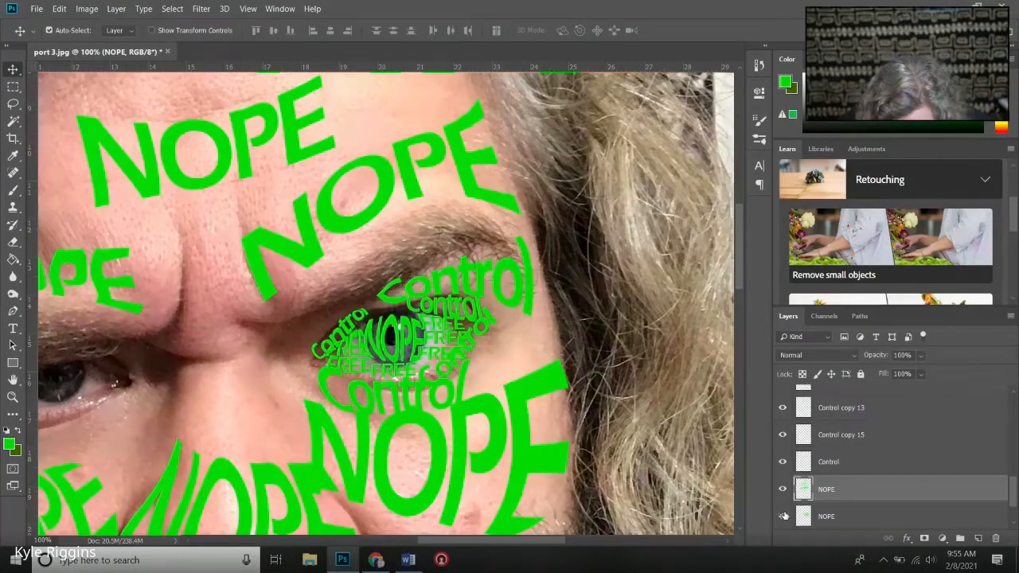
click(783, 516)
click(783, 516)
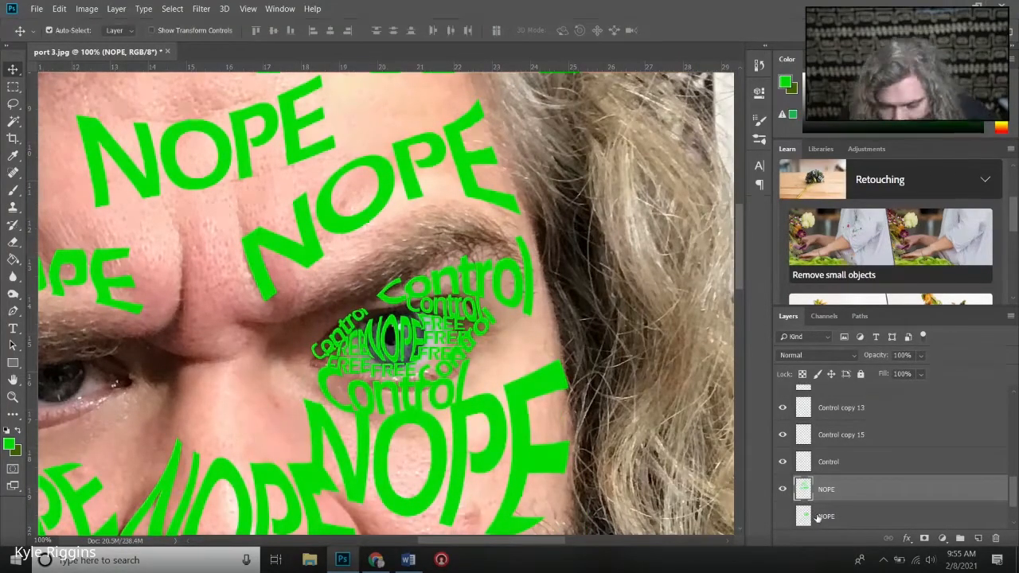
right_click(821, 517)
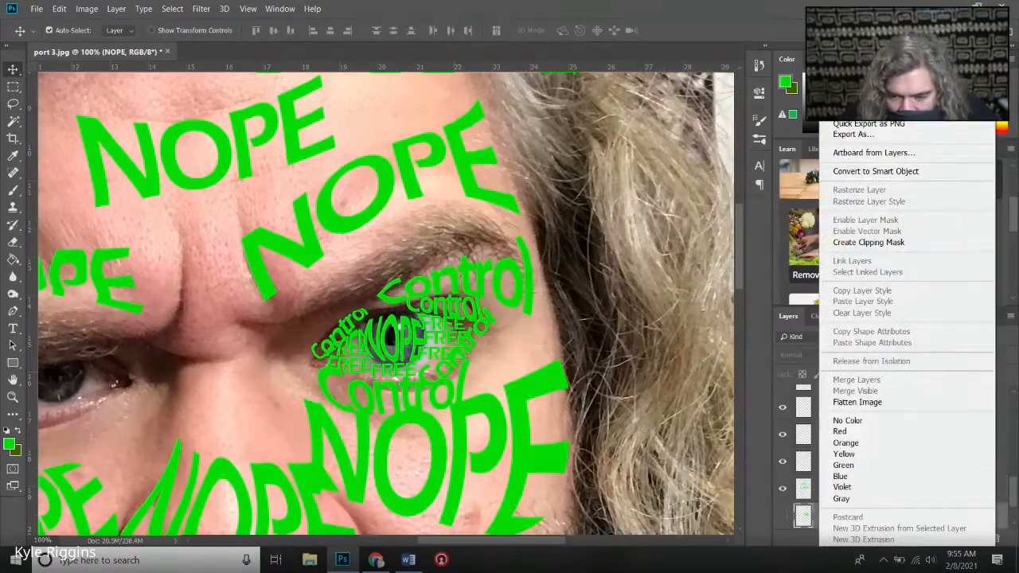
click(816, 433)
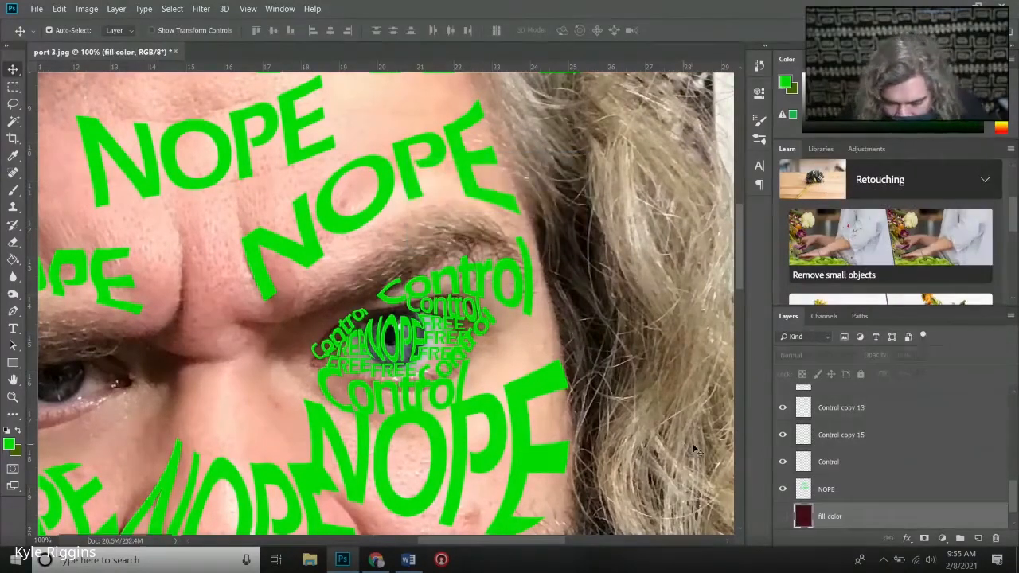
scroll(794, 440, up, 1)
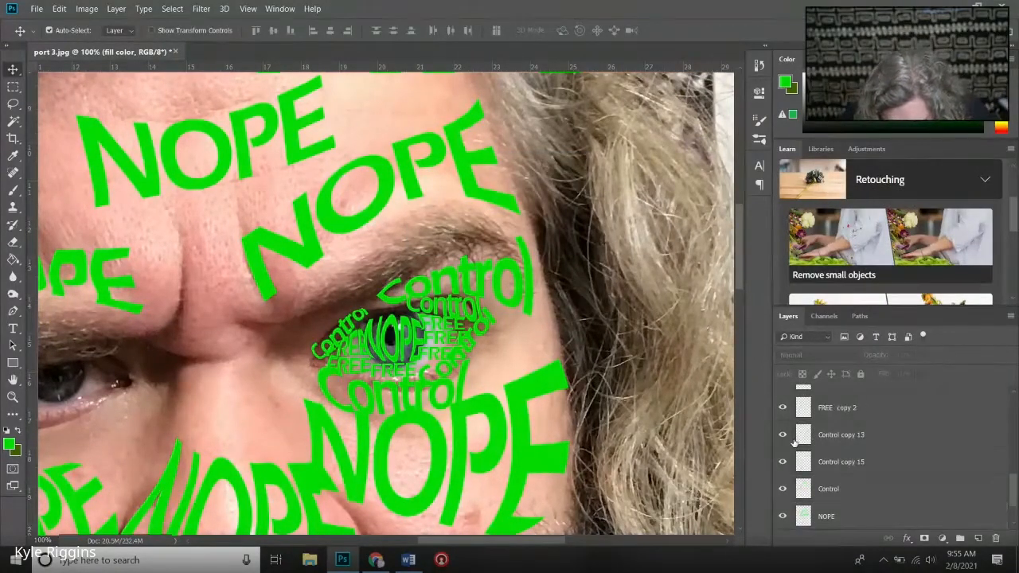
- Move the FREE copy 2 layer directly above NOPE, merge the two layers, and check the merged layer's contents
scroll(794, 443, up, 1)
click(782, 435)
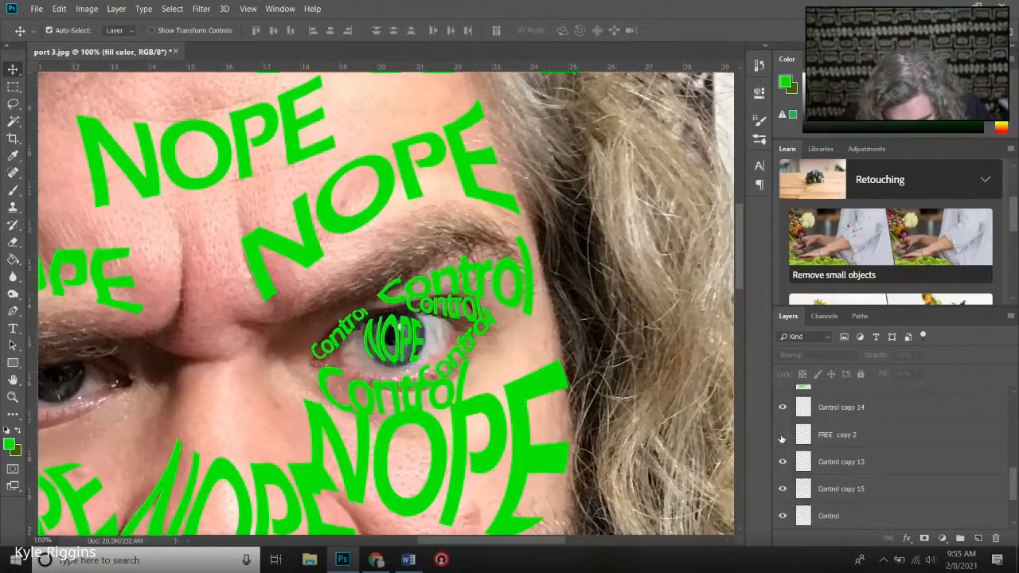
click(782, 436)
drag(825, 438, 836, 476)
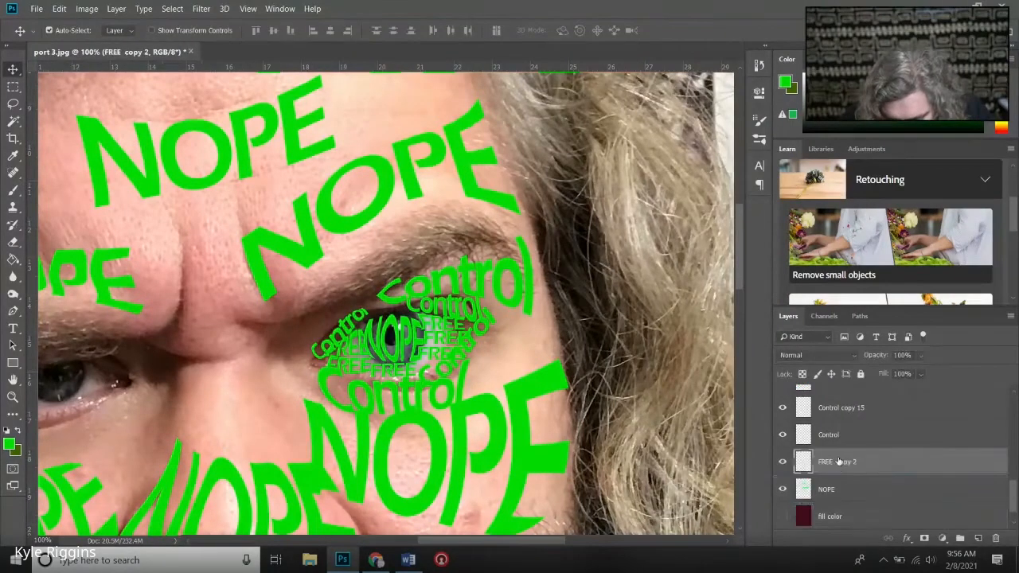
shift+click(851, 489)
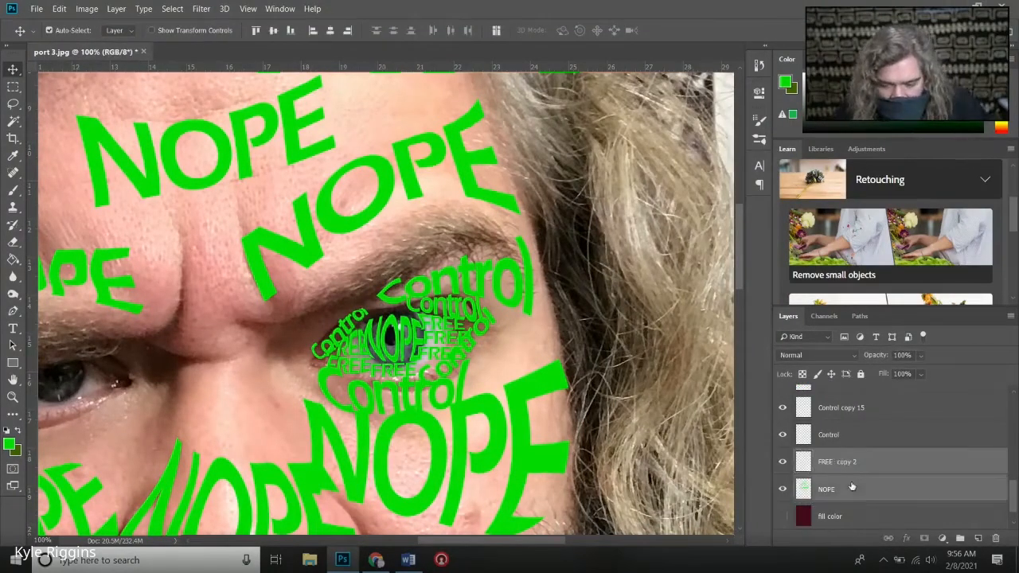
right_click(853, 457)
click(726, 383)
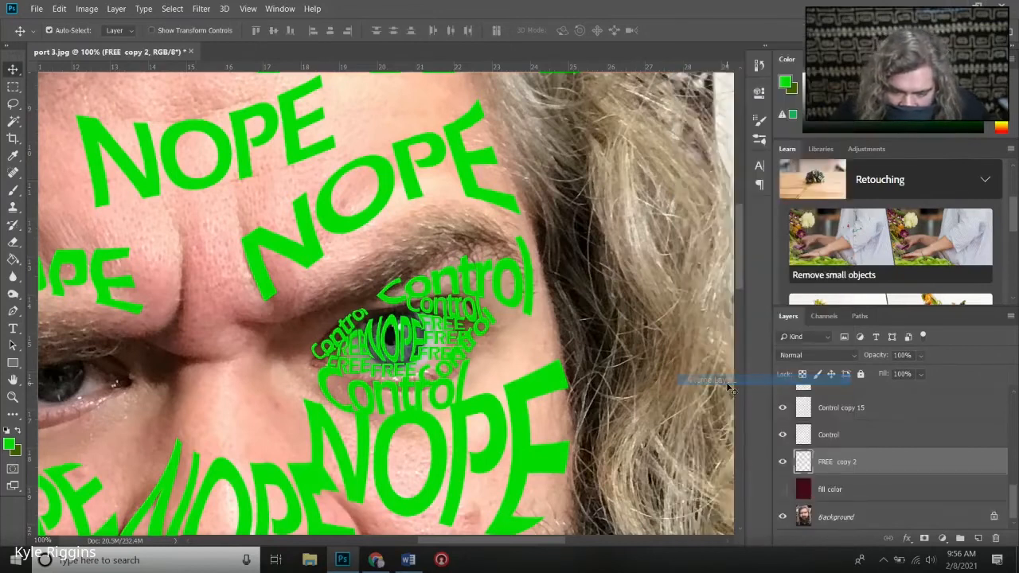
click(783, 462)
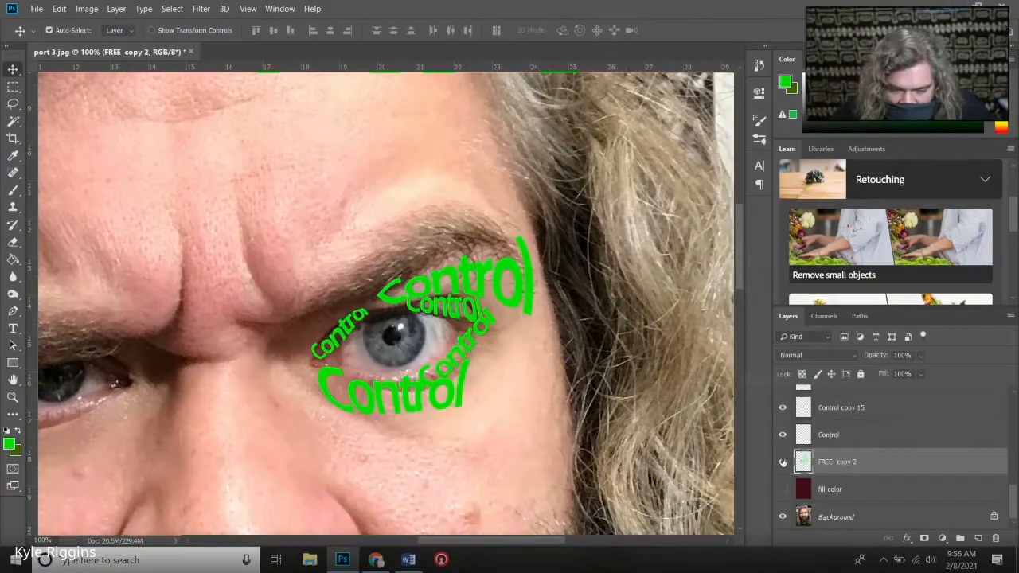
click(783, 462)
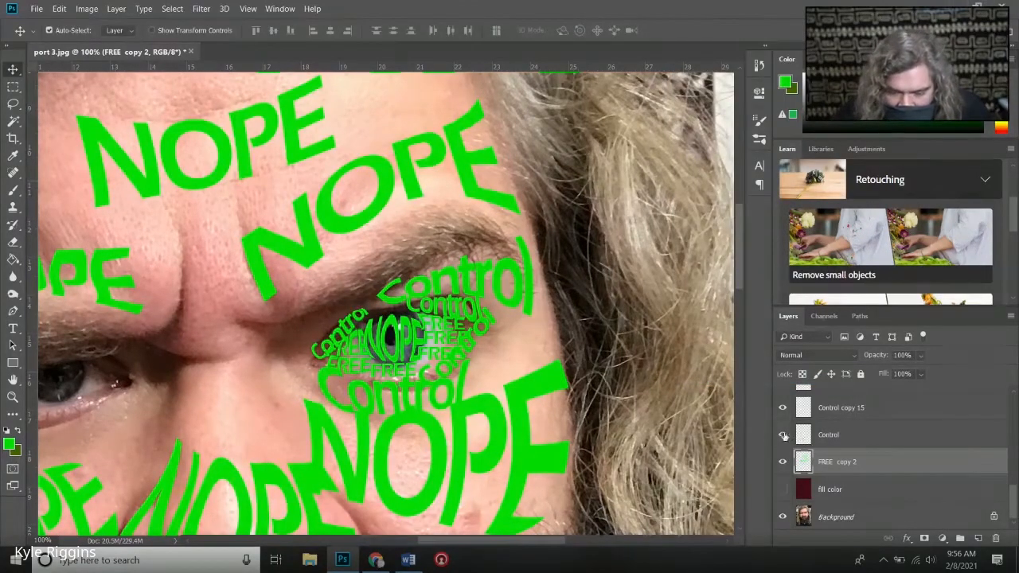
- Check the Control layer's contents and merge Control copy 13, Control copy 15 and Control into one layer
click(782, 435)
click(782, 434)
click(824, 436)
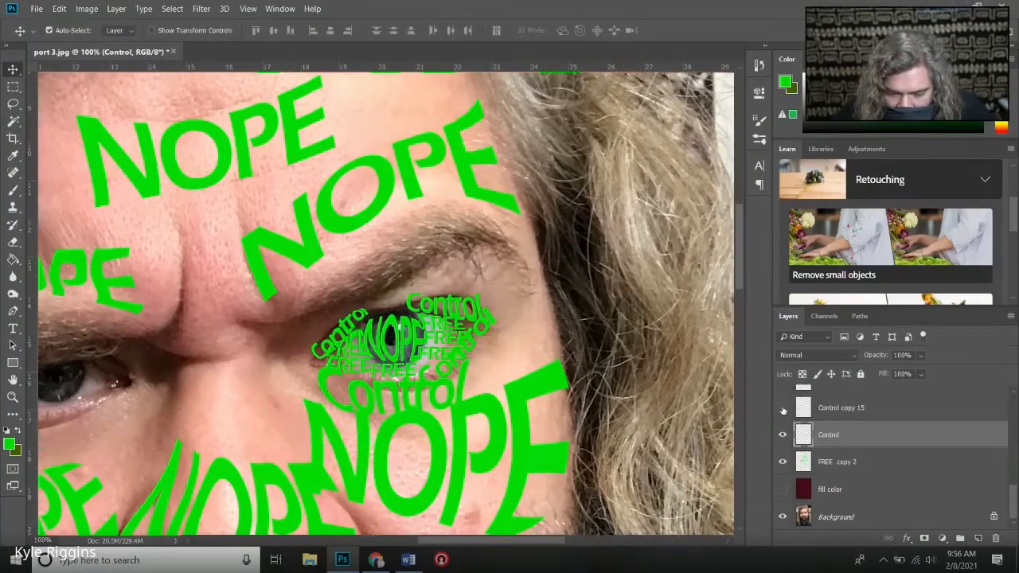
click(835, 409)
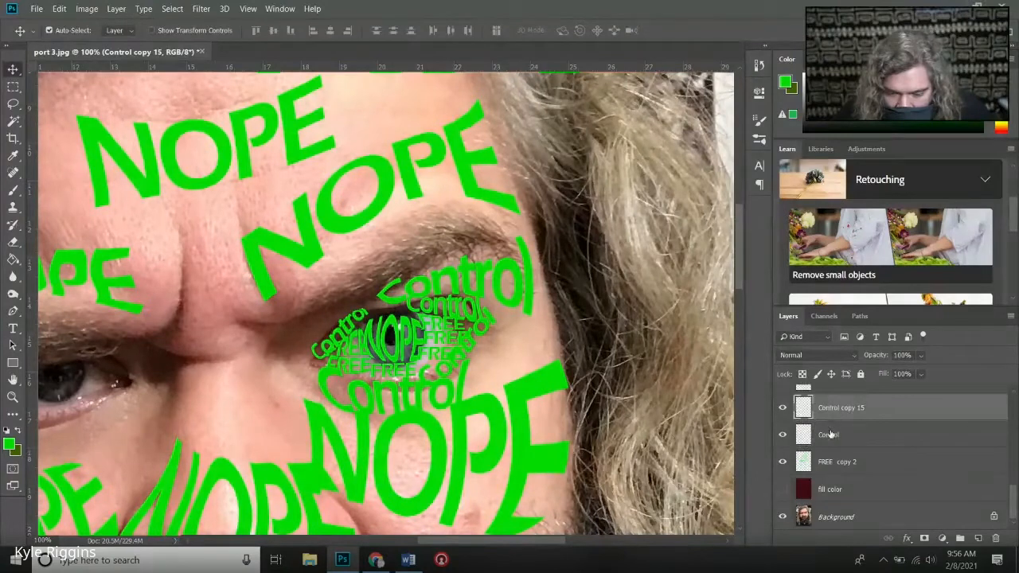
click(832, 435)
scroll(831, 434, up, 1)
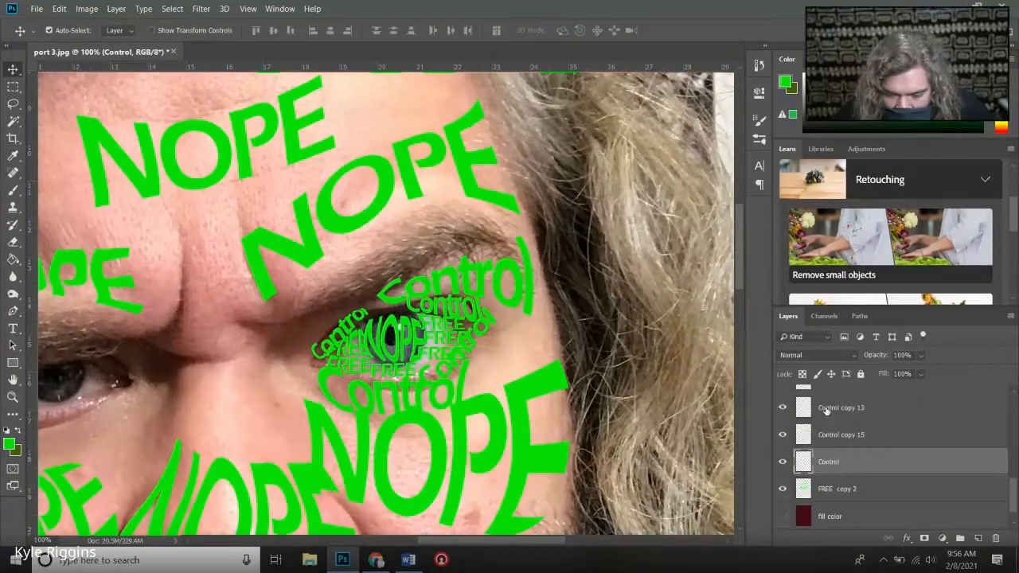
shift+click(826, 404)
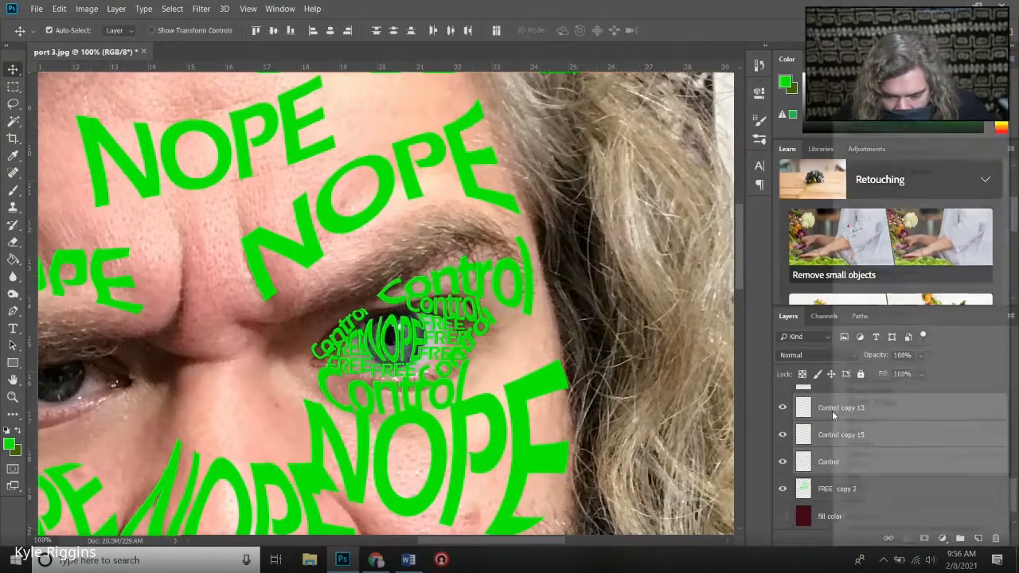
right_click(834, 416)
click(870, 380)
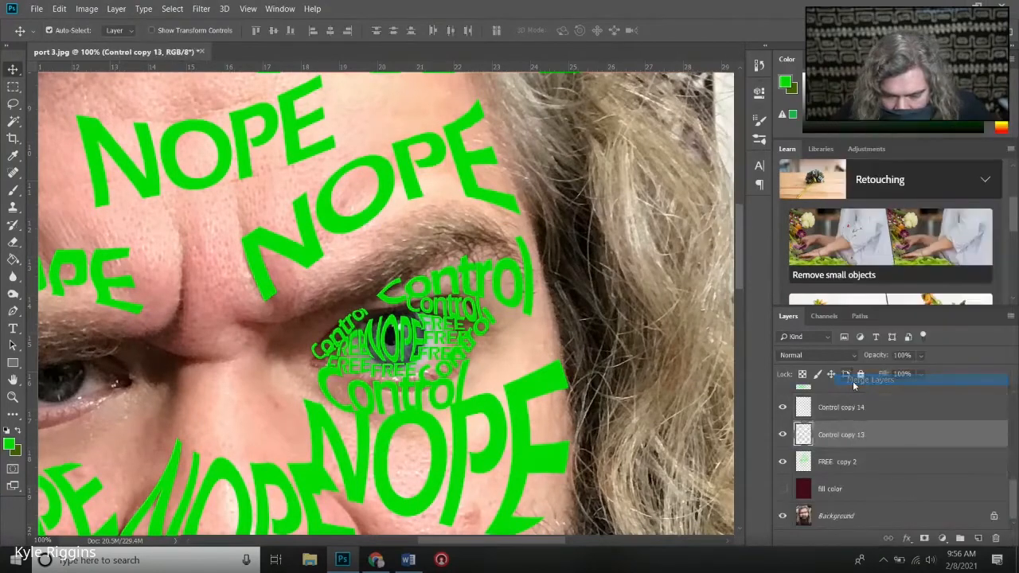
- Hide Control copy 13 and check which word around the eye belongs to Control copy 14
click(782, 436)
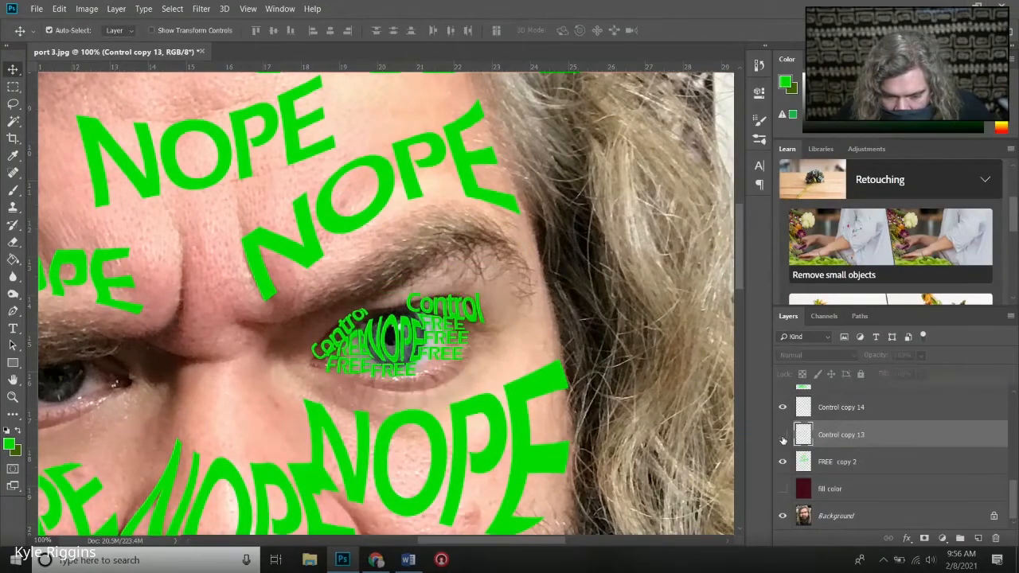
scroll(820, 438, up, 1)
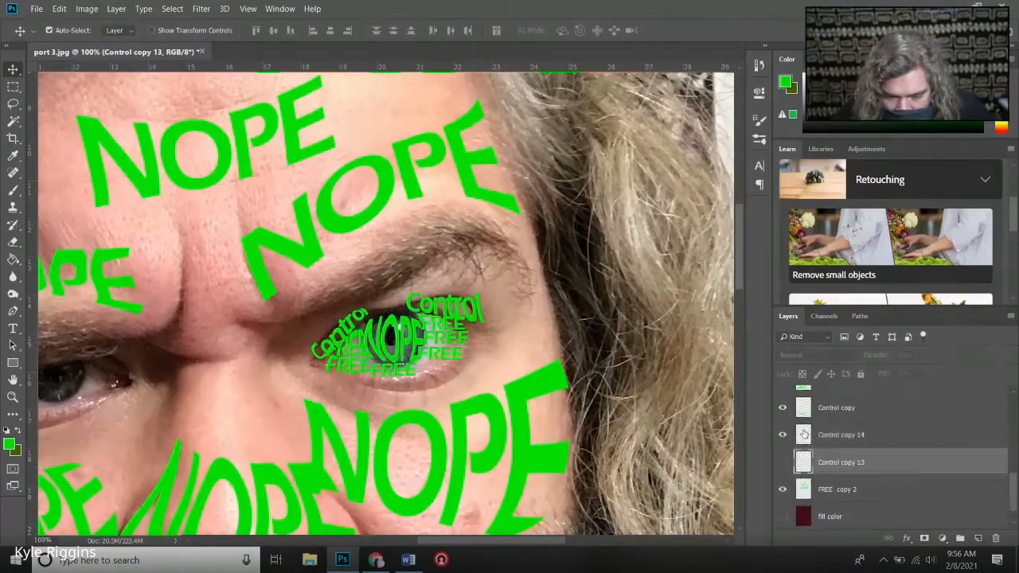
click(825, 436)
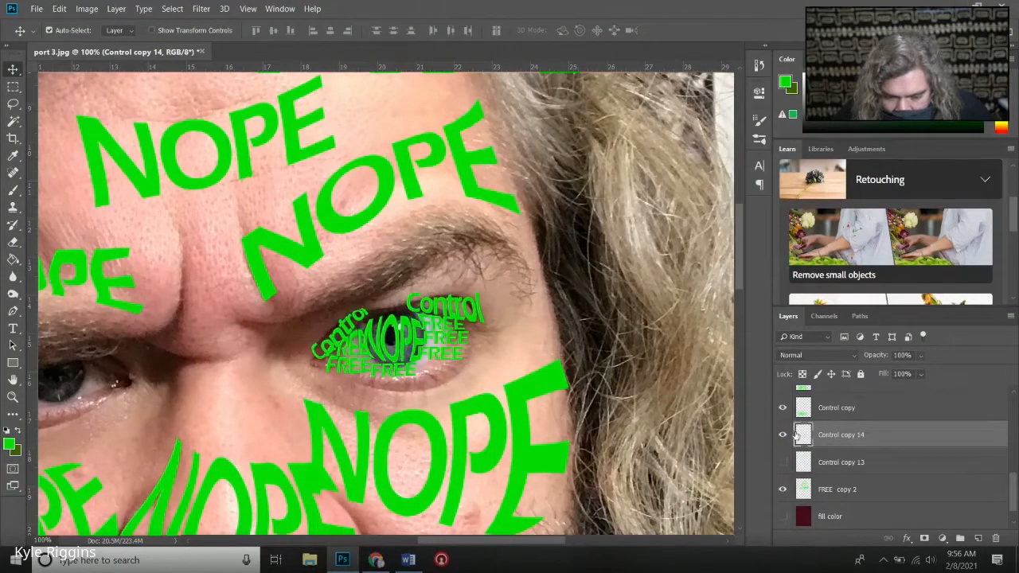
click(786, 437)
click(786, 436)
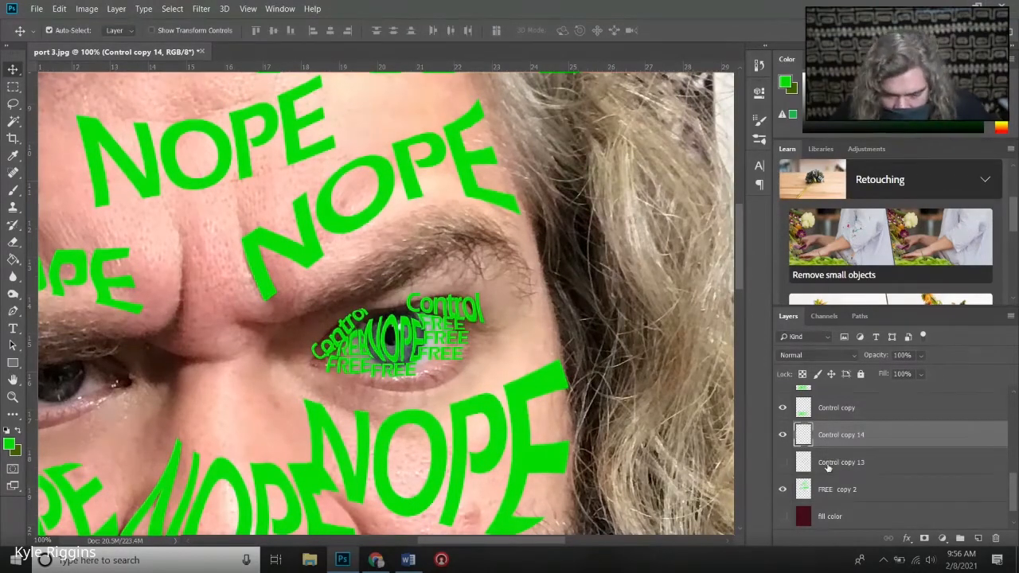
- Try to merge Control copy 14 with the hidden Control copy 13, check the contents, and undo the merge
shift+click(828, 465)
right_click(825, 445)
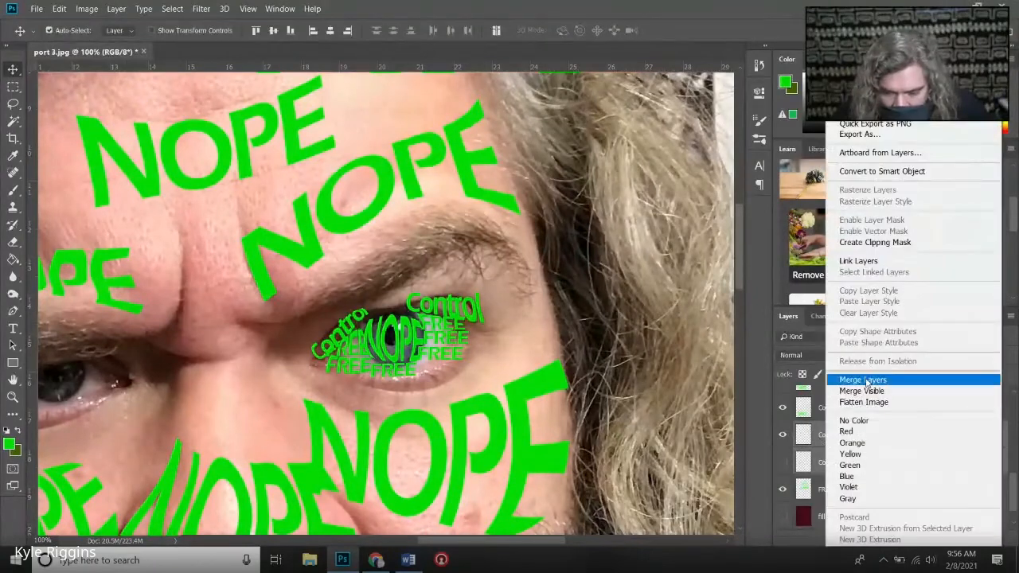
click(865, 381)
scroll(786, 440, up, 1)
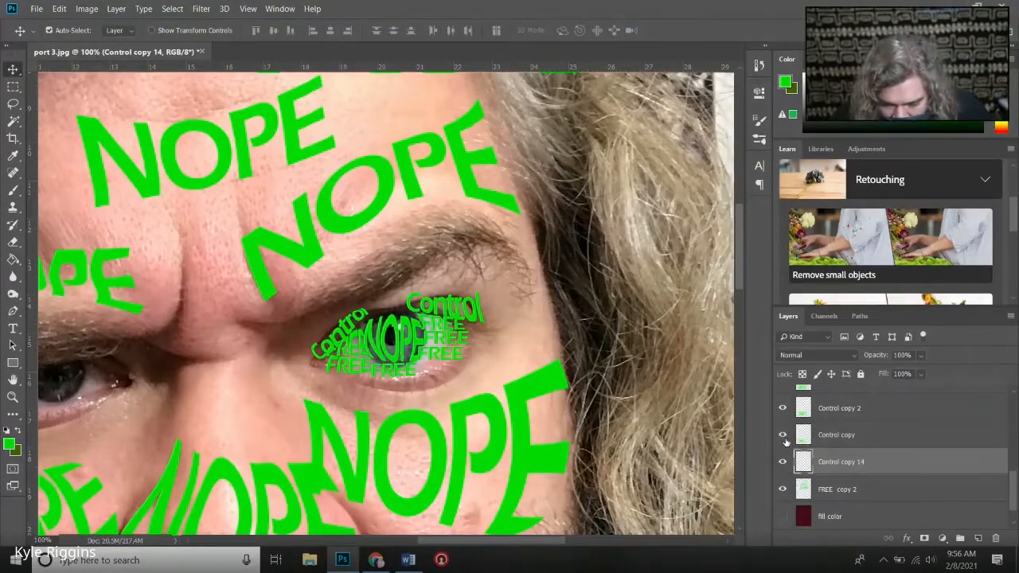
scroll(786, 440, down, 1)
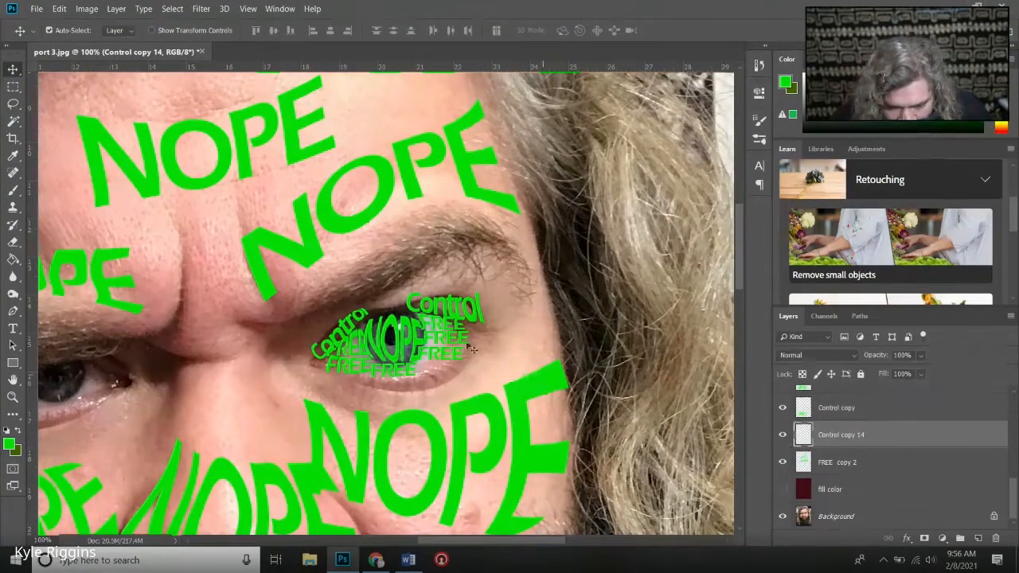
click(781, 437)
click(782, 437)
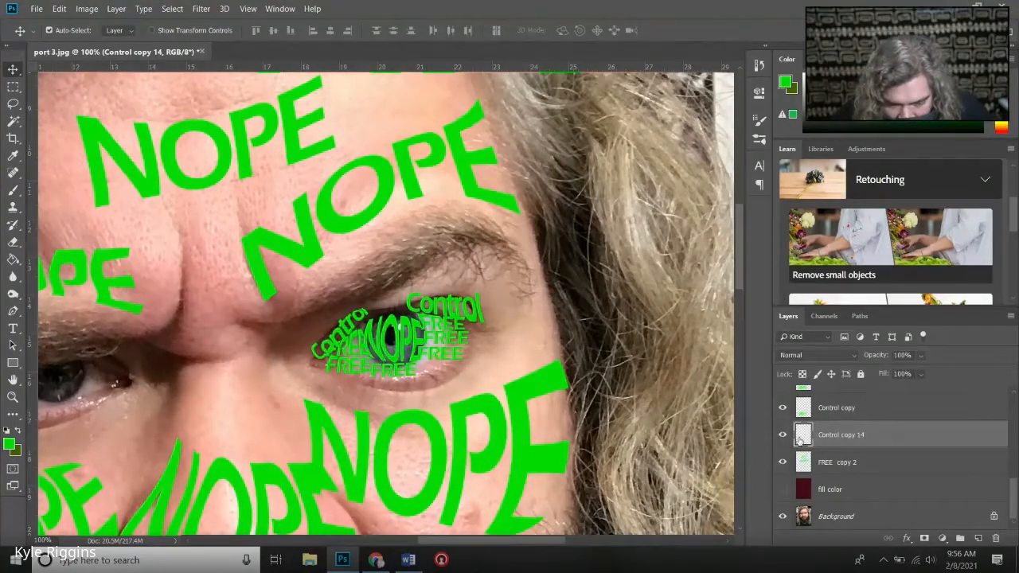
key(ctrl+z)
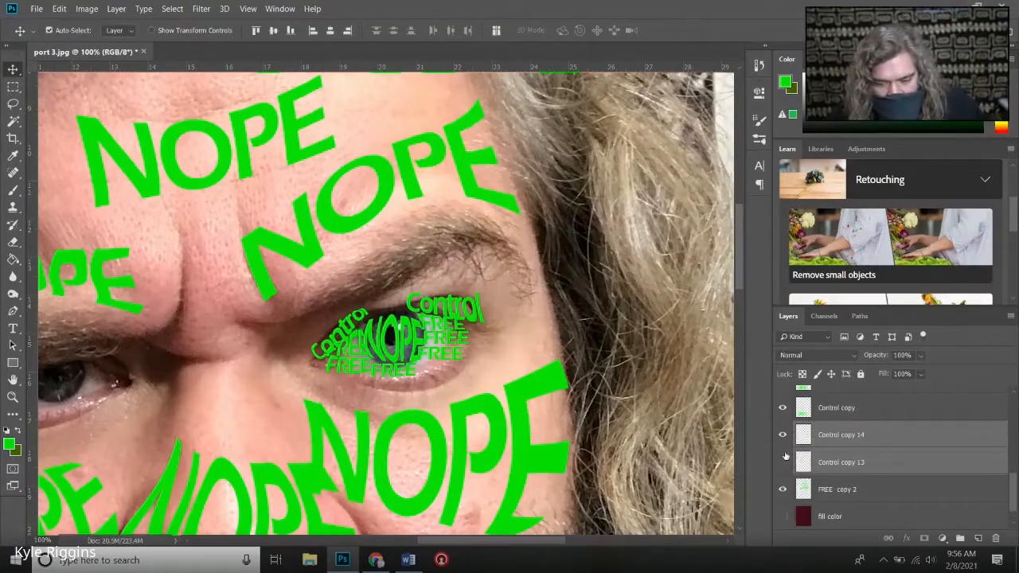
- Show Control copy 13 and merge it with Control copy 14
click(783, 464)
right_click(839, 444)
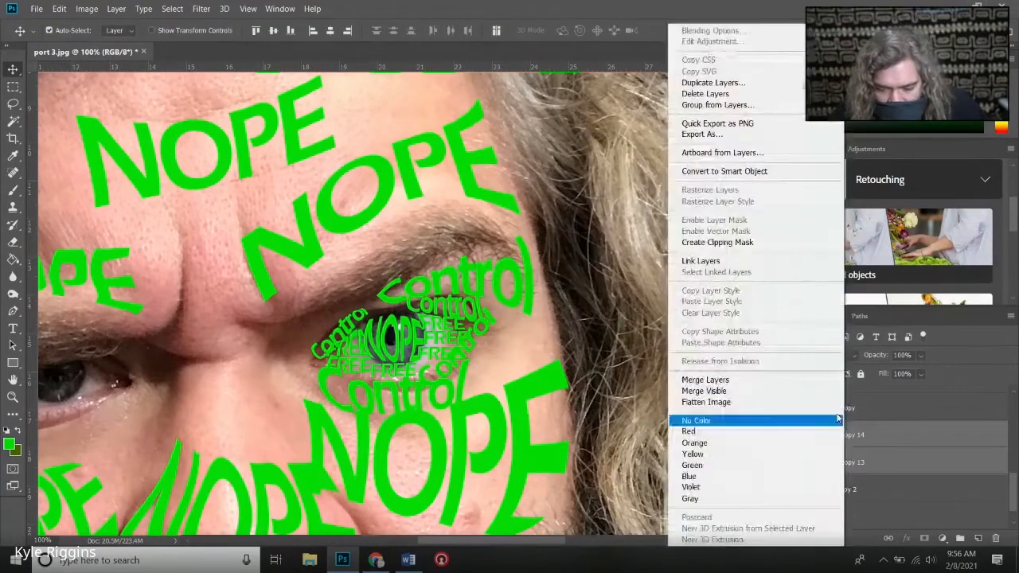
click(727, 381)
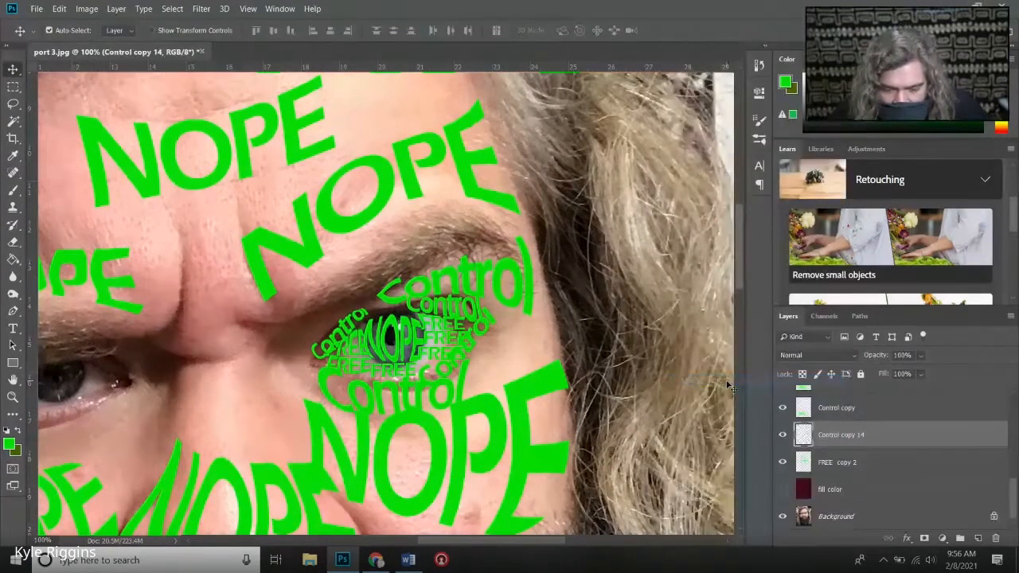
- Merge Control copy 14 with FREE copy 2 and check the merged layer's contents
shift+click(825, 462)
right_click(825, 462)
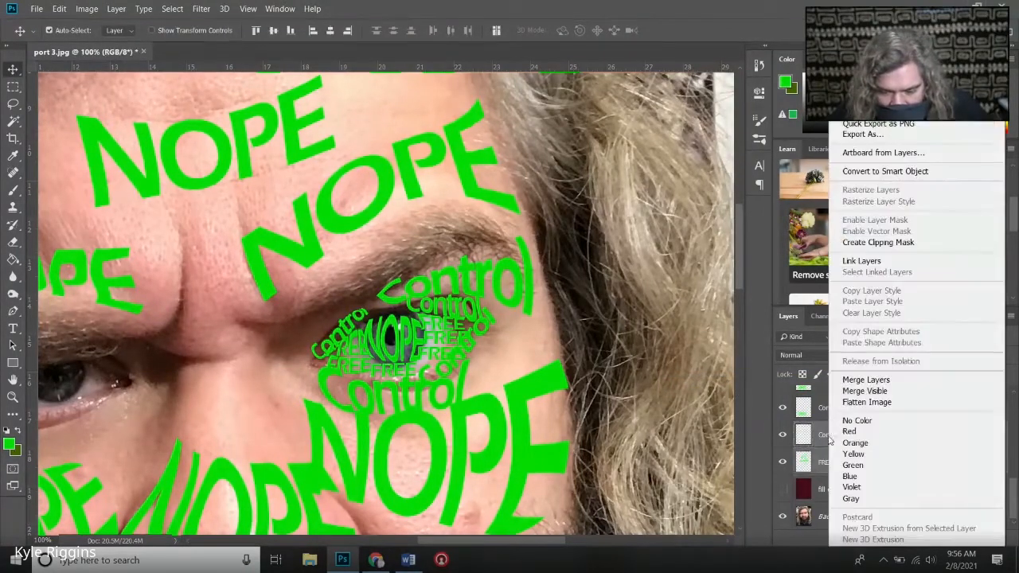
click(865, 380)
click(783, 464)
click(783, 464)
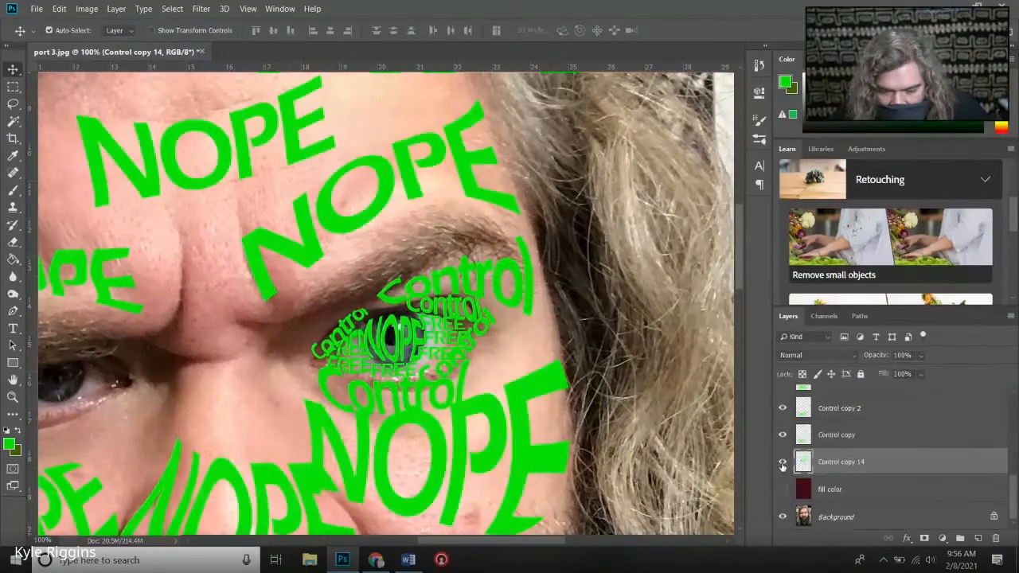
- Move the upper-lid Control copy 7 layer directly above Control copy 14 and merge the two layers
click(473, 319)
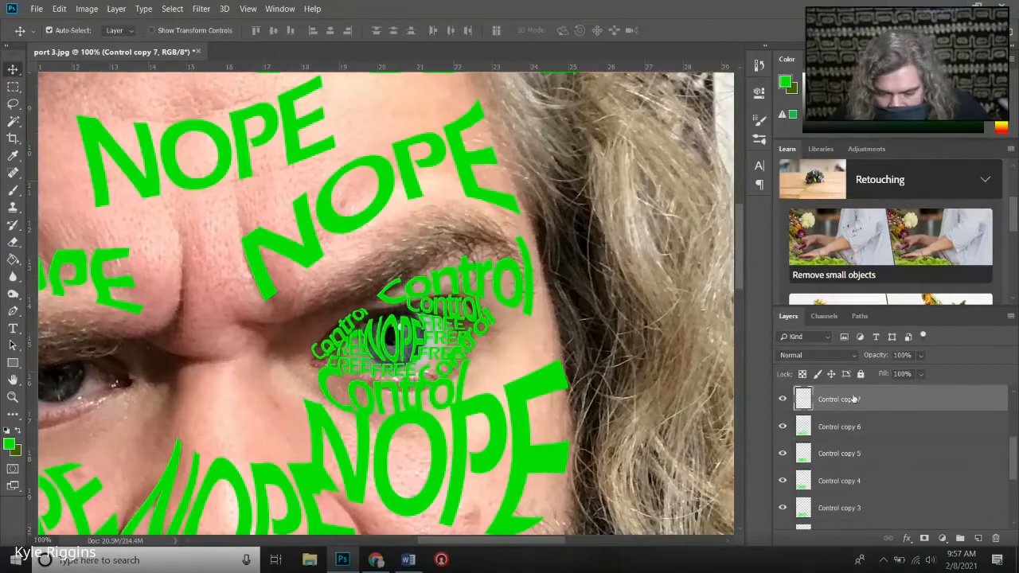
drag(840, 399, 825, 424)
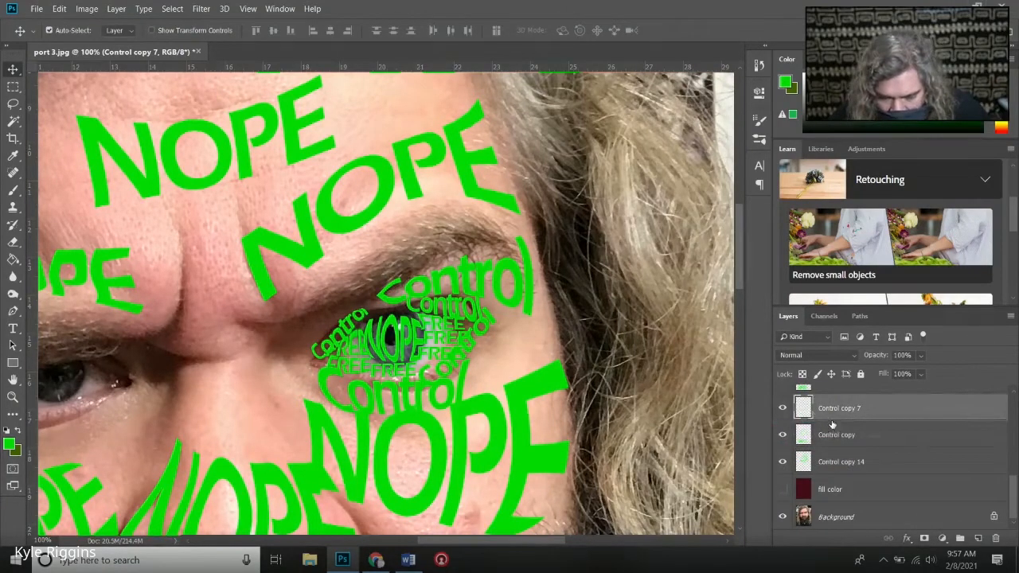
drag(825, 410, 780, 446)
click(783, 436)
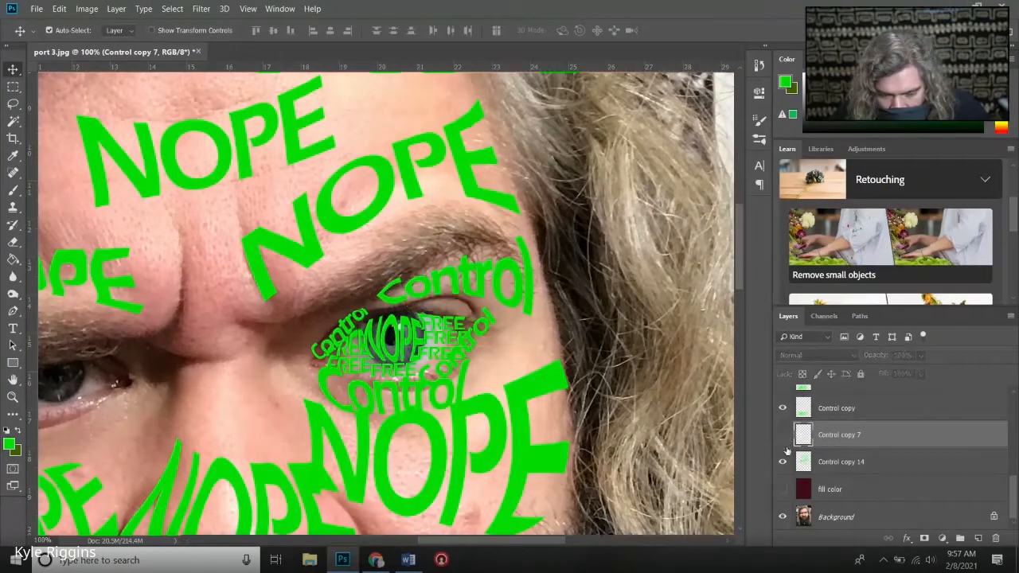
click(783, 462)
click(783, 463)
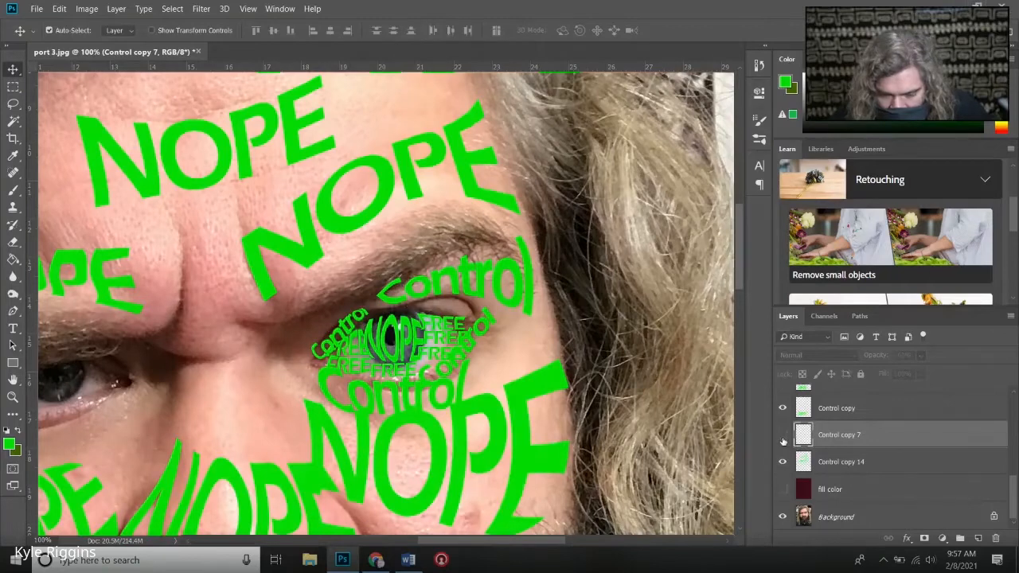
click(783, 436)
shift+click(831, 469)
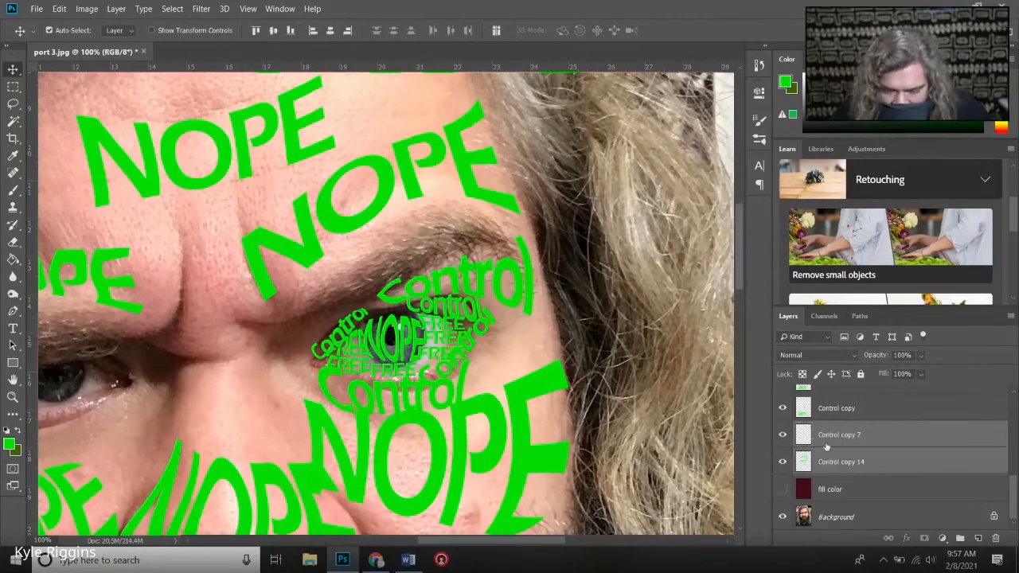
right_click(830, 468)
click(848, 382)
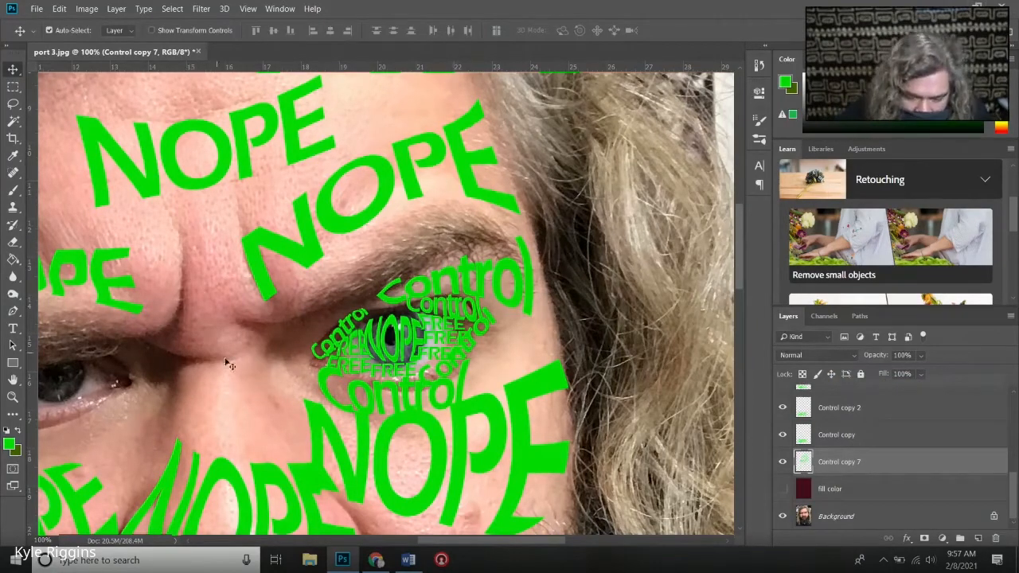
- Hide the Background layer and set Color Range to use localized color clusters with a fuzziness of 31
click(783, 517)
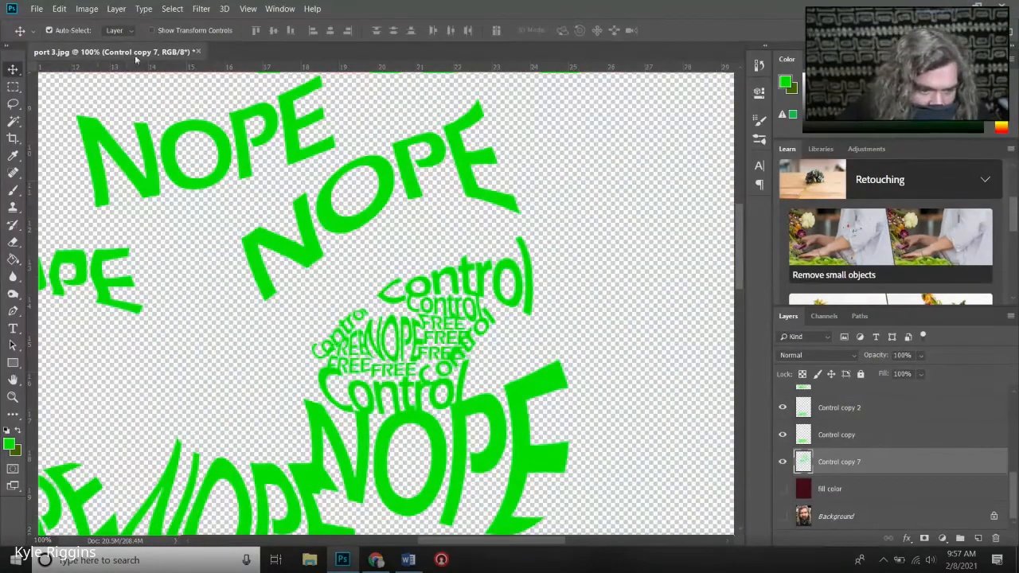
click(174, 9)
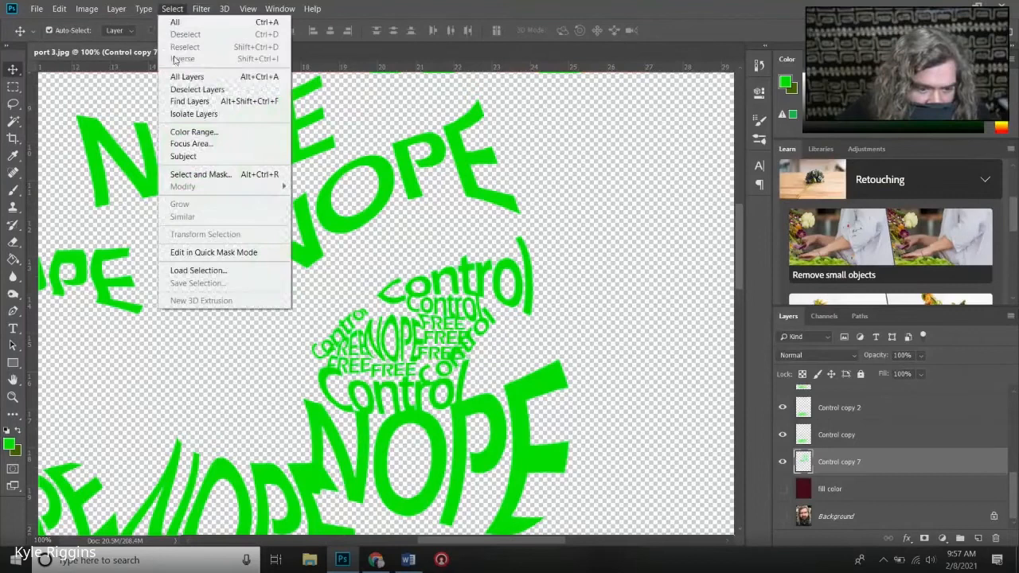
click(187, 131)
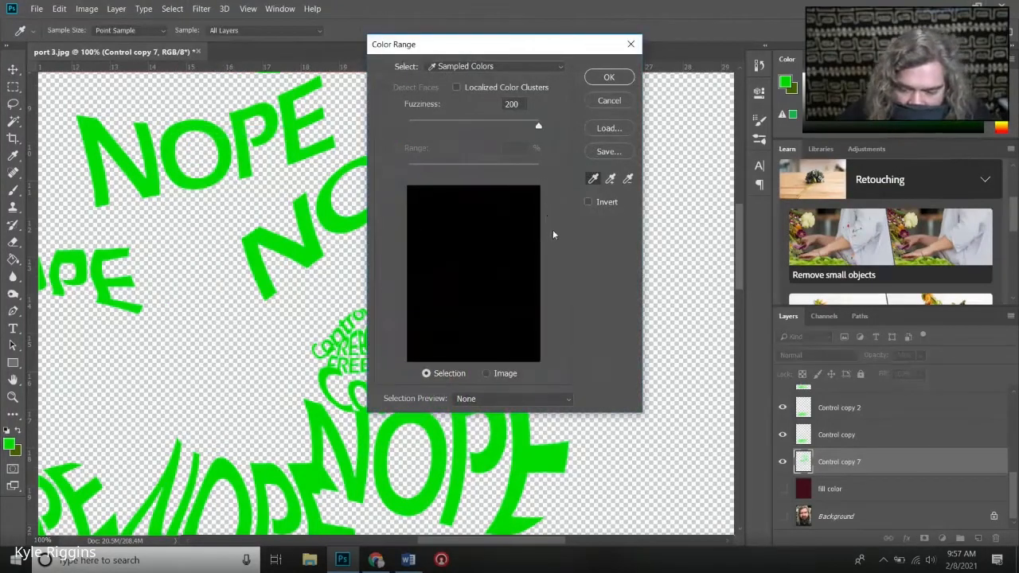
click(457, 87)
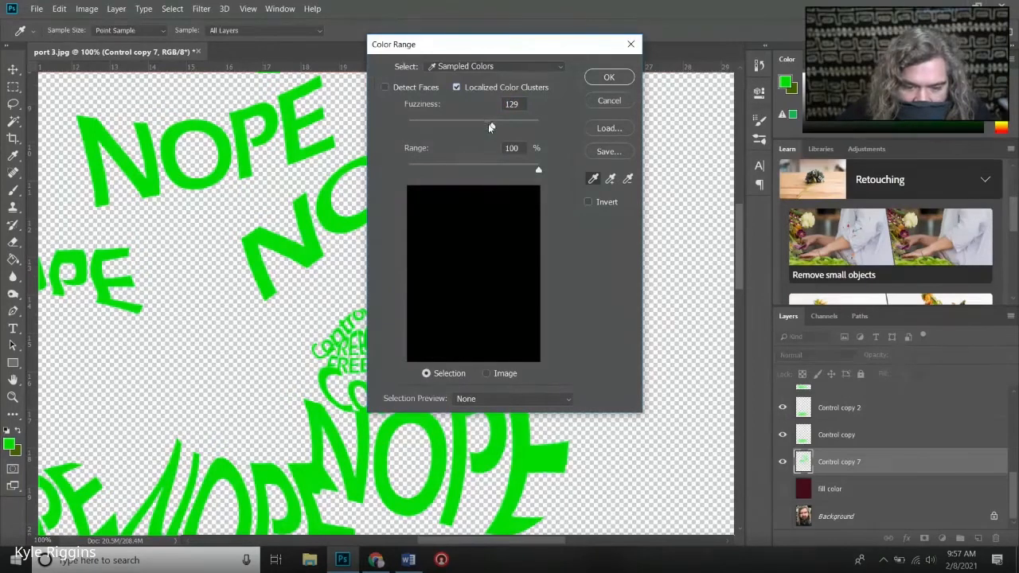
drag(491, 127, 428, 125)
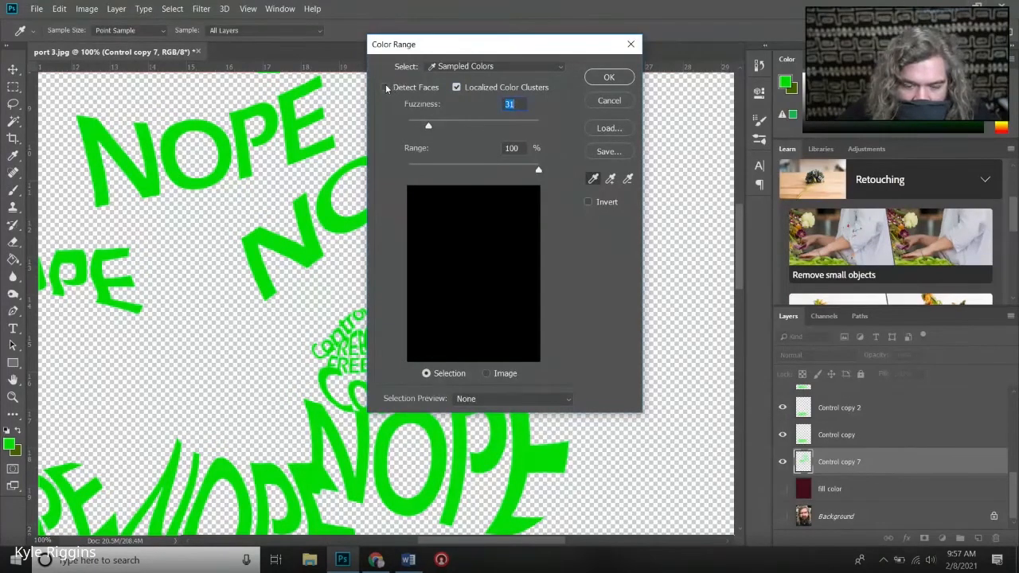
click(485, 375)
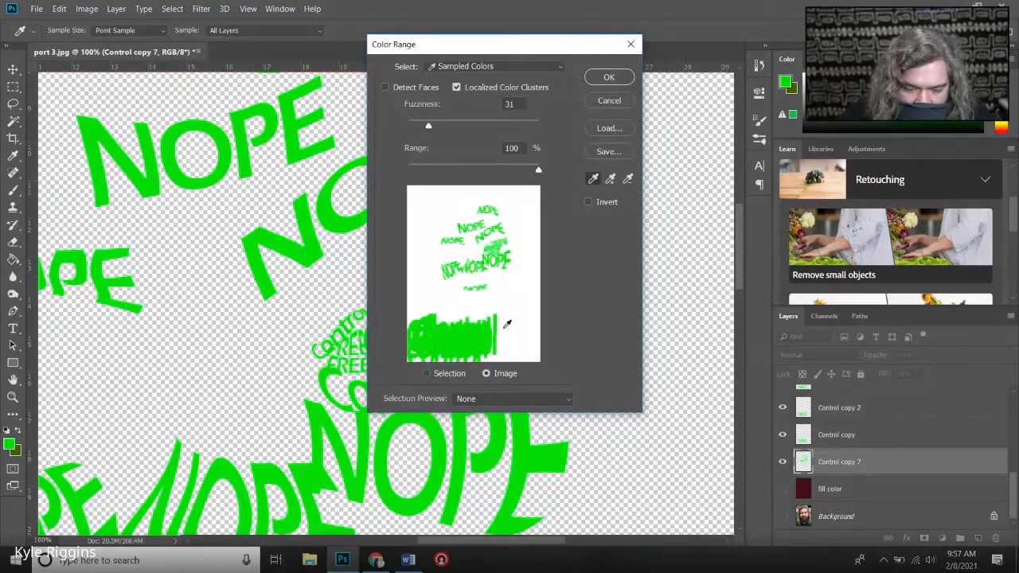
click(610, 76)
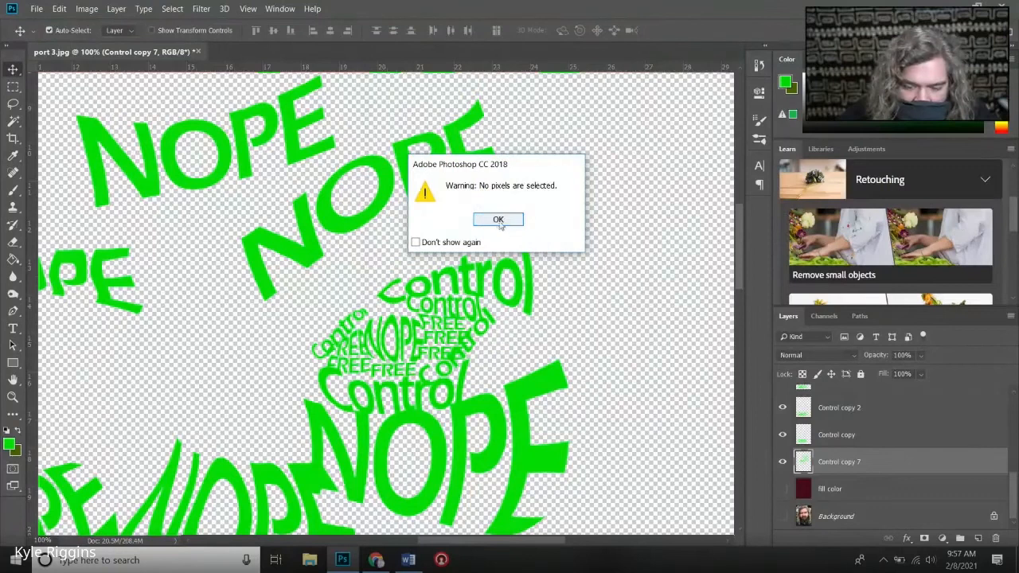
click(498, 226)
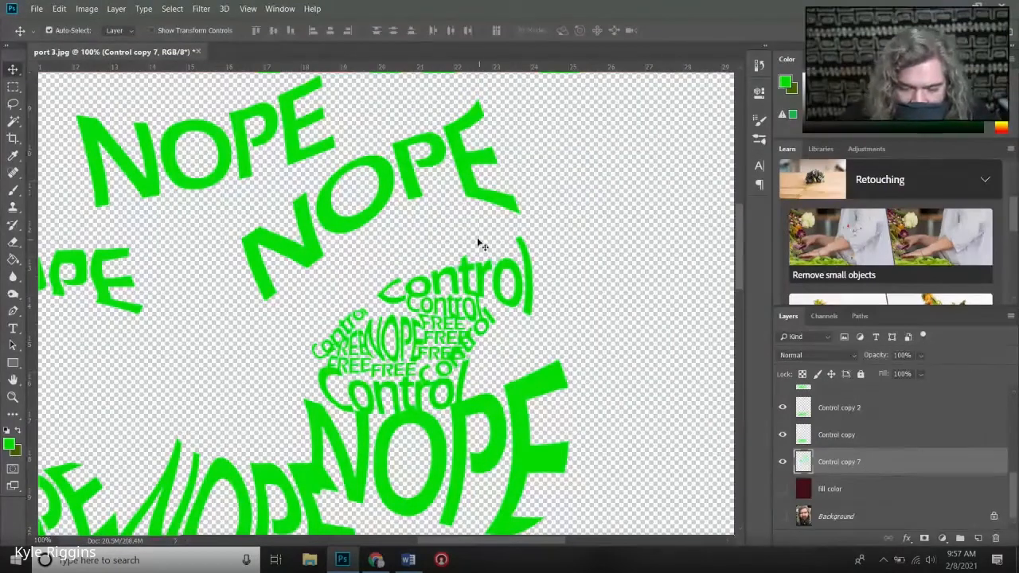
- Select all the green lettering with Color Range by sampling a NOPE word, keeping fuzziness 31 and the selection preview at None
click(174, 7)
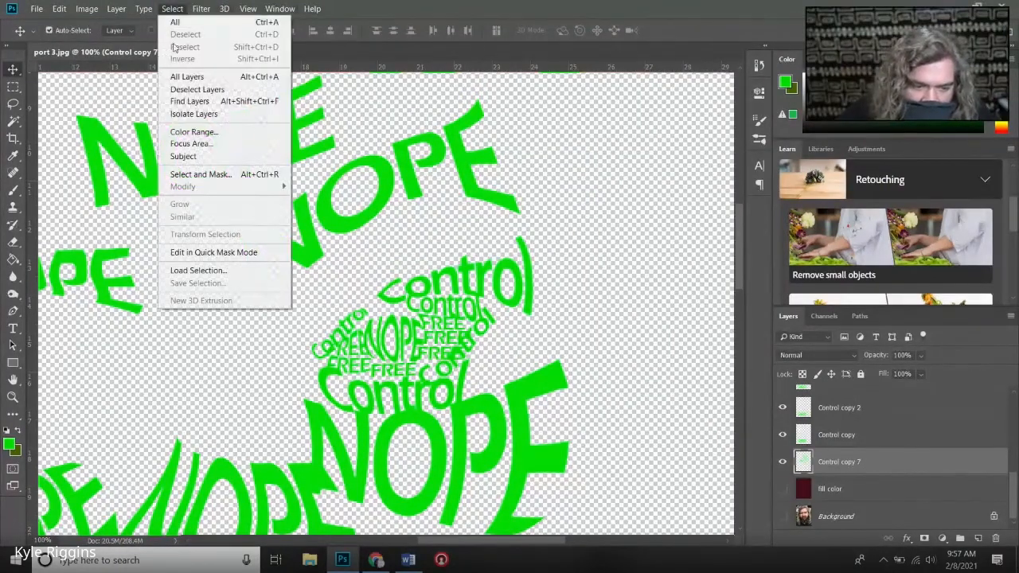
click(194, 132)
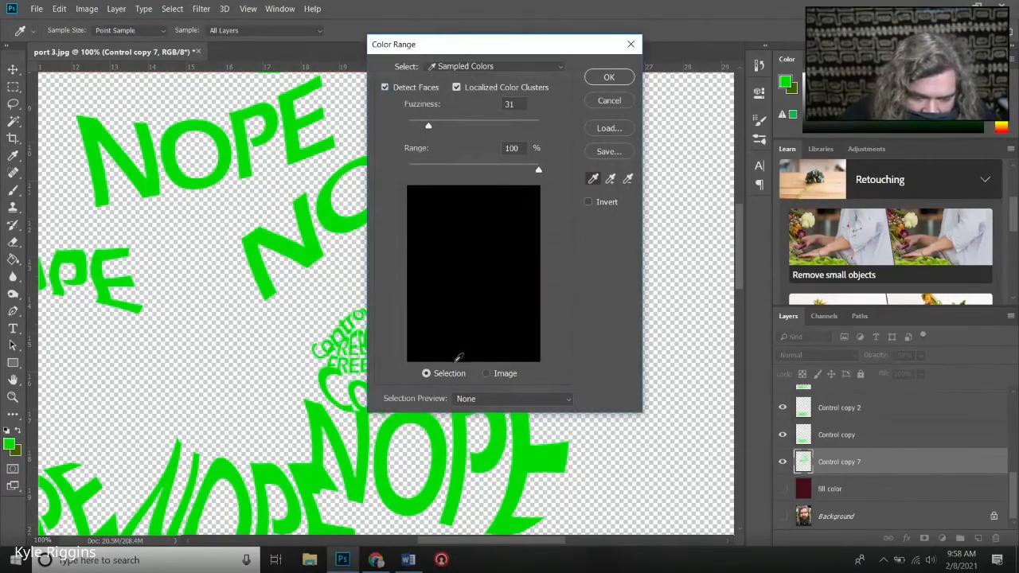
click(470, 399)
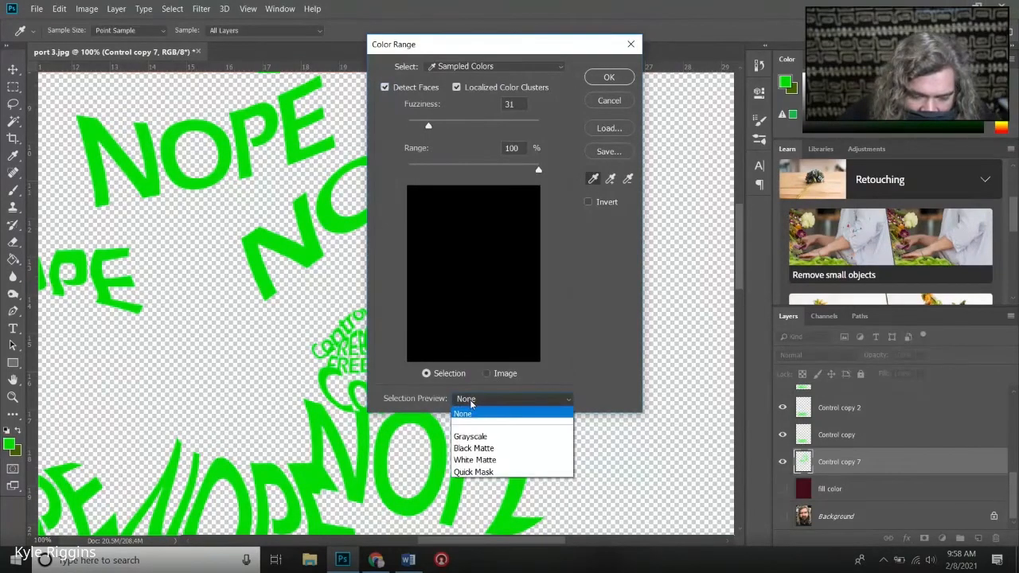
click(470, 436)
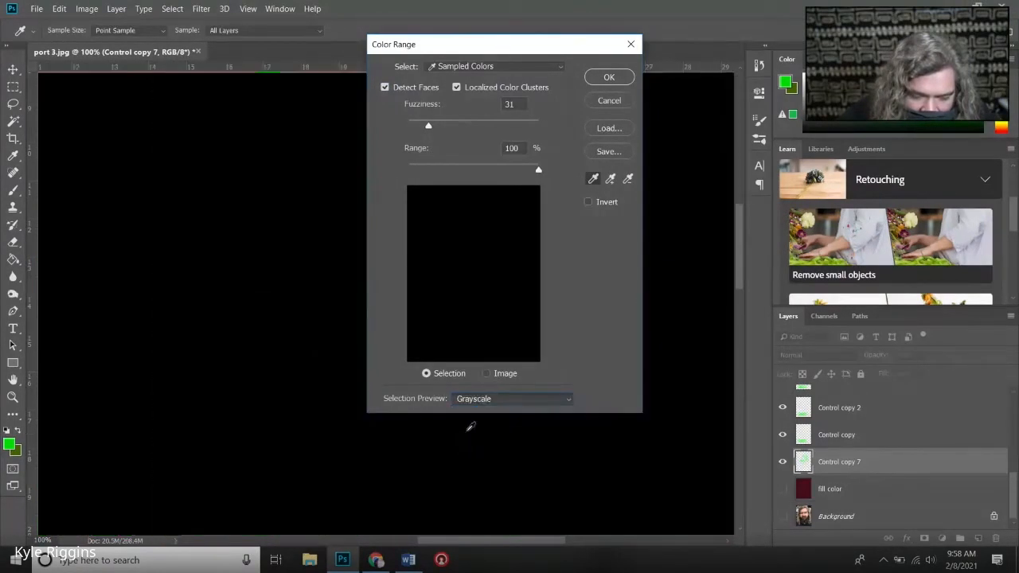
click(475, 401)
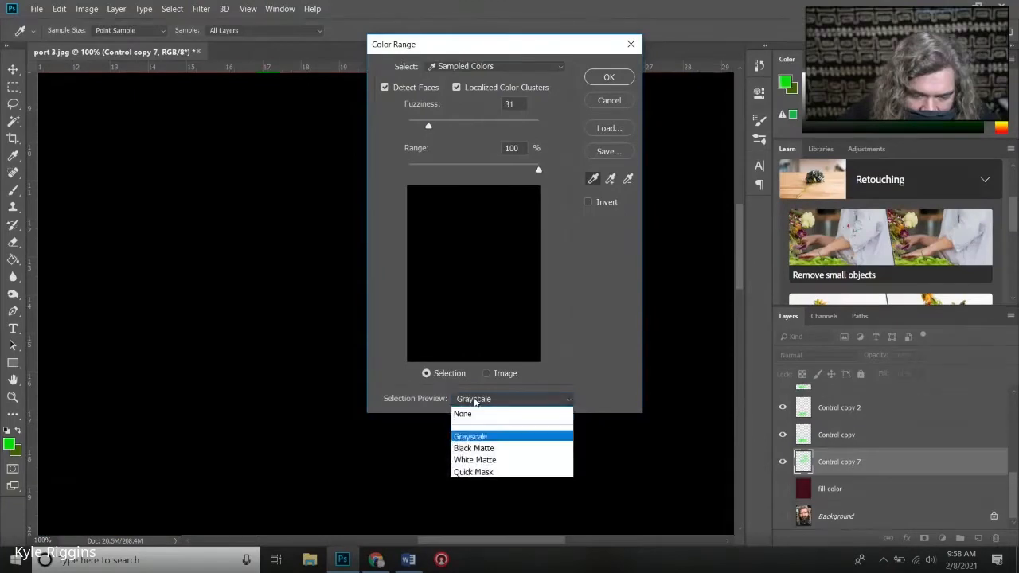
click(470, 412)
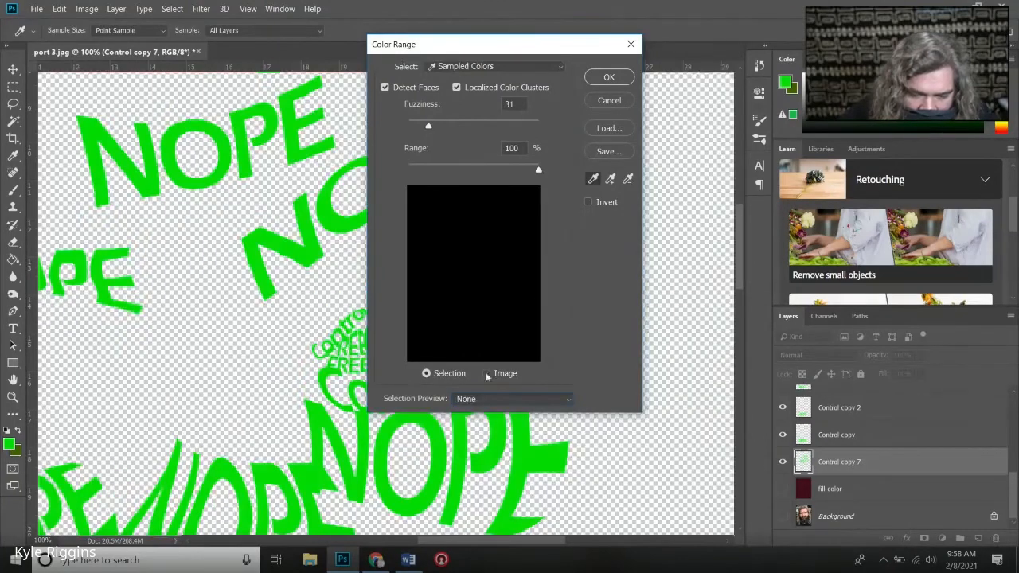
click(593, 179)
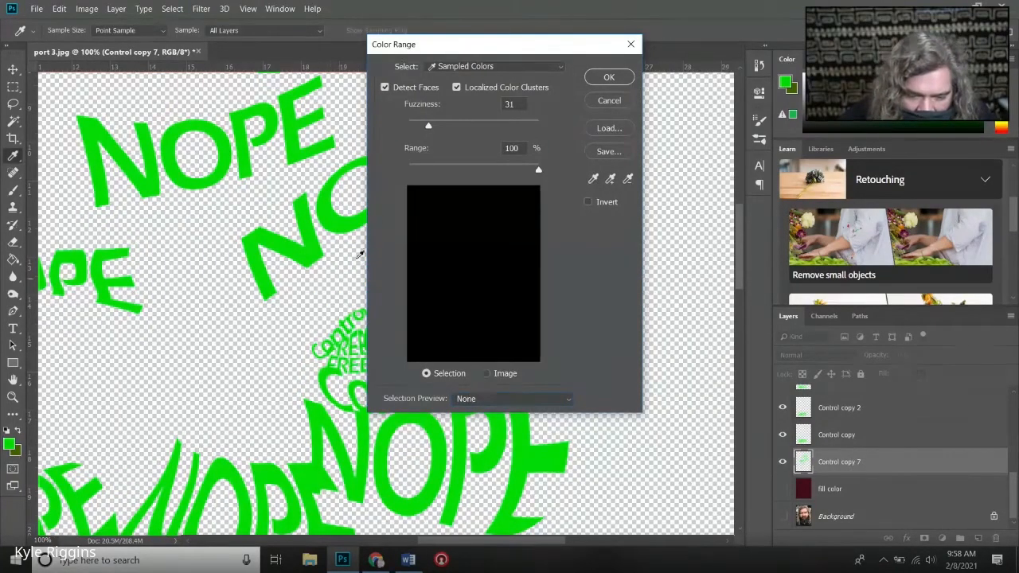
click(350, 222)
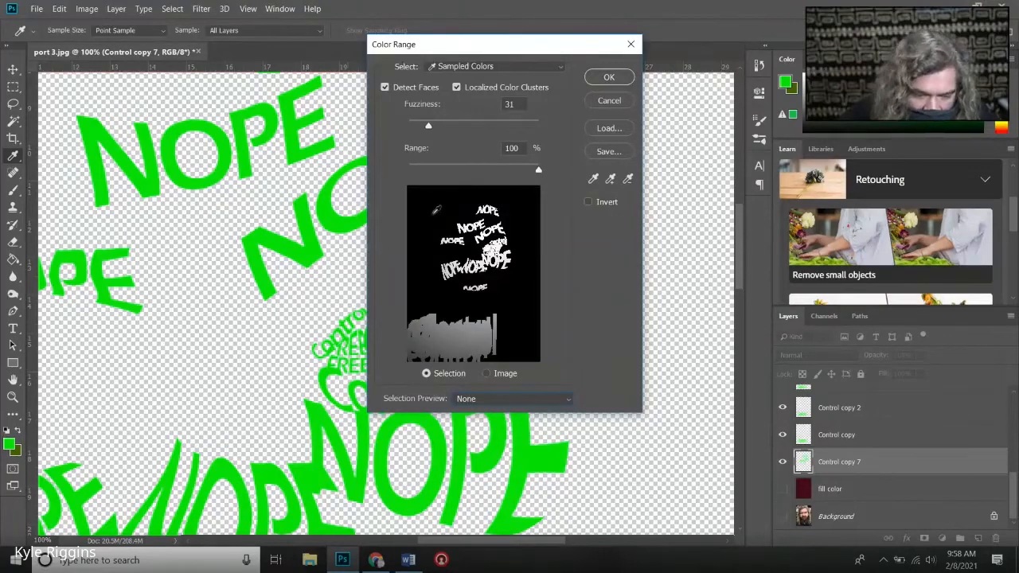
click(603, 81)
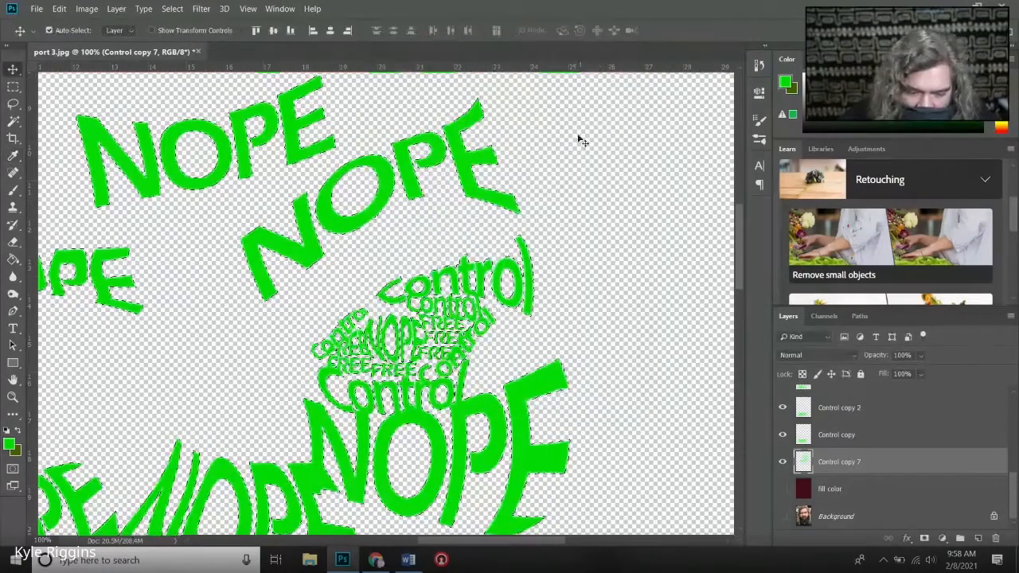
- Hide the Control copy 7 layer and show the maroon fill color layer
click(782, 461)
click(782, 489)
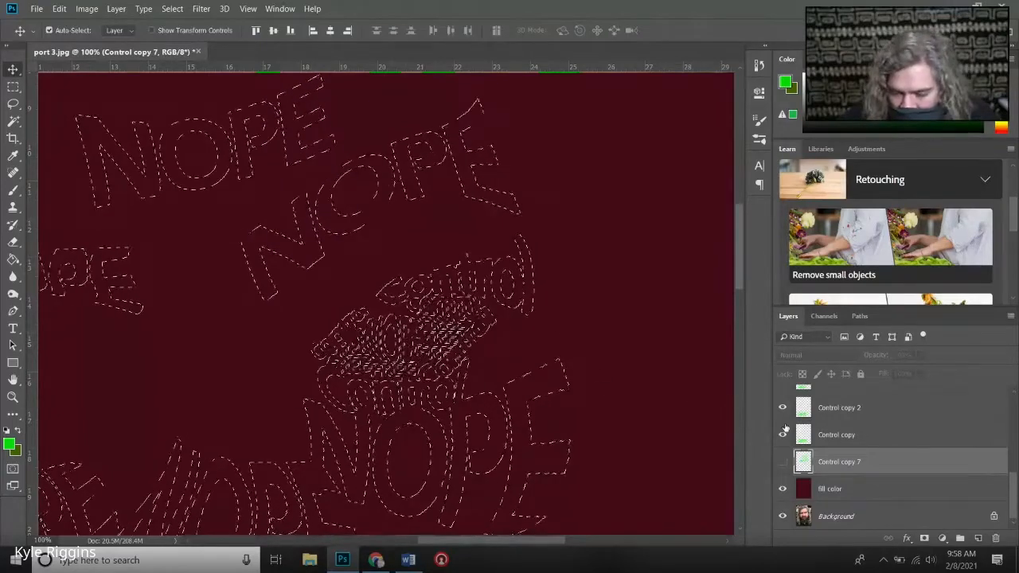
click(783, 463)
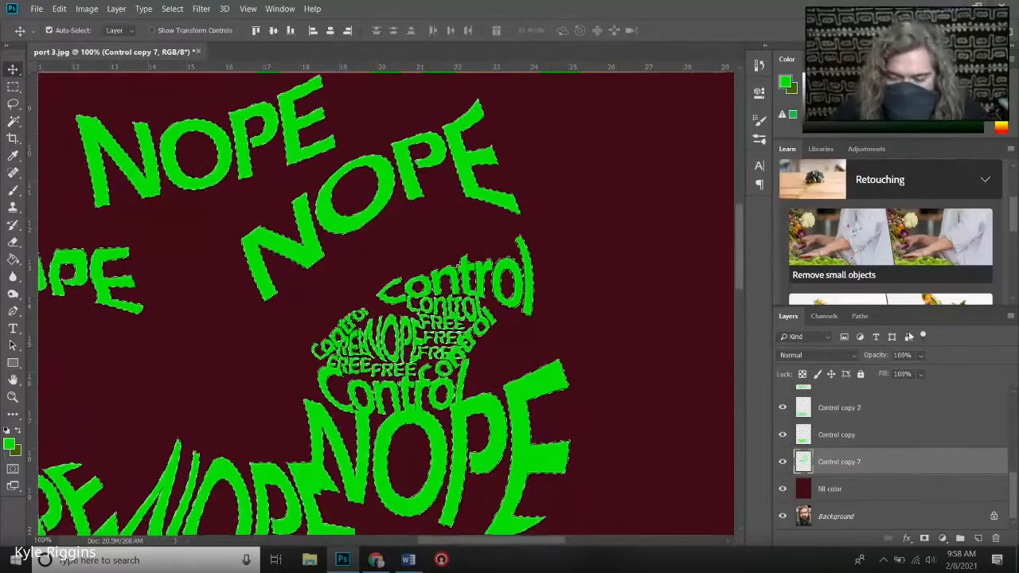
click(782, 462)
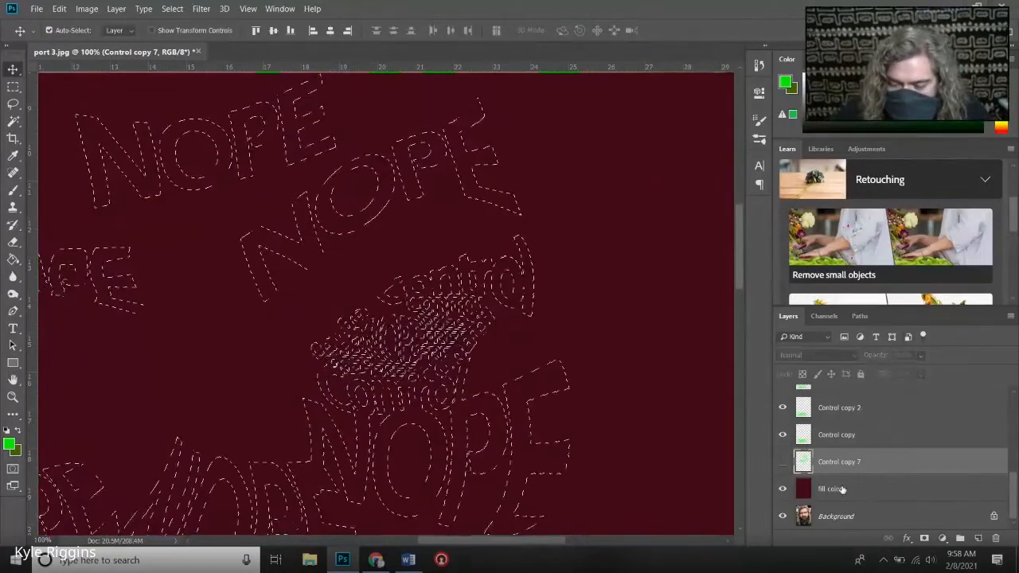
- Delete the selected lettering from the fill color layer and clear the selection
click(842, 490)
key(Delete)
key(ctrl+d)
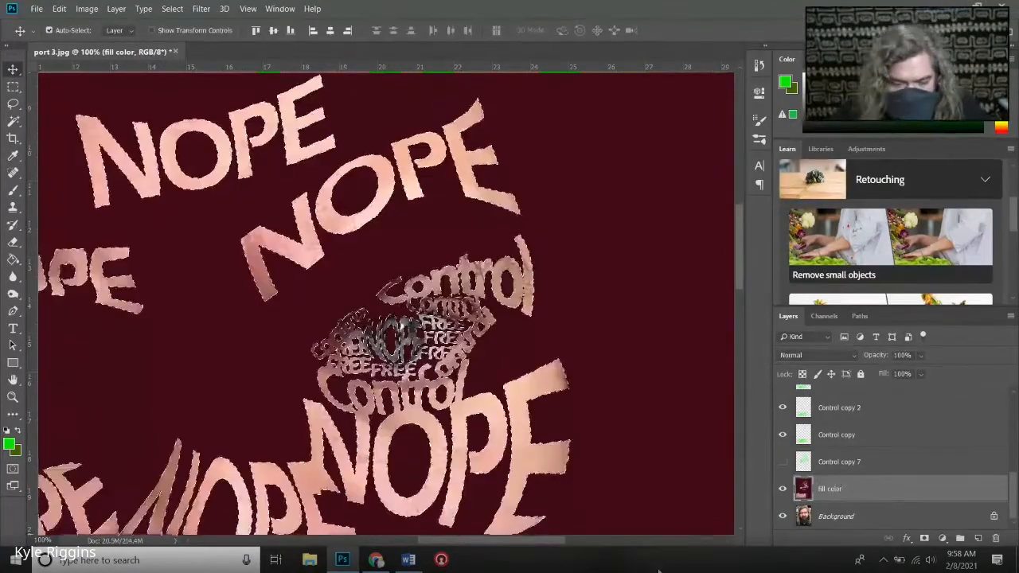
click(171, 8)
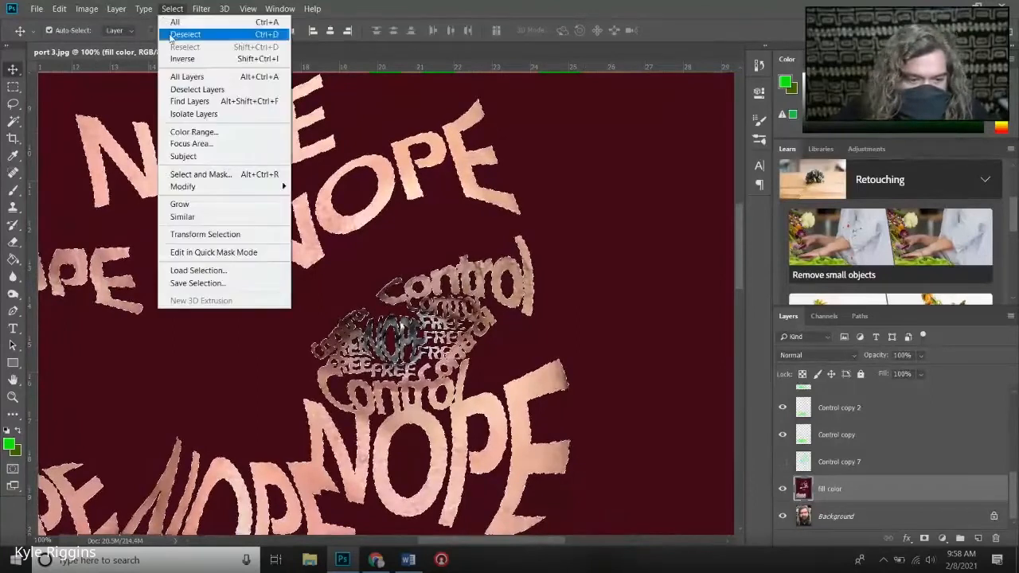
click(179, 33)
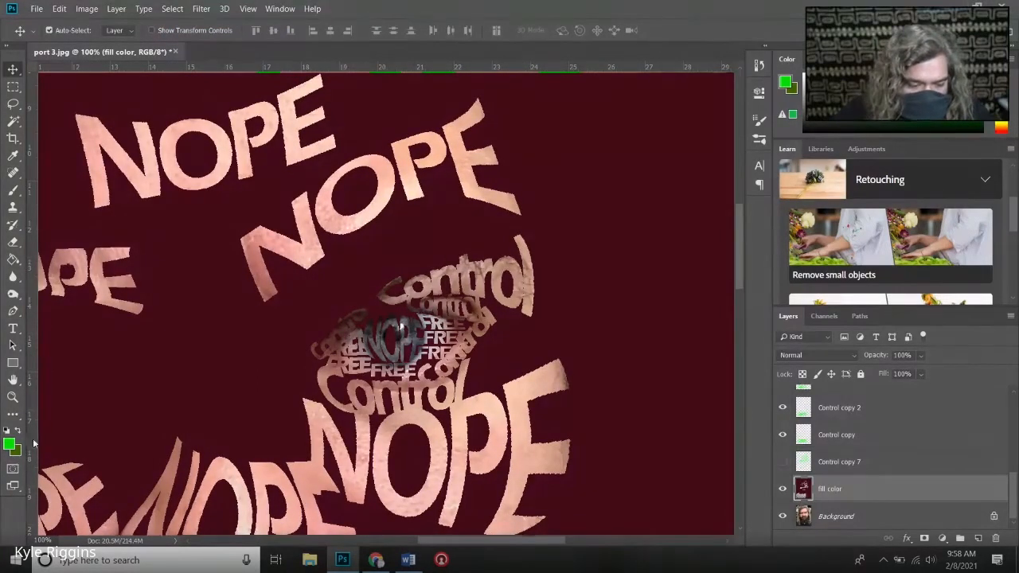
- Fit the whole portrait on screen and inspect the lettering over the face
click(12, 397)
right_click(290, 409)
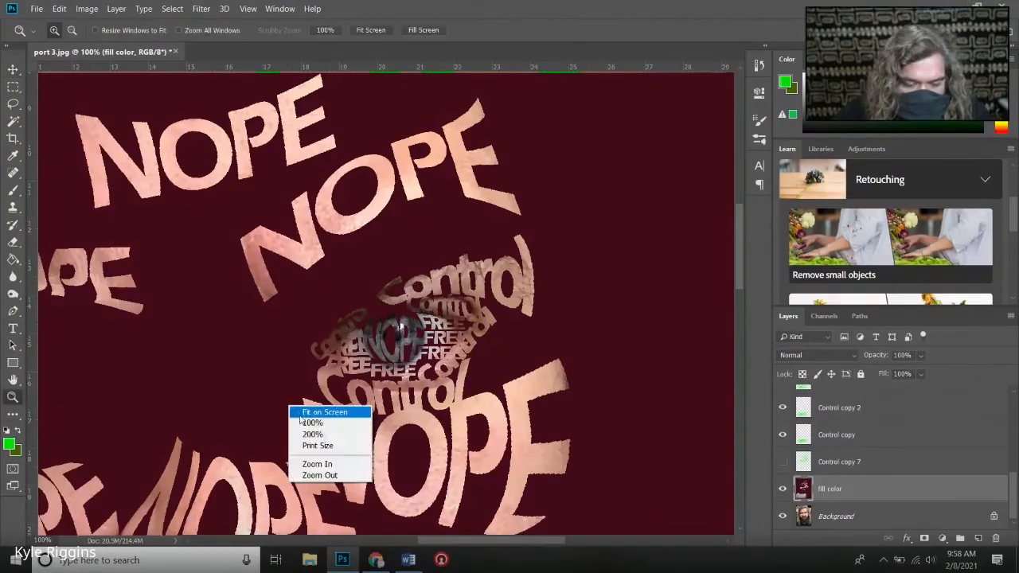
click(316, 412)
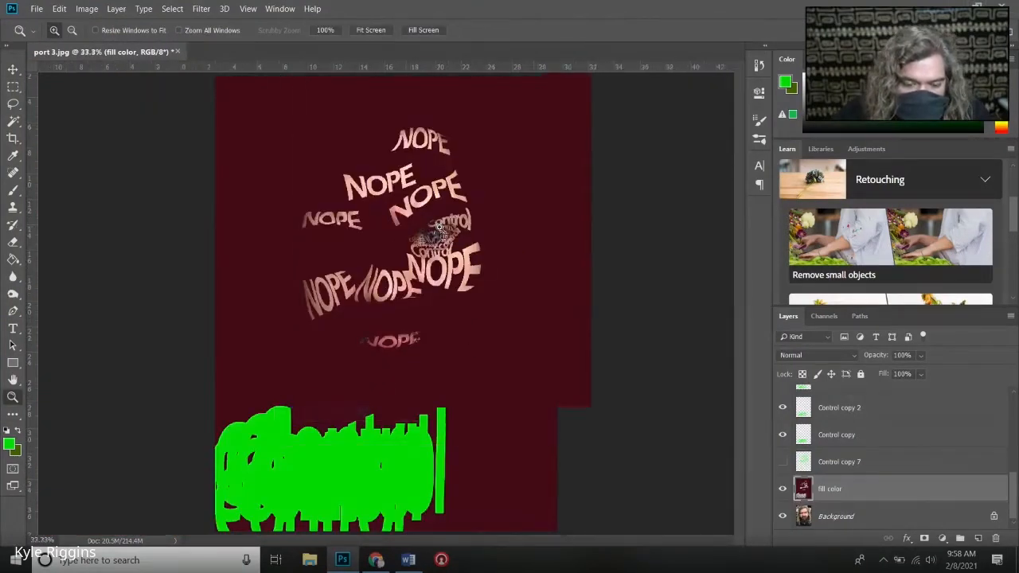
click(434, 231)
click(415, 240)
click(396, 250)
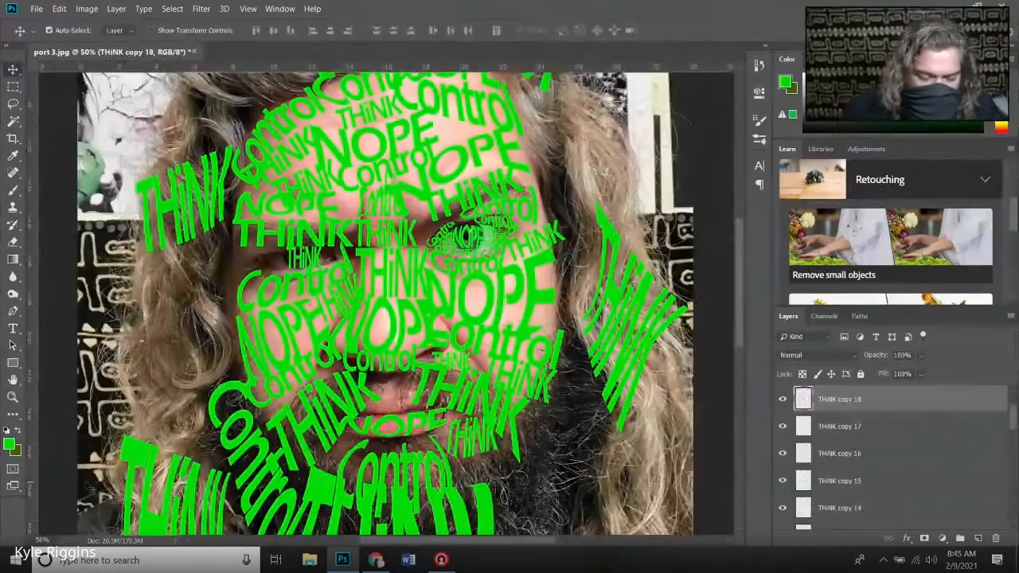
right_click(331, 382)
click(358, 391)
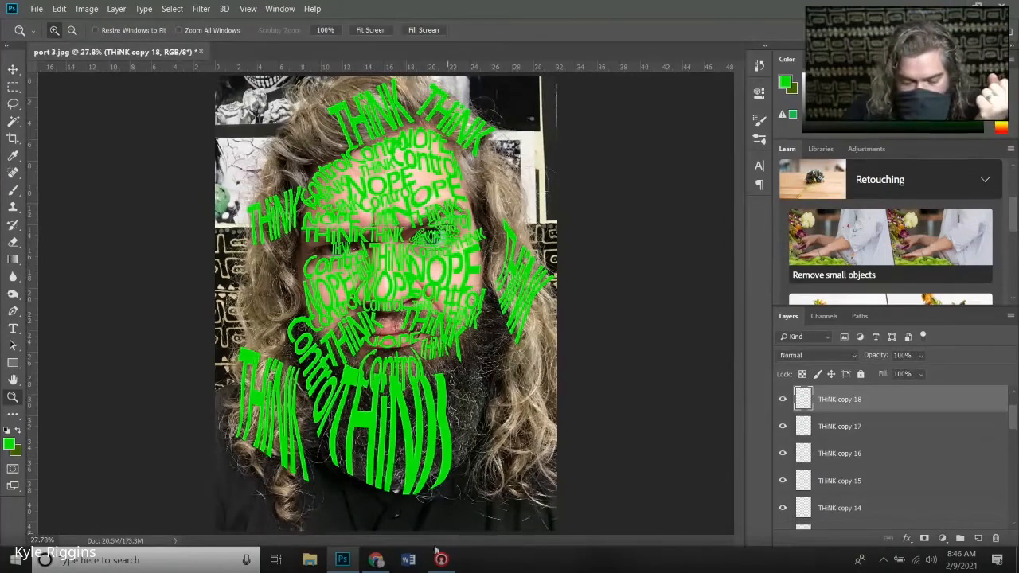
- Switch to the Google Meet class call, check the chat and toggle the microphone, and return to Photoshop
click(375, 560)
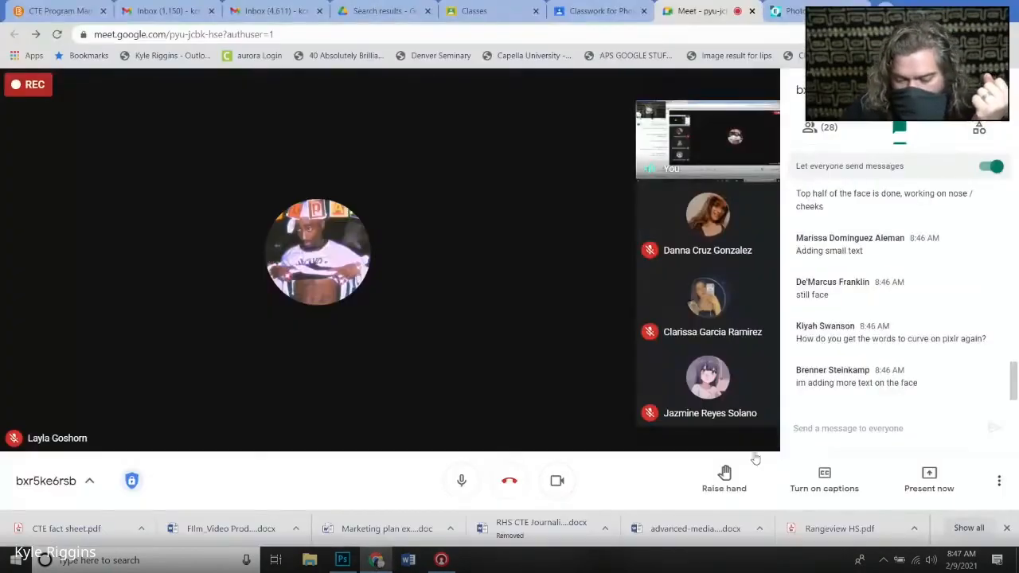
click(343, 560)
click(375, 560)
click(461, 481)
click(342, 560)
- Warp THiNK copy 18 across the bridge of the nose and curve the small THiNK over the left-hand eye
click(388, 219)
key(ctrl+plus)
key(ctrl+t)
click(557, 30)
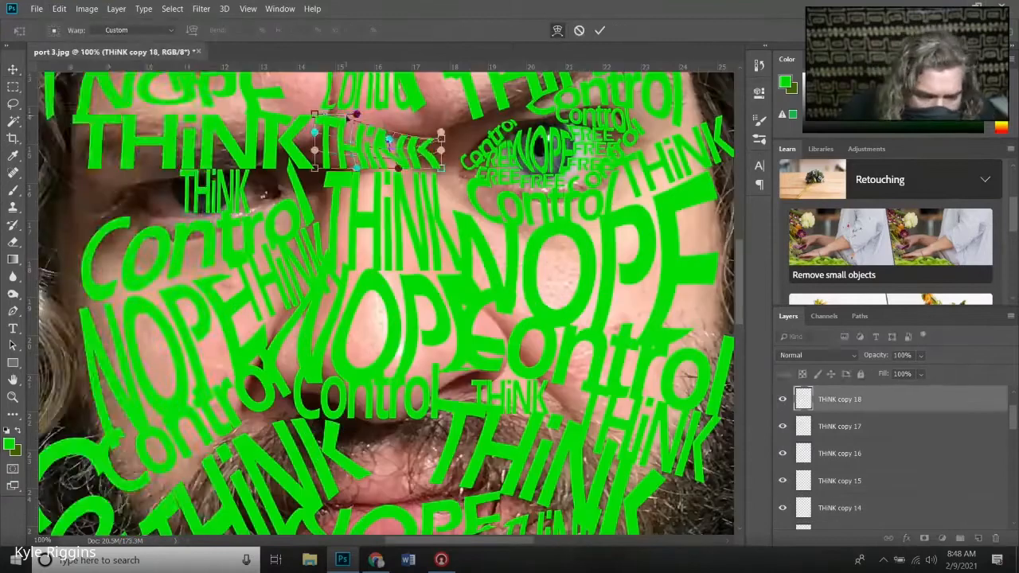
key(Return)
click(215, 191)
key(Return)
- Warp the THiNK word above the left-hand eye and THiNK copy 16 along the right-hand eyebrow
click(195, 143)
click(59, 9)
click(237, 362)
scroll(455, 171, up, 3)
click(456, 170)
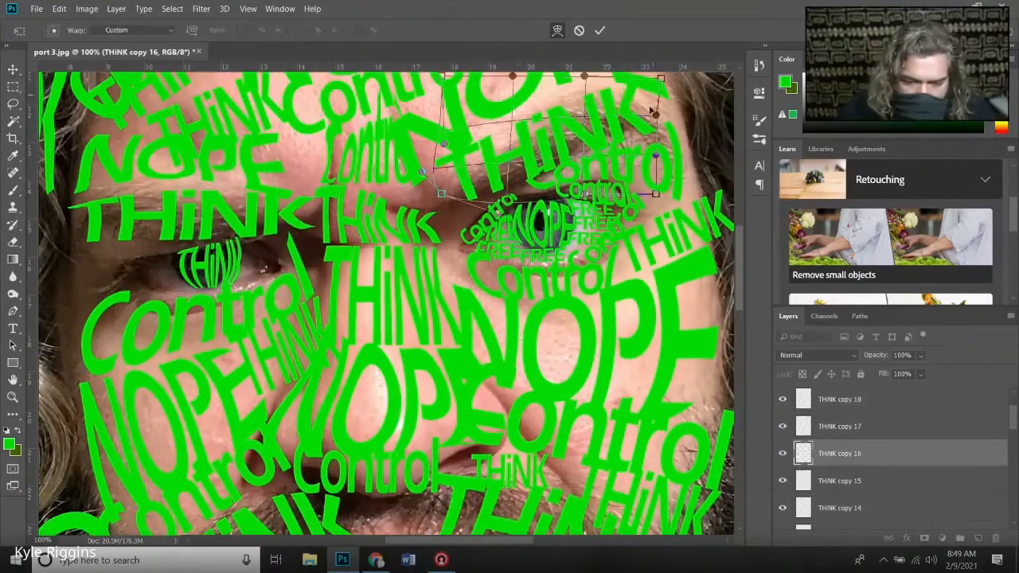
key(Return)
- Reshape the two THiNK words over the hair at the top of the head
key(ctrl+minus)
key(ctrl+minus)
click(355, 191)
key(ctrl+t)
key(Return)
click(501, 194)
key(Return)
key(ctrl+minus)
key(ctrl+minus)
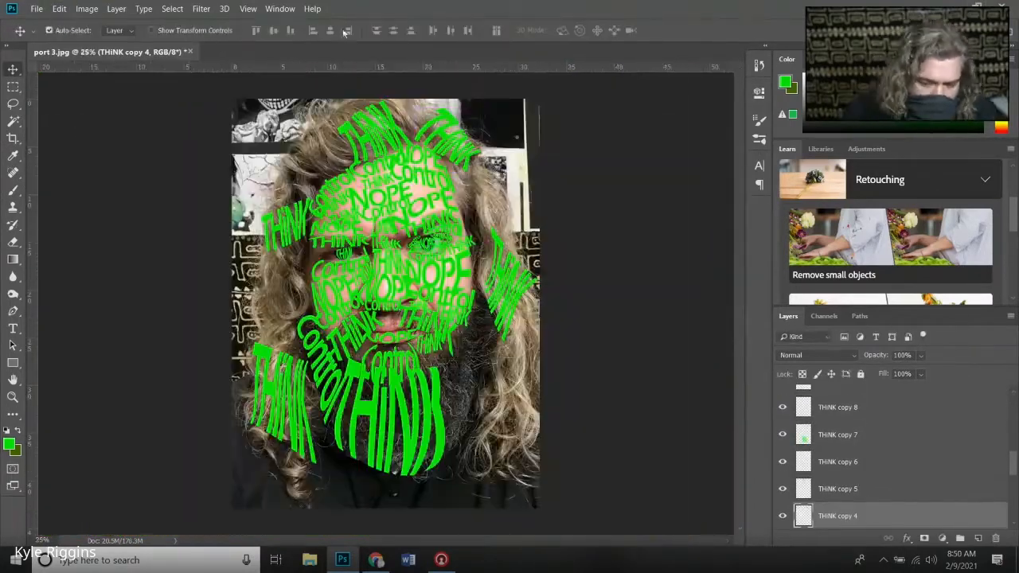
- Merge the green word layers and add the word TRUTH in the lower-left corner of the portrait
shift+click(833, 506)
key(ctrl+e)
key(t)
click(406, 482)
text(TRUTH)
click(13, 69)
drag(319, 446, 353, 471)
- Preview the words against the fill color 1 layer and make multiple duplicates of the TRUTH layer
click(782, 454)
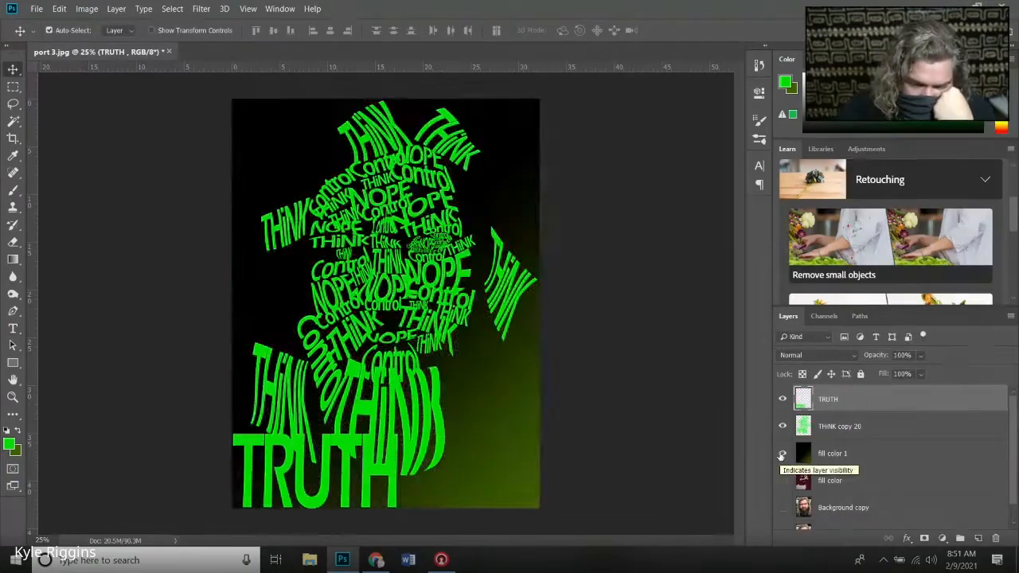
click(782, 455)
right_click(828, 400)
click(856, 83)
key(Return)
right_click(833, 400)
click(860, 83)
key(Return)
click(709, 83)
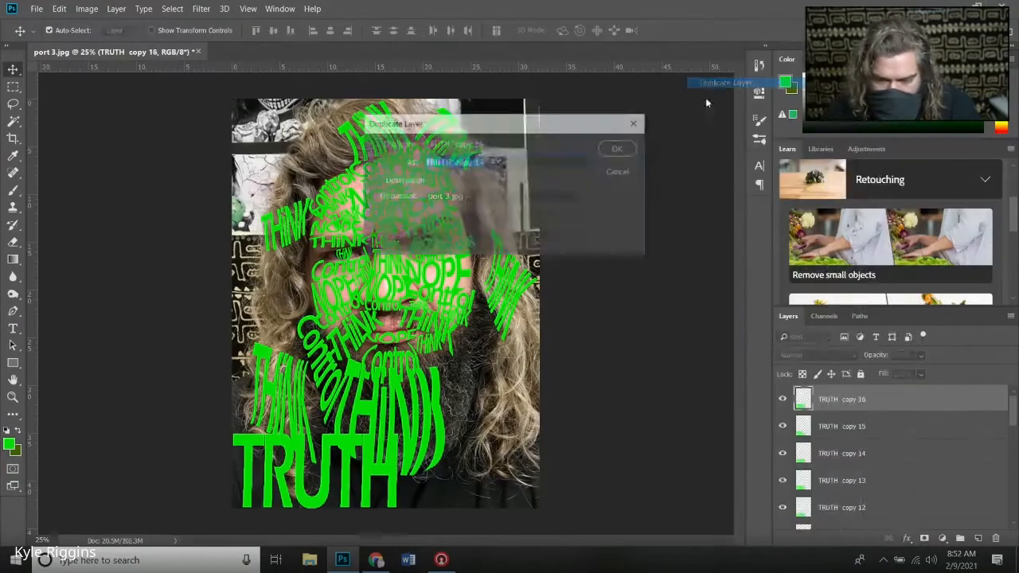
key(Return)
- Scale and rotate the topmost TRUTH copy to run diagonally along the right side of the beard
key(ctrl+t)
drag(315, 470, 463, 397)
drag(551, 353, 503, 309)
- Shrink TRUTH copy 19 to about 15% width and 18% height and fit it beside the chin's Control word
click(356, 478)
key(ctrl+t)
drag(314, 470, 434, 354)
key(ctrl+plus)
key(ctrl+plus)
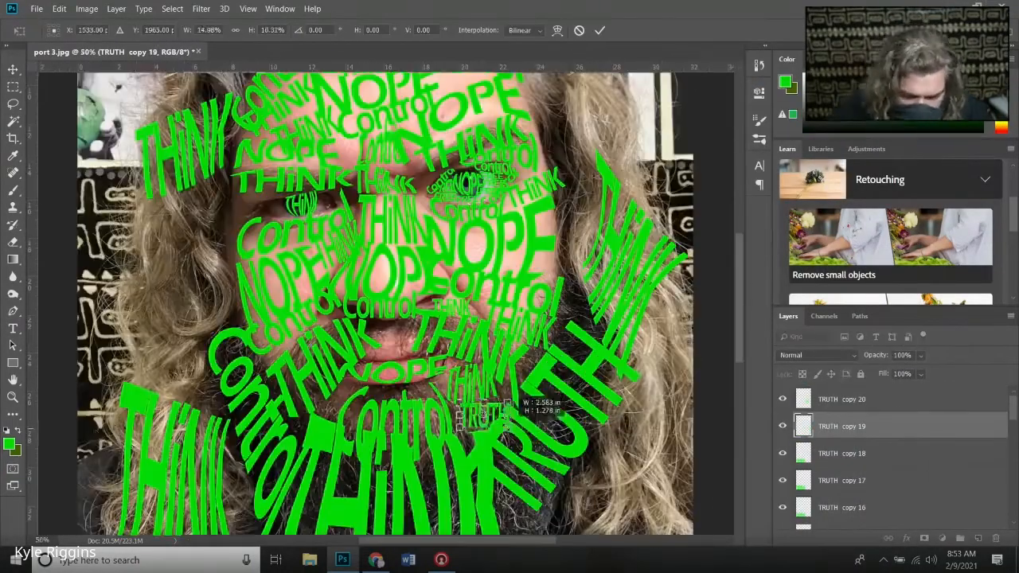
key(Return)
- Move TRUTH copy 18 beside the left-hand eye and shrink it to fit next to the small THiNK
key(ctrl+minus)
key(ctrl+minus)
click(842, 453)
drag(314, 470, 339, 270)
key(ctrl+t)
key(Return)
- Narrow TRUTH copy 17 to about 27% width over the left-side hair and shrink another TRUTH copy into the gap below it
click(842, 481)
key(ctrl+t)
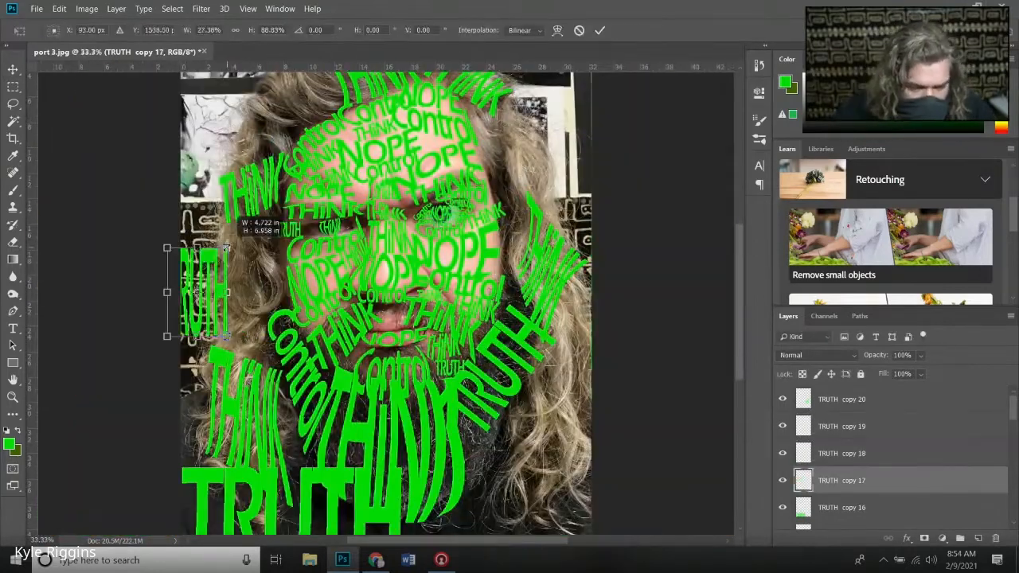
key(Return)
drag(204, 493, 209, 399)
key(ctrl+t)
key(Return)
- Shrink and rotate TRUTH copies to run down the right-hand hair beside the forehead and eye
drag(314, 493, 516, 171)
key(ctrl+t)
key(Return)
- Scale and rotate TRUTH copy 13 diagonally over the upper-left hair and shrink copy 12 into the gap above the forehead
drag(204, 493, 213, 102)
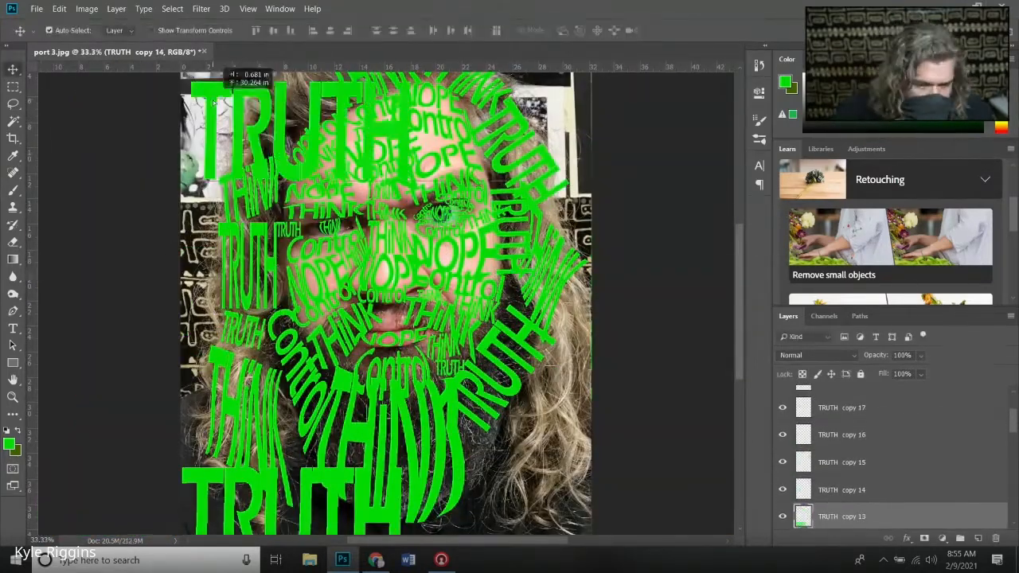
key(ctrl+t)
key(Return)
drag(204, 493, 399, 96)
key(ctrl+t)
key(Return)
- Shrink TRUTH copy 11 to about 19% width and 15% height, rotated about 50 degrees, beside the right-hand cheek
drag(204, 482, 526, 470)
key(ctrl+t)
drag(526, 470, 516, 280)
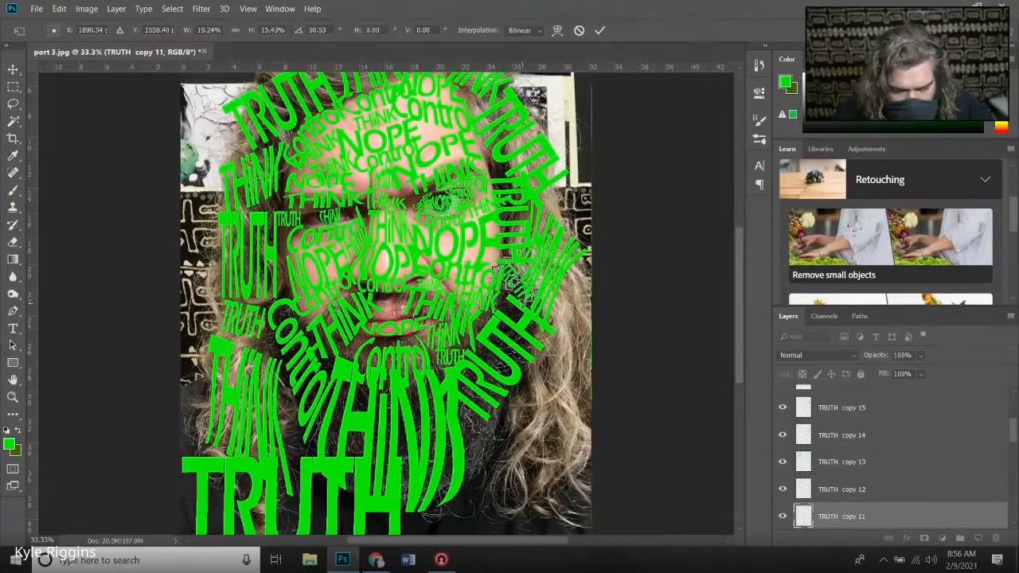
key(Return)
- Fit a TRUTH copy over the lower-right hair and shrink further copies onto the left-hand eye, copy 8 to about 16% width
key(ctrl+t)
drag(204, 493, 247, 204)
key(Return)
key(Return)
key(ctrl+t)
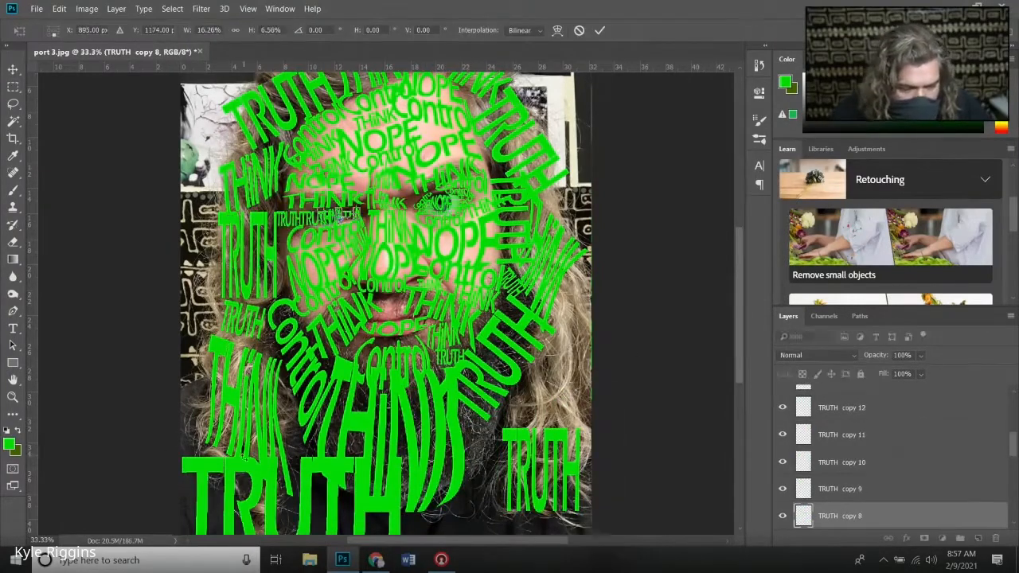
- Reduce the small TRUTH copies around the left-hand eye, scaling copy 9 to about 51% width and 32% height
key(Return)
key(ctrl+equal)
key(ctrl+equal)
key(ctrl+t)
key(Return)
key(ctrl+t)
key(Return)
key(ctrl+equal)
key(ctrl+equal)
key(ctrl+t)
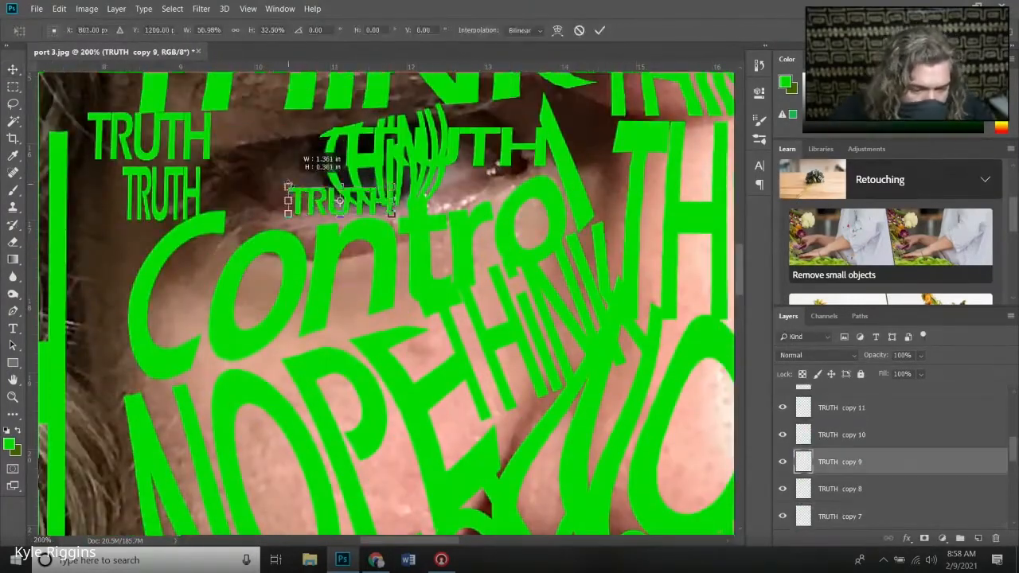
- Arrange the small TRUTH copies on both sides of the THiNK in the left-hand eye
key(Return)
drag(389, 128, 455, 149)
key(Return)
drag(163, 194, 293, 189)
- Warp the small TRUTH copies so they follow the shape of the left-hand eye
key(Return)
drag(150, 137, 291, 155)
click(59, 8)
click(260, 361)
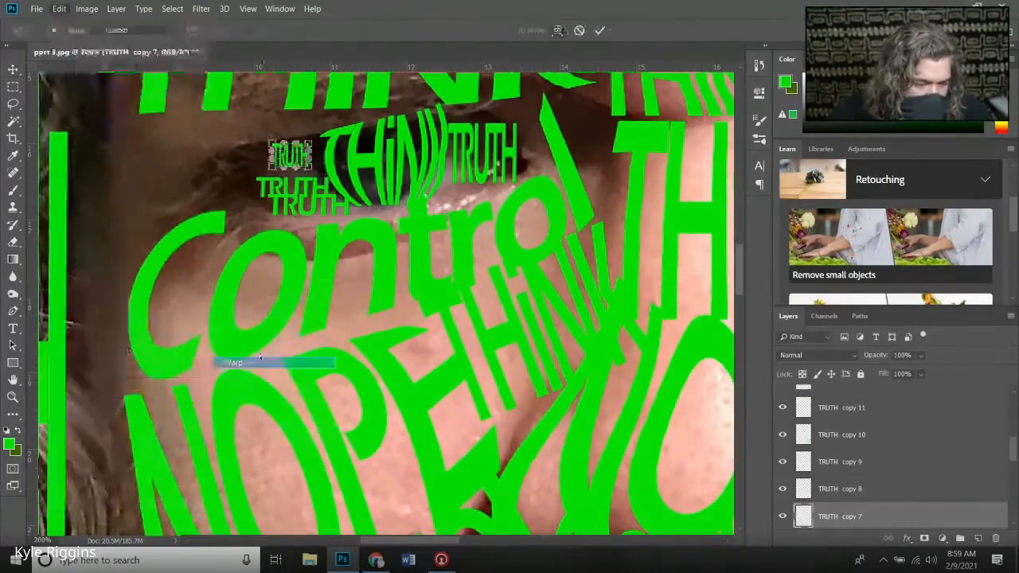
key(Return)
click(59, 8)
click(260, 360)
key(Return)
click(59, 8)
click(260, 361)
- Shrink TRUTH copy 6 into the inner corner of the right-hand eye and warp it to the eye's curve
key(Return)
key(ctrl+minus)
key(ctrl+minus)
key(ctrl+minus)
key(ctrl+minus)
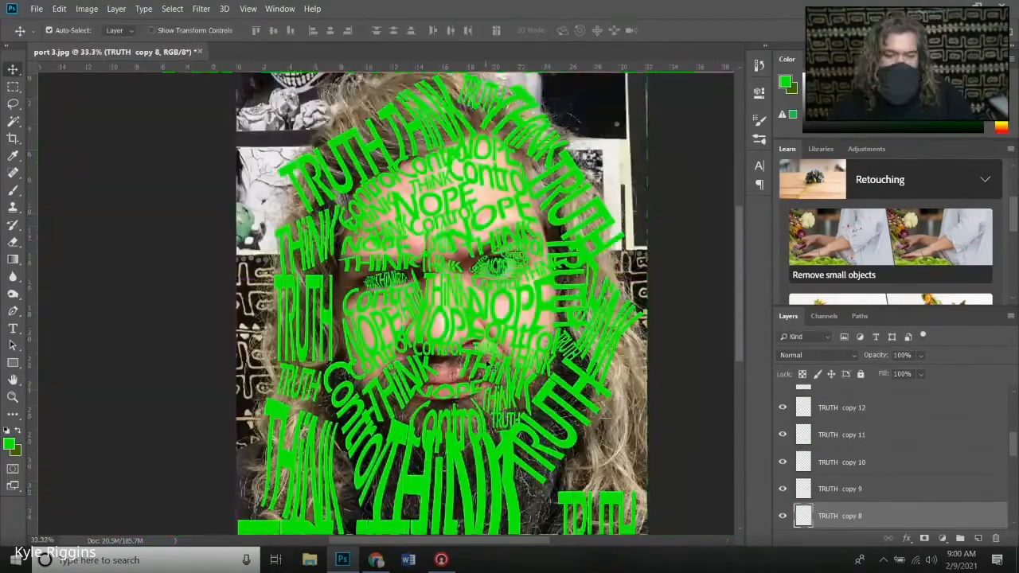
scroll(494, 368, down, 2)
key(ctrl+t)
key(Return)
key(ctrl+equal)
key(ctrl+equal)
key(ctrl+equal)
drag(594, 191, 619, 209)
key(ctrl+t)
click(59, 8)
click(259, 361)
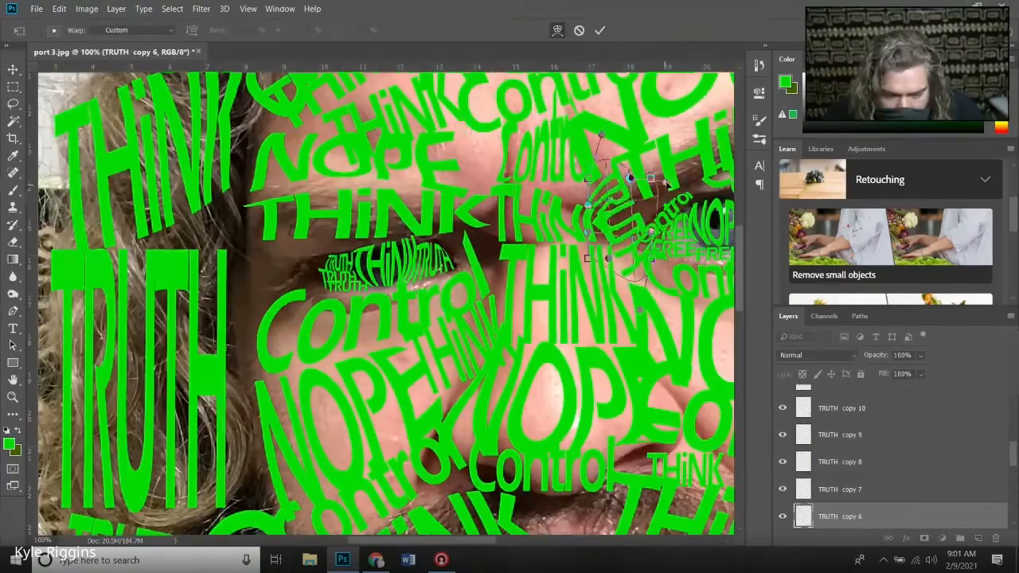
key(Return)
- Move TRUTH copy 5 to the outer right-hand hair, then shrink and rotate it to follow the hair's edge
key(ctrl+minus)
key(ctrl+minus)
key(ctrl+minus)
drag(597, 497, 649, 227)
key(ctrl+t)
drag(653, 224, 638, 226)
key(Return)
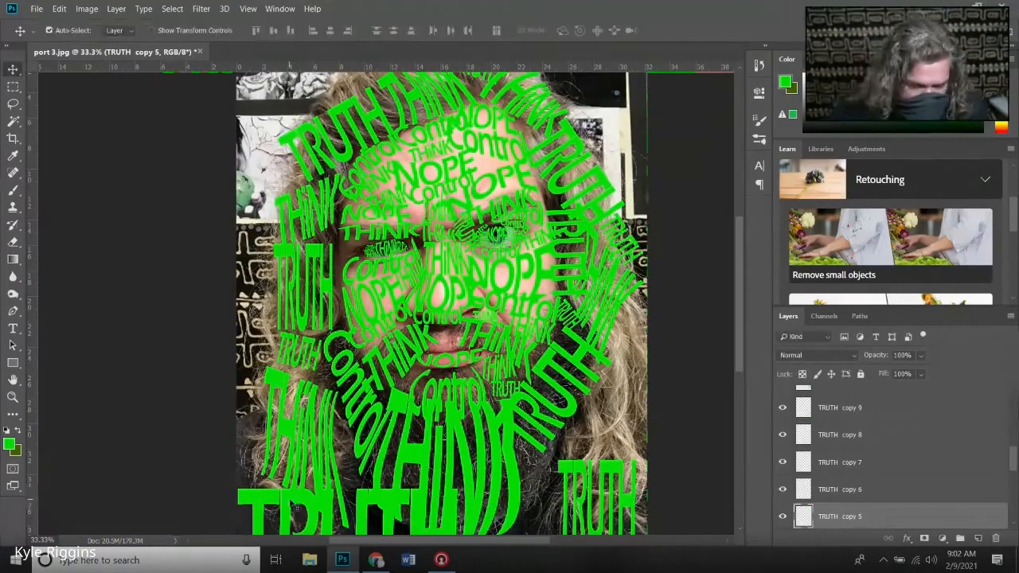
- Shrink TRUTH copy 4 and fit it into the gap between the NOPE and Control words on the forehead
drag(291, 501, 491, 164)
key(ctrl+t)
key(ctrl+equal)
key(ctrl+equal)
scroll(596, 182, up, 3)
key(Return)
- Shrink TRUTH copy 3 to about 22% width and 24% height and place it at the outer side of the left-hand eye
key(ctrl+0)
drag(297, 490, 396, 353)
key(ctrl+t)
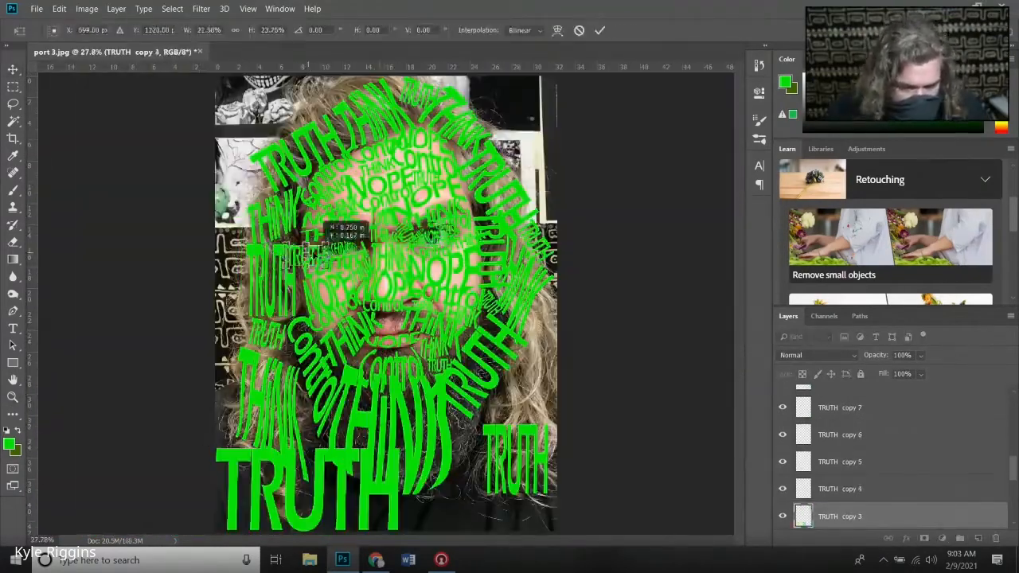
drag(309, 252, 312, 249)
key(ctrl+equal)
key(ctrl+equal)
key(ctrl+equal)
key(Return)
- Shrink TRUTH copy 2 to about 26% width and 22% height and fit it into a gap among the face words
key(ctrl+0)
drag(281, 466, 477, 263)
key(ctrl+t)
drag(545, 279, 455, 279)
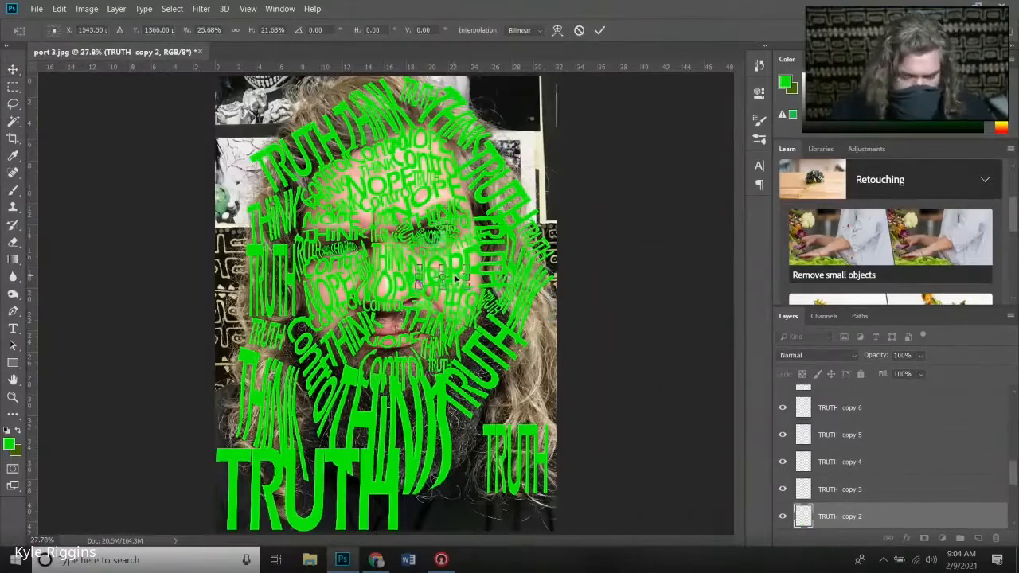
key(ctrl+equal)
key(ctrl+equal)
key(ctrl+equal)
key(ctrl+equal)
drag(635, 220, 375, 241)
key(Return)
- Shrink another TRUTH copy and fit it among the words around the mouth
right_click(858, 516)
click(732, 85)
key(ctrl+0)
drag(317, 463, 359, 360)
key(ctrl+t)
drag(446, 430, 411, 386)
key(ctrl+equal)
key(ctrl+equal)
key(ctrl+equal)
key(ctrl+equal)
key(ctrl+equal)
key(Return)
- Scale and rotate the remaining large TRUTH to fit between THiNK and Control in the lower-left hair
key(ctrl+minus)
key(ctrl+minus)
key(ctrl+minus)
key(ctrl+minus)
key(ctrl+minus)
drag(300, 451, 323, 434)
key(ctrl+t)
key(Return)
- Reshape TRUTH copy 16 to fill the gap above the lower-left THiNK
click(279, 332)
click(59, 9)
click(239, 350)
drag(294, 342, 299, 347)
key(Return)
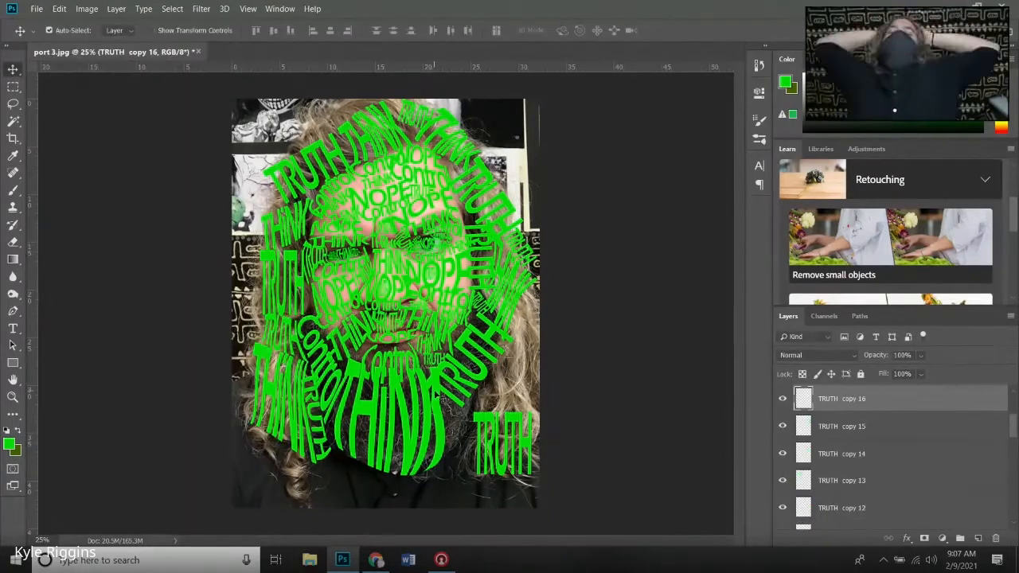
- Warp the lower-right TRUTH into a curved shape that fills the hair beside the beard
click(502, 445)
click(59, 9)
drag(504, 415, 487, 311)
key(Return)
- Warp TRUTH copy 20 along the right side of the beard to close the gaps beside THiNK
click(475, 364)
click(59, 9)
click(242, 363)
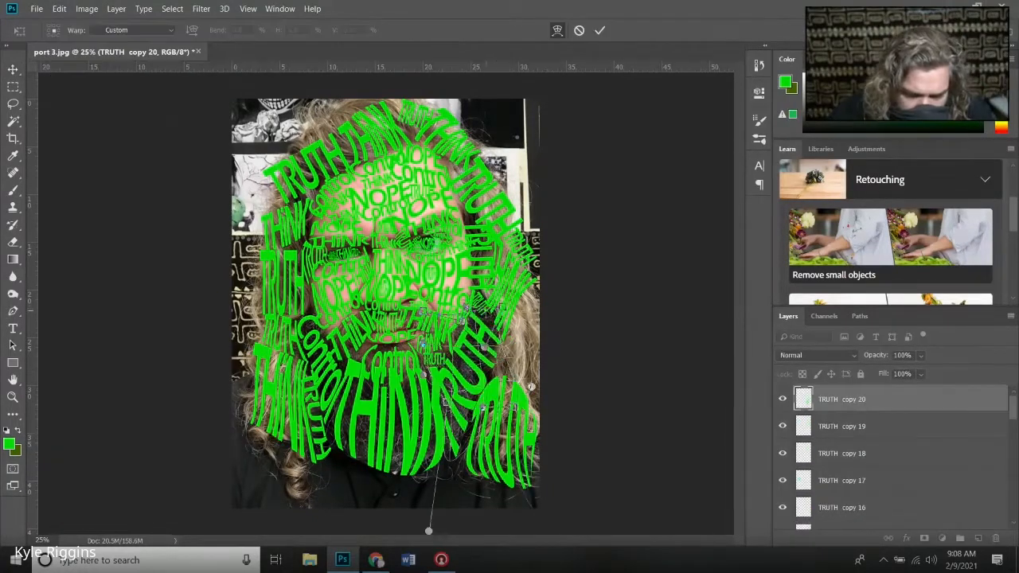
key(Return)
- Warp the small TRUTH at the outer right-hand hair to follow the hairline
click(521, 247)
click(59, 9)
click(234, 362)
key(Return)
- Warp TRUTH copy 12 at the top of the head to fill the gap between the two THiNK words
click(87, 9)
click(235, 362)
click(59, 9)
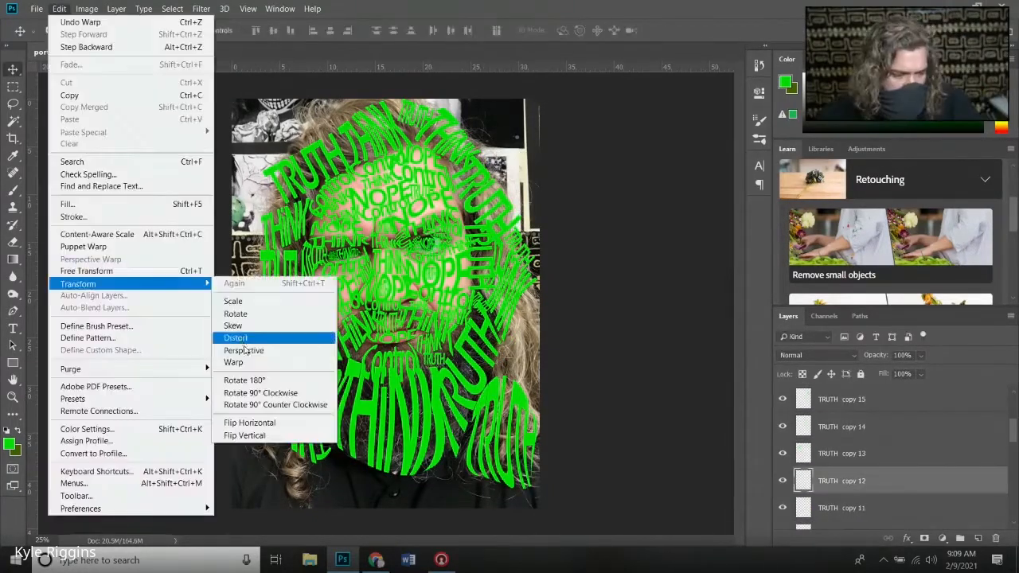
click(235, 362)
drag(403, 119, 390, 109)
key(Return)
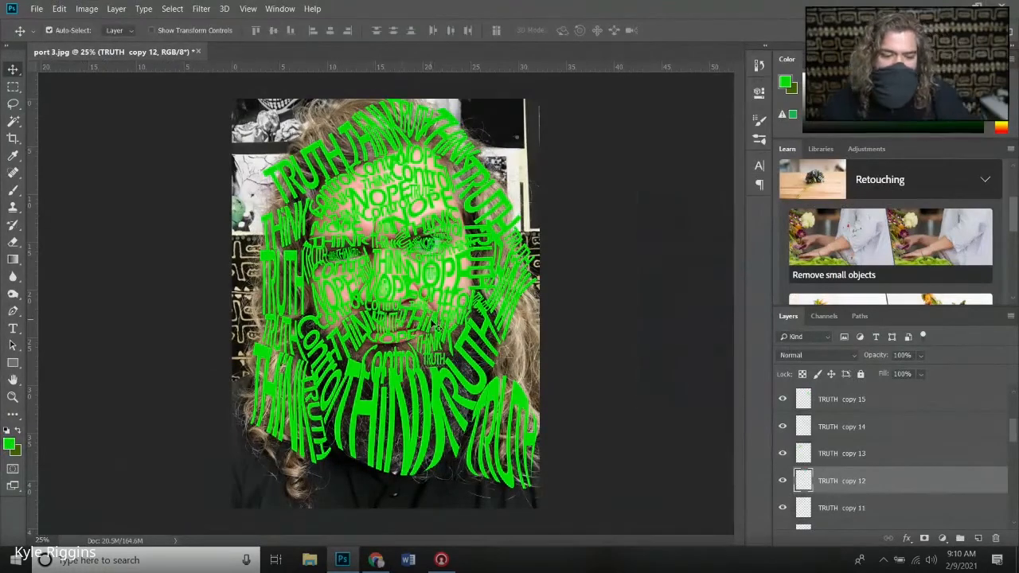